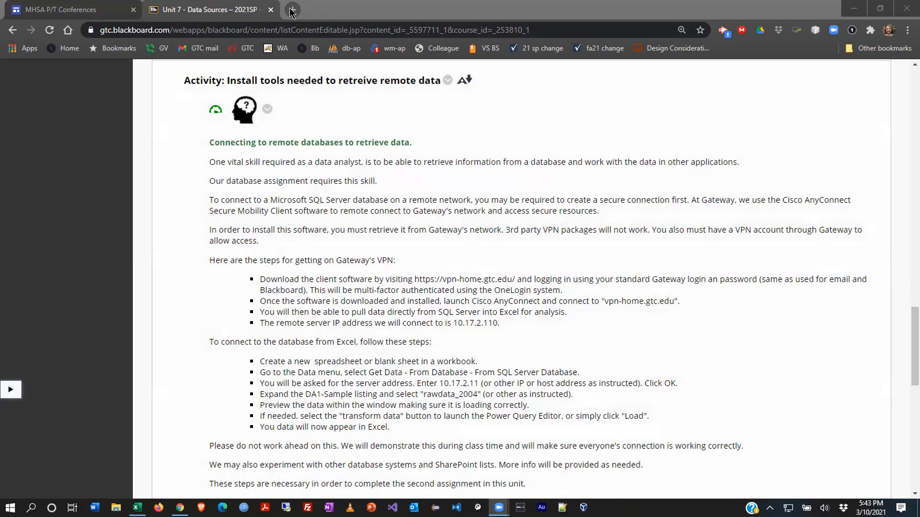
Step: Search Google for "vpn" in a new browser tab
{"action": "left_click", "coordinate": [292, 10]}
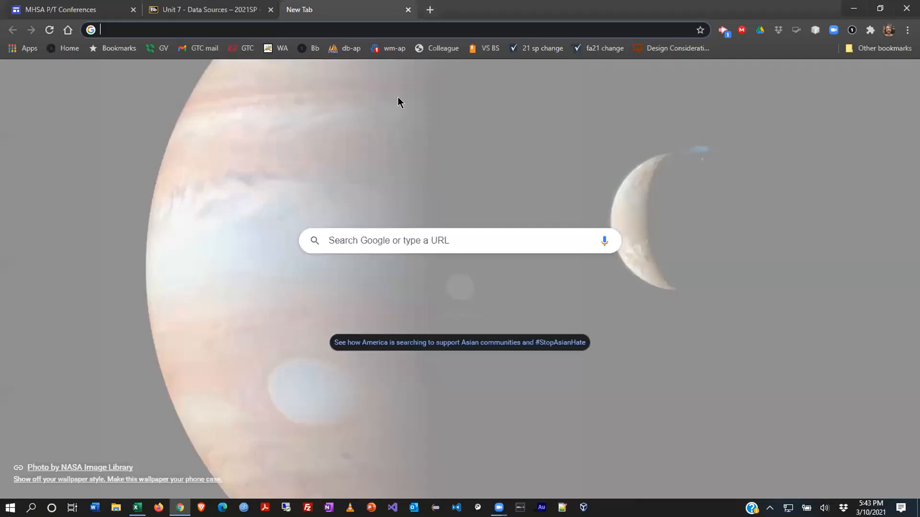
{"action": "type", "text": "vp"}
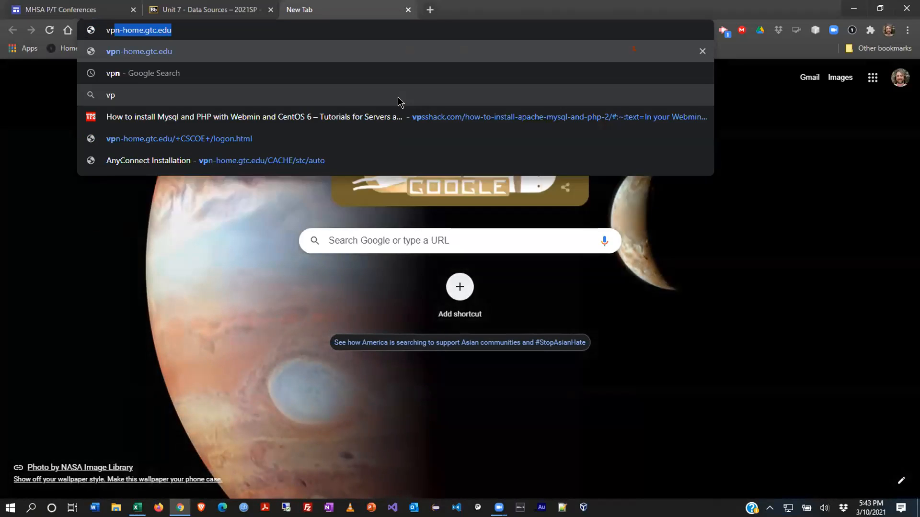
{"action": "type", "text": "n"}
{"action": "key", "text": "Return"}
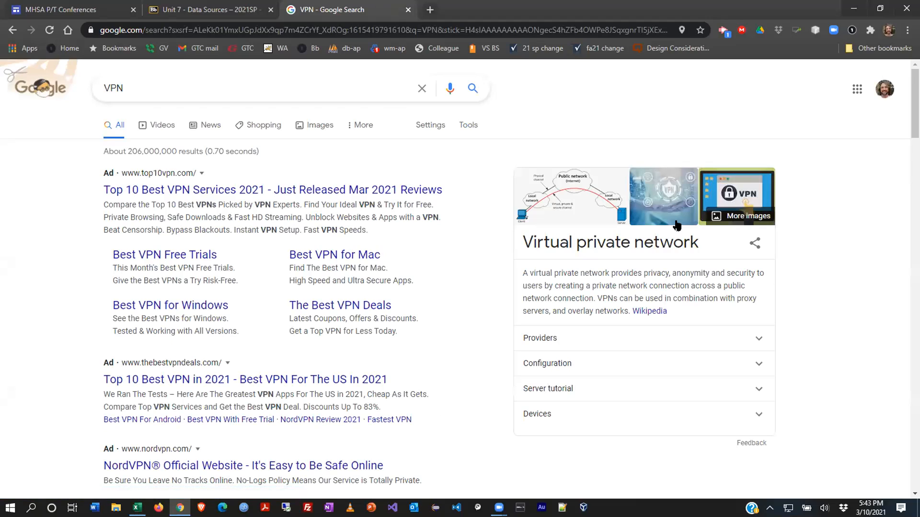
{"action": "left_click", "coordinate": [676, 225]}
Step: Search Google for "wrieshark" in a separate tab, then return to the VPN search results
{"action": "left_click", "coordinate": [430, 10]}
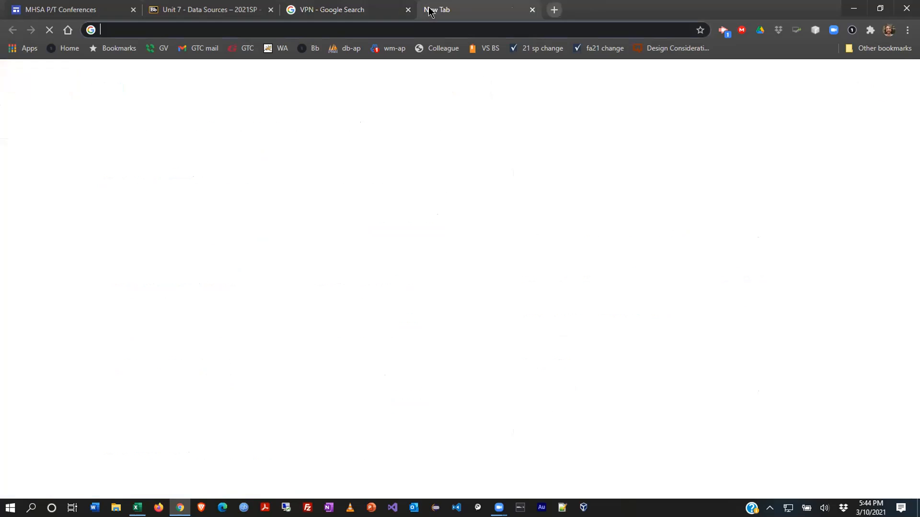
{"action": "type", "text": "wrieshark"}
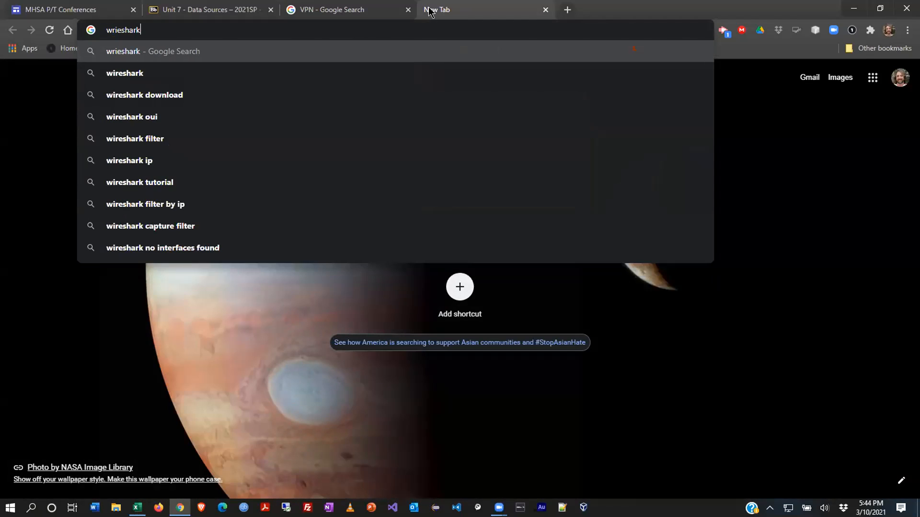
{"action": "key", "text": "Return"}
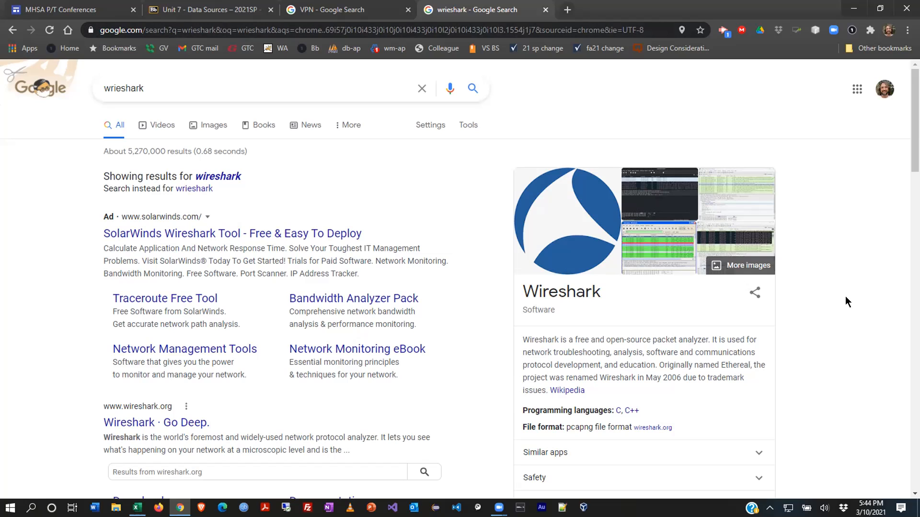
{"action": "left_click", "coordinate": [363, 8]}
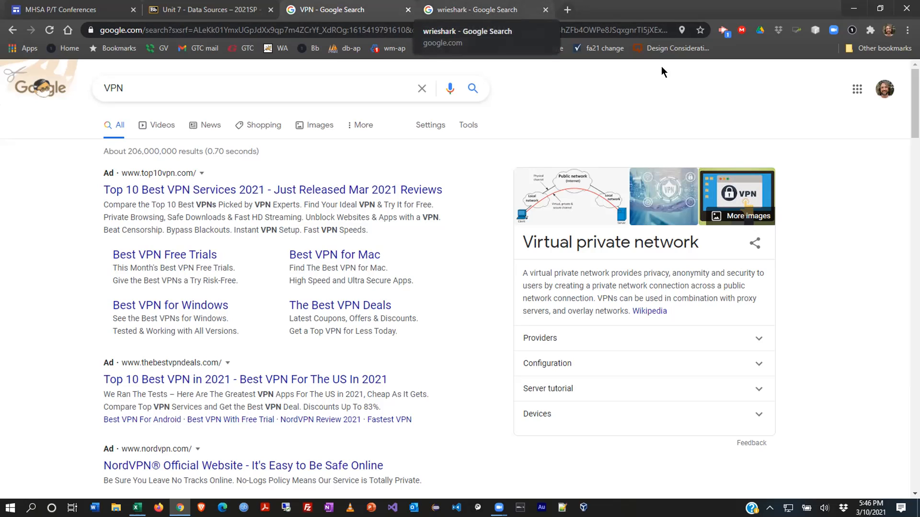
Step: Open a new browser tab and launch the Windscribe VPN application
{"action": "left_click", "coordinate": [567, 9]}
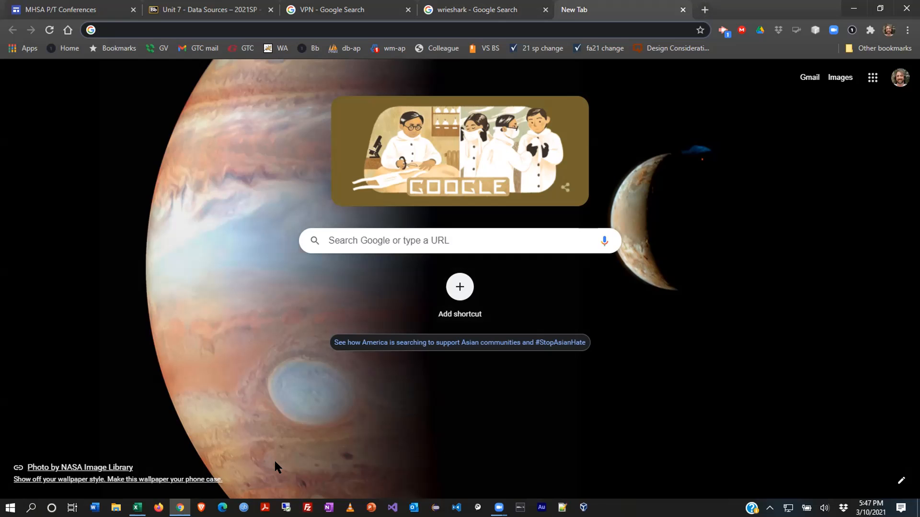
{"action": "key", "text": "super"}
{"action": "type", "text": "wi"}
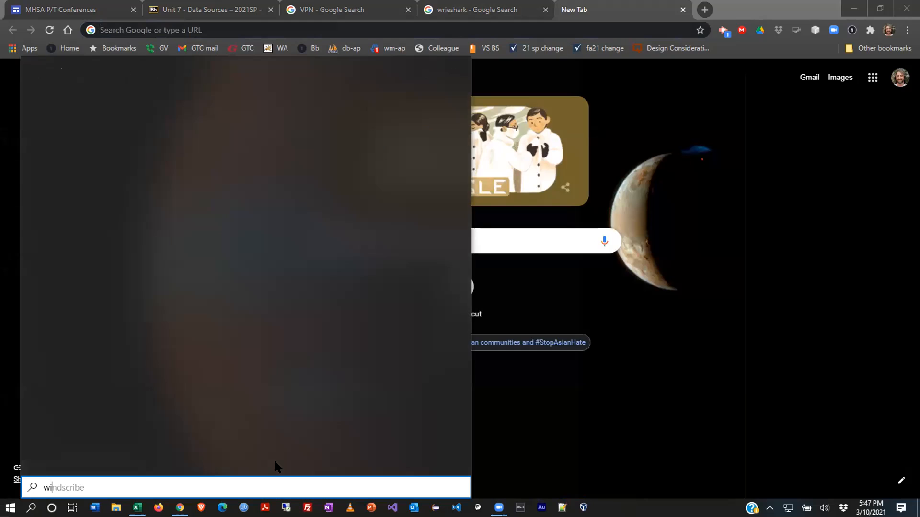
{"action": "type", "text": "nd"}
{"action": "key", "text": "Return"}
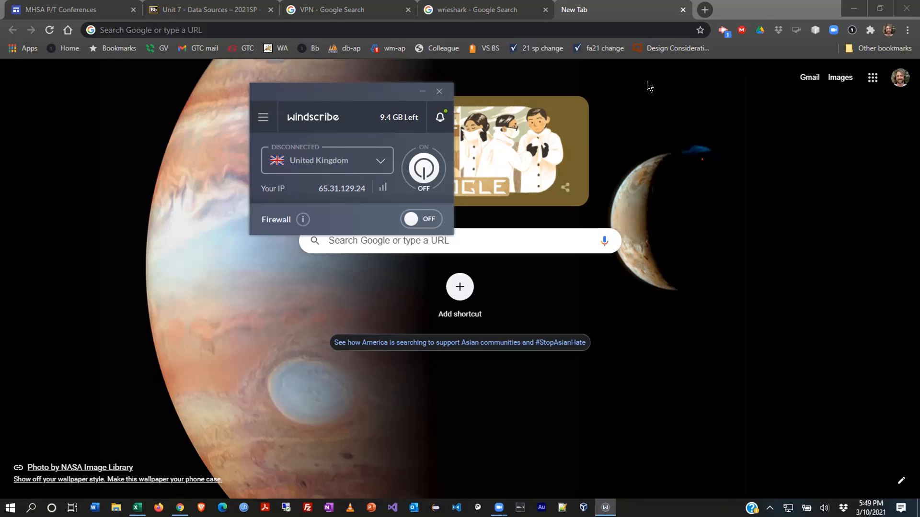
Step: Search Google for "tor" in the empty browser tab and open the Tor Project website
{"action": "left_click", "coordinate": [619, 27]}
{"action": "left_click", "coordinate": [619, 27]}
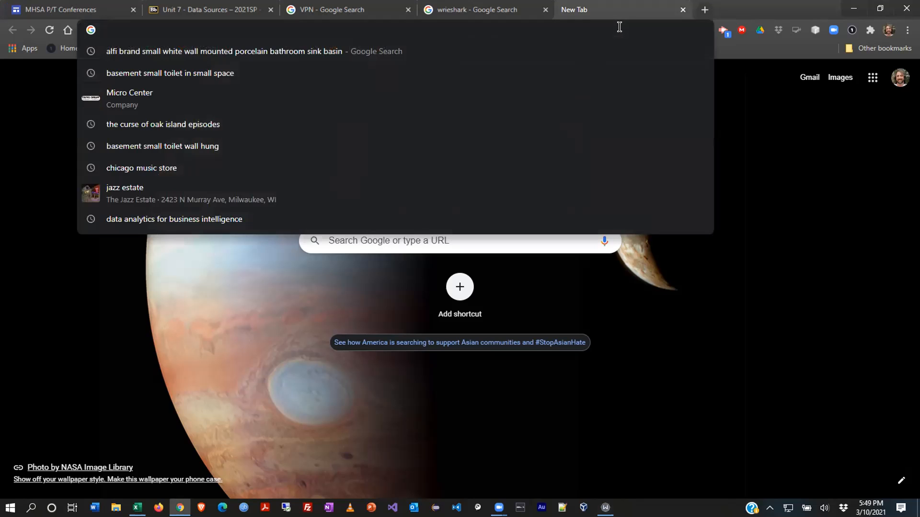
{"action": "type", "text": "tor"}
{"action": "key", "text": "Return"}
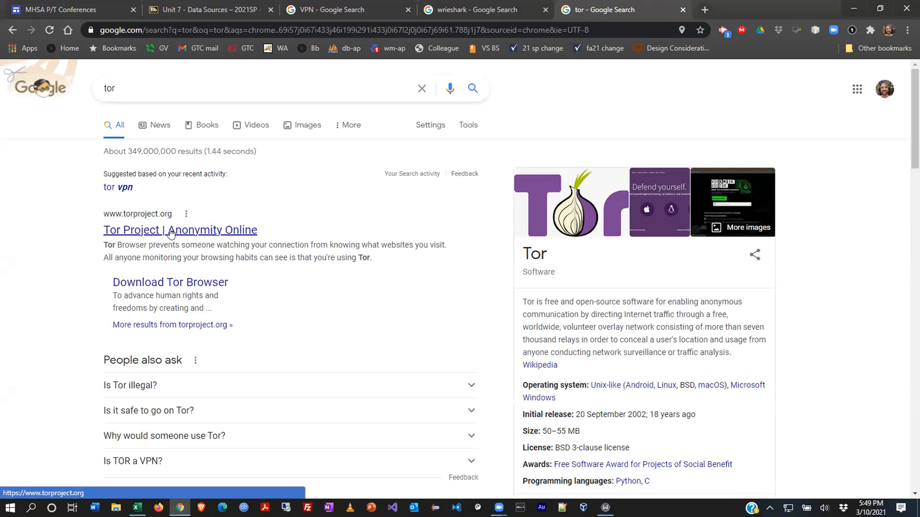
{"action": "left_click", "coordinate": [171, 232]}
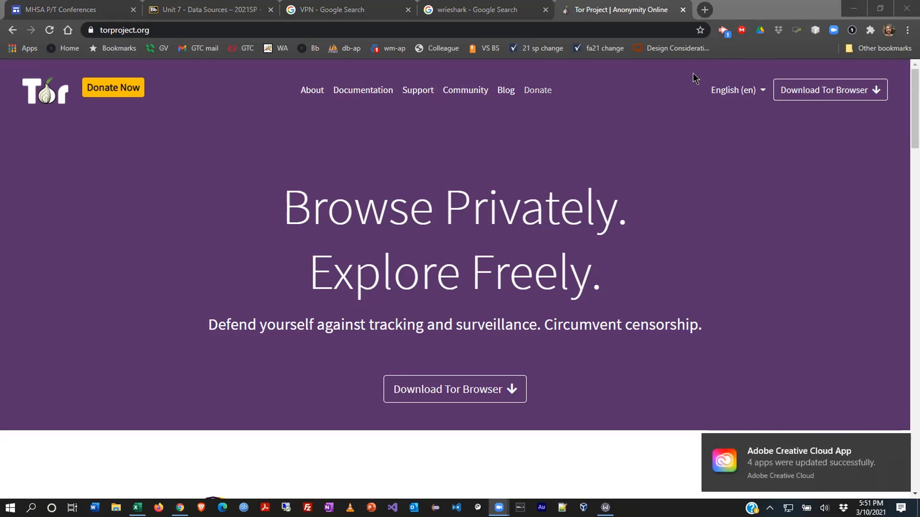
Step: Search Google for "cisco anyconnect vpn" in a new browser tab
{"action": "key", "text": "alt+Tab"}
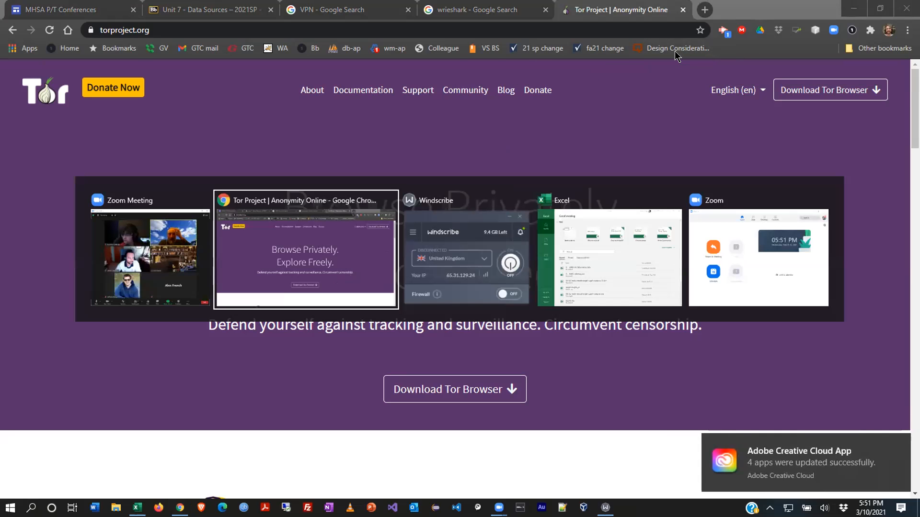
{"action": "left_click", "coordinate": [705, 10]}
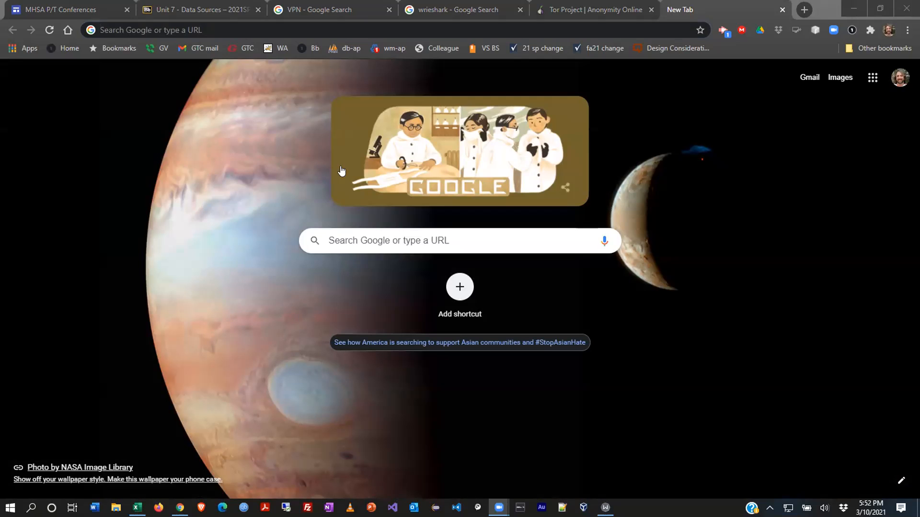
{"action": "left_click", "coordinate": [378, 235]}
{"action": "type", "text": "cis"}
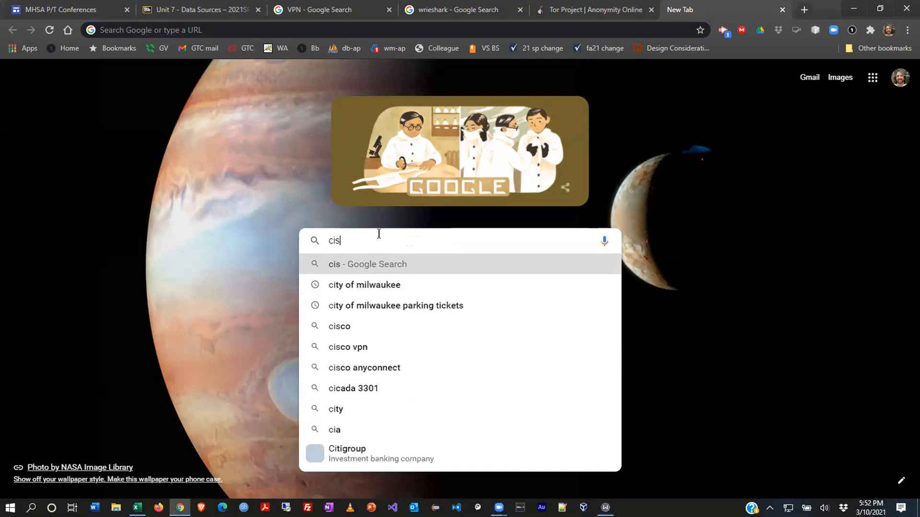
{"action": "type", "text": "co an"}
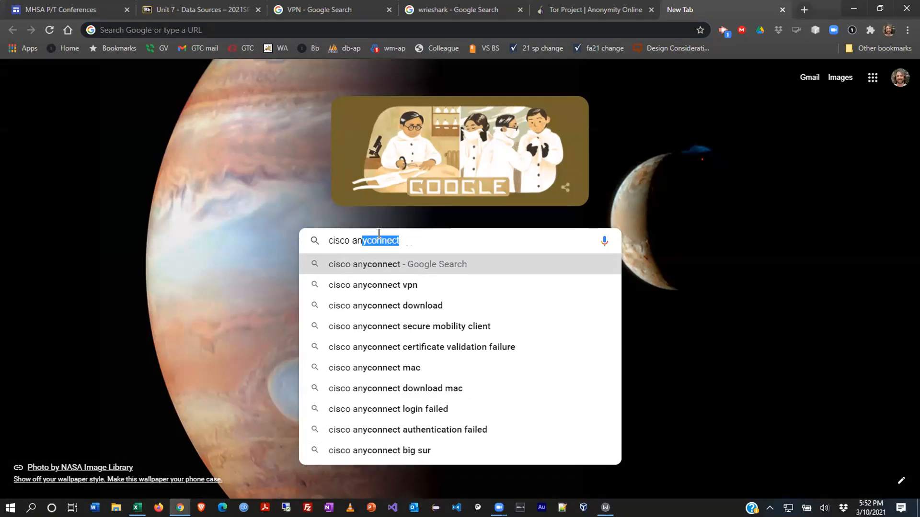
{"action": "key", "text": "Down"}
{"action": "key", "text": "Return"}
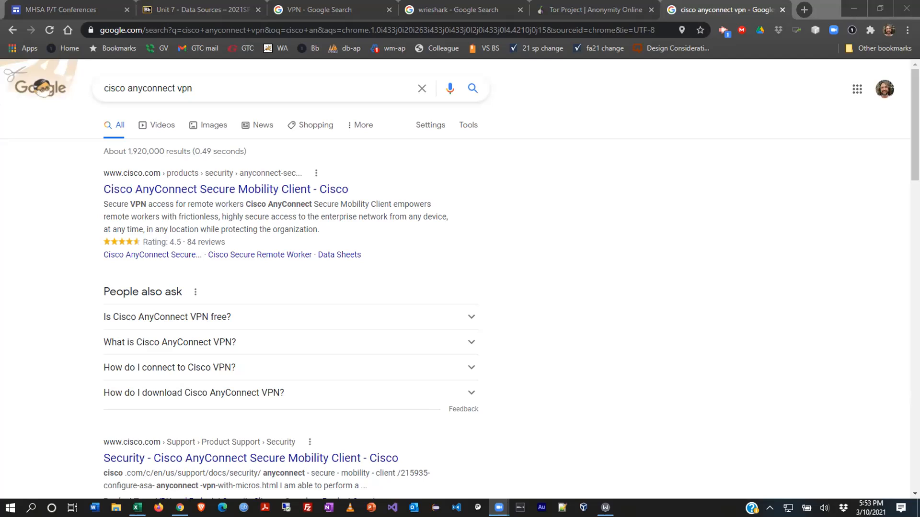
Step: Log on to vpn-home.gtc.edu with the GTC_VPN group, using OneLogin Protect as the authentication factor, and continue past the portal notice
{"action": "left_click", "coordinate": [650, 208]}
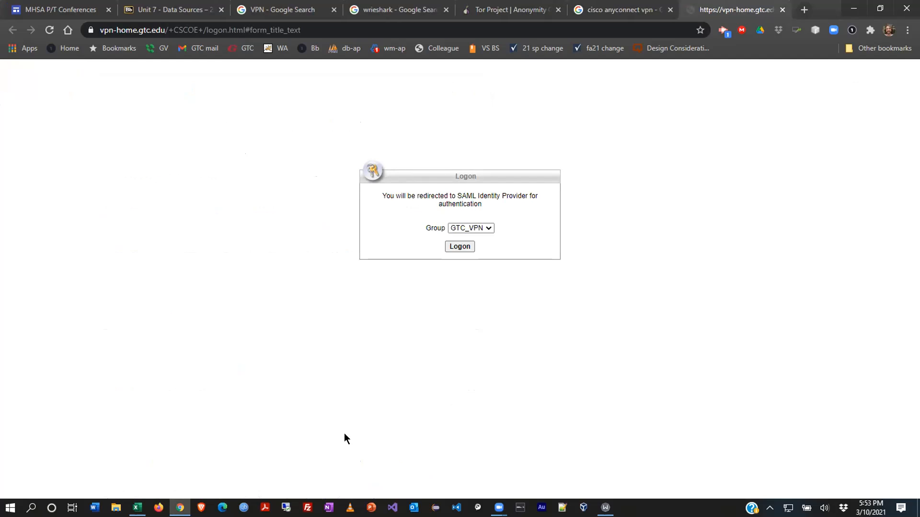
{"action": "left_click", "coordinate": [461, 247]}
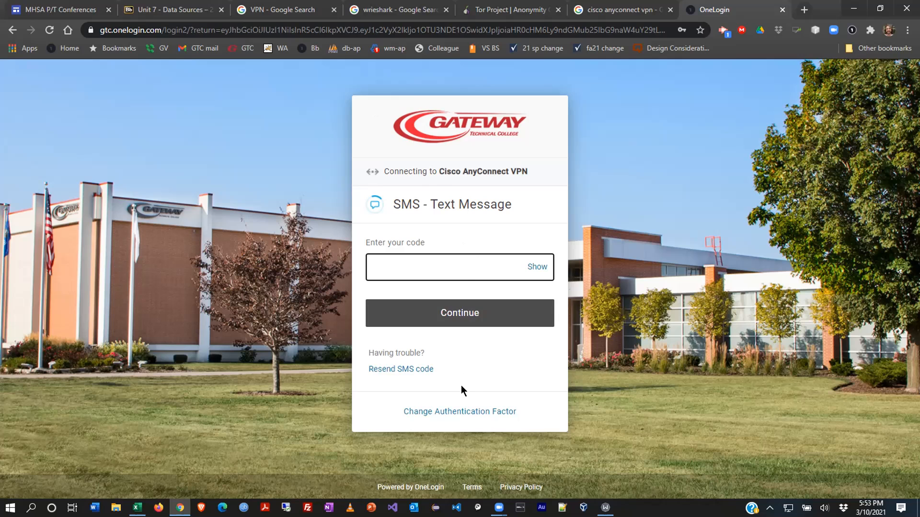
{"action": "left_click", "coordinate": [469, 413]}
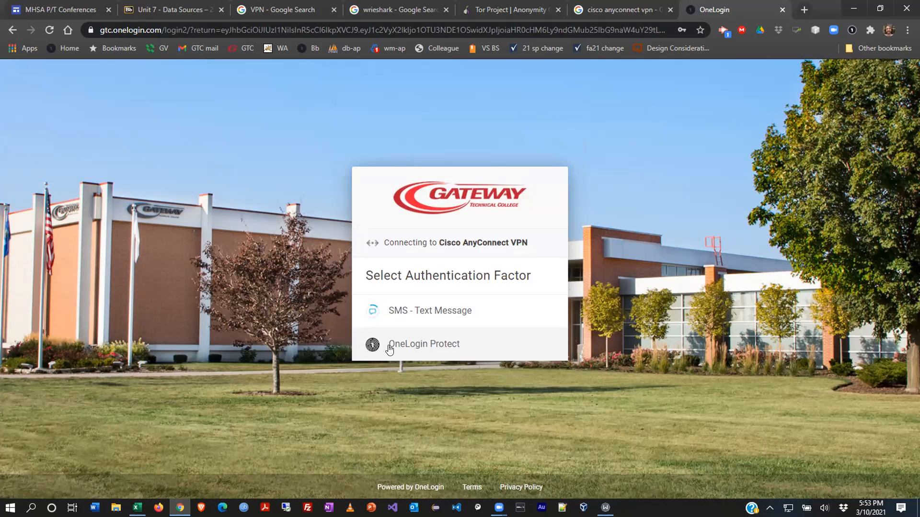
{"action": "left_click", "coordinate": [487, 354]}
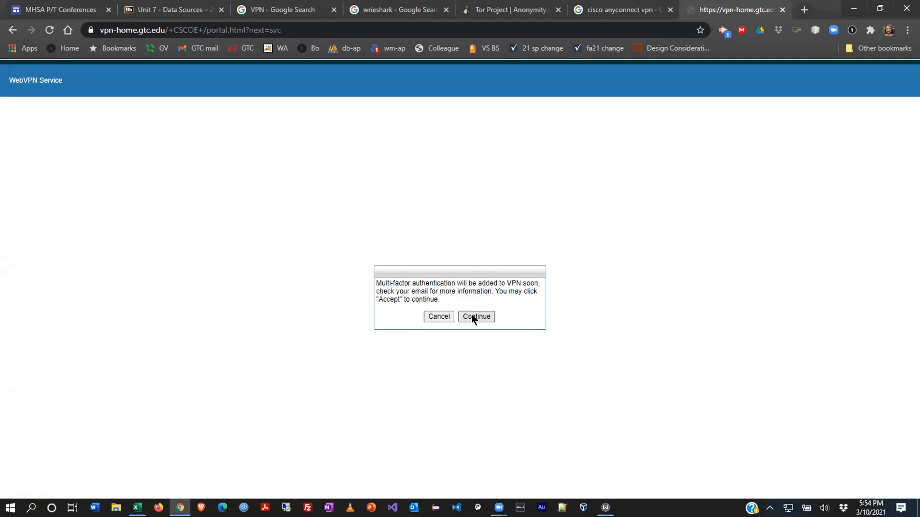
{"action": "left_click", "coordinate": [472, 316]}
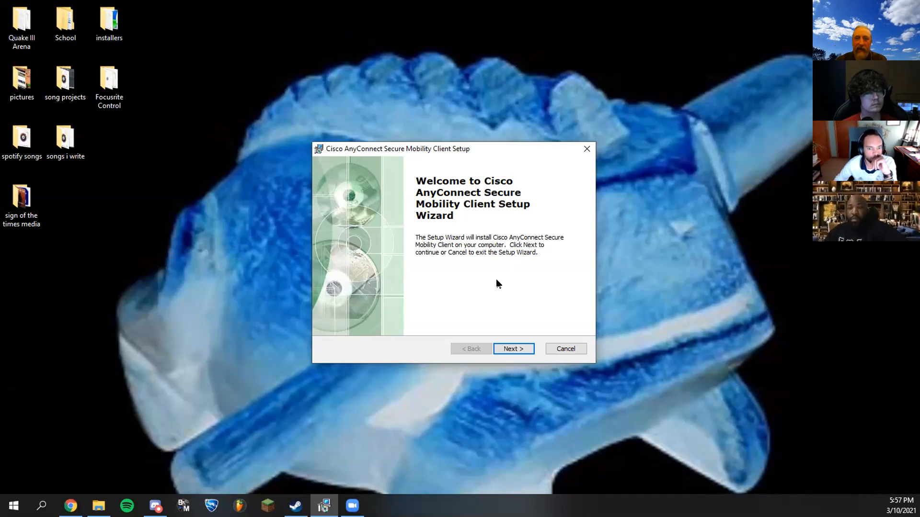
Step: Install the Cisco AnyConnect Secure Mobility Client on Windows, accepting the license agreement, and finish the setup wizard
{"action": "left_click", "coordinate": [515, 345]}
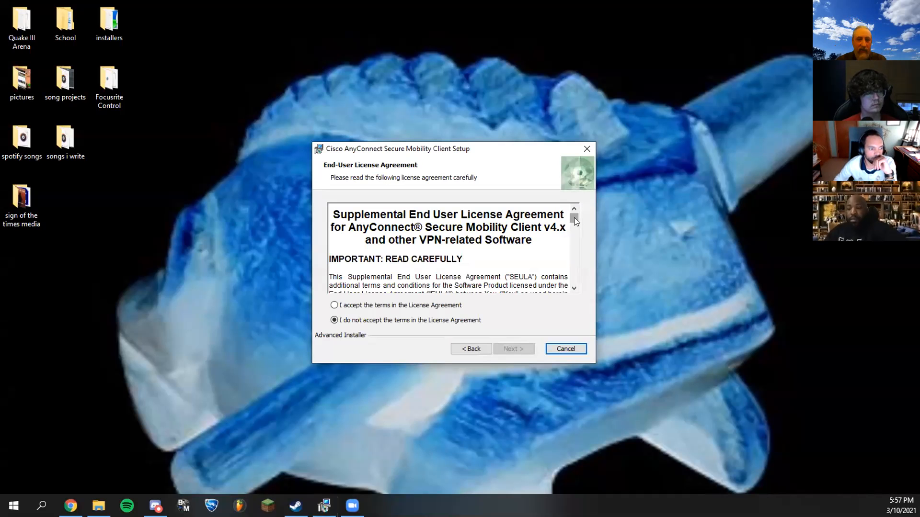
{"action": "left_click_drag", "start_coordinate": [574, 218], "coordinate": [422, 320]}
{"action": "left_click", "coordinate": [422, 306]}
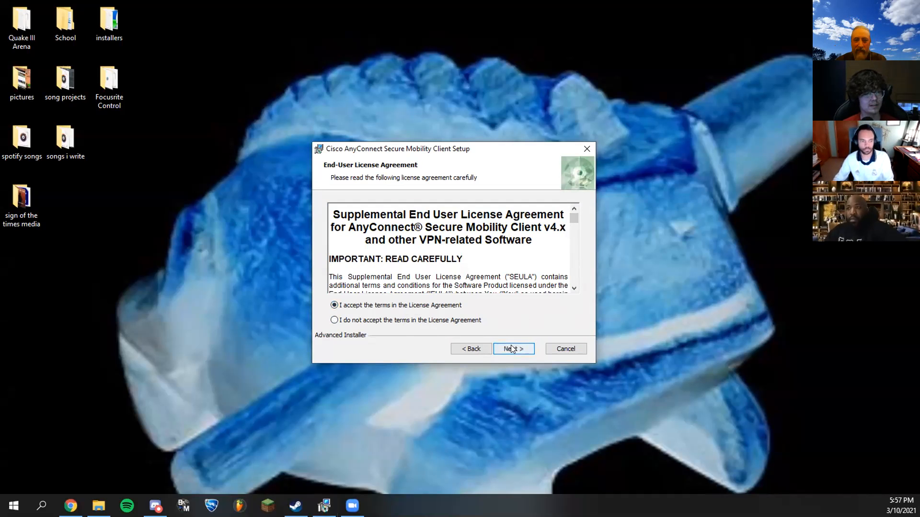
{"action": "left_click", "coordinate": [511, 349]}
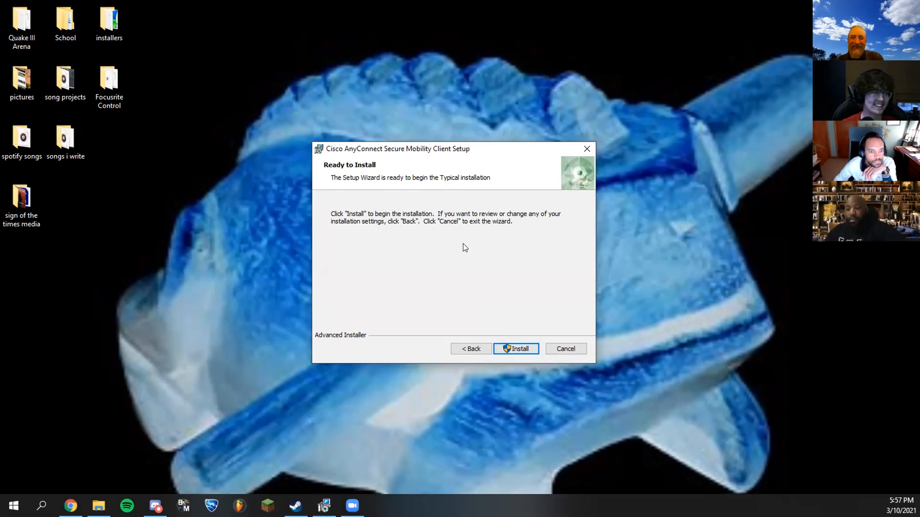
{"action": "left_click", "coordinate": [527, 348]}
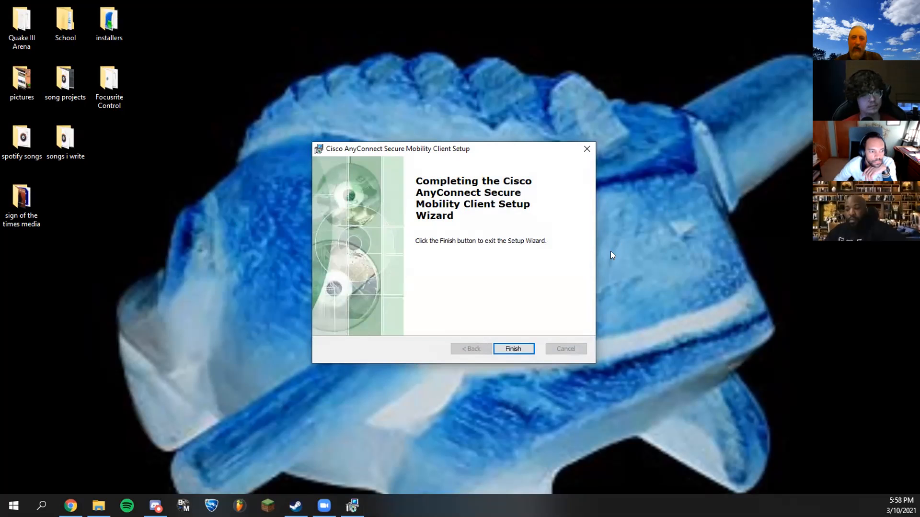
{"action": "left_click", "coordinate": [527, 351]}
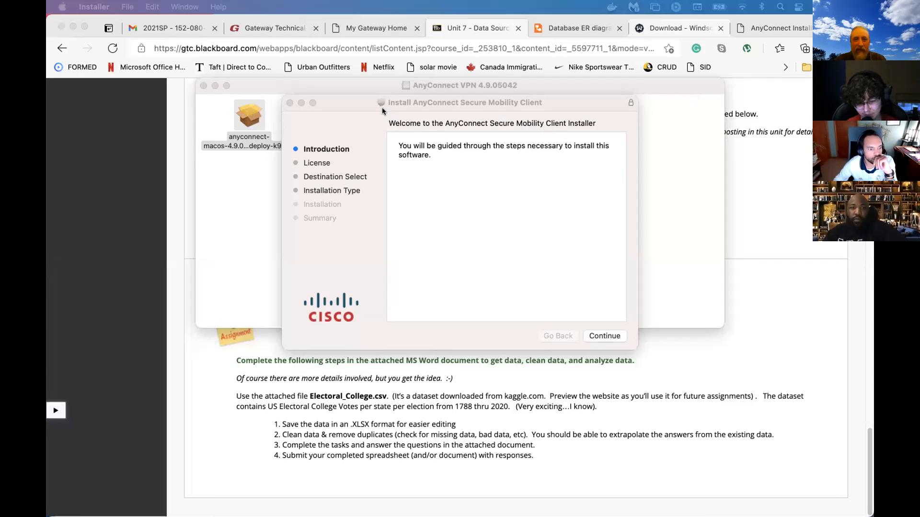
Step: Advance the macOS AnyConnect Secure Mobility Client installer past the license agreement and start the standard installation on Macintosh HD
{"action": "left_click", "coordinate": [463, 232]}
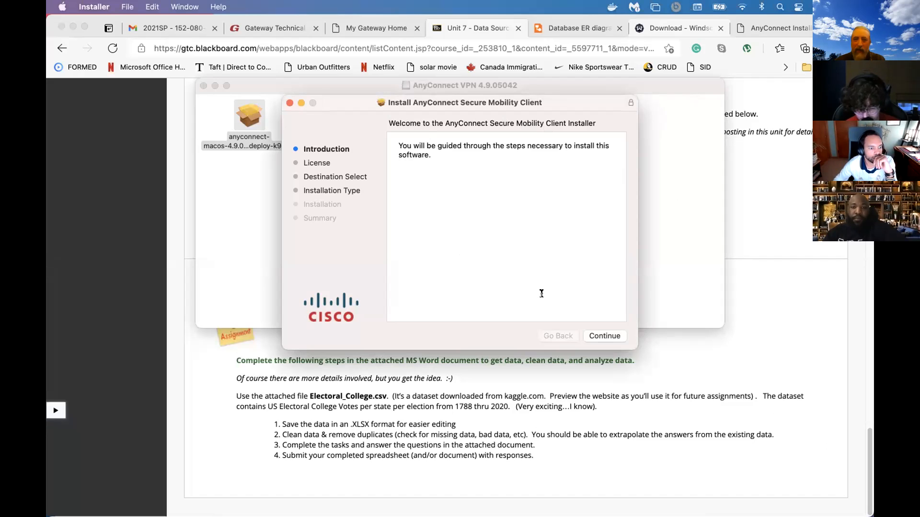
{"action": "left_click", "coordinate": [594, 336]}
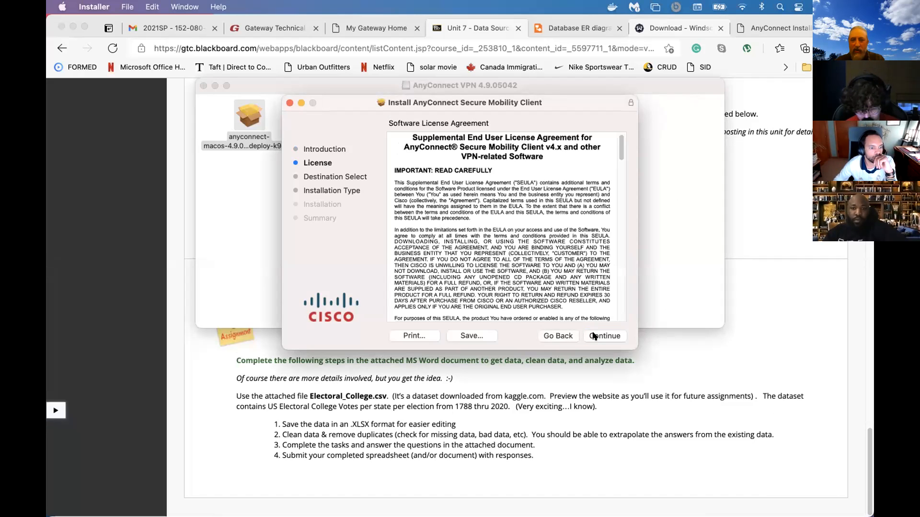
{"action": "scroll", "coordinate": [522, 303], "scroll_direction": "down", "scroll_amount": 15}
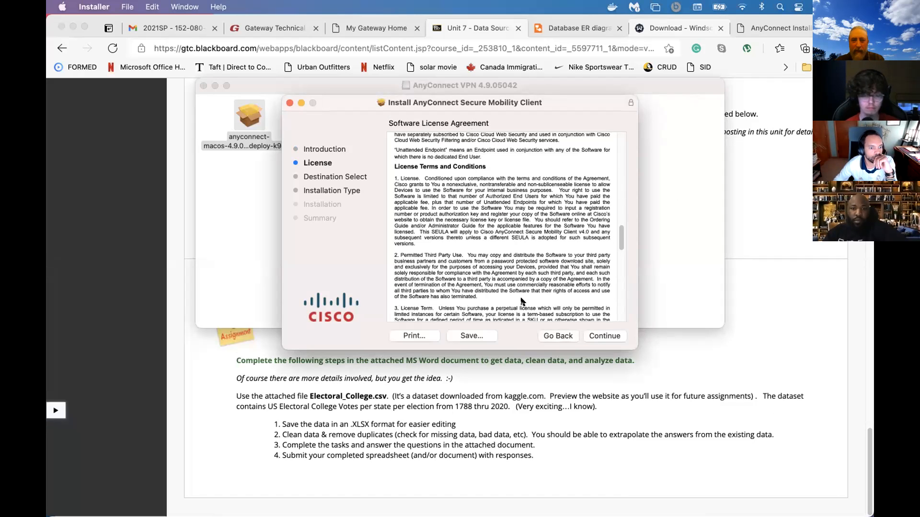
{"action": "left_click", "coordinate": [594, 336]}
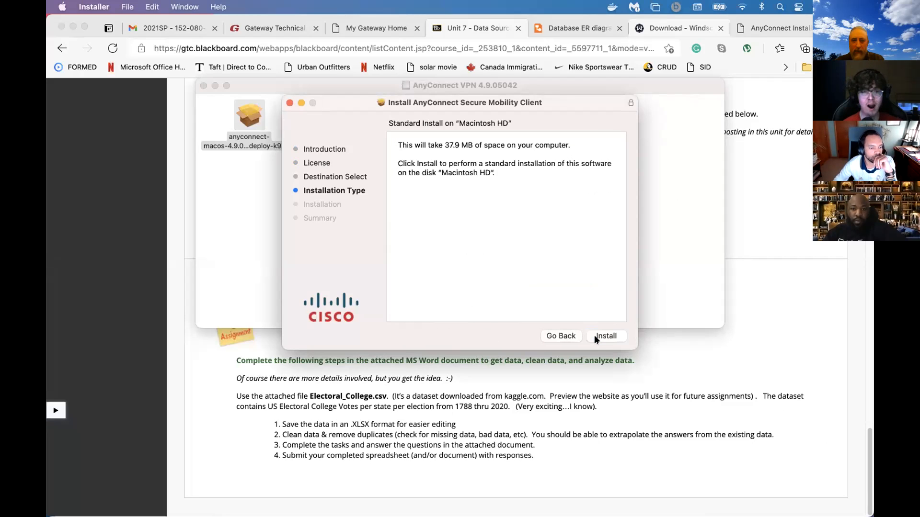
{"action": "left_click", "coordinate": [594, 335]}
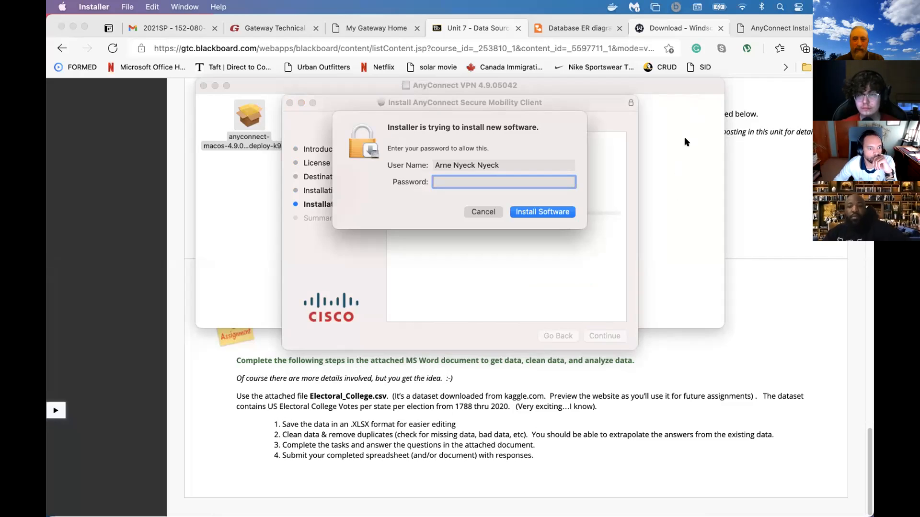
Step: Enter the Mac account password to authorize the AnyConnect software installation
{"action": "type", "text": "*********"}
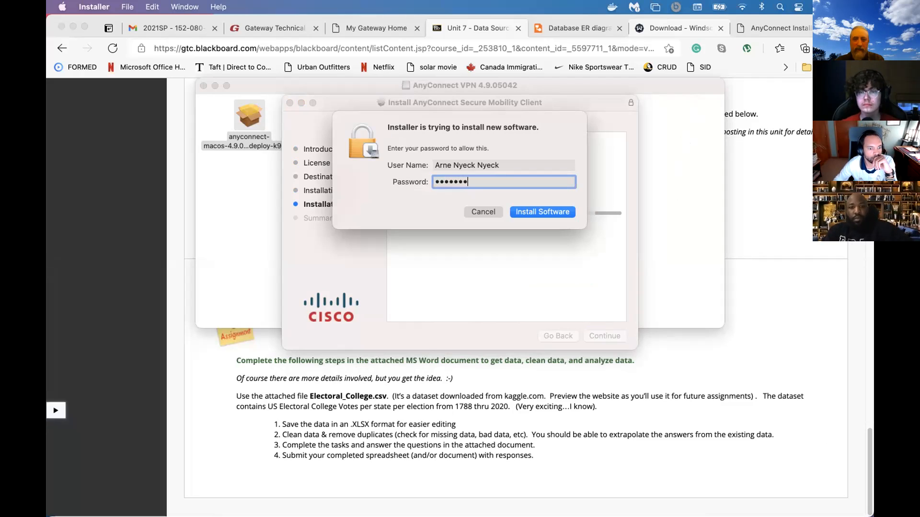
{"action": "type", "text": "*******"}
{"action": "key", "text": "Return"}
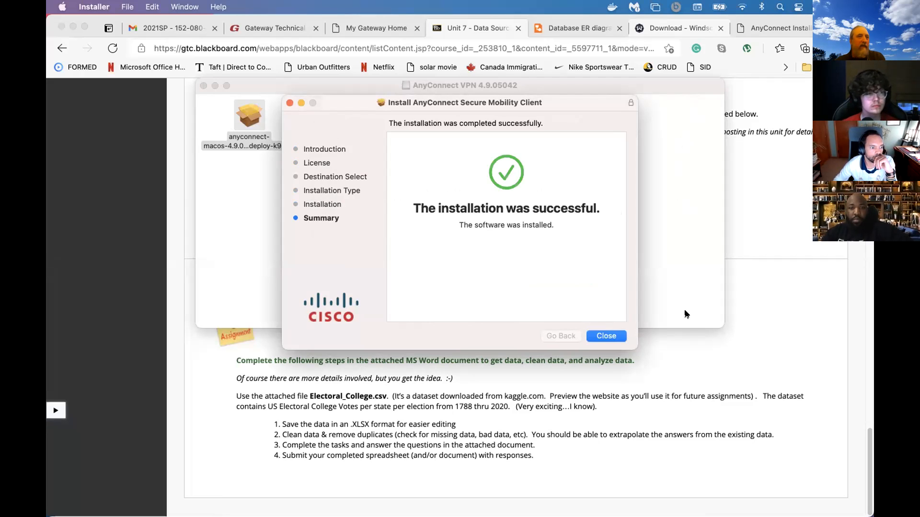
Step: Close the completed installer, minimize the browser, and open the Security & Privacy preferences from the AnyConnect notification
{"action": "left_click", "coordinate": [607, 336]}
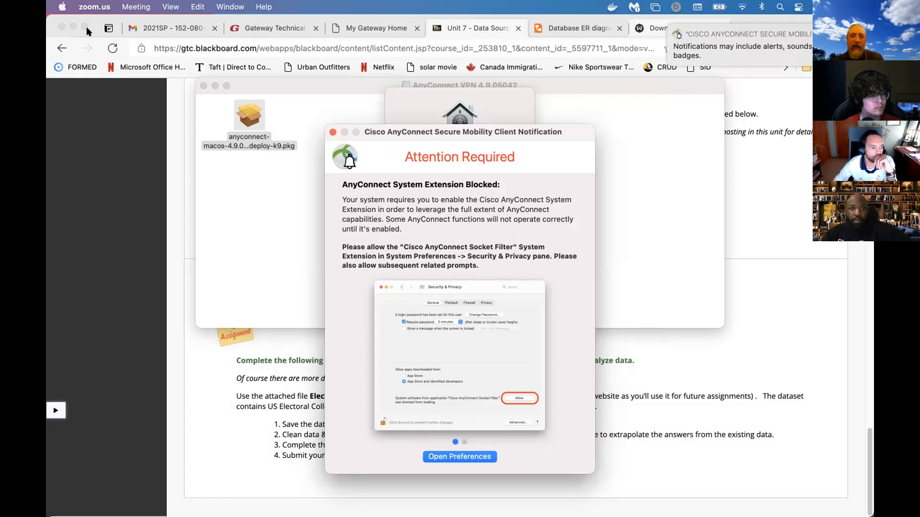
{"action": "left_click", "coordinate": [72, 27]}
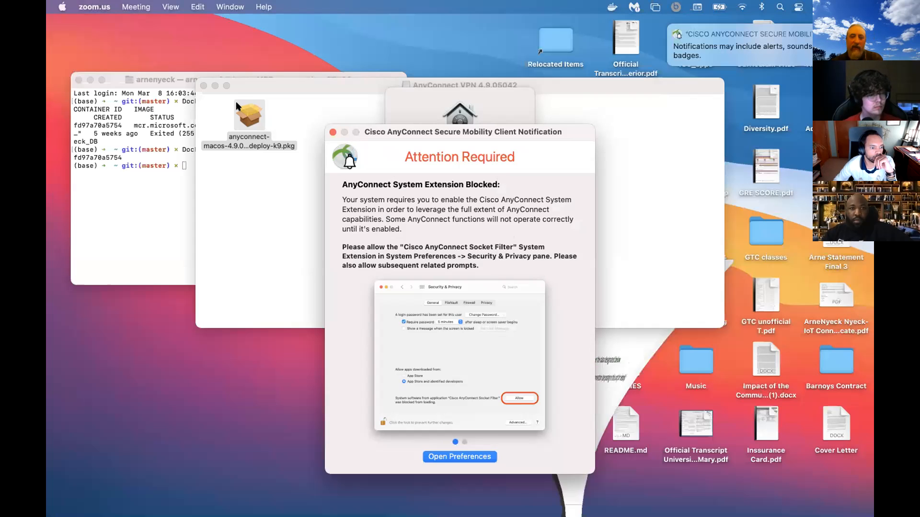
{"action": "left_click", "coordinate": [463, 457]}
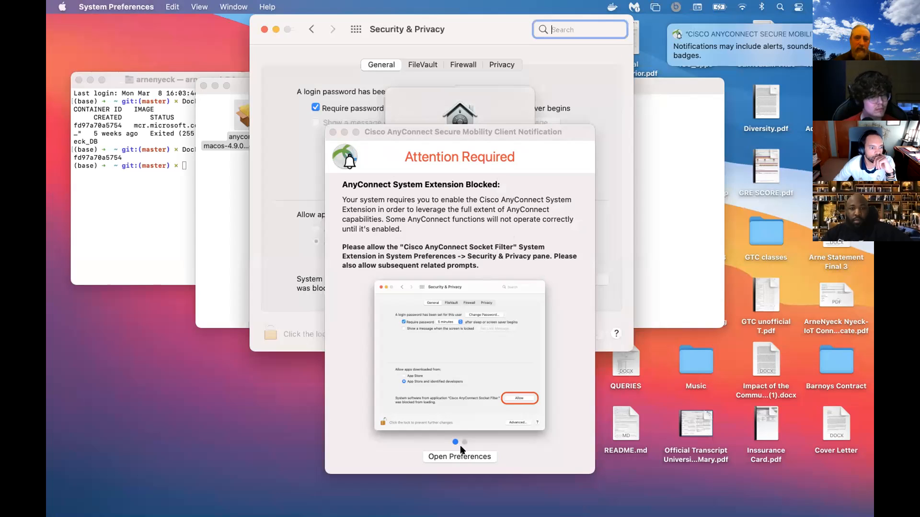
Step: Dismiss the System Extension Blocked alert and arrange the Security & Privacy window beside the AnyConnect notification
{"action": "left_click_drag", "start_coordinate": [504, 140], "coordinate": [778, 142]}
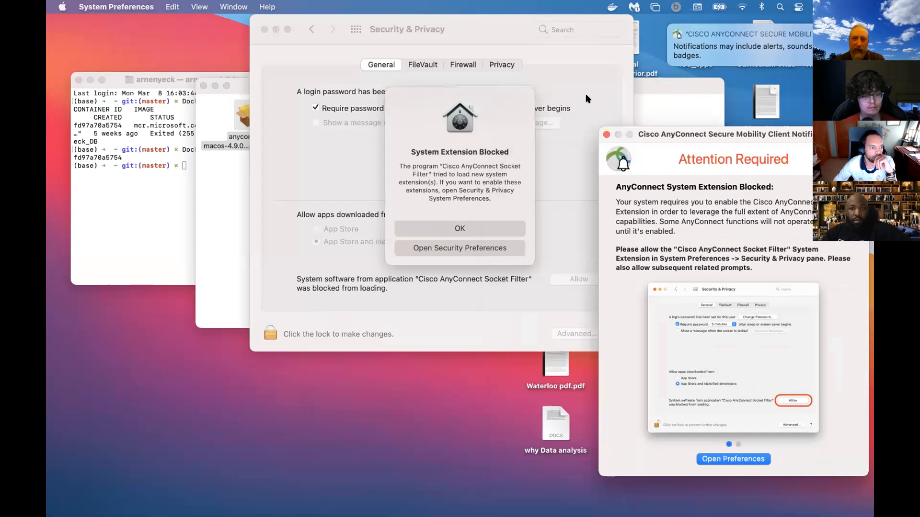
{"action": "left_click", "coordinate": [322, 22]}
{"action": "left_click", "coordinate": [428, 151]}
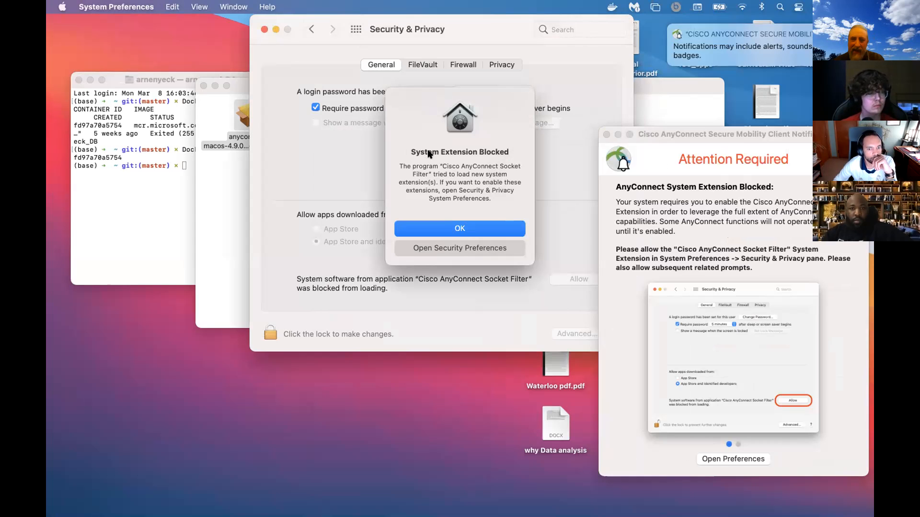
{"action": "left_click", "coordinate": [456, 234]}
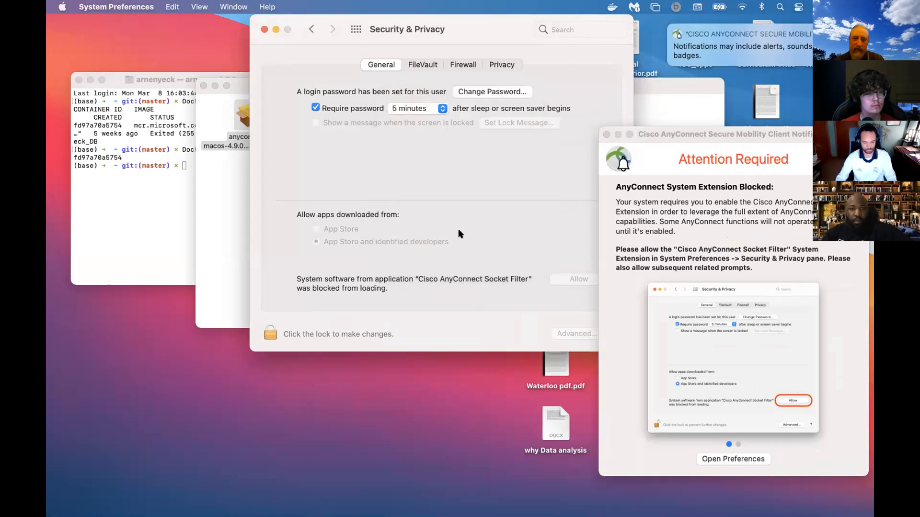
{"action": "left_click_drag", "start_coordinate": [378, 20], "coordinate": [308, 34]}
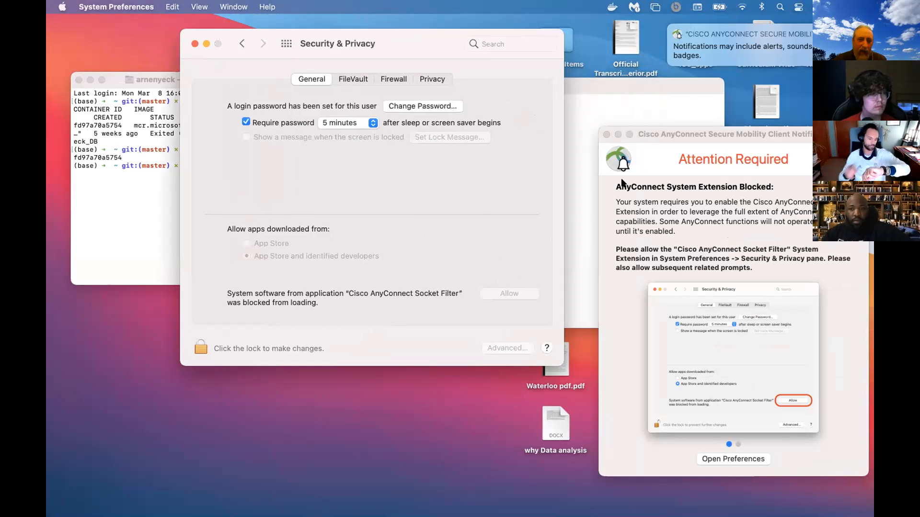
{"action": "left_click_drag", "start_coordinate": [685, 138], "coordinate": [627, 104]}
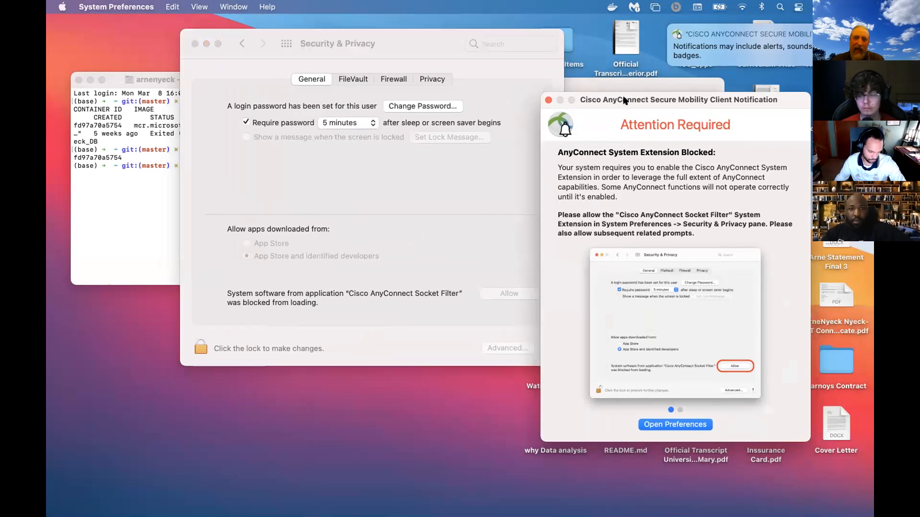
Step: Unlock Security & Privacy, allow the Cisco AnyConnect Socket Filter and its network content filtering, then relock the settings and dismiss the notification
{"action": "left_click", "coordinate": [201, 349]}
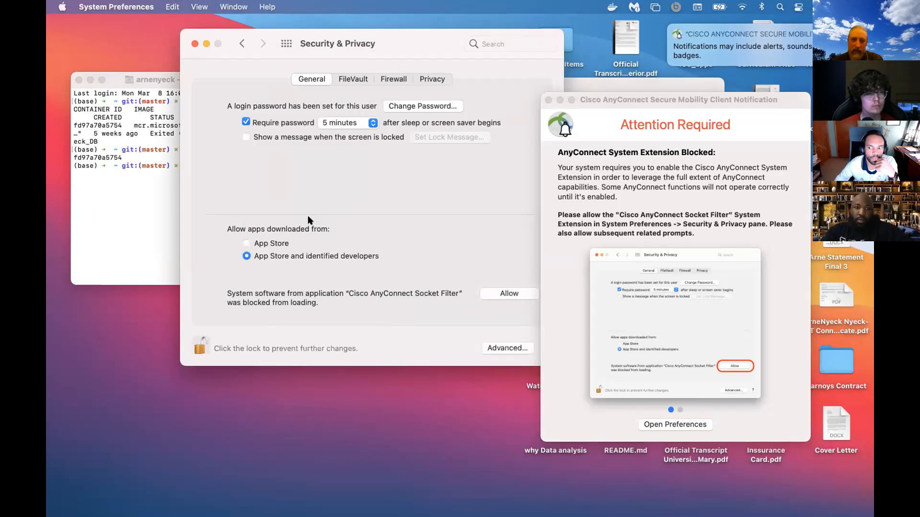
{"action": "left_click_drag", "start_coordinate": [603, 102], "coordinate": [645, 95]}
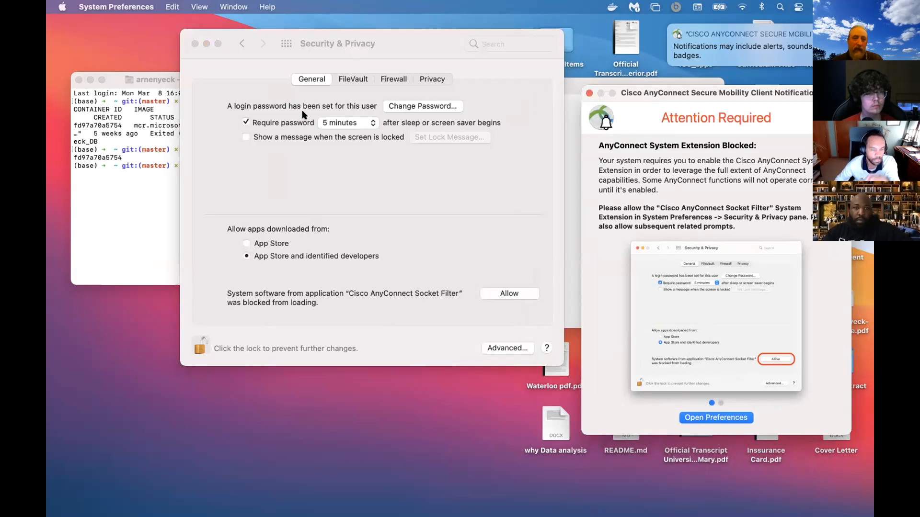
{"action": "left_click", "coordinate": [504, 294]}
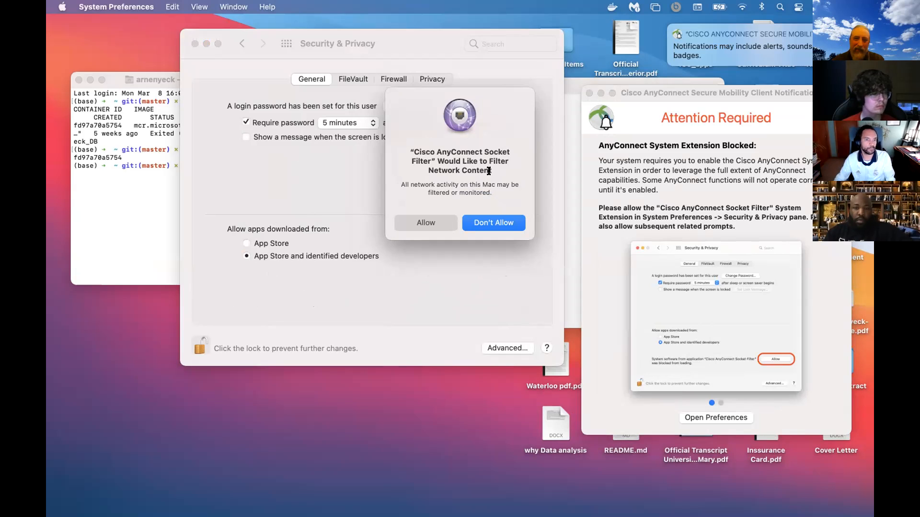
{"action": "left_click", "coordinate": [400, 221]}
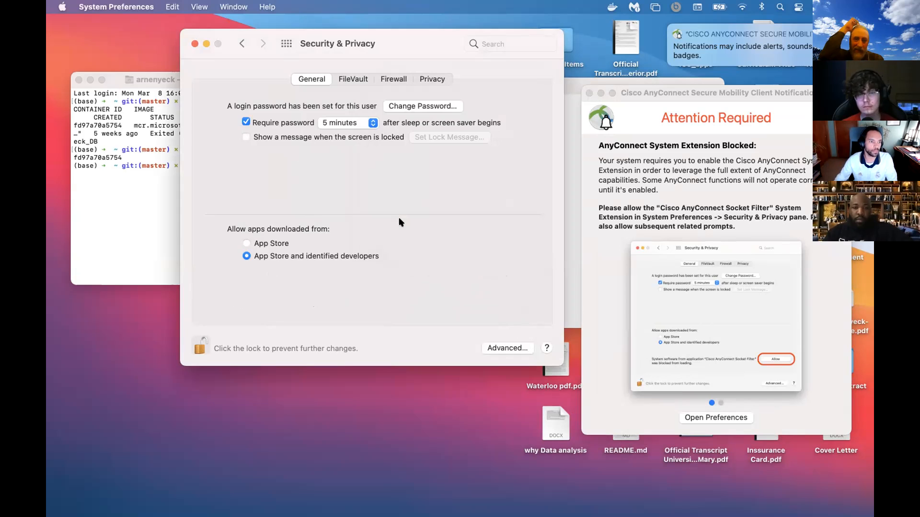
{"action": "left_click", "coordinate": [199, 346]}
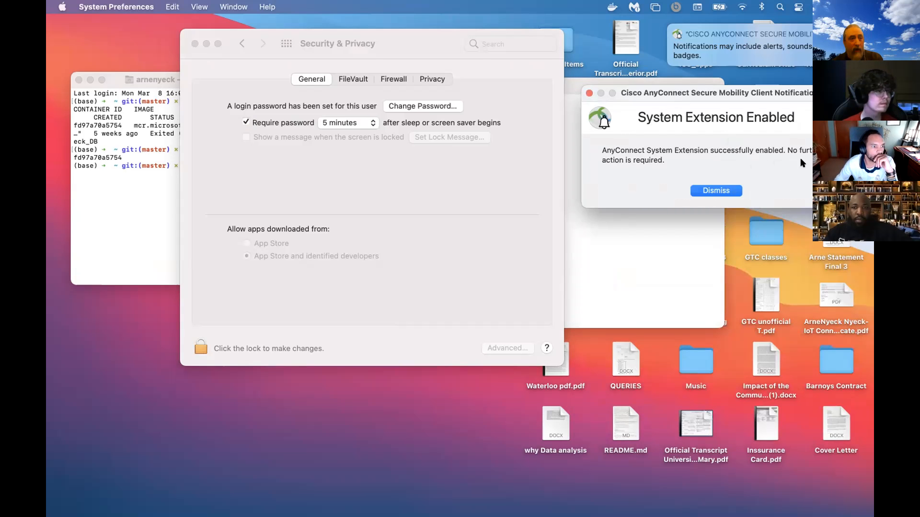
{"action": "left_click", "coordinate": [720, 191]}
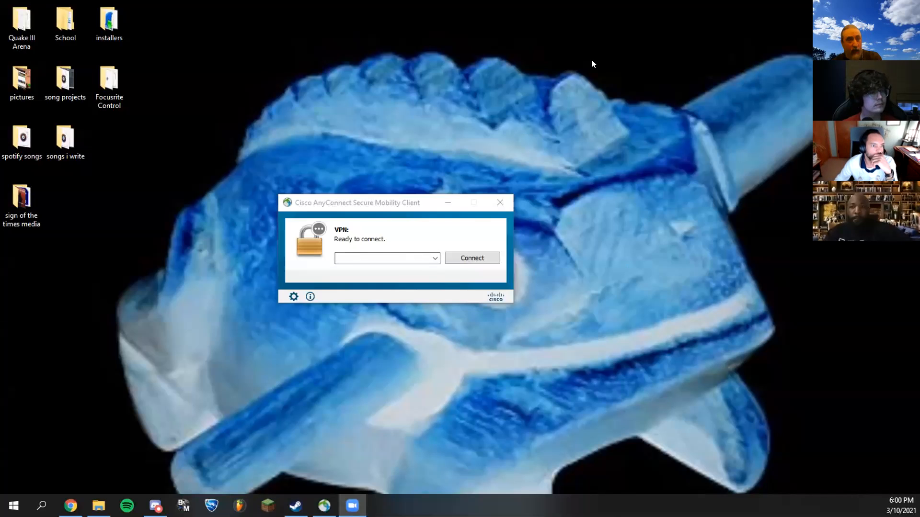
Step: Enter vpn-home.gtc.edu as the VPN address in the Windows AnyConnect client and start the connection
{"action": "left_click", "coordinate": [368, 254]}
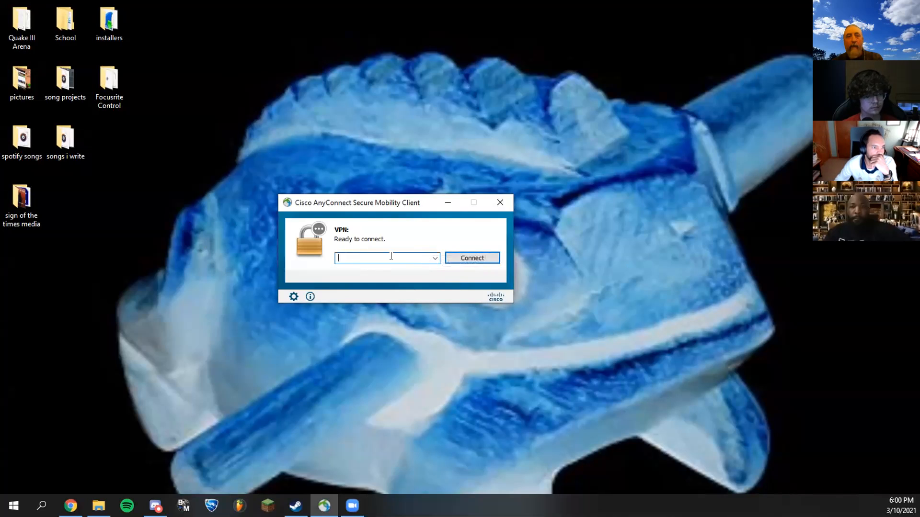
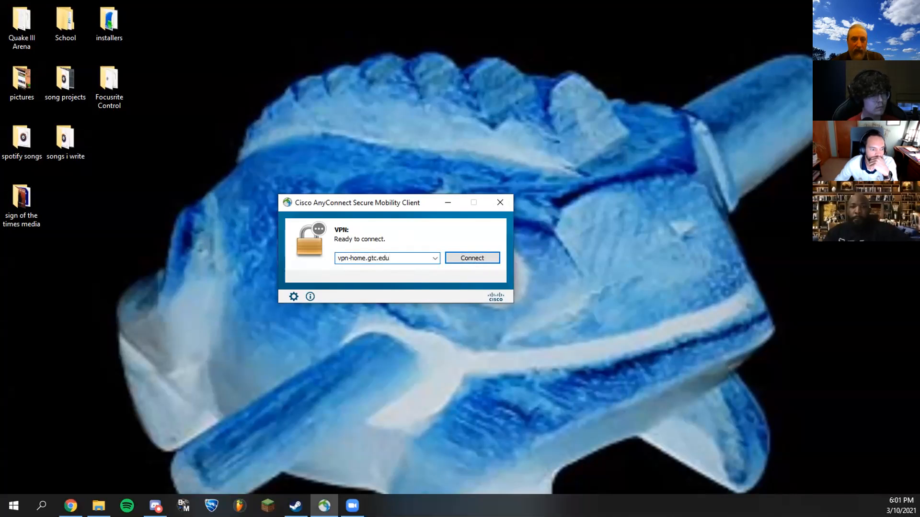
{"action": "left_click", "coordinate": [476, 258]}
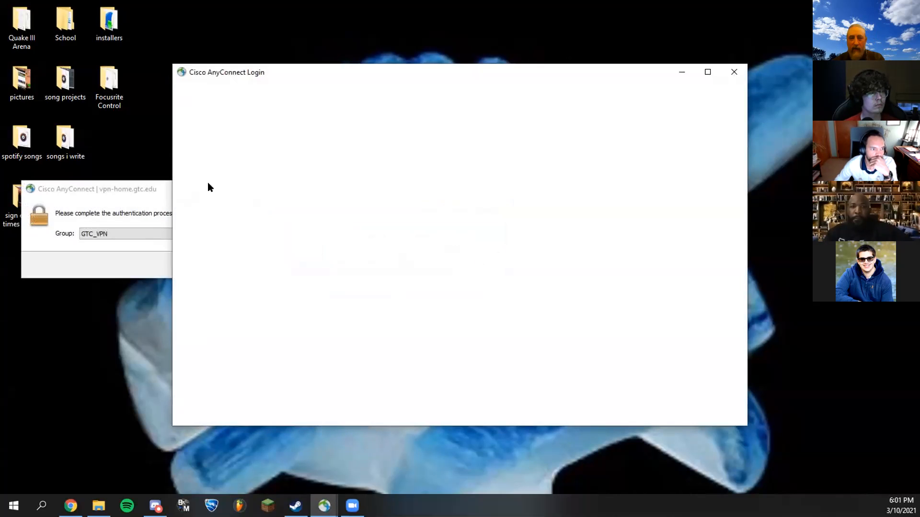
Step: Bring the Cisco AnyConnect Login window forward and move it off the visible desktop for the Gateway sign-in
{"action": "left_click", "coordinate": [144, 188]}
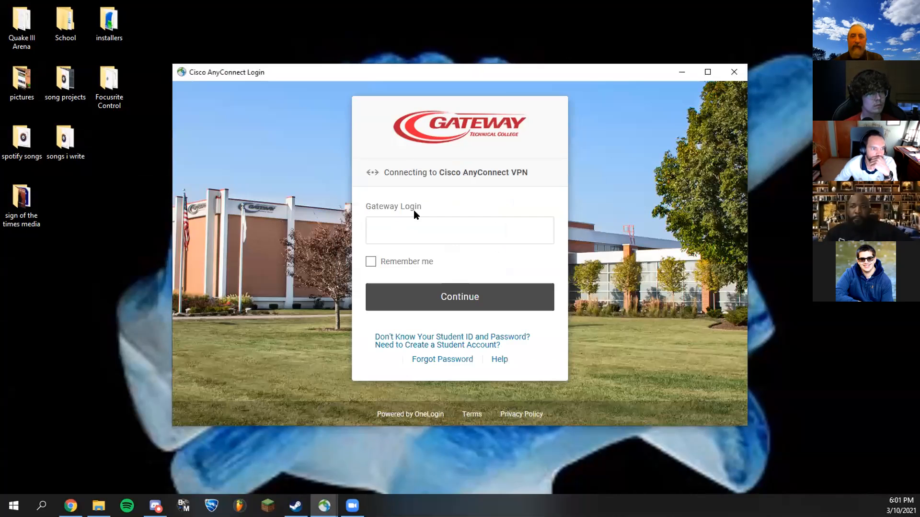
{"action": "left_click", "coordinate": [422, 220]}
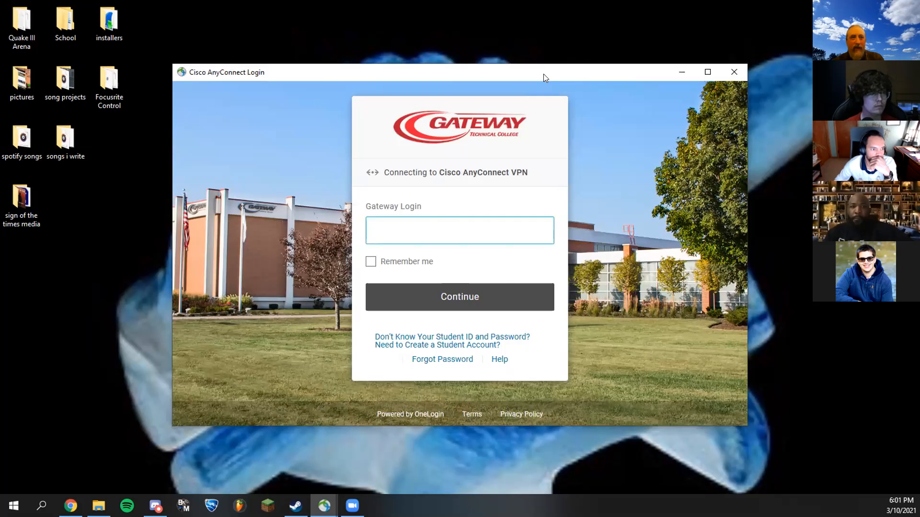
{"action": "left_click_drag", "start_coordinate": [556, 75], "coordinate": [919, 75]}
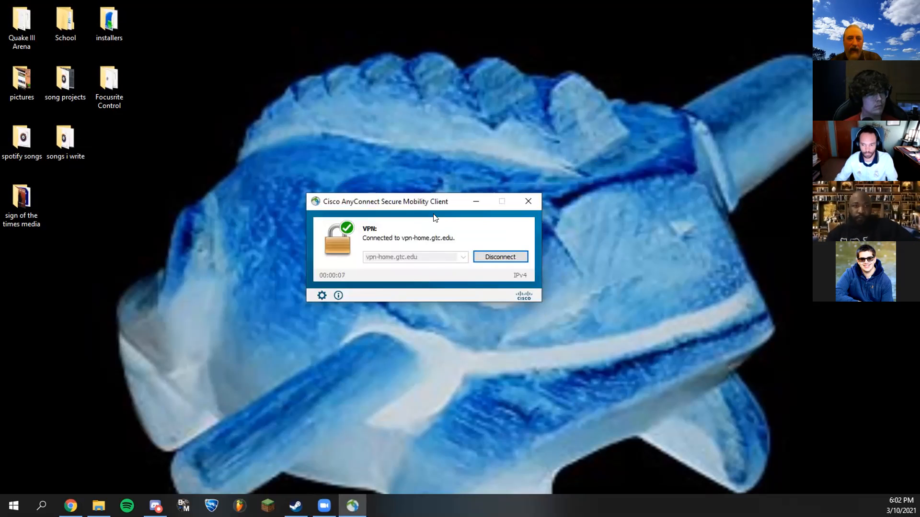
{"action": "left_click_drag", "start_coordinate": [425, 205], "coordinate": [450, 169]}
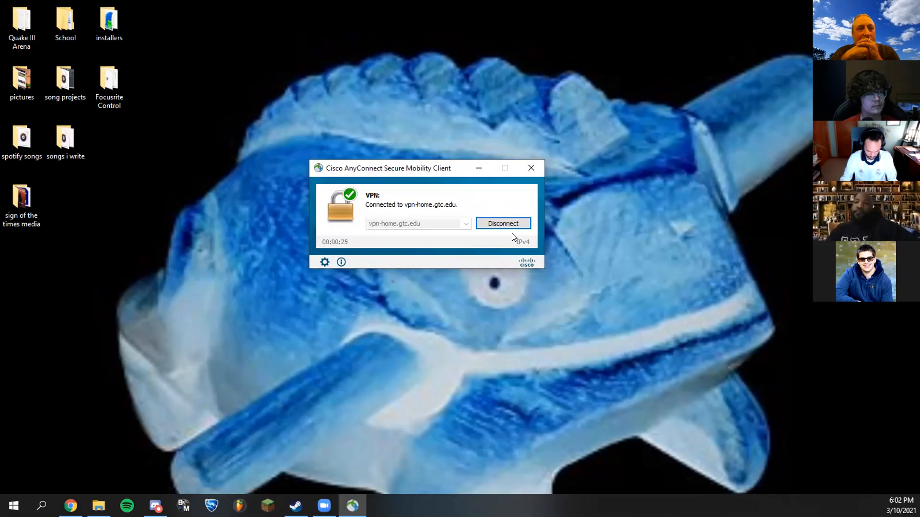
{"action": "left_click", "coordinate": [534, 24]}
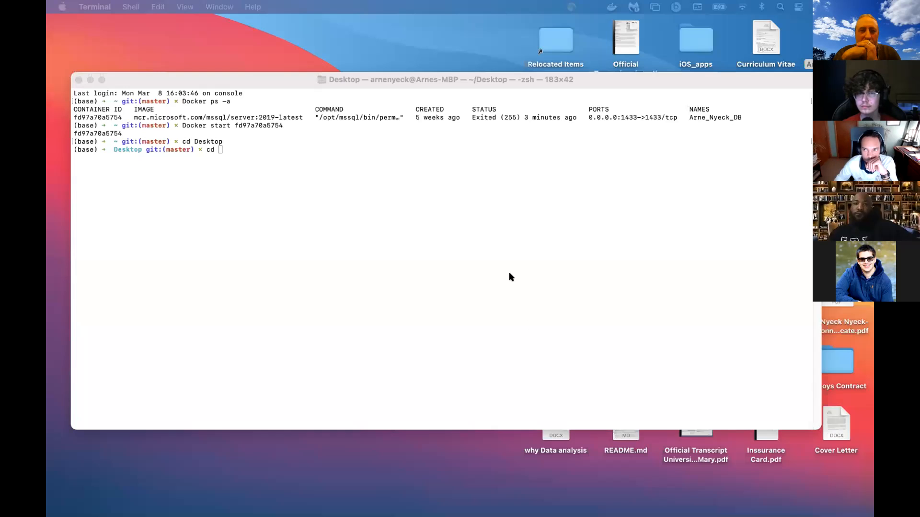
Step: Switch to the Mac and bring up the Cisco AnyConnect Secure Mobility Client
{"action": "left_click", "coordinate": [510, 273]}
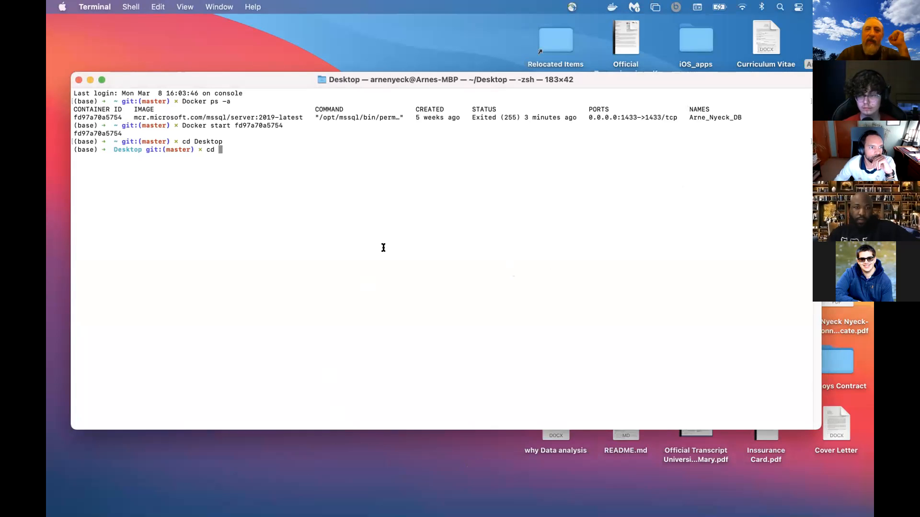
{"action": "right_click", "coordinate": [415, 214]}
{"action": "left_click", "coordinate": [349, 196]}
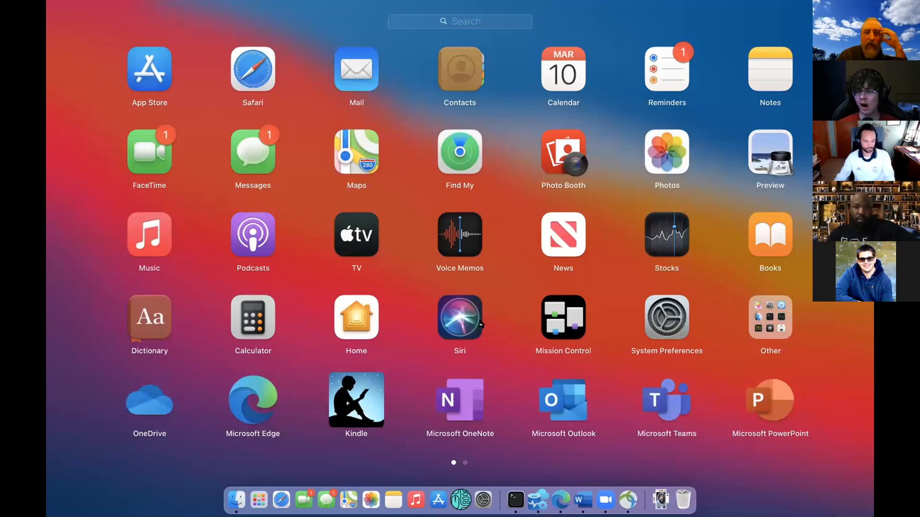
{"action": "left_click", "coordinate": [629, 495]}
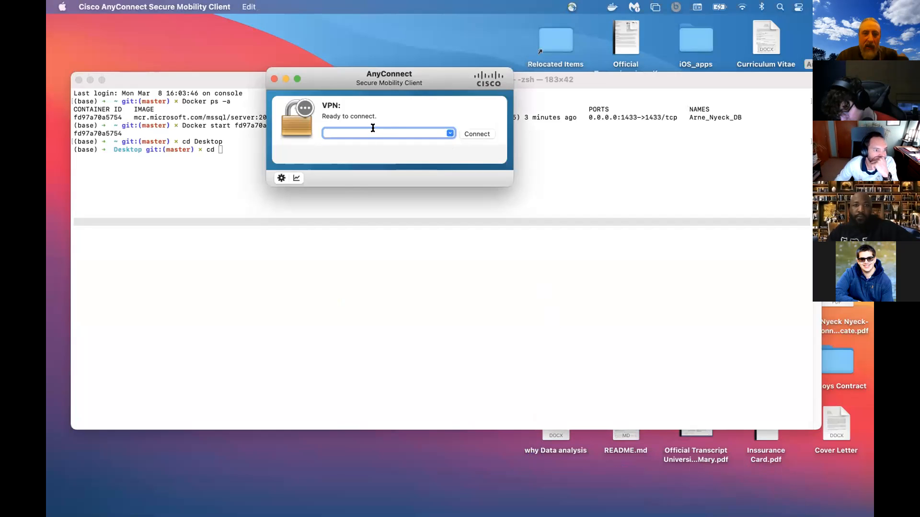
Step: Enter vpn-home.gtc.edu as the VPN address in the Mac AnyConnect client and start the connection
{"action": "type", "text": "VPN"}
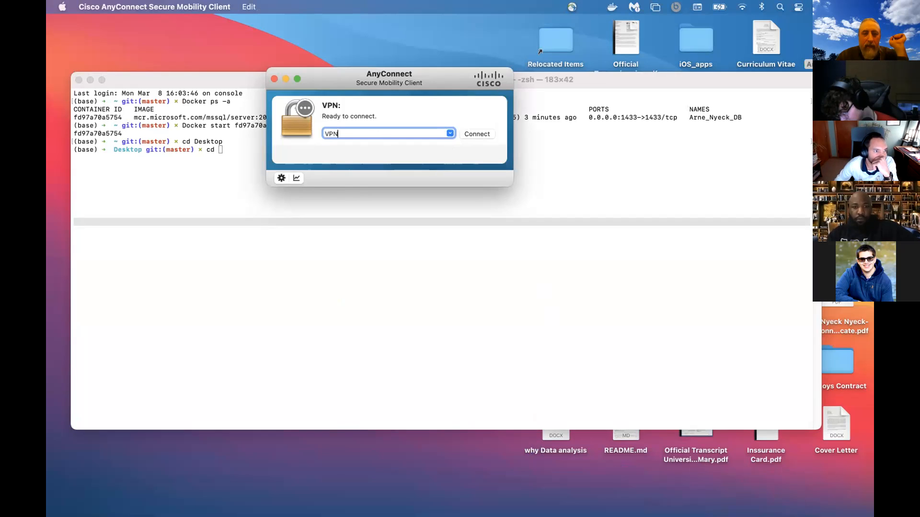
{"action": "key", "text": "BackSpace"}
{"action": "key", "text": "BackSpace"}
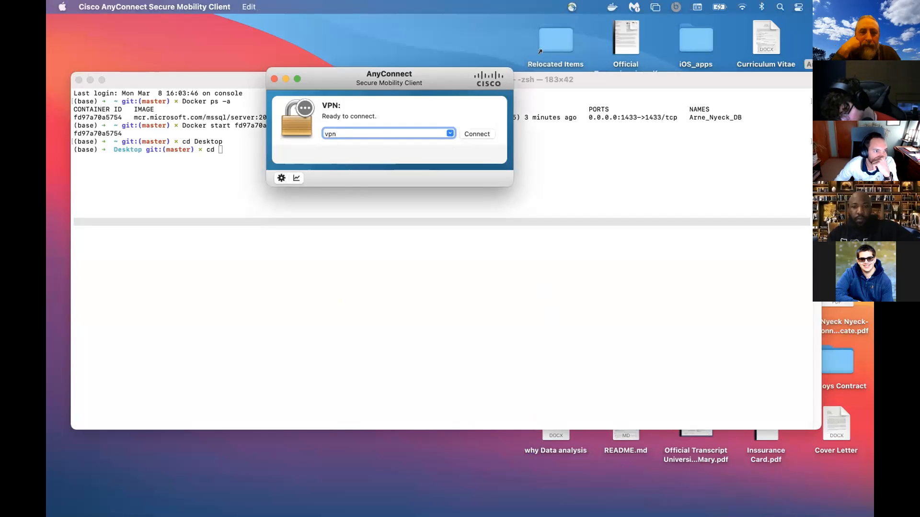
{"action": "type", "text": "_"}
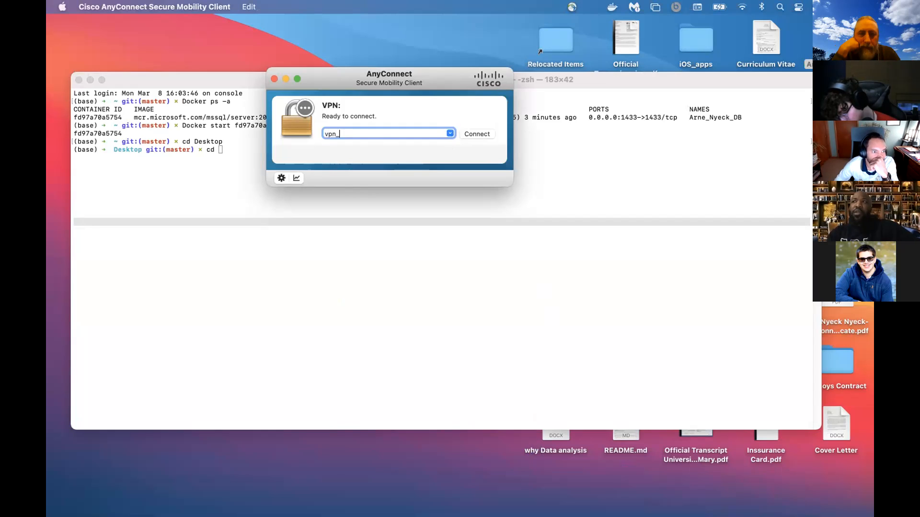
{"action": "key", "text": "BackSpace"}
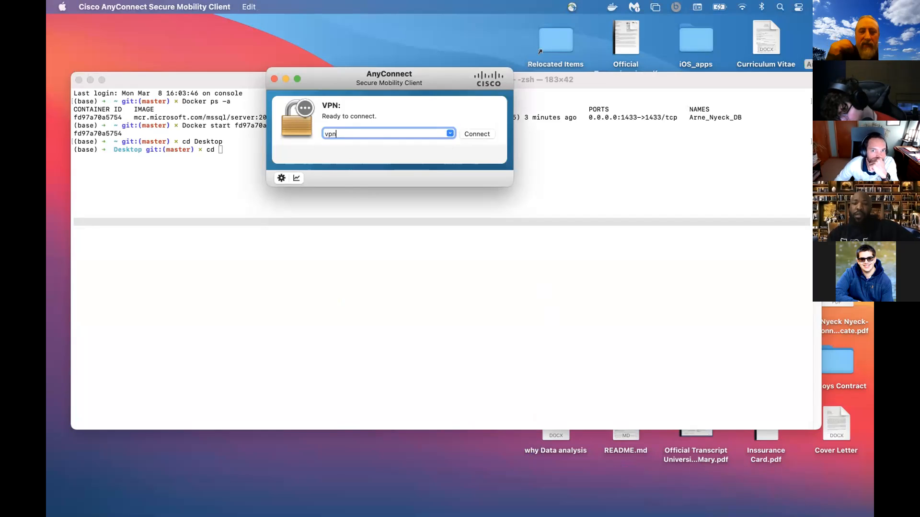
{"action": "type", "text": "-"}
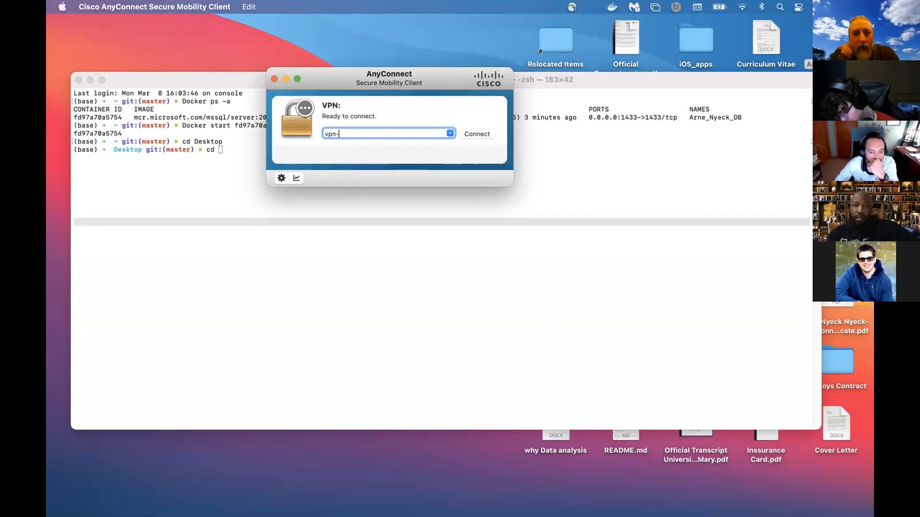
{"action": "type", "text": "home"}
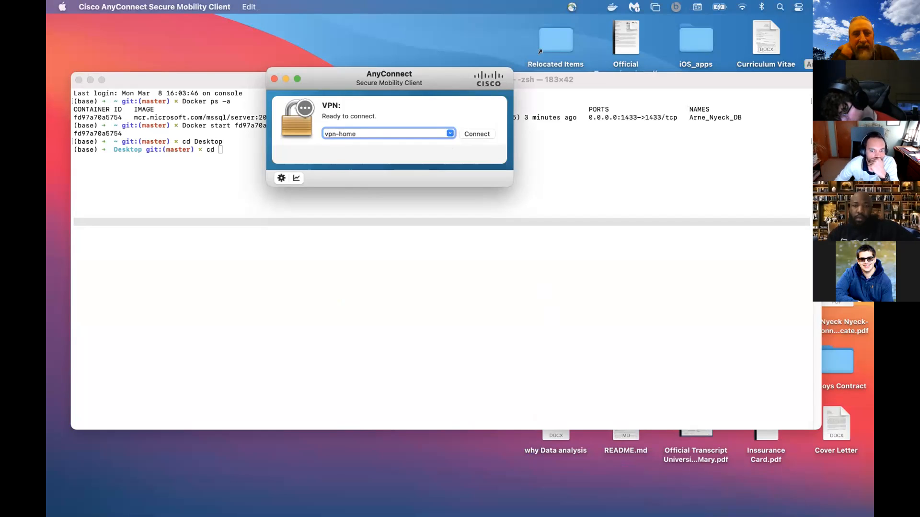
{"action": "type", "text": ".g"}
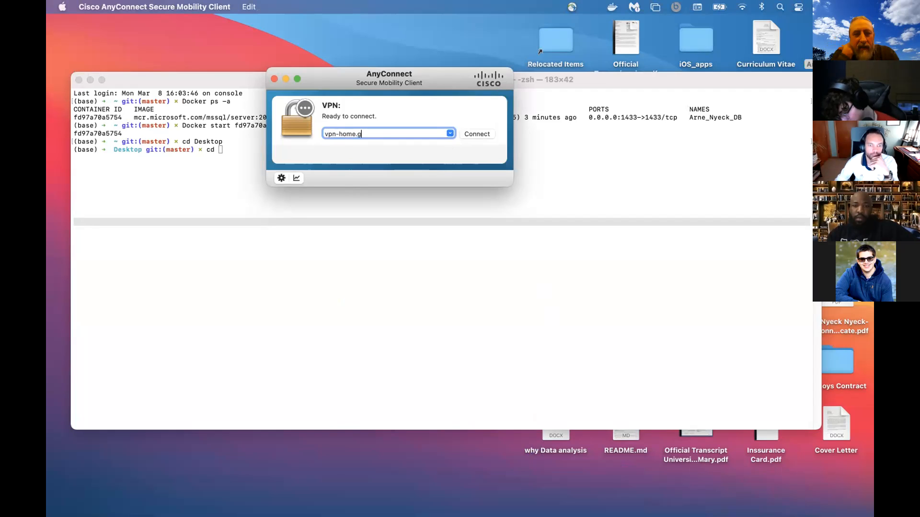
{"action": "type", "text": "tc.edu"}
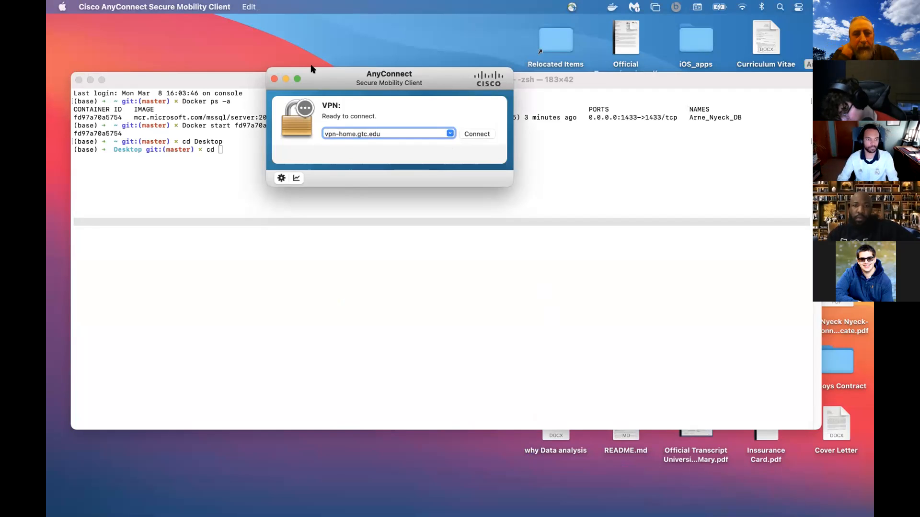
{"action": "left_click", "coordinate": [467, 134]}
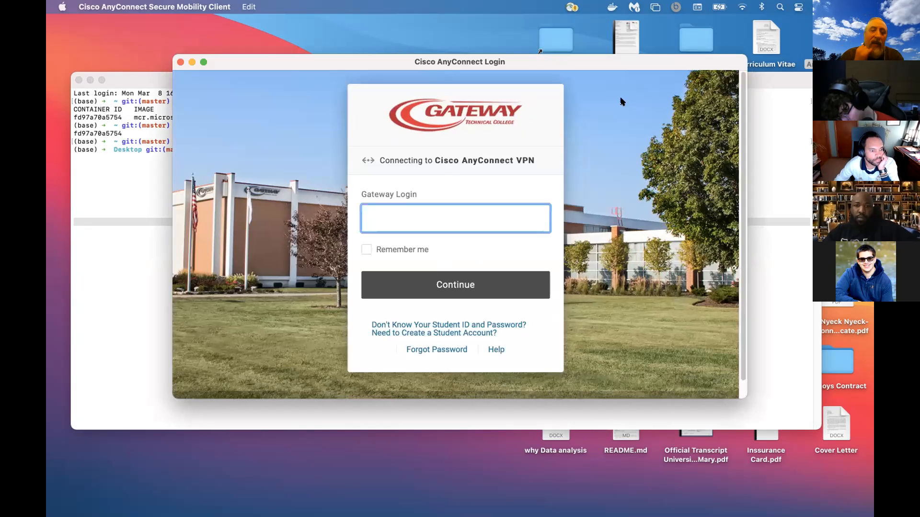
Step: Begin entering the Gateway login and move the Mac's Cisco AnyConnect Login window off the visible desktop
{"action": "type", "text": "1"}
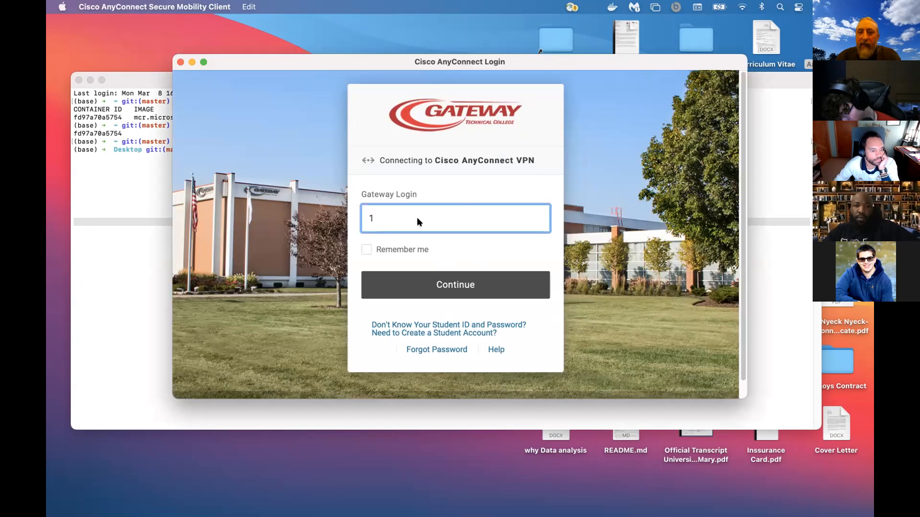
{"action": "left_click_drag", "start_coordinate": [537, 62], "coordinate": [873, 60]}
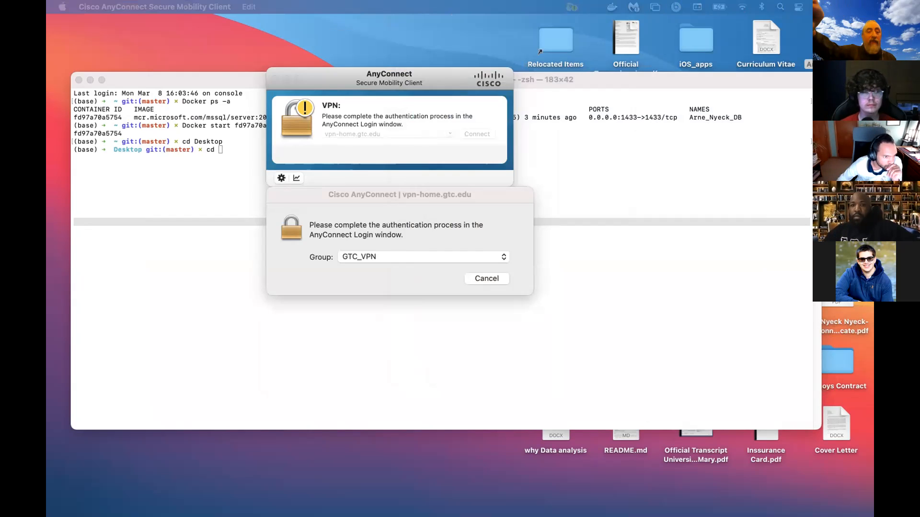
{"action": "left_click", "coordinate": [570, 8]}
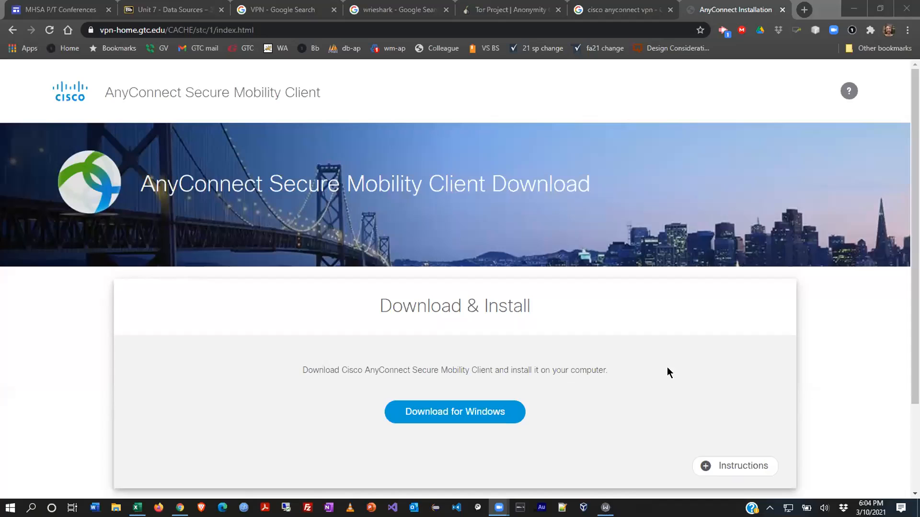
Step: Switch to the Windows computer, bring up the Cisco AnyConnect client and connect to vpn-home.gtc.edu
{"action": "left_click", "coordinate": [769, 508]}
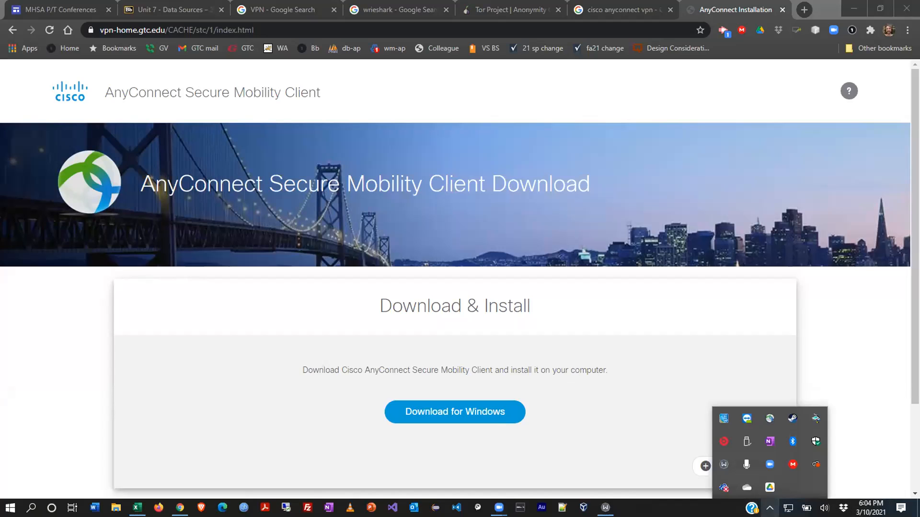
{"action": "left_click", "coordinate": [771, 425]}
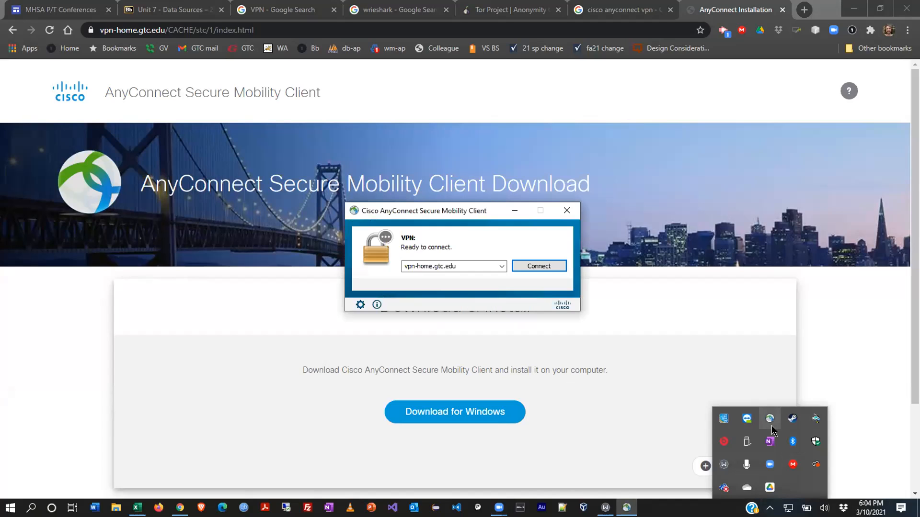
{"action": "left_click", "coordinate": [547, 267]}
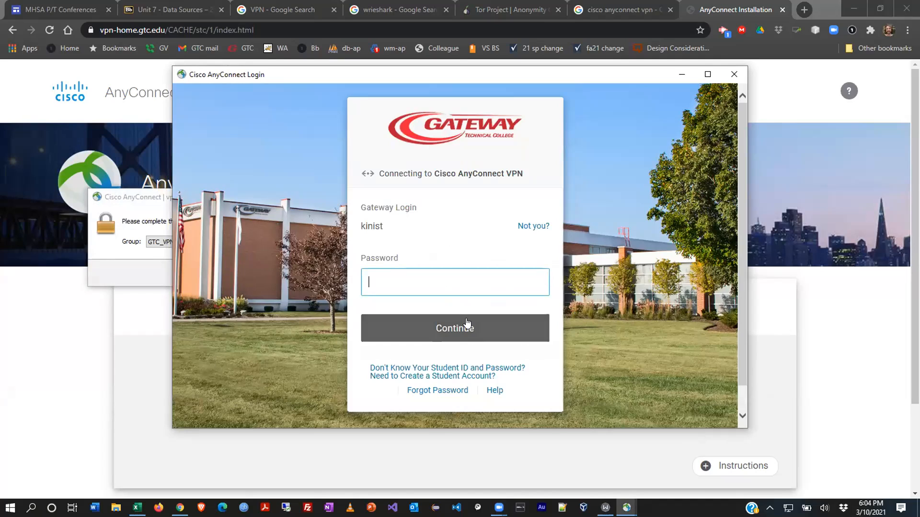
Step: Enter the Gateway account password in the Cisco AnyConnect Login window and submit it
{"action": "type", "text": "••••••••••"}
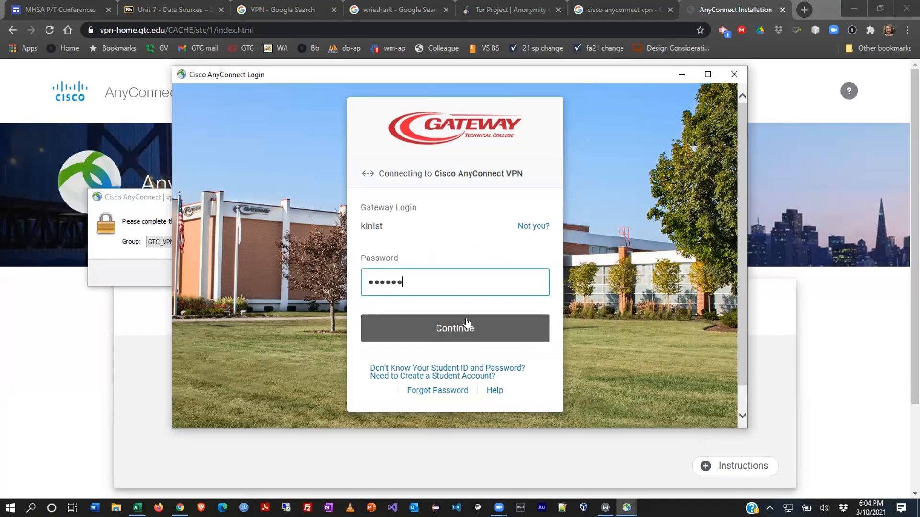
{"action": "type", "text": "••••••••"}
{"action": "key", "text": "Return"}
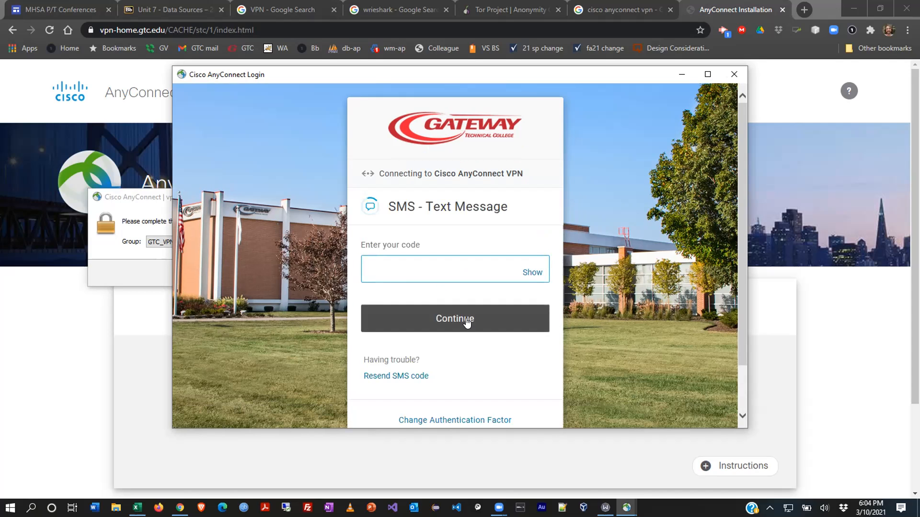
Step: Change the authentication factor from SMS to OneLogin Protect for approving the VPN login
{"action": "left_click", "coordinate": [486, 419]}
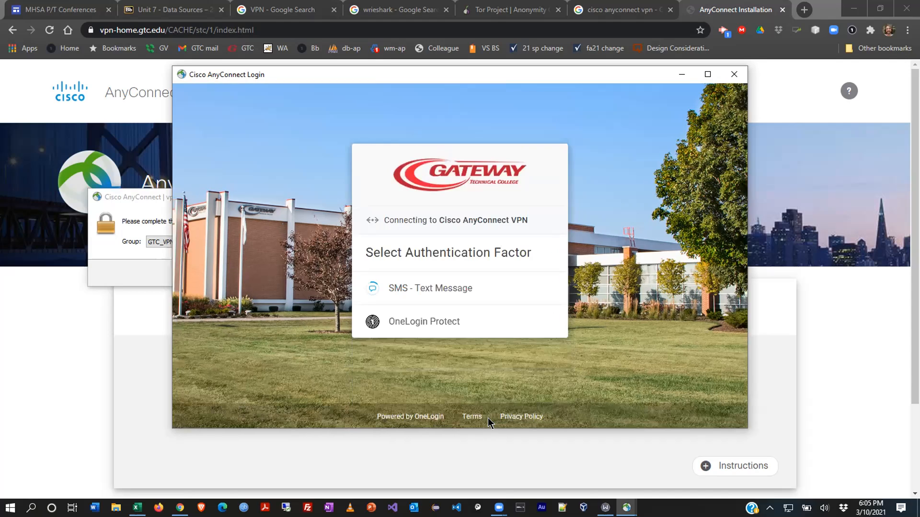
{"action": "left_click", "coordinate": [445, 320]}
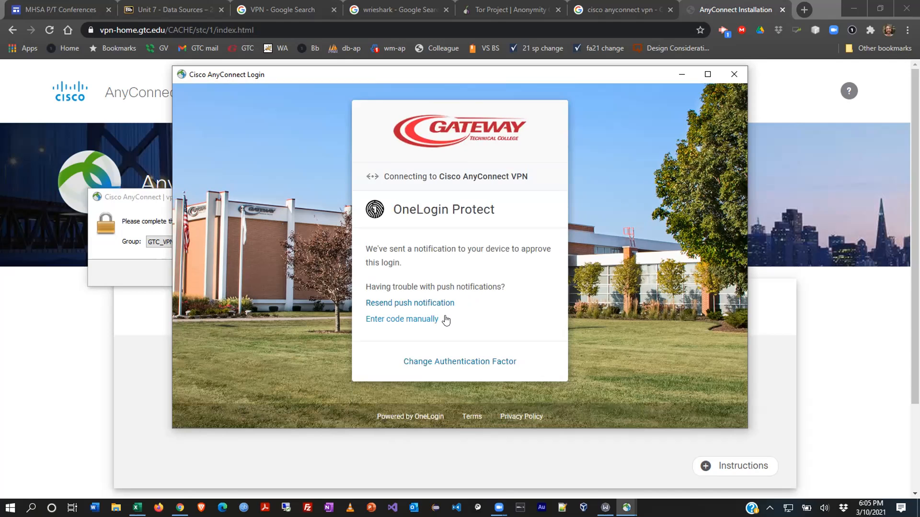
{"action": "left_click", "coordinate": [445, 320]}
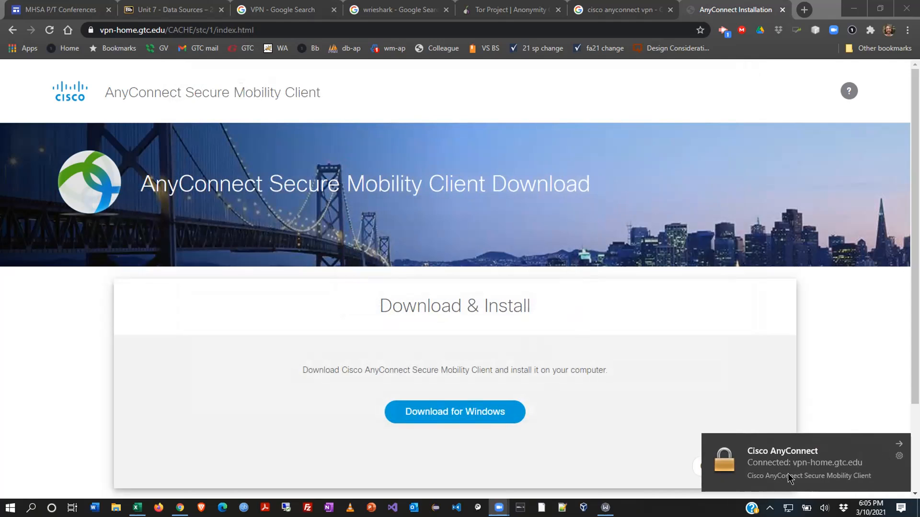
Step: Dismiss the connection notification, bring up the AnyConnect client to check the VPN status, and minimize its window
{"action": "left_click", "coordinate": [769, 507]}
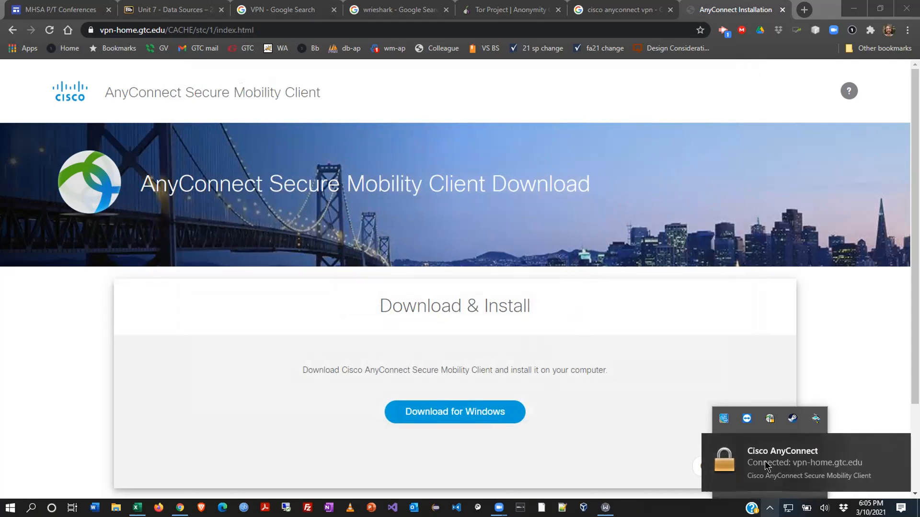
{"action": "left_click", "coordinate": [897, 438]}
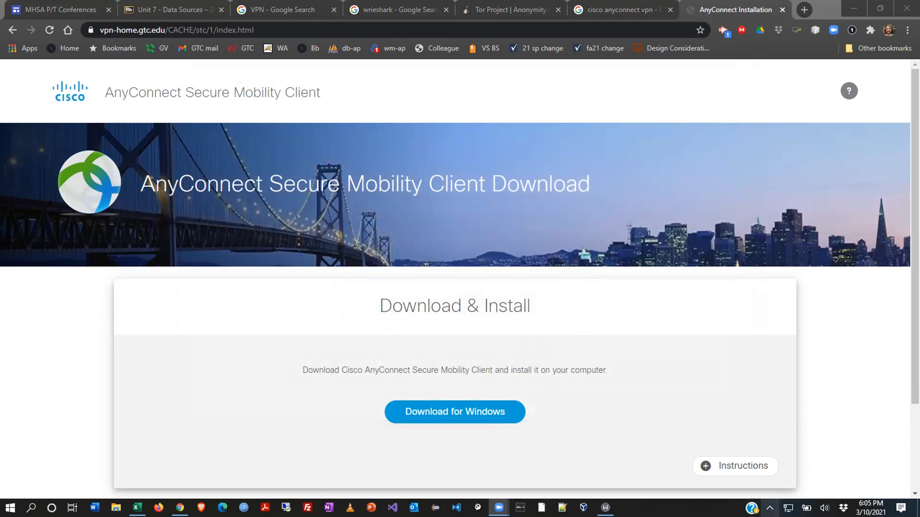
{"action": "left_click", "coordinate": [769, 507]}
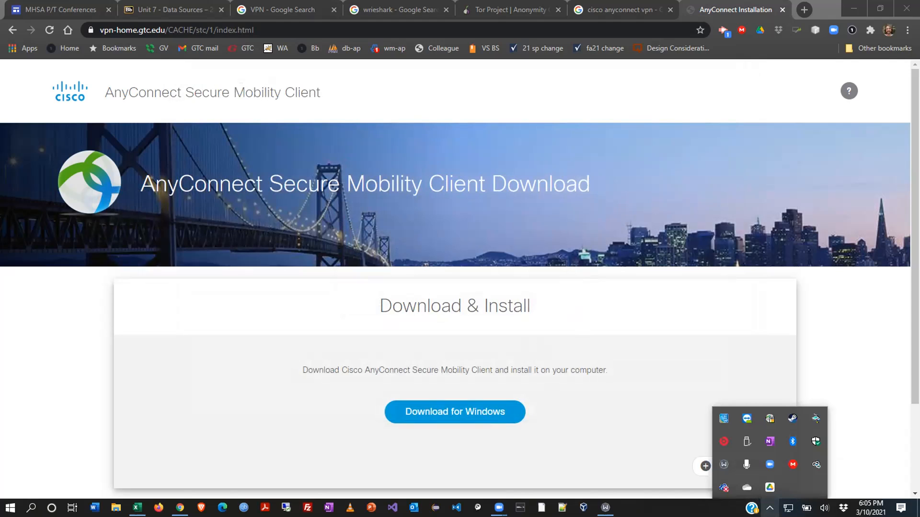
{"action": "left_click", "coordinate": [770, 420]}
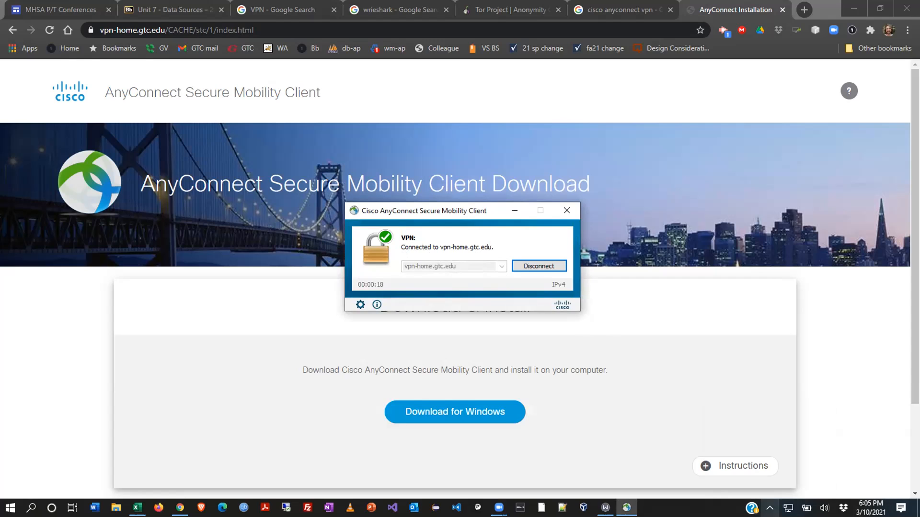
{"action": "left_click", "coordinate": [770, 508]}
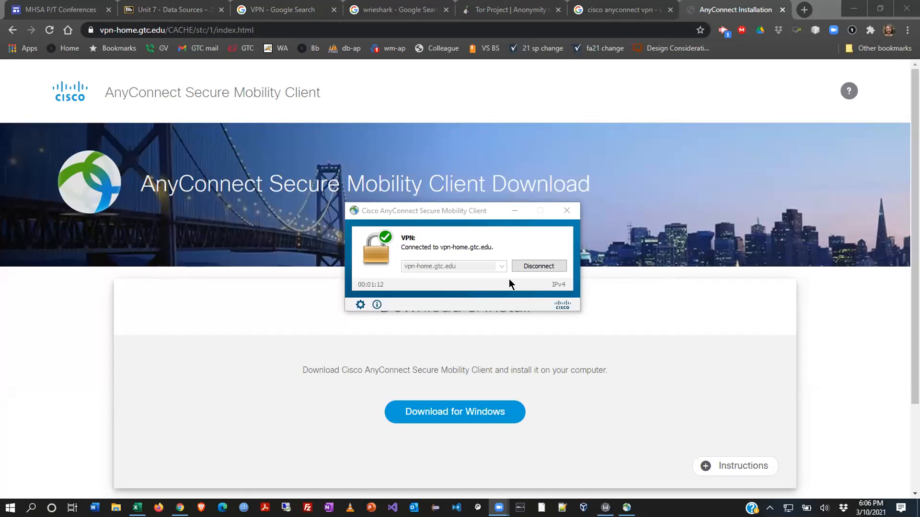
{"action": "left_click", "coordinate": [512, 212]}
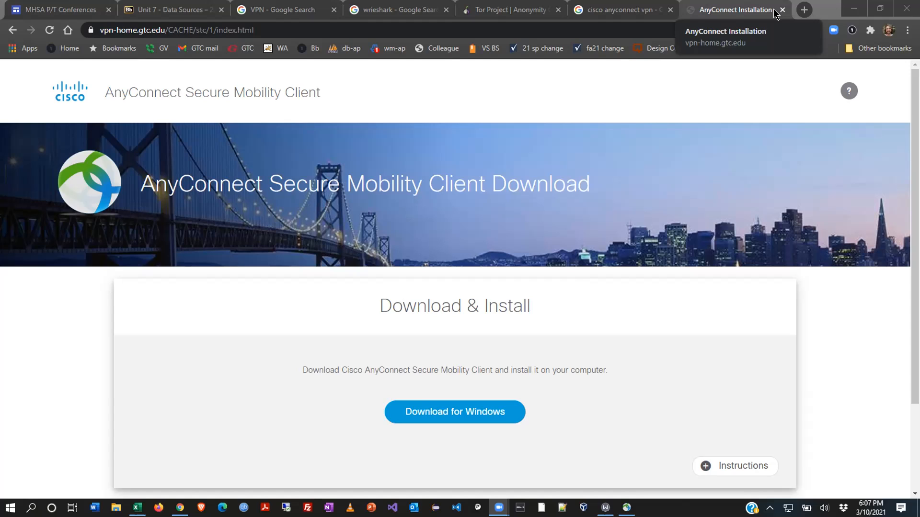
Step: Bring up the Unit 7 Blackboard page and briefly highlight the steps for getting on Gateway's VPN
{"action": "left_click", "coordinate": [137, 507]}
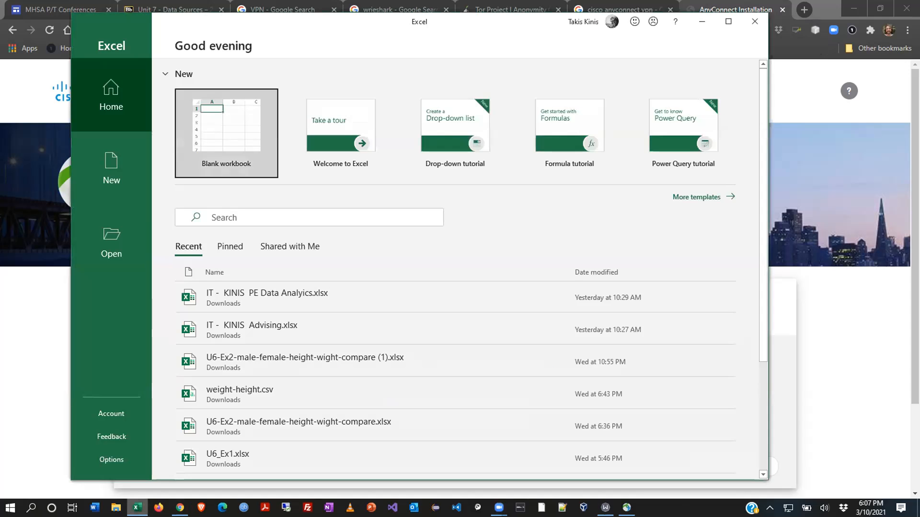
{"action": "left_click", "coordinate": [191, 7]}
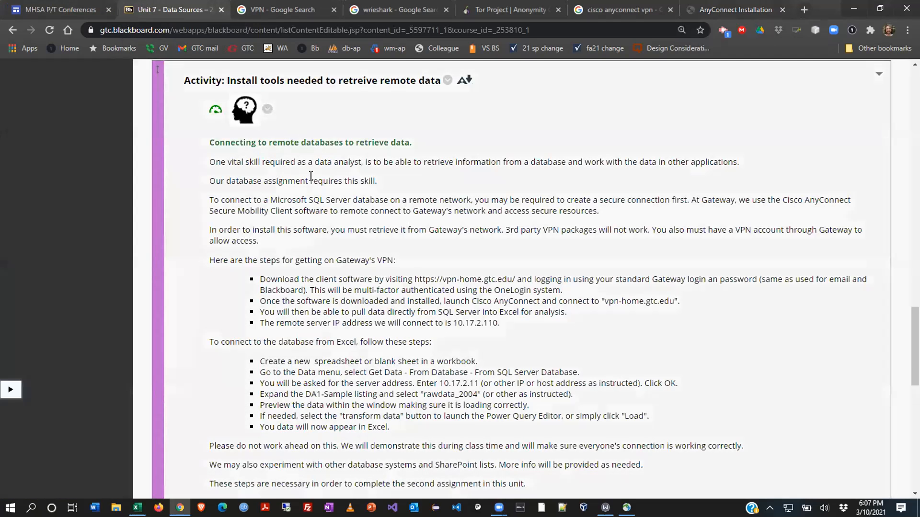
{"action": "left_click_drag", "start_coordinate": [501, 326], "coordinate": [217, 257]}
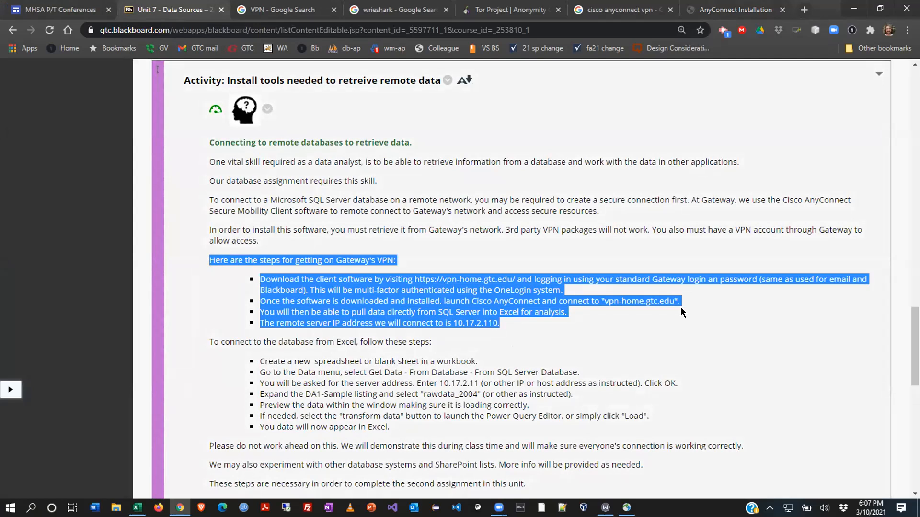
{"action": "left_click", "coordinate": [444, 260]}
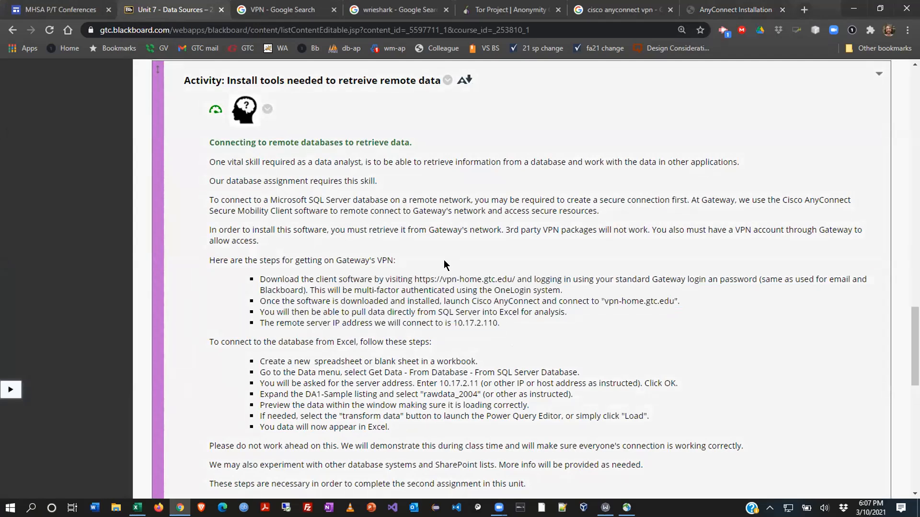
Step: Copy the remote server IP address 10.17.2.110 from the activity instructions and load it in a new browser tab
{"action": "left_click_drag", "start_coordinate": [453, 322], "coordinate": [497, 322]}
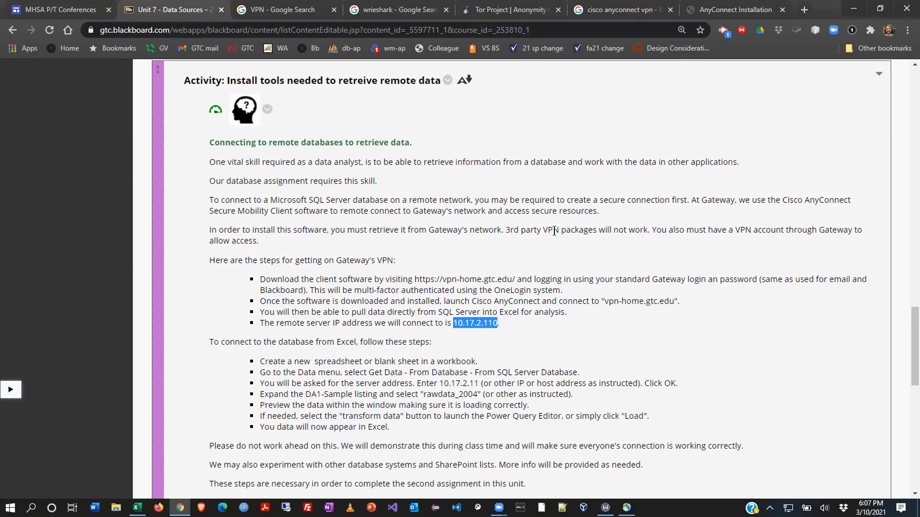
{"action": "right_click", "coordinate": [484, 322]}
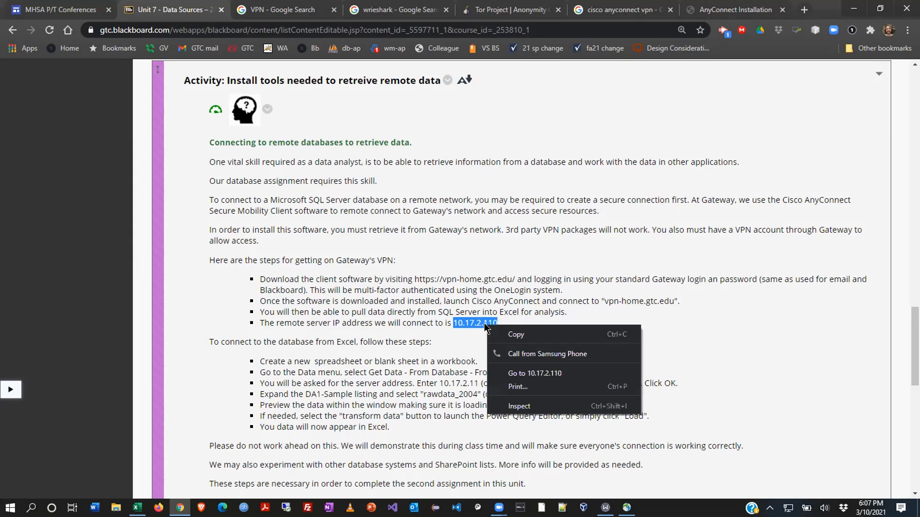
{"action": "left_click", "coordinate": [508, 337]}
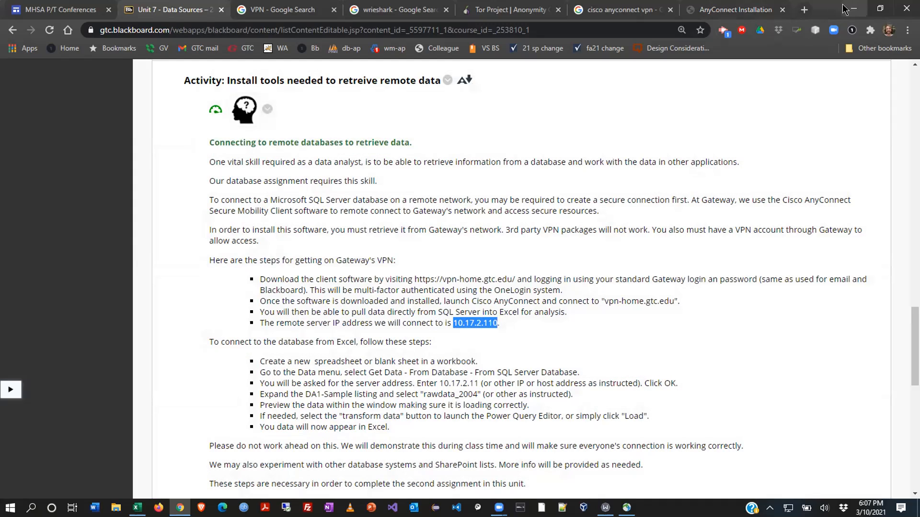
{"action": "left_click", "coordinate": [803, 9]}
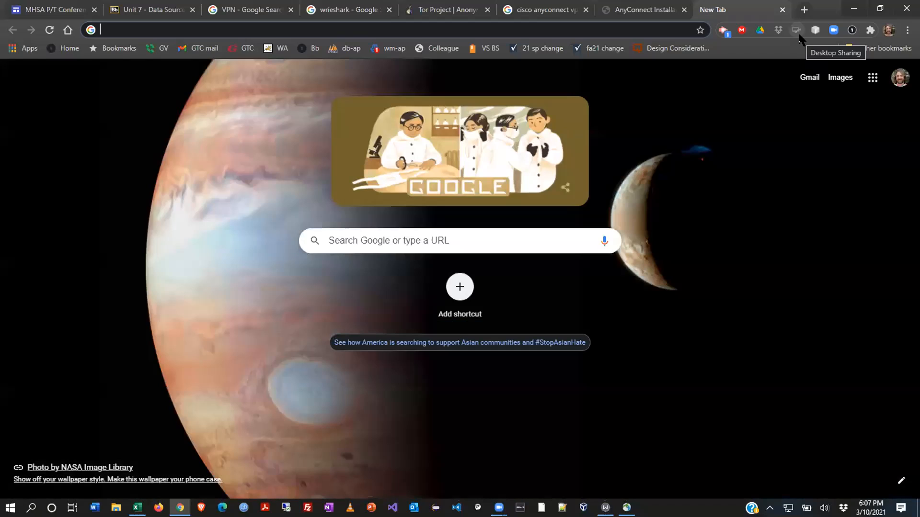
{"action": "key", "text": "ctrl+v"}
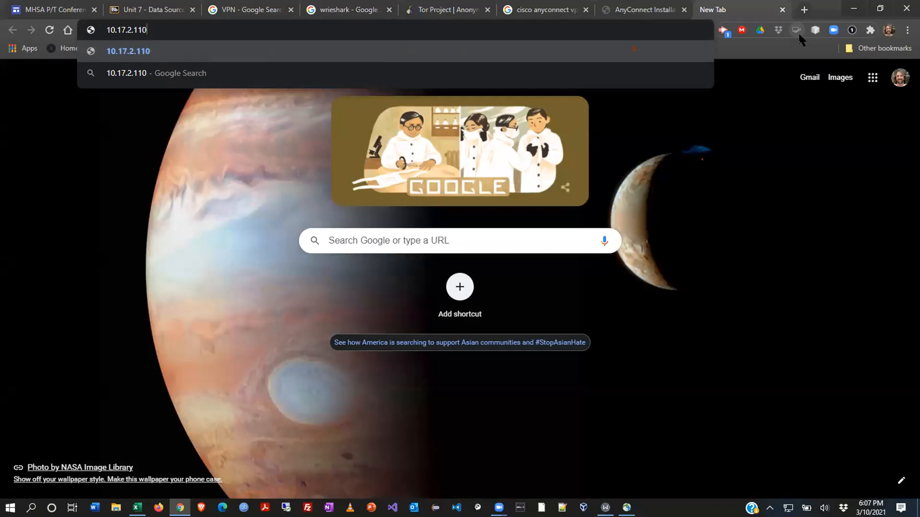
{"action": "key", "text": "Return"}
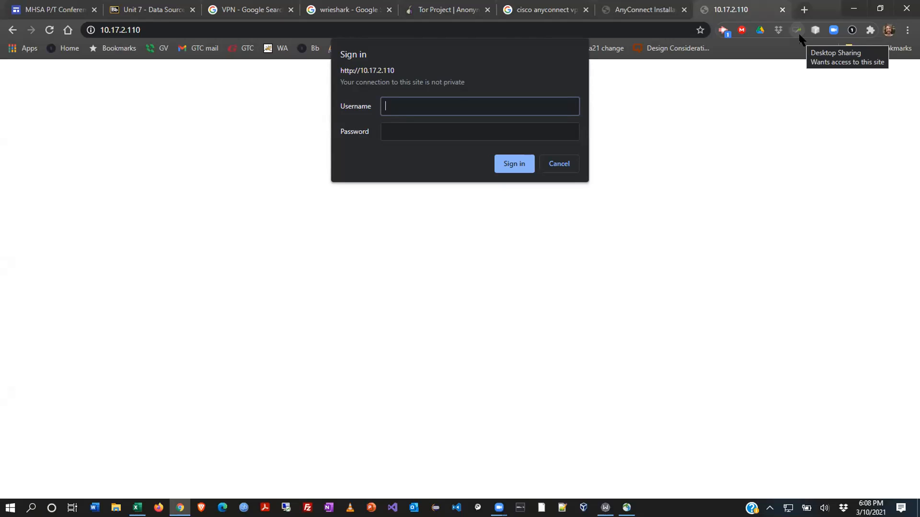
{"action": "type", "text": "adm"}
{"action": "key", "text": "BackSpace"}
{"action": "key", "text": "BackSpace"}
{"action": "key", "text": "BackSpace"}
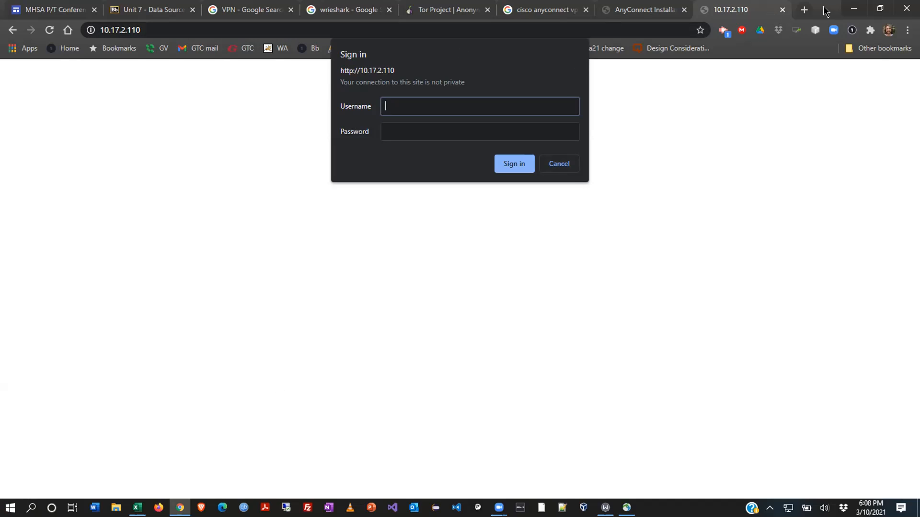
{"action": "left_click", "coordinate": [804, 10]}
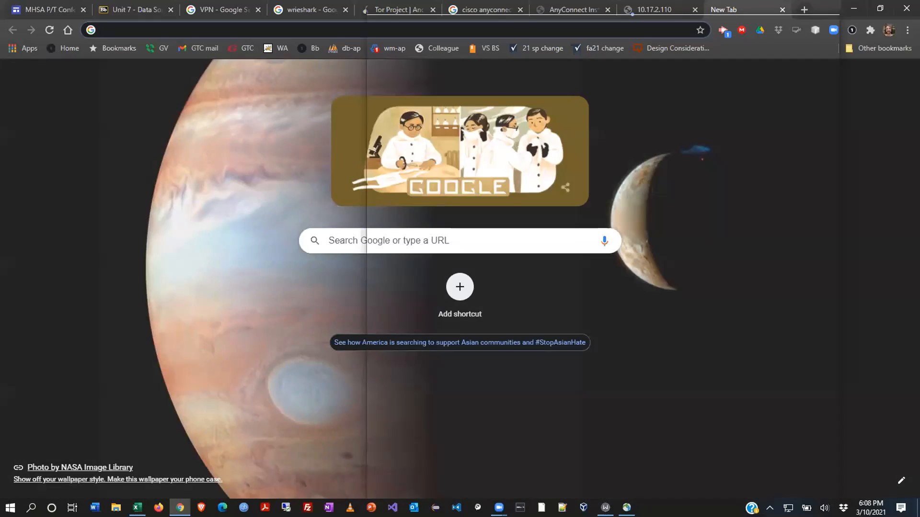
{"action": "key", "text": "ctrl+w"}
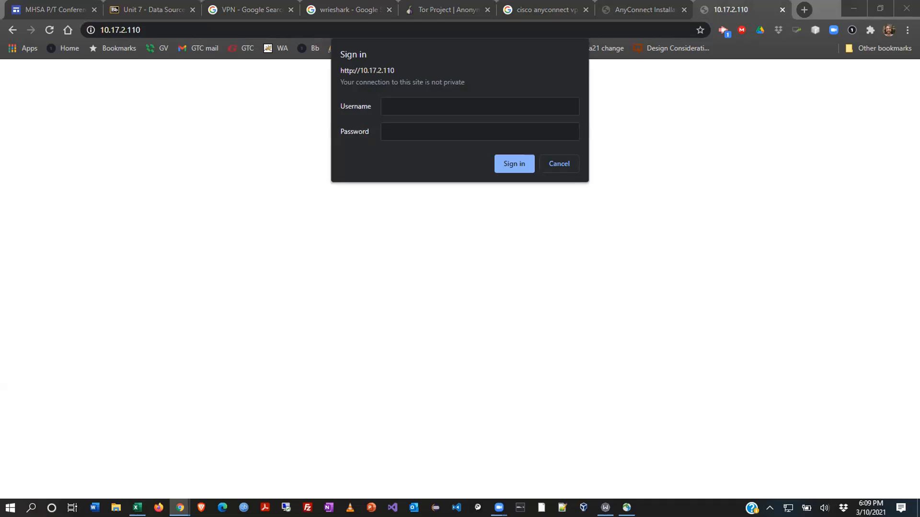
Step: Try to sign in to the 10.17.2.110 server with the username Adminstrator and the account password
{"action": "left_click", "coordinate": [415, 99]}
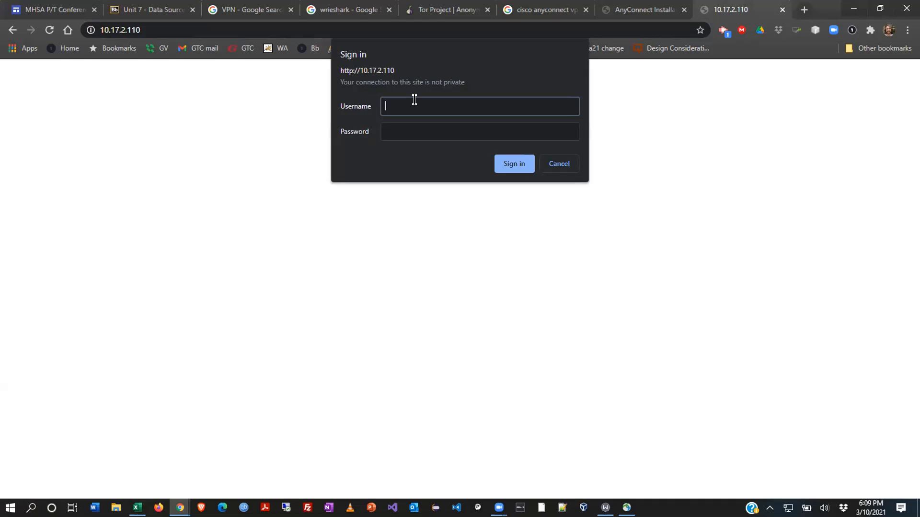
{"action": "type", "text": "Adminstrator"}
{"action": "key", "text": "Tab"}
{"action": "type", "text": "••"}
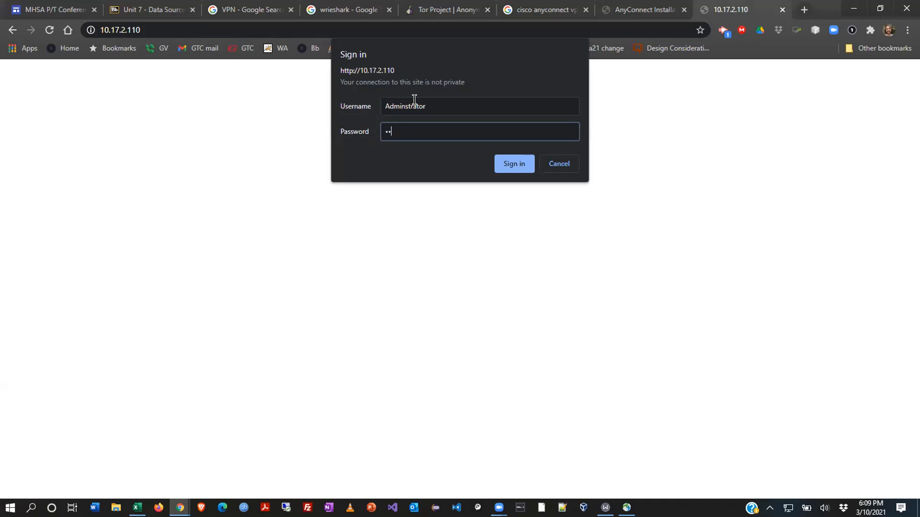
{"action": "type", "text": "•••••••••"}
{"action": "key", "text": "Return"}
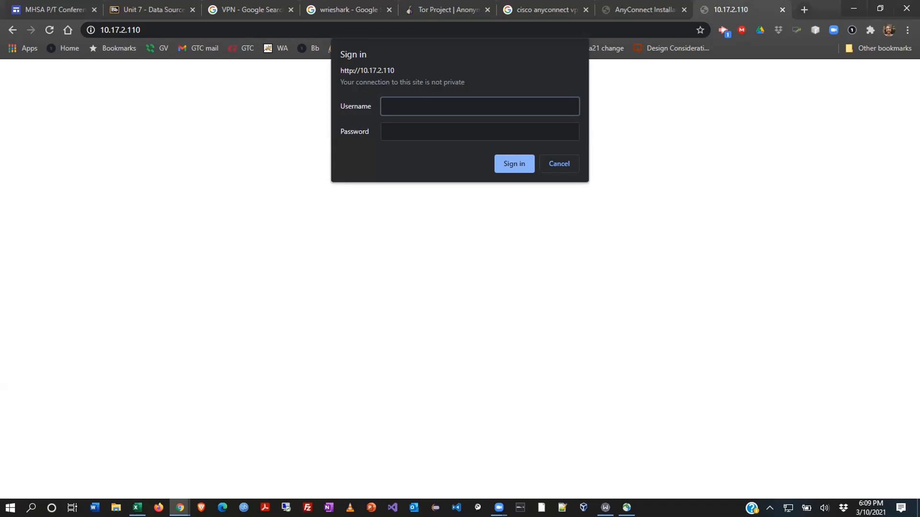
Step: Sign in to the 10.17.2.110 server as Administrator with the account password and save the login in the browser
{"action": "type", "text": "Administrator"}
{"action": "key", "text": "Tab"}
{"action": "type", "text": "••••••"}
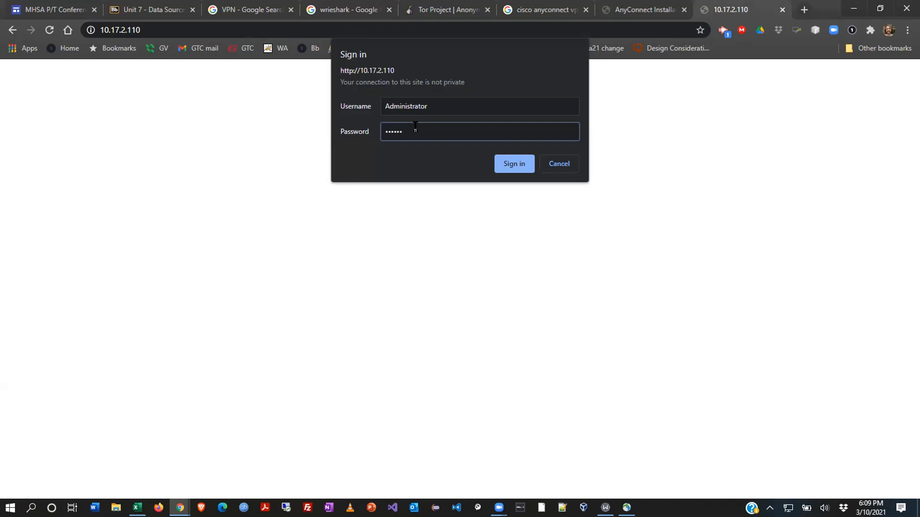
{"action": "type", "text": "••••"}
{"action": "key", "text": "Return"}
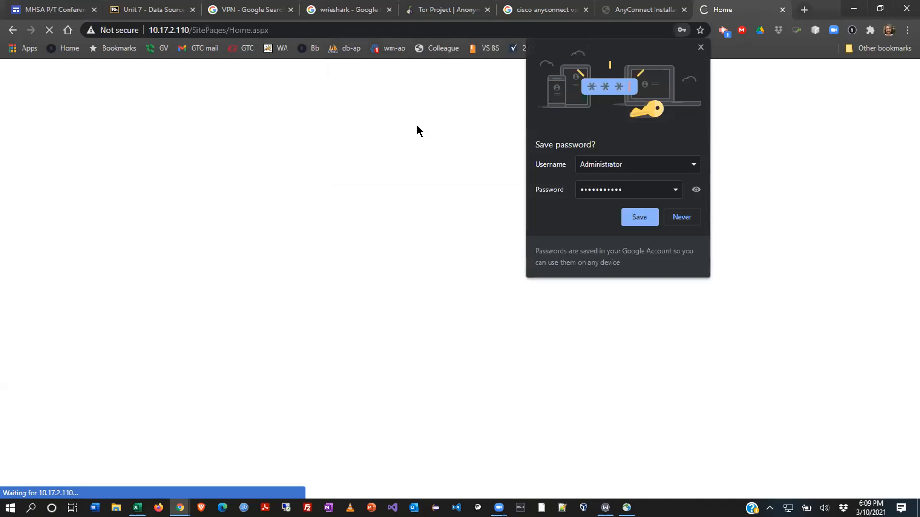
{"action": "left_click", "coordinate": [639, 217]}
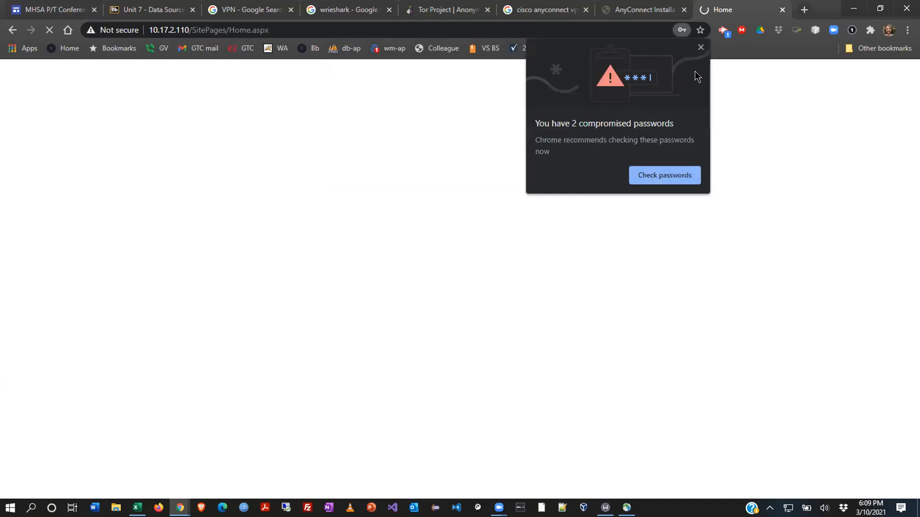
{"action": "left_click", "coordinate": [701, 47]}
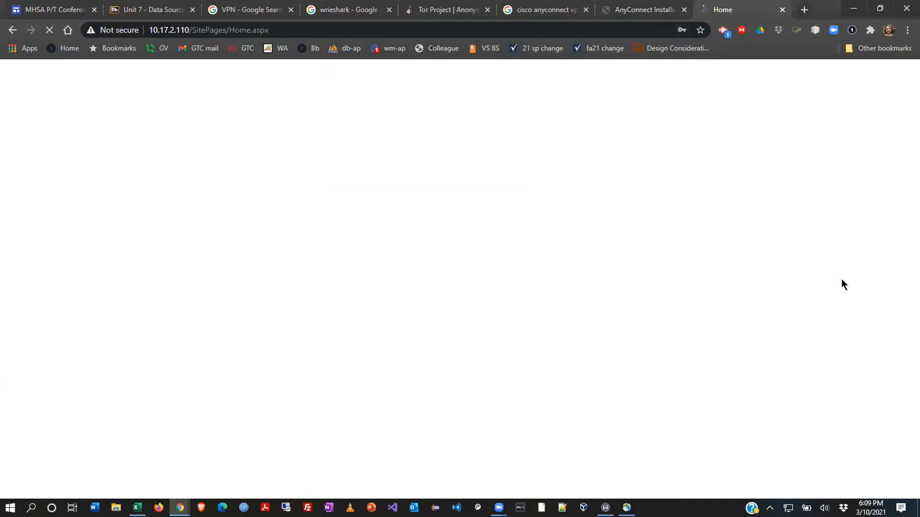
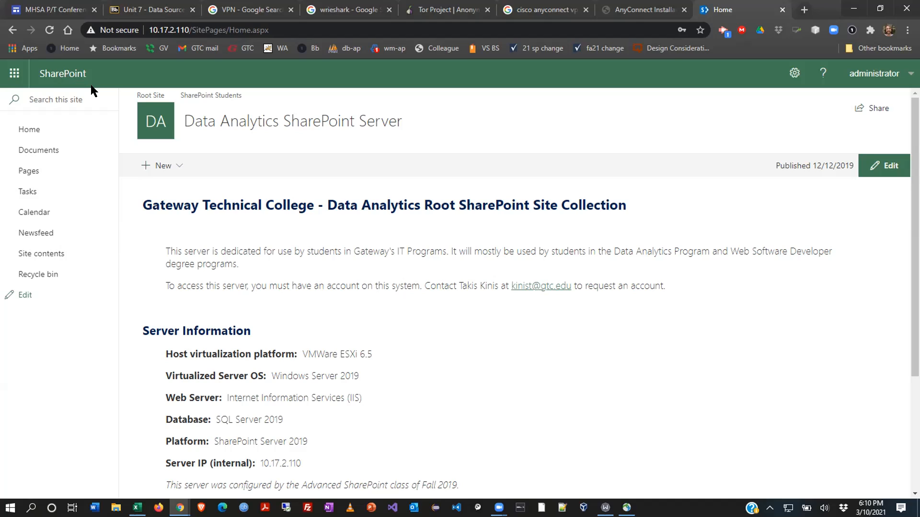
Step: Open a new browser tab, search Google for ofice, and load the office.com home page
{"action": "left_click", "coordinate": [805, 11]}
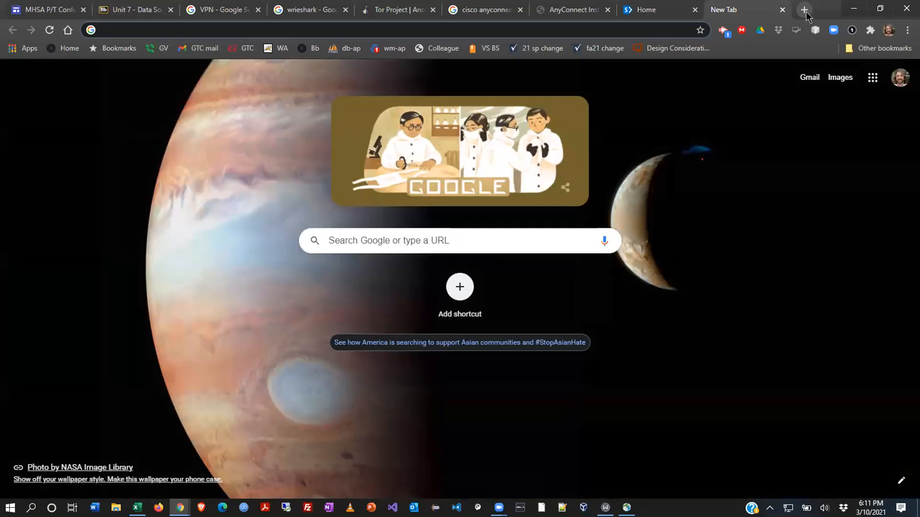
{"action": "type", "text": "ofice"}
{"action": "key", "text": "Return"}
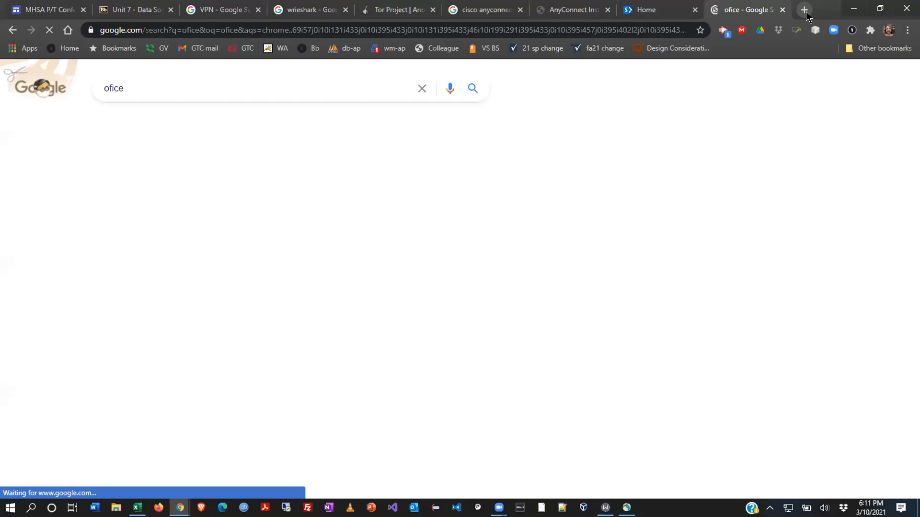
{"action": "left_click", "coordinate": [140, 88]}
{"action": "scroll", "coordinate": [306, 297], "scroll_direction": "down", "scroll_amount": 2}
{"action": "scroll", "coordinate": [310, 307], "scroll_direction": "up", "scroll_amount": 2}
{"action": "left_click", "coordinate": [317, 328]}
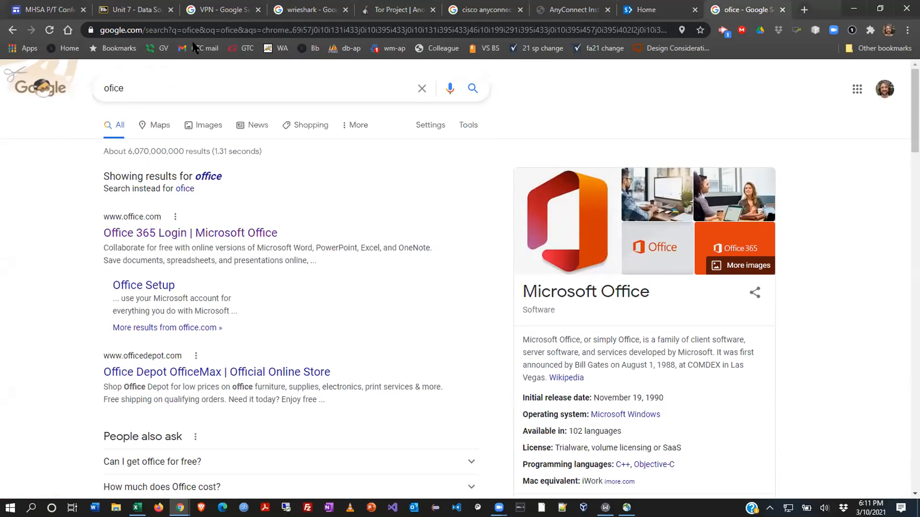
{"action": "left_click", "coordinate": [198, 30]}
{"action": "type", "text": "office."}
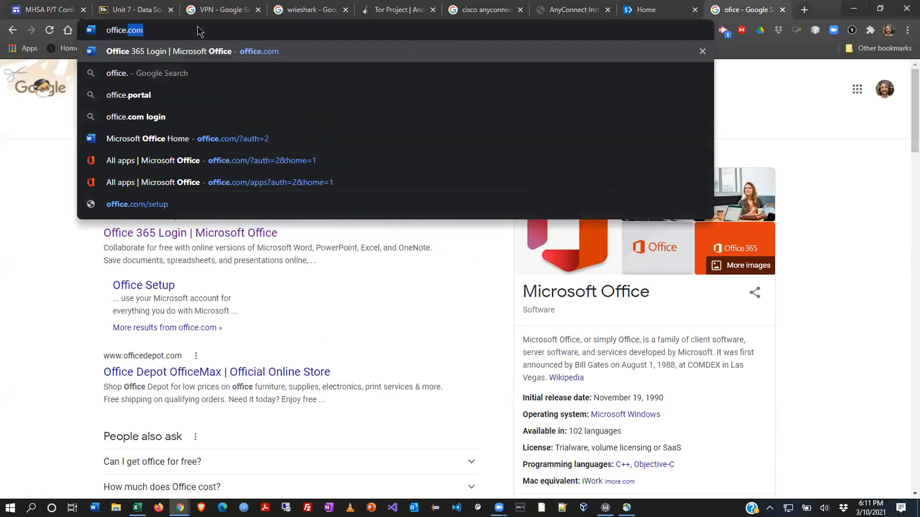
{"action": "key", "text": "Return"}
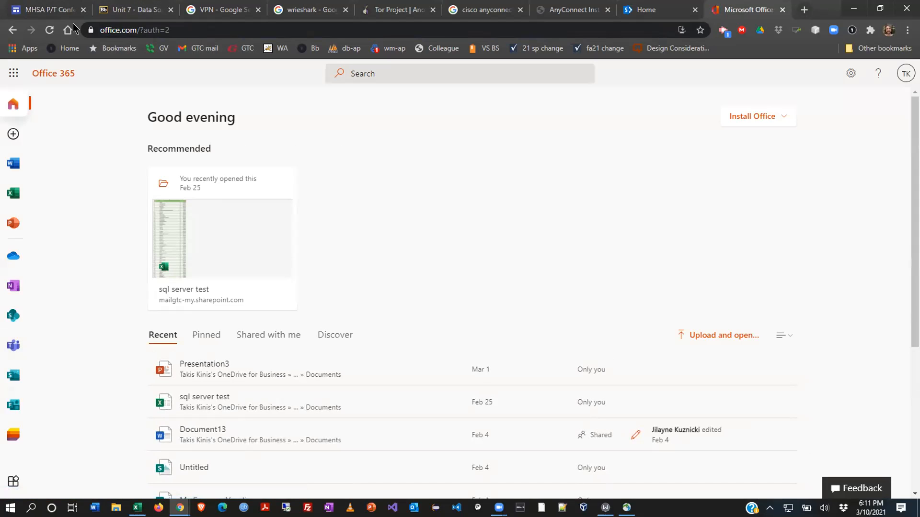
Step: Browse the full list of Office 365 apps and open the online SharePoint start page
{"action": "left_click", "coordinate": [13, 73]}
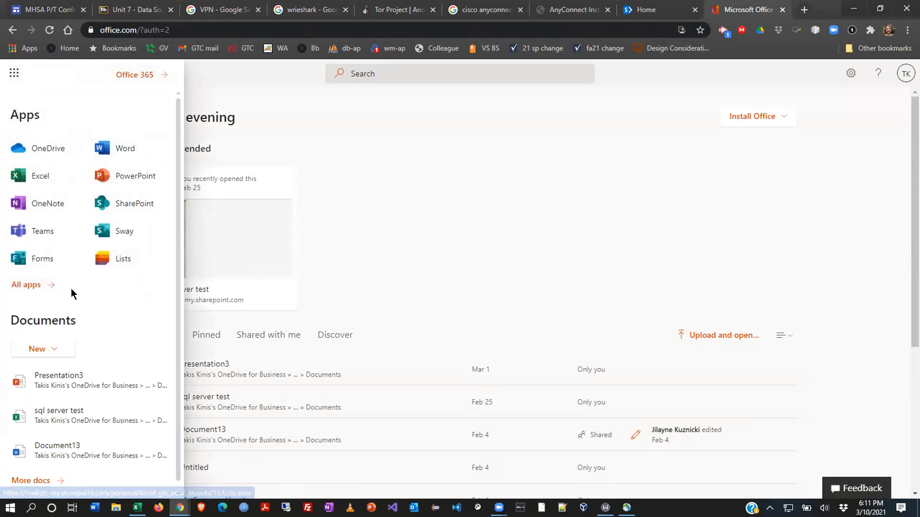
{"action": "left_click", "coordinate": [27, 285]}
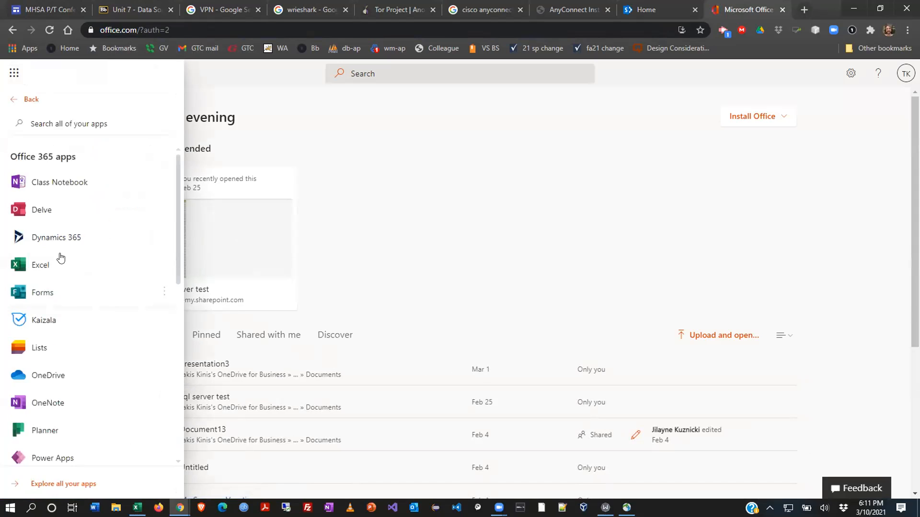
{"action": "scroll", "coordinate": [101, 263], "scroll_direction": "down", "scroll_amount": 5}
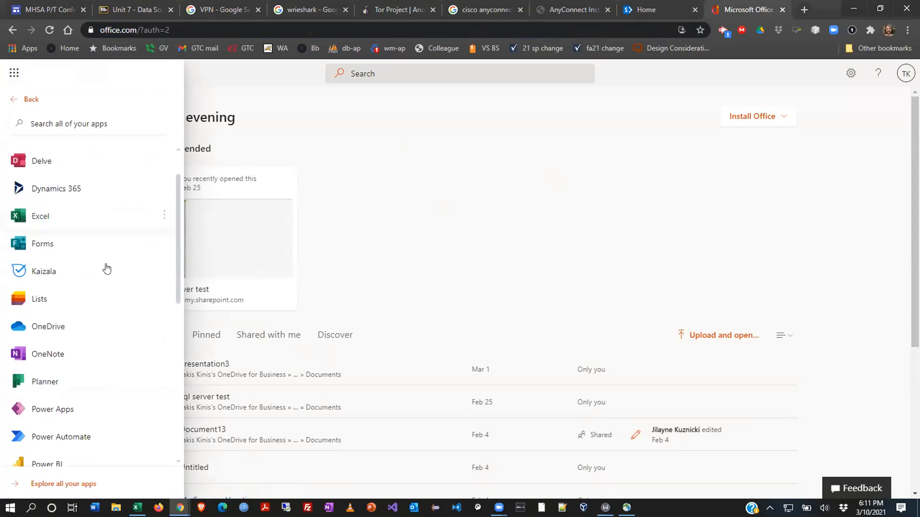
{"action": "left_click", "coordinate": [20, 324]}
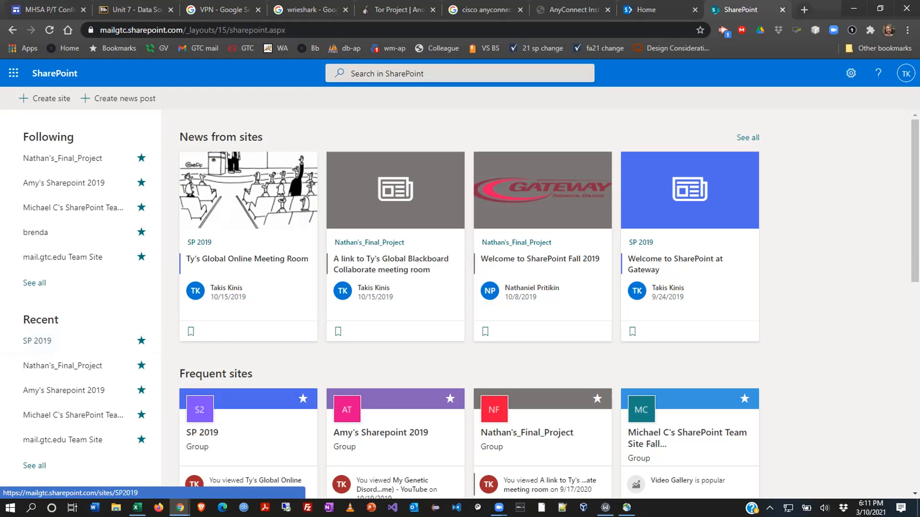
Step: Open Microsoft Lists, dismiss its welcome tour, view the options for creating a list, and close the browser tab
{"action": "left_click", "coordinate": [13, 76]}
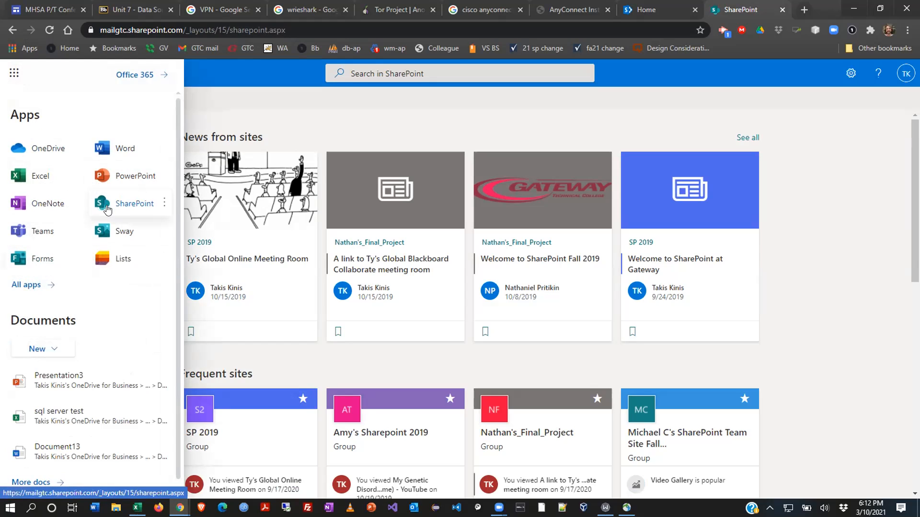
{"action": "left_click", "coordinate": [128, 259]}
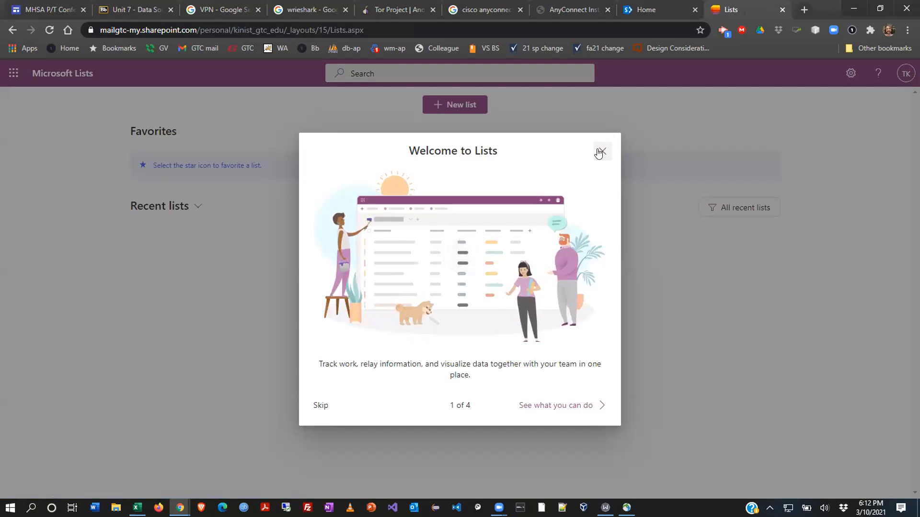
{"action": "left_click", "coordinate": [600, 152]}
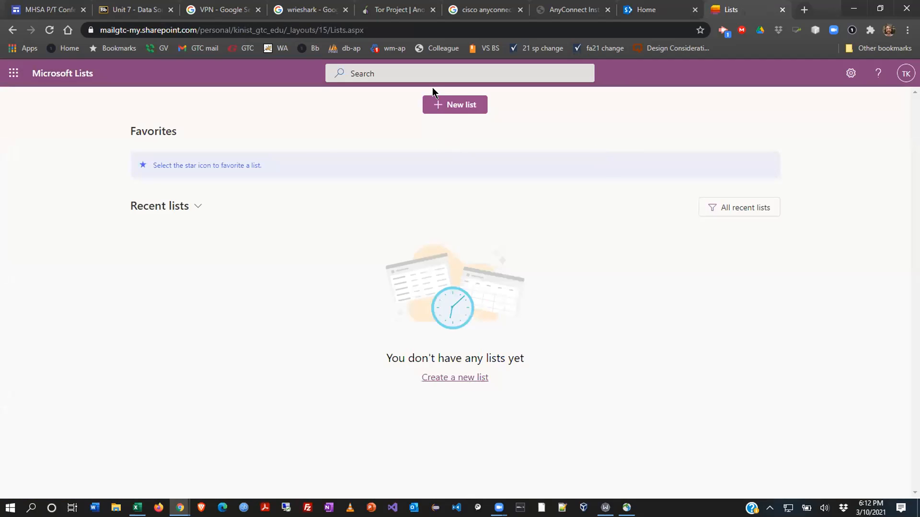
{"action": "left_click", "coordinate": [451, 107]}
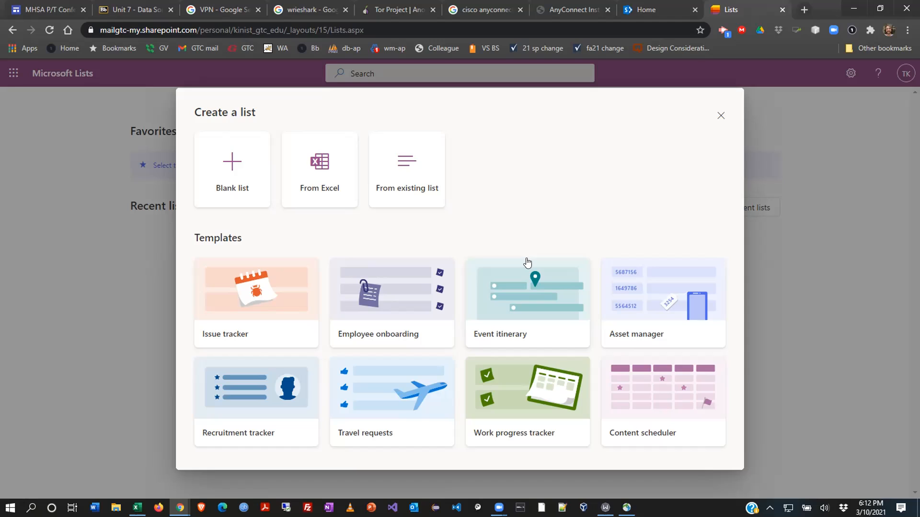
{"action": "left_click", "coordinate": [782, 10]}
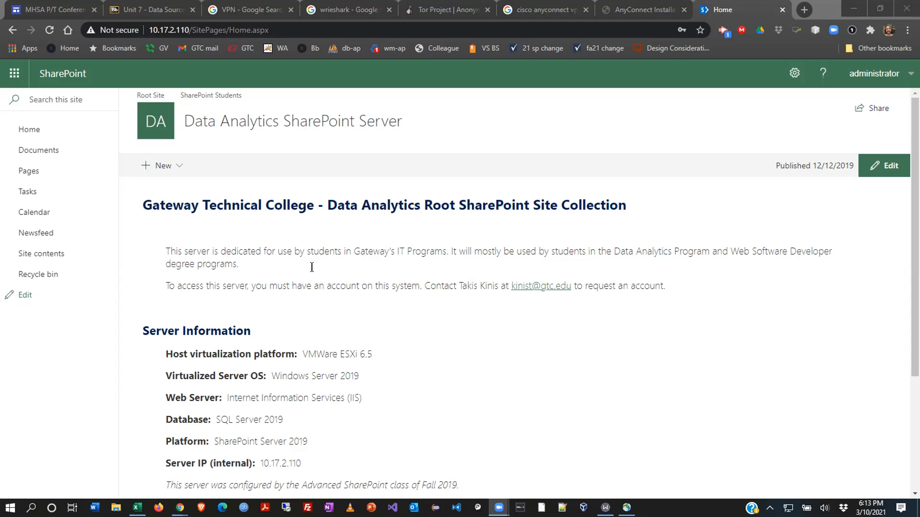
Step: Switch to Excel, create a blank workbook, and maximize its window
{"action": "left_click", "coordinate": [137, 508]}
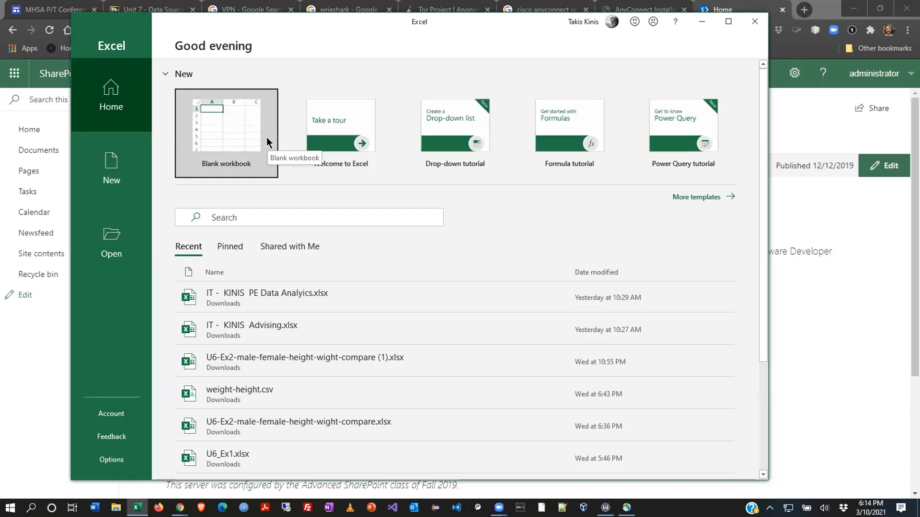
{"action": "left_click", "coordinate": [242, 136]}
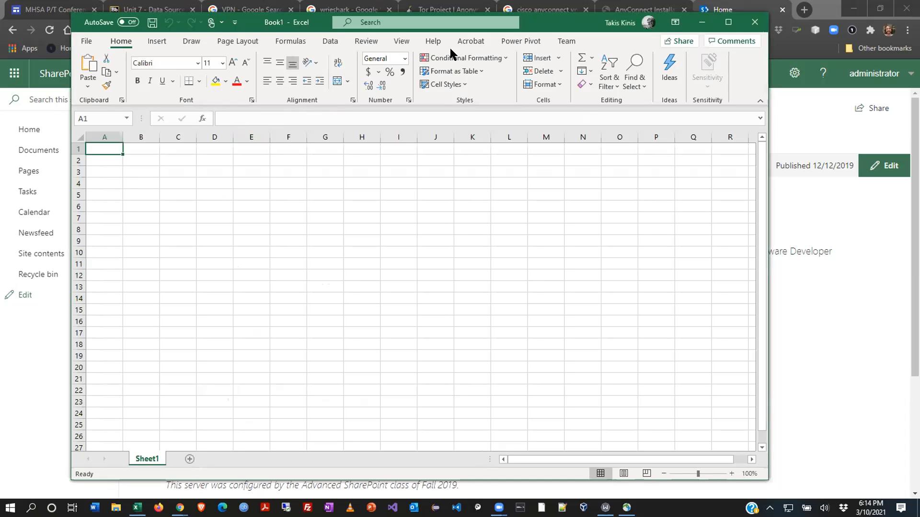
{"action": "left_click", "coordinate": [728, 22]}
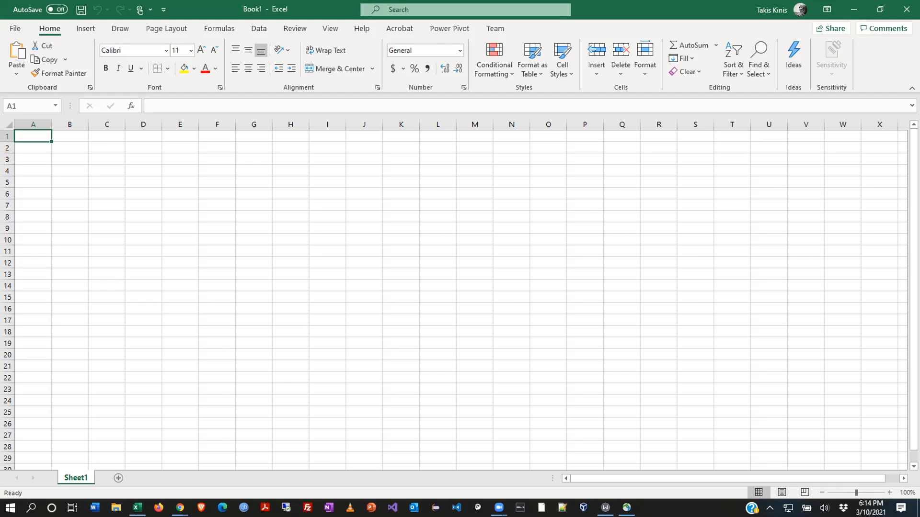
Step: Check the connection status in the Windscribe and Cisco AnyConnect windows, and return to the blank Excel workbook
{"action": "left_click", "coordinate": [605, 507]}
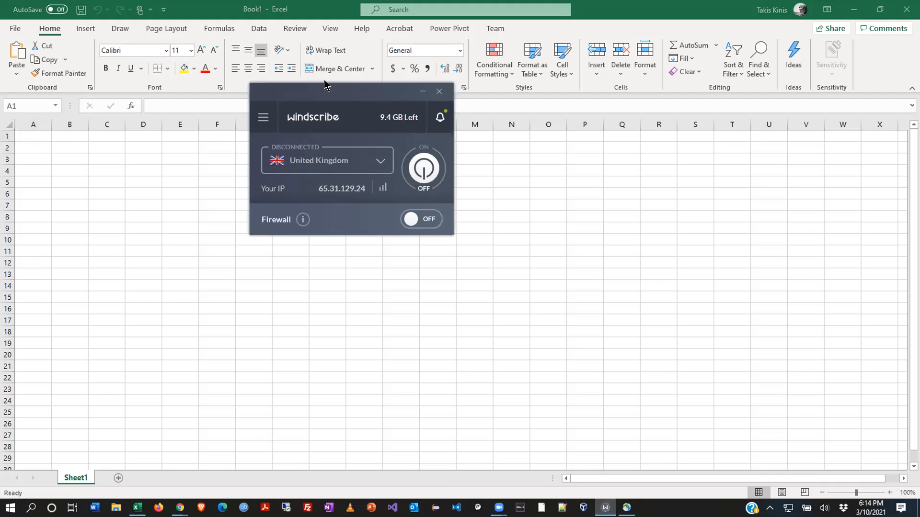
{"action": "left_click_drag", "start_coordinate": [333, 91], "coordinate": [381, 209]}
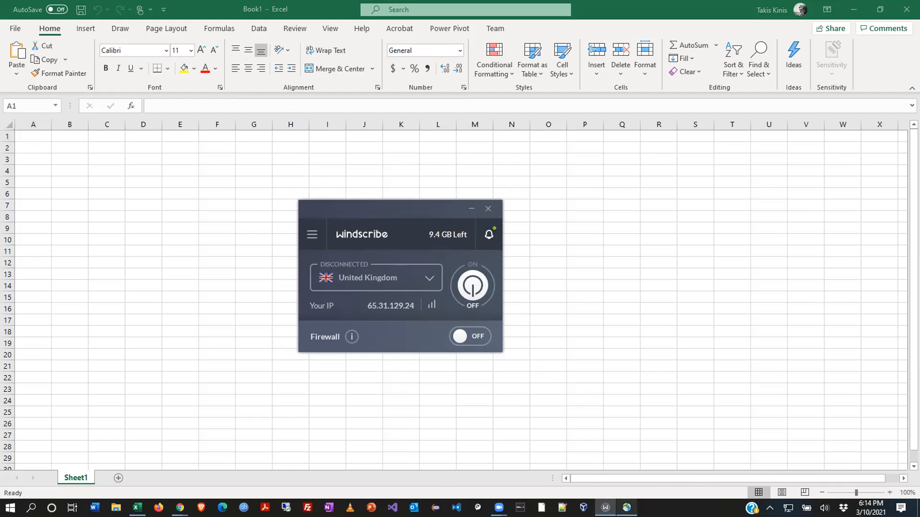
{"action": "left_click", "coordinate": [627, 507]}
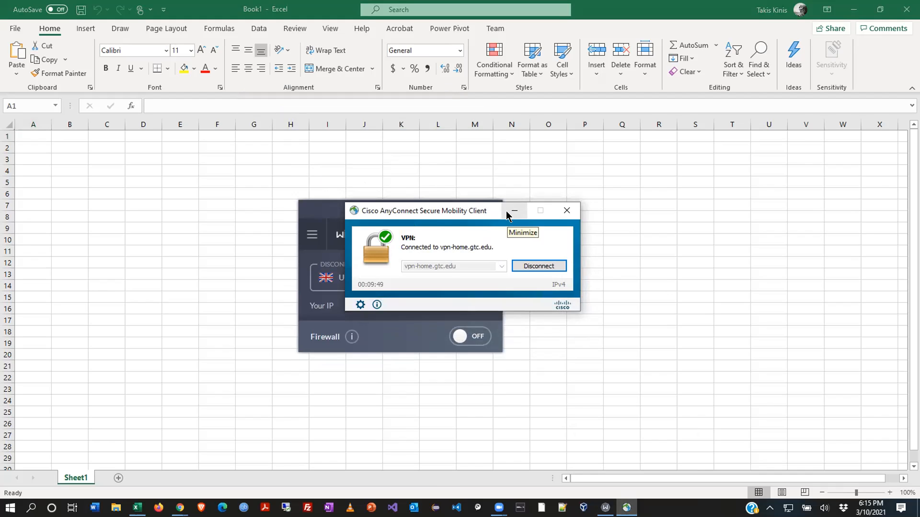
{"action": "left_click", "coordinate": [315, 170]}
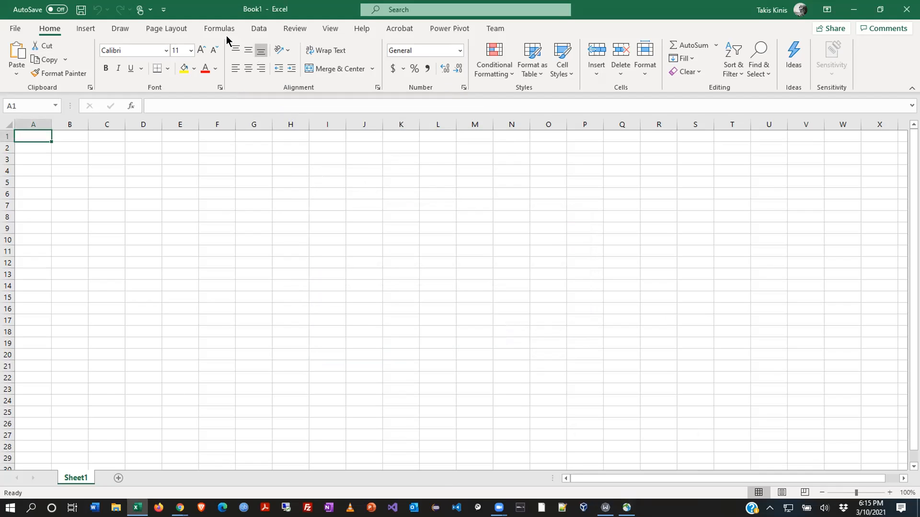
Step: Connect the workbook to the SQL Server at 10.17.2.110 as a data source, leaving the database name and advanced options at their defaults
{"action": "left_click", "coordinate": [254, 29]}
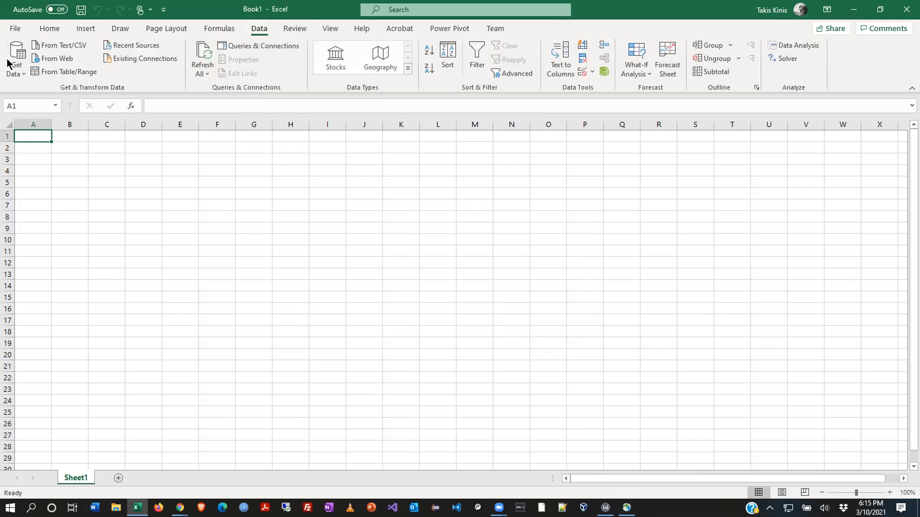
{"action": "left_click", "coordinate": [23, 76]}
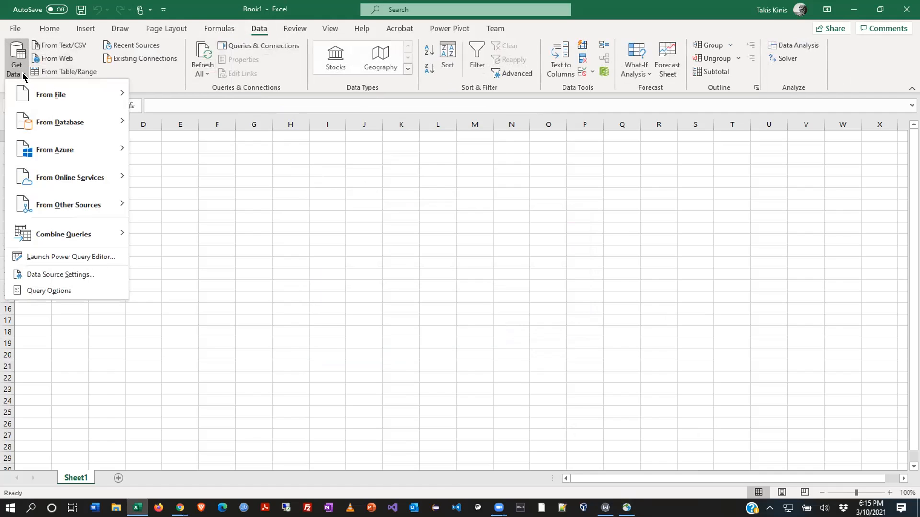
{"action": "mouse_move", "coordinate": [38, 122]}
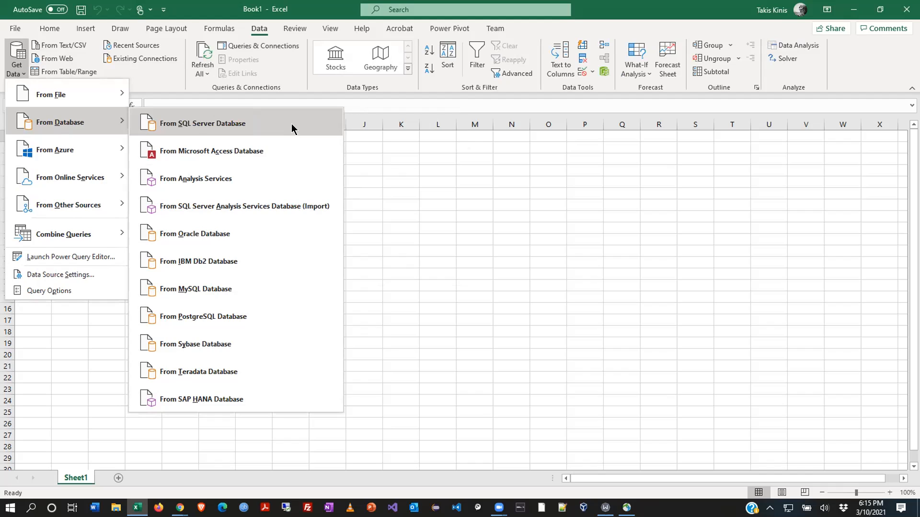
{"action": "left_click", "coordinate": [292, 126]}
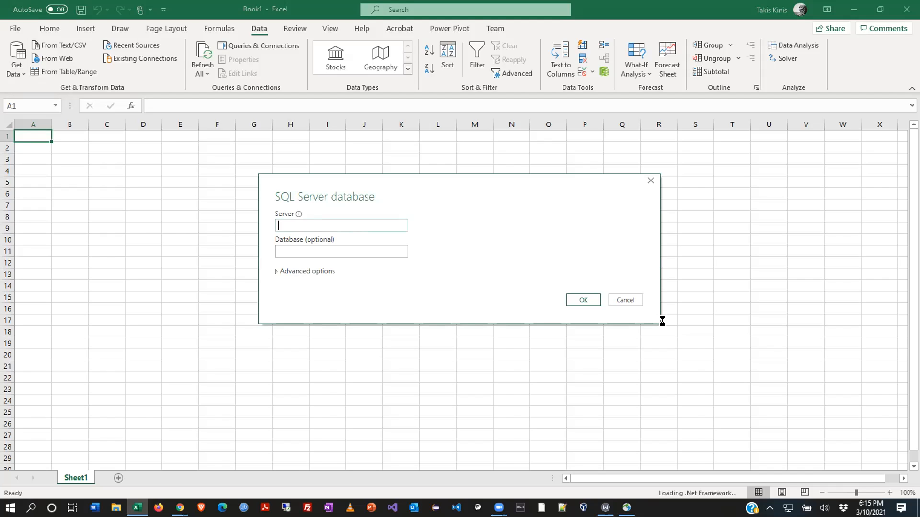
{"action": "type", "text": "10.17.2.110"}
{"action": "left_click", "coordinate": [277, 272]}
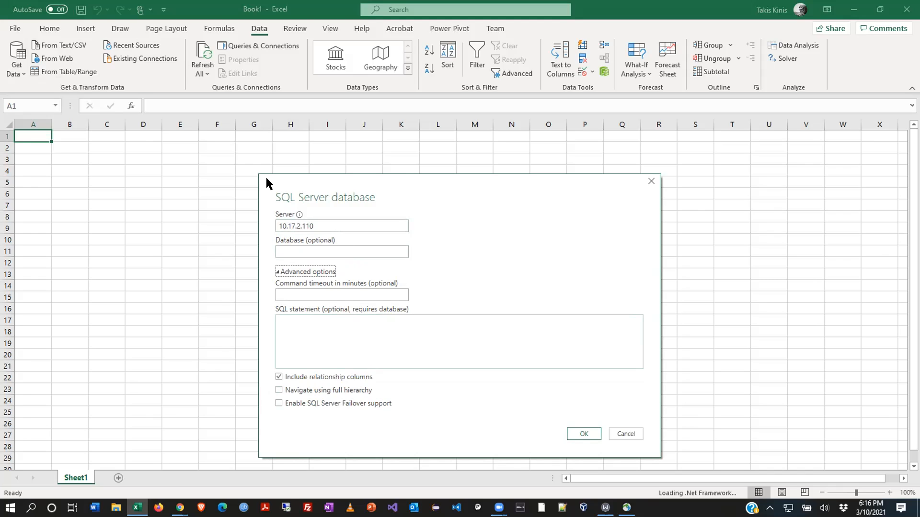
{"action": "left_click", "coordinate": [278, 272]}
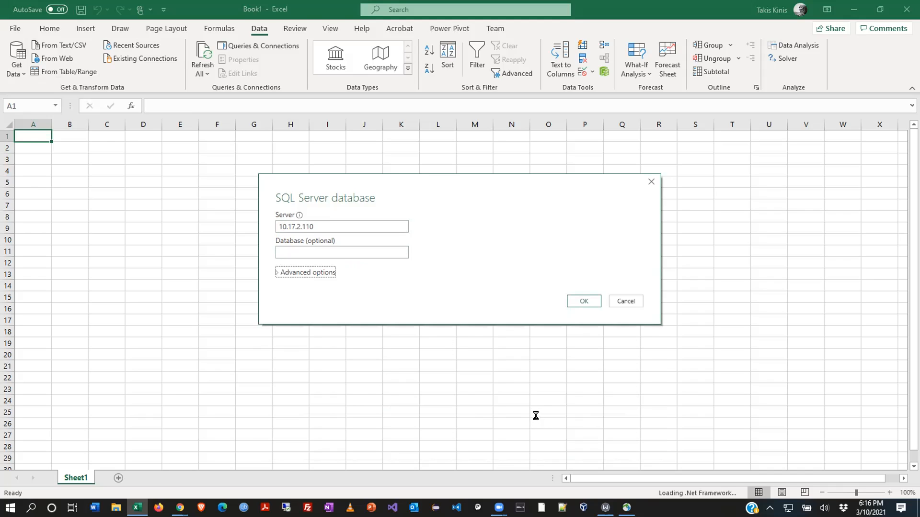
{"action": "left_click", "coordinate": [577, 302]}
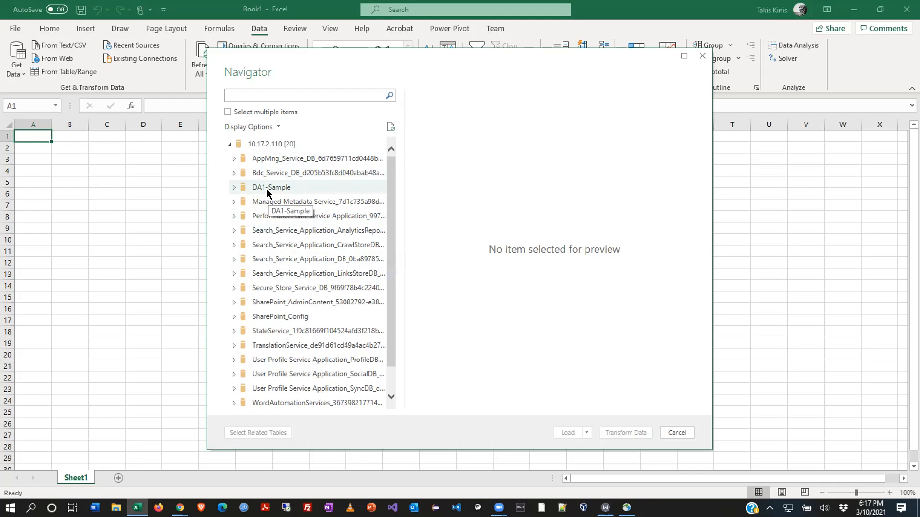
Step: Load the rawdata_2004 table from the DA1-Sample database into the workbook
{"action": "left_click", "coordinate": [232, 187]}
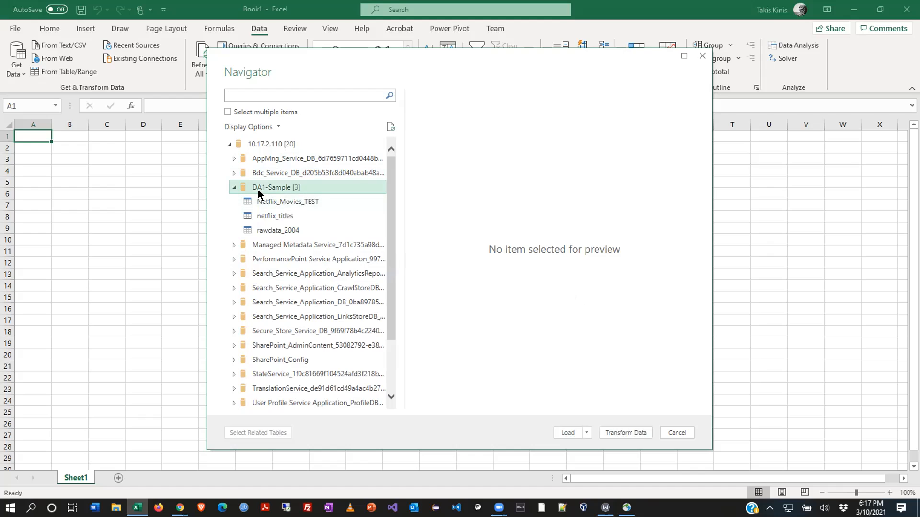
{"action": "left_click", "coordinate": [283, 233]}
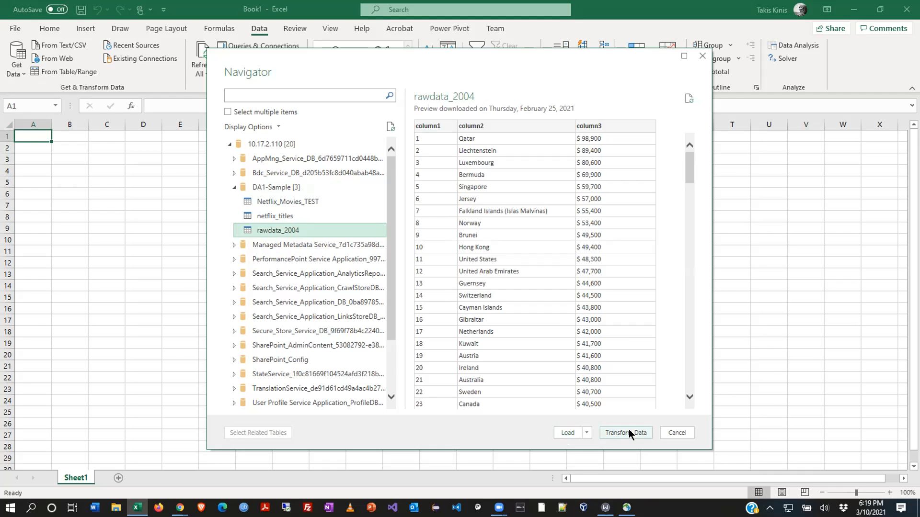
{"action": "left_click", "coordinate": [568, 433]}
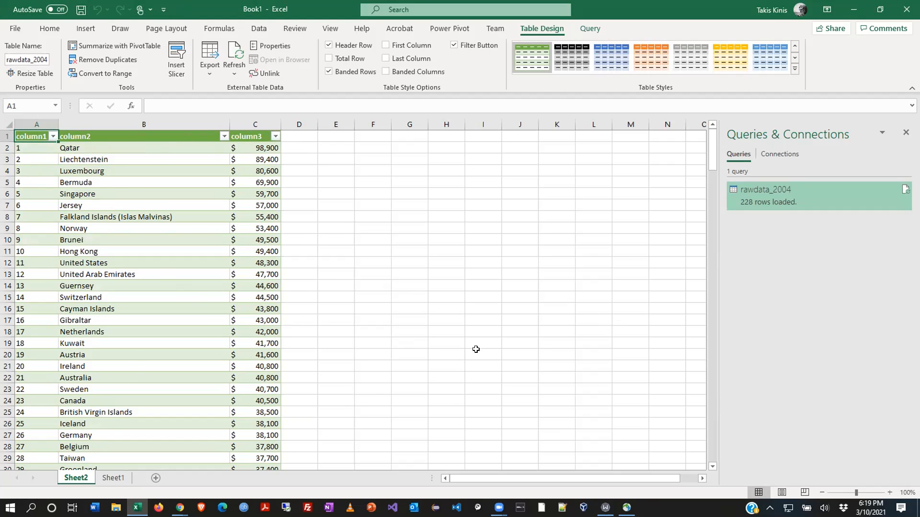
Step: Look through the rows of the loaded rawdata_2004 table to examine the imported country data
{"action": "scroll", "coordinate": [618, 369], "scroll_direction": "down", "scroll_amount": 11}
{"action": "scroll", "coordinate": [600, 371], "scroll_direction": "down", "scroll_amount": 20}
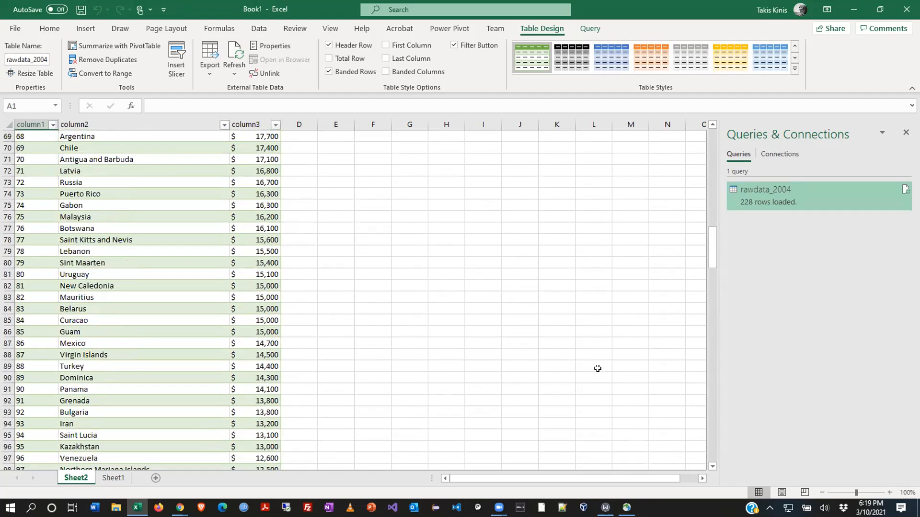
{"action": "scroll", "coordinate": [597, 368], "scroll_direction": "down", "scroll_amount": 20}
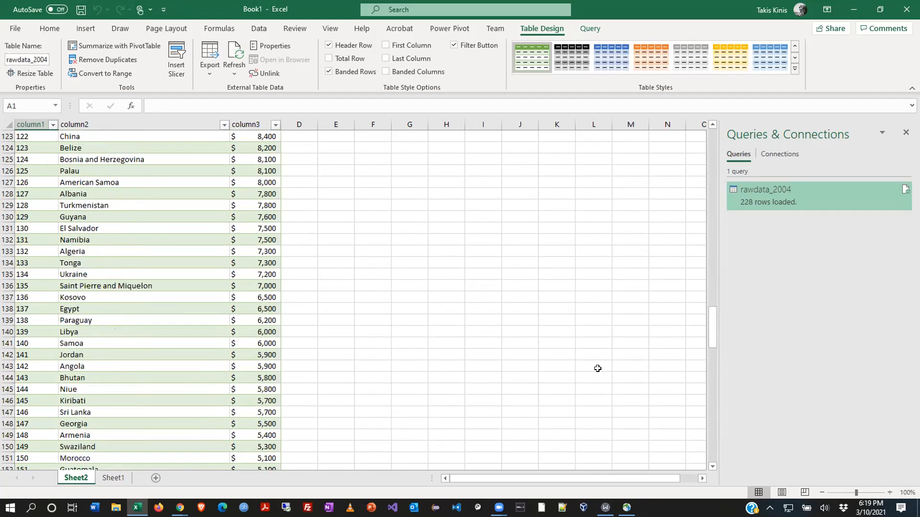
{"action": "scroll", "coordinate": [595, 372], "scroll_direction": "down", "scroll_amount": 16}
{"action": "scroll", "coordinate": [589, 368], "scroll_direction": "up", "scroll_amount": 8}
{"action": "scroll", "coordinate": [534, 355], "scroll_direction": "up", "scroll_amount": 20}
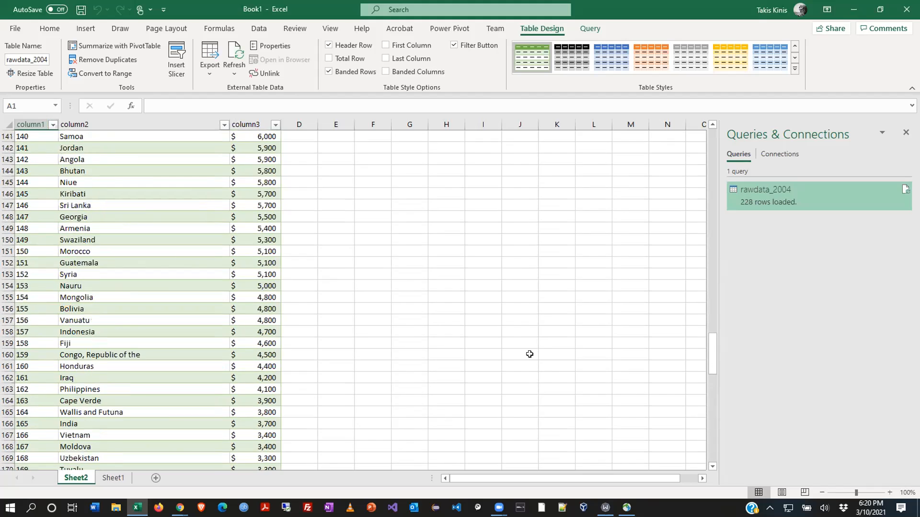
{"action": "scroll", "coordinate": [529, 354], "scroll_direction": "up", "scroll_amount": 20}
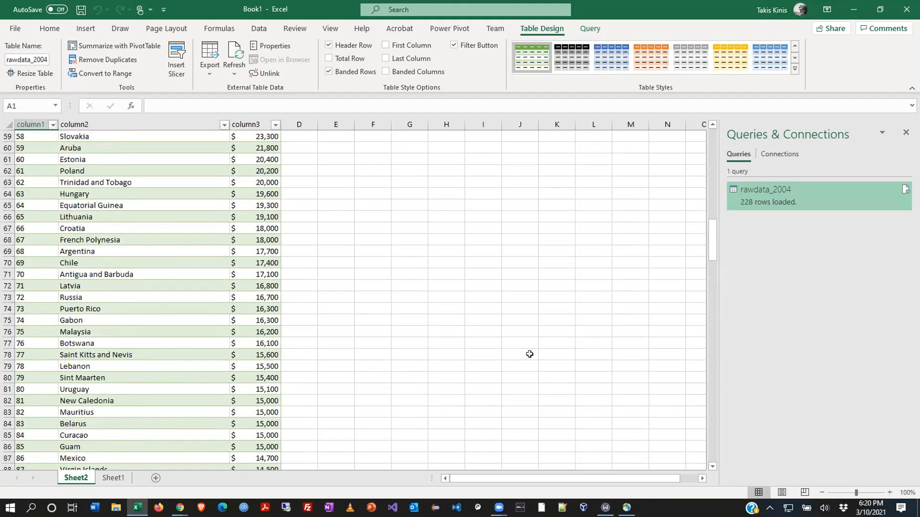
{"action": "scroll", "coordinate": [530, 354], "scroll_direction": "up", "scroll_amount": 6}
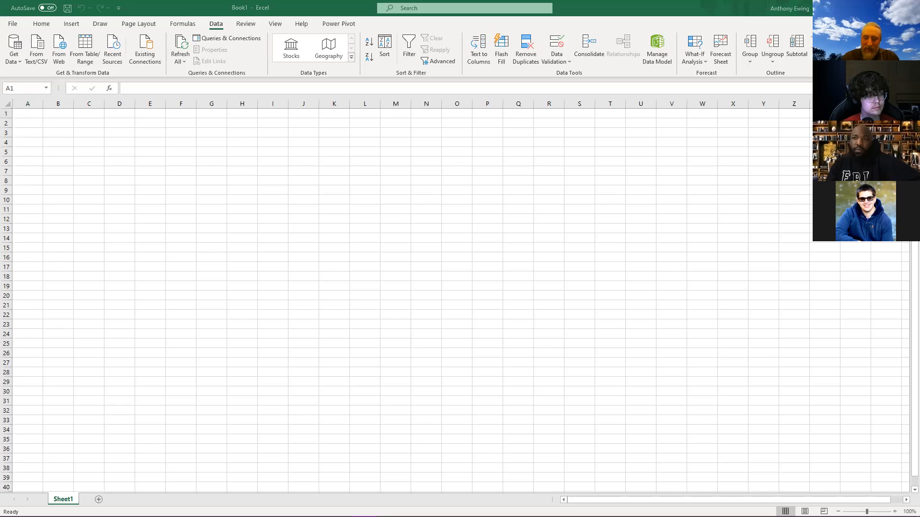
{"action": "left_click", "coordinate": [35, 116]}
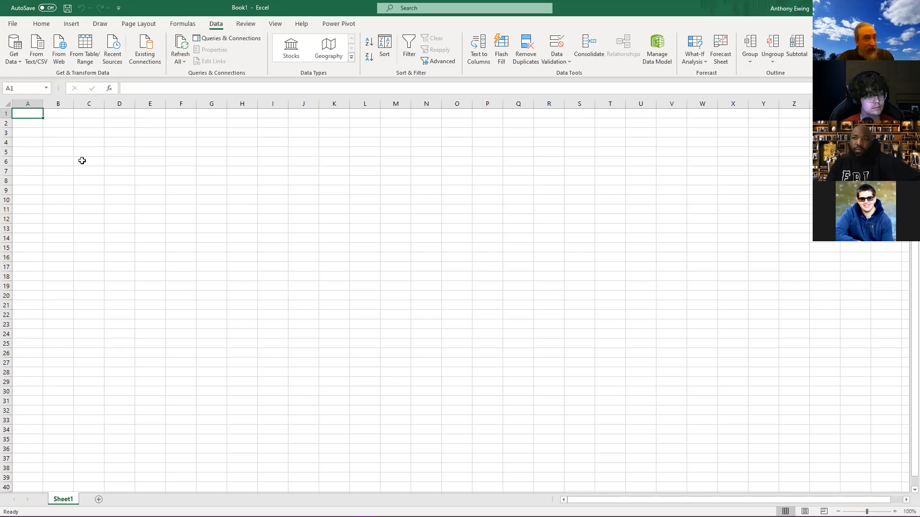
{"action": "key", "text": "alt+Tab"}
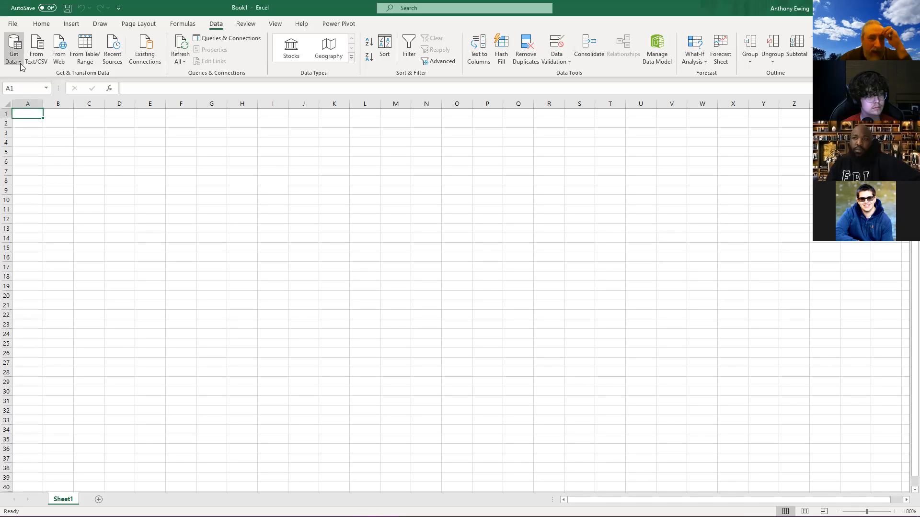
{"action": "left_click", "coordinate": [14, 48]}
{"action": "mouse_move", "coordinate": [77, 111]}
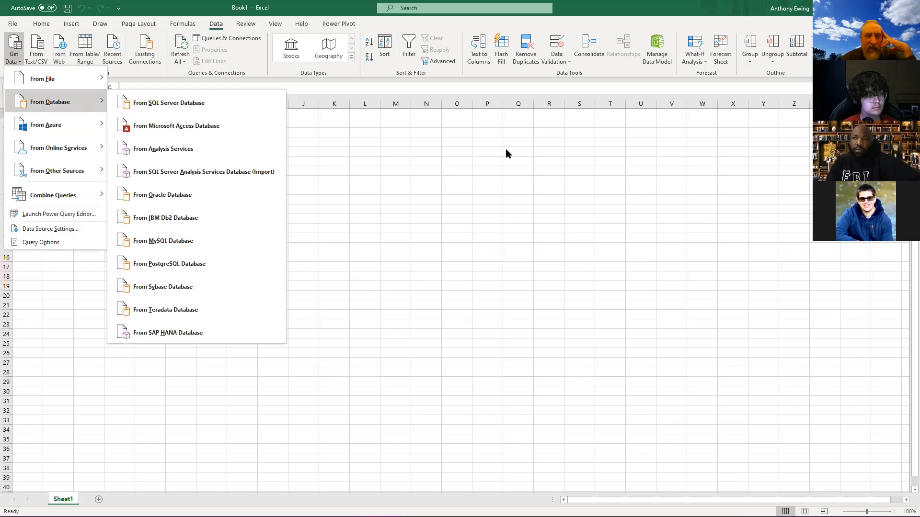
{"action": "left_click", "coordinate": [437, 171]}
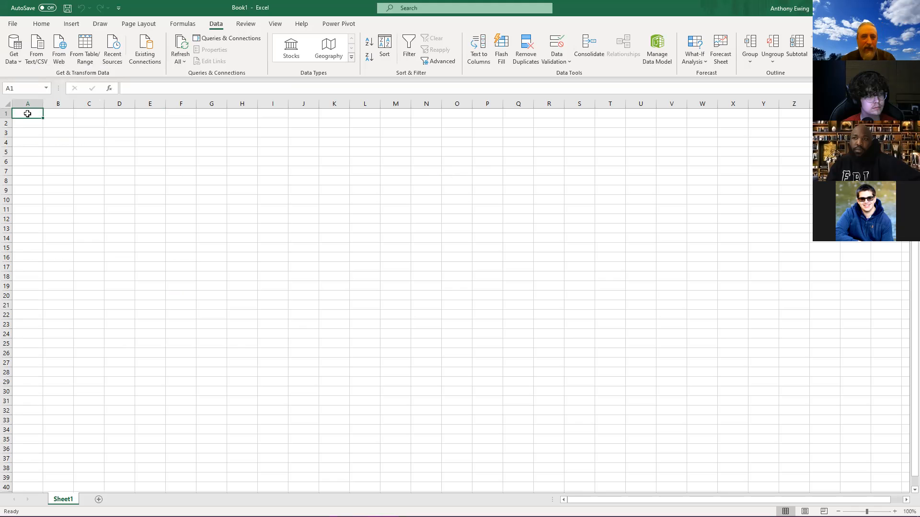
Step: Start a SQL Server database import from server 10.17.2.110, leaving the database name blank and the advanced options at their defaults
{"action": "left_click", "coordinate": [13, 50]}
{"action": "mouse_move", "coordinate": [59, 106]}
{"action": "left_click", "coordinate": [153, 98]}
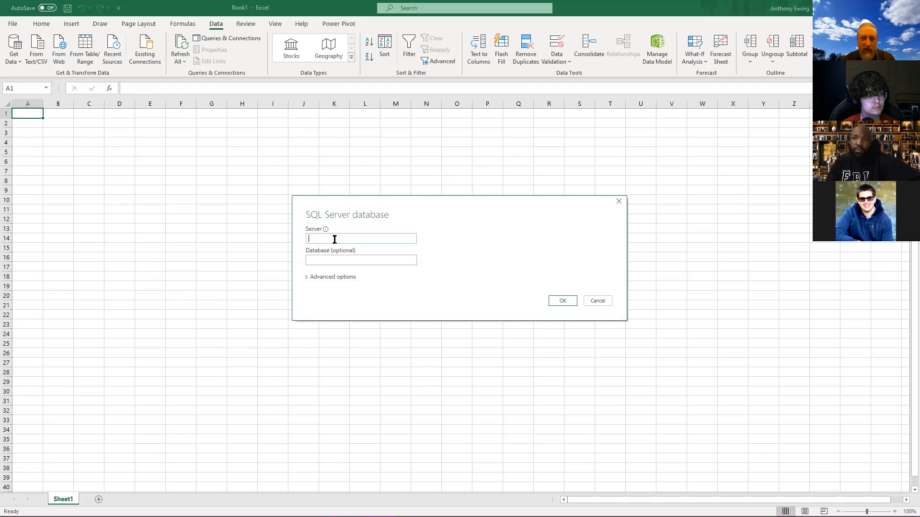
{"action": "type", "text": "10.17.2.110"}
{"action": "left_click", "coordinate": [313, 277]}
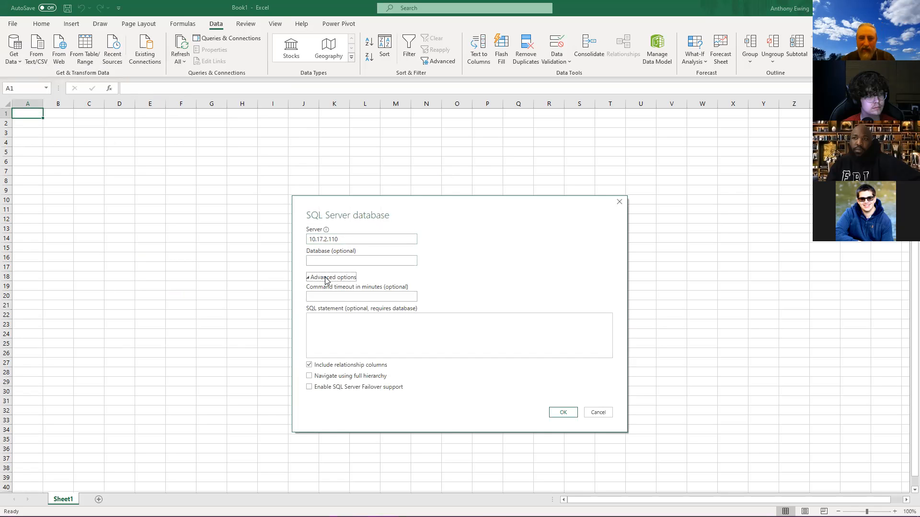
{"action": "left_click", "coordinate": [324, 278]}
{"action": "left_click", "coordinate": [561, 303]}
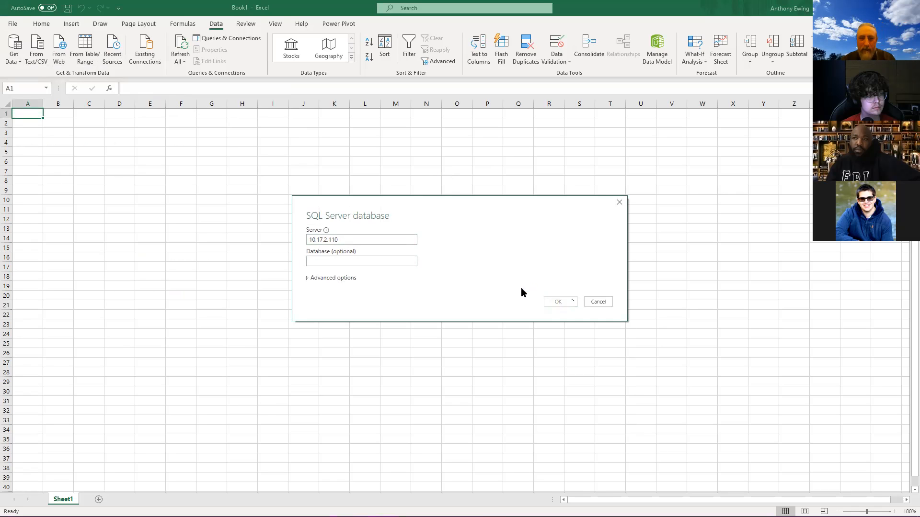
Step: Try to connect to the server with alternate Windows credentials, entering the account's user name and password
{"action": "left_click", "coordinate": [426, 246]}
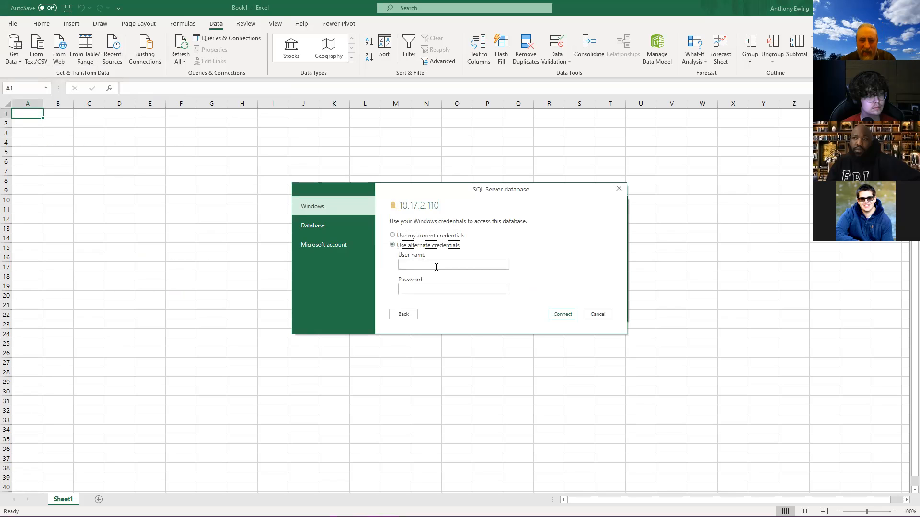
{"action": "left_click", "coordinate": [439, 265]}
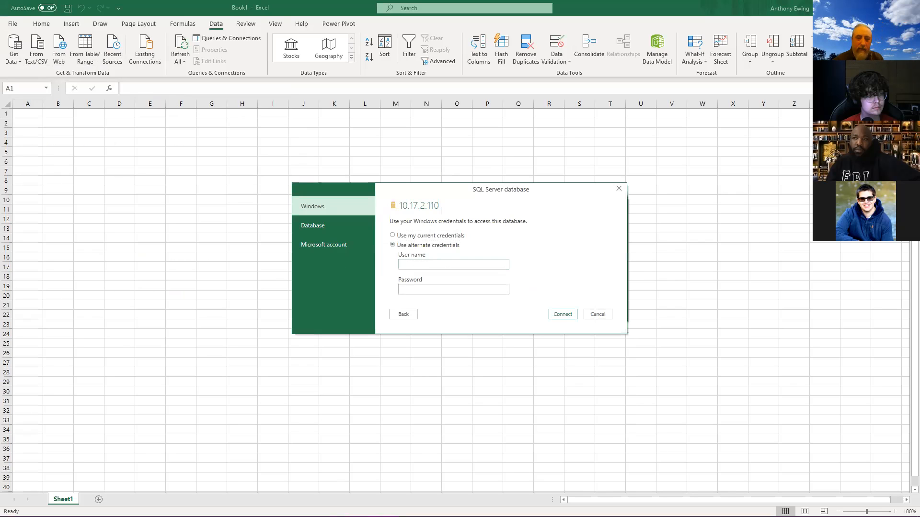
{"action": "left_click", "coordinate": [424, 267]}
{"action": "left_click", "coordinate": [421, 264]}
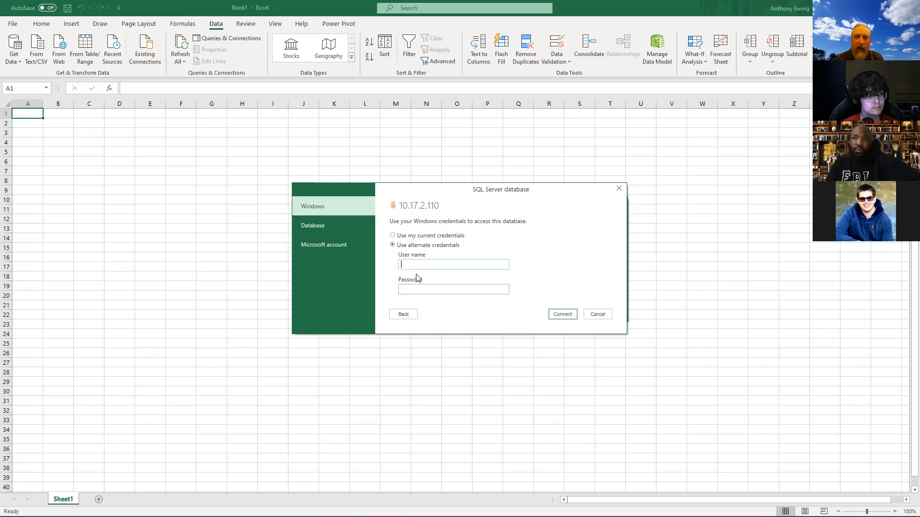
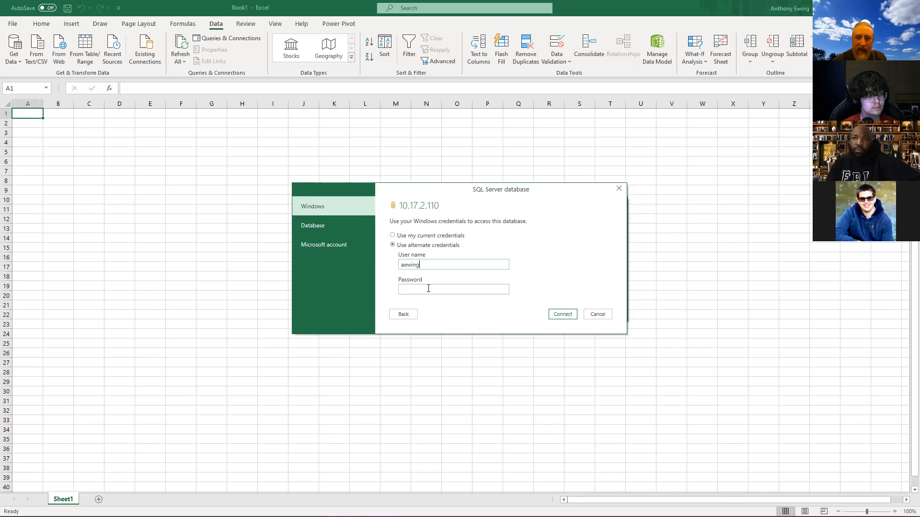
{"action": "type", "text": "•••••••"}
{"action": "left_click", "coordinate": [559, 314]}
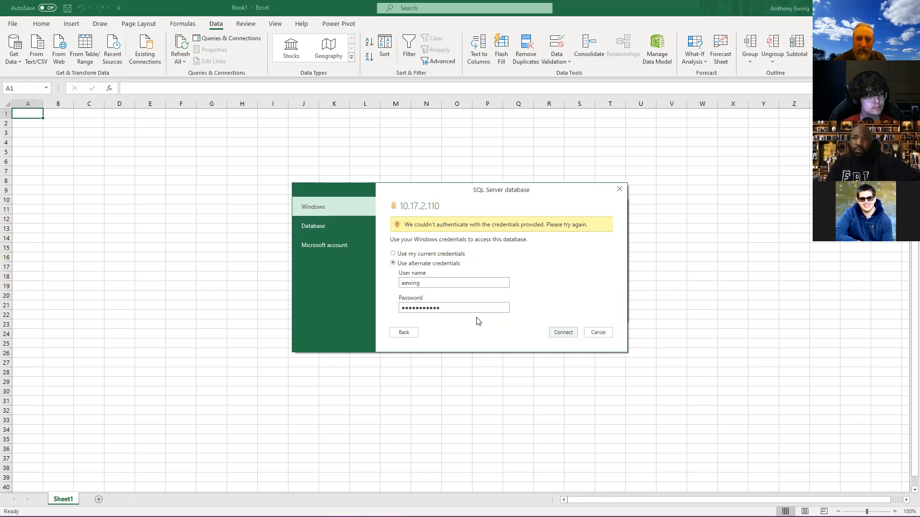
Step: Add the GTC-DATA-1 domain in front of the Windows user name and retry the connection
{"action": "left_click", "coordinate": [447, 306]}
{"action": "left_click", "coordinate": [407, 285]}
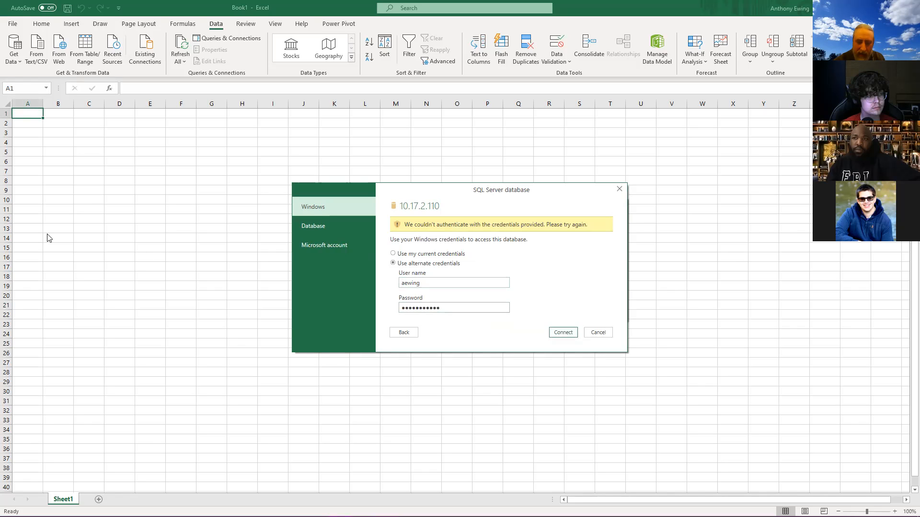
{"action": "type", "text": "GTC-DATA-1\\"}
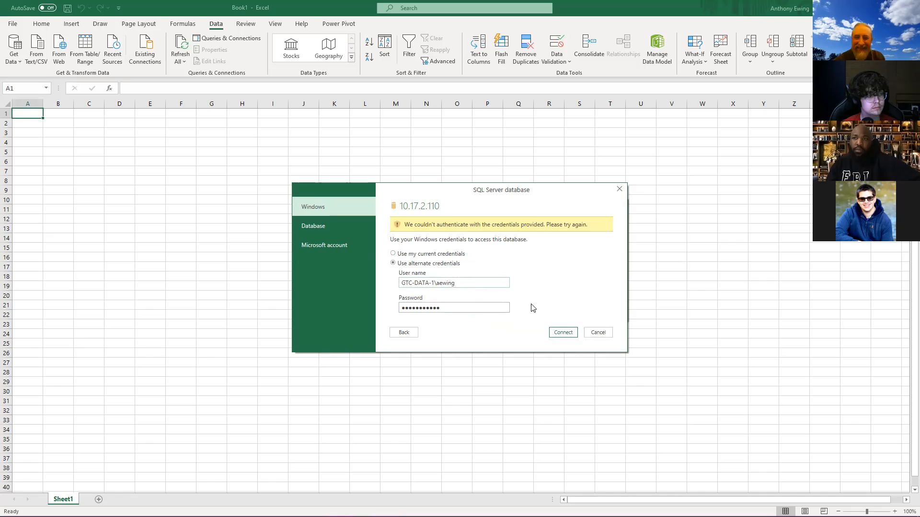
{"action": "left_click", "coordinate": [564, 334]}
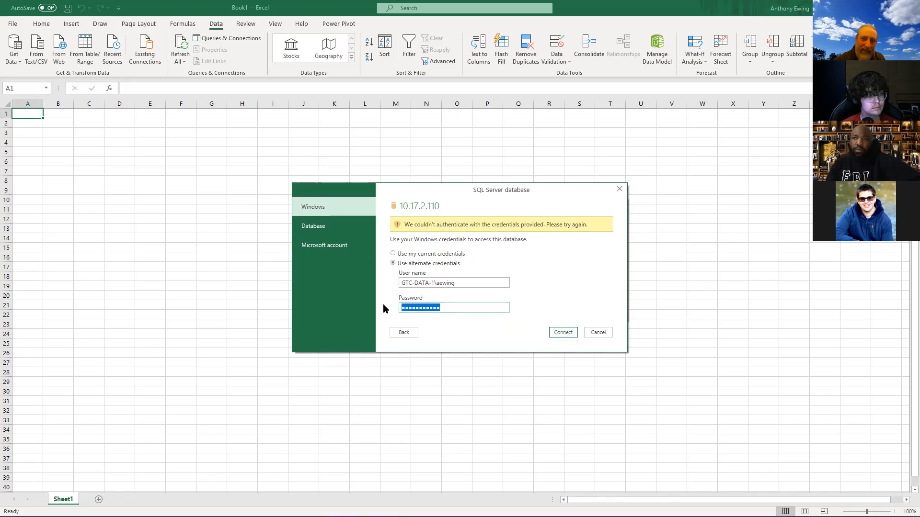
Step: Re-enter the full password for the GTC-DATA-1 Windows account and try connecting again
{"action": "key", "text": "Caps_Lock"}
{"action": "type", "text": "••••"}
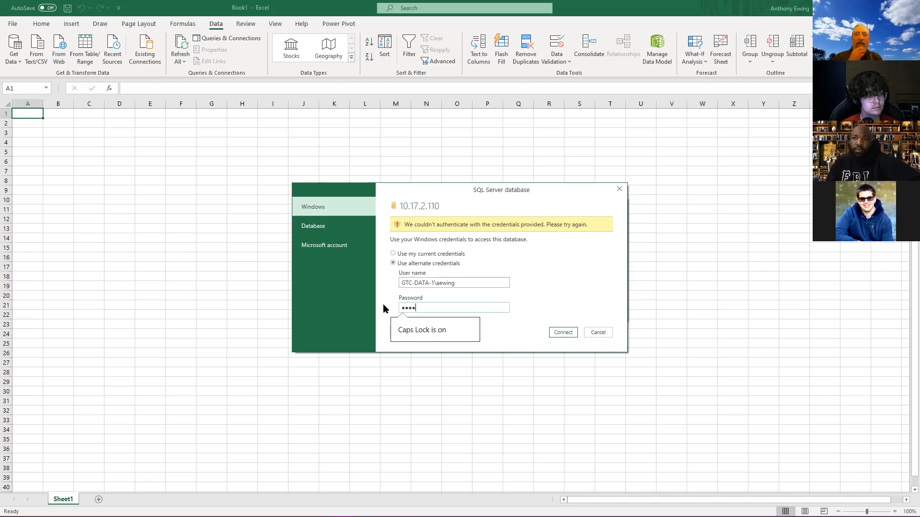
{"action": "type", "text": "•••••"}
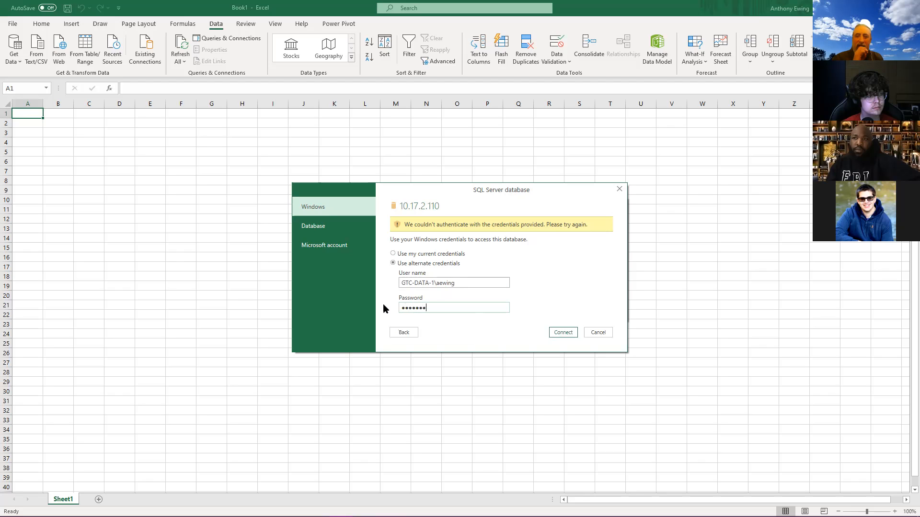
{"action": "type", "text": "••"}
{"action": "left_click", "coordinate": [565, 335]}
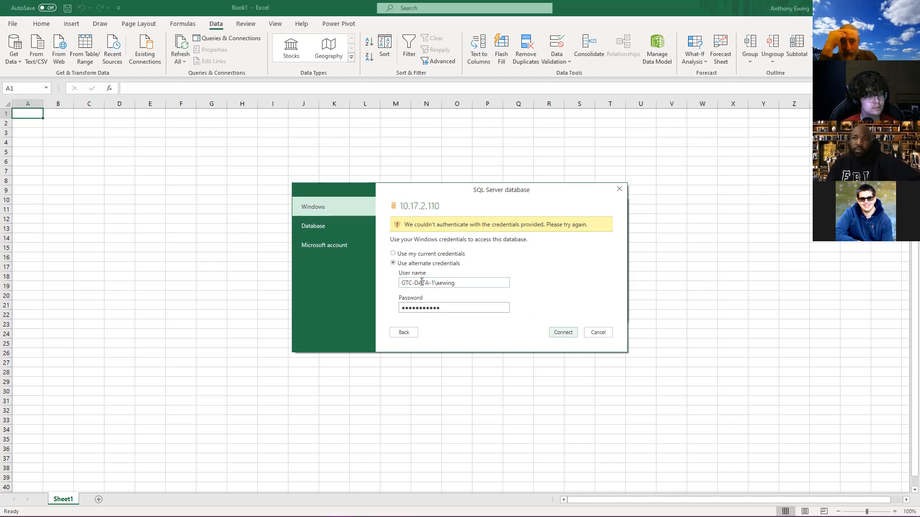
Step: Retype the beginning of the GTC-DATA-1 account's password and make another connection attempt
{"action": "left_click_drag", "start_coordinate": [418, 283], "coordinate": [428, 283]}
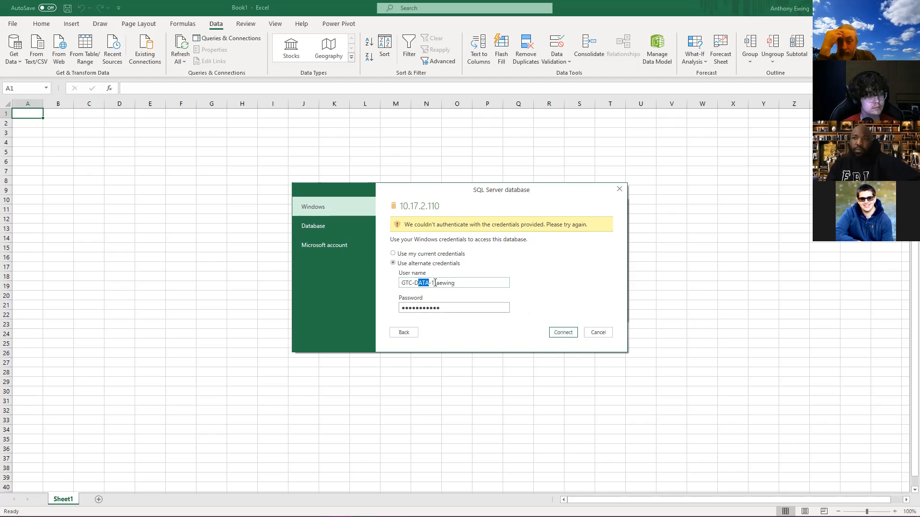
{"action": "left_click_drag", "start_coordinate": [405, 308], "coordinate": [420, 311]}
{"action": "key", "text": "Delete"}
{"action": "key", "text": "Delete"}
{"action": "key", "text": "Delete"}
{"action": "key", "text": "Delete"}
{"action": "key", "text": "Delete"}
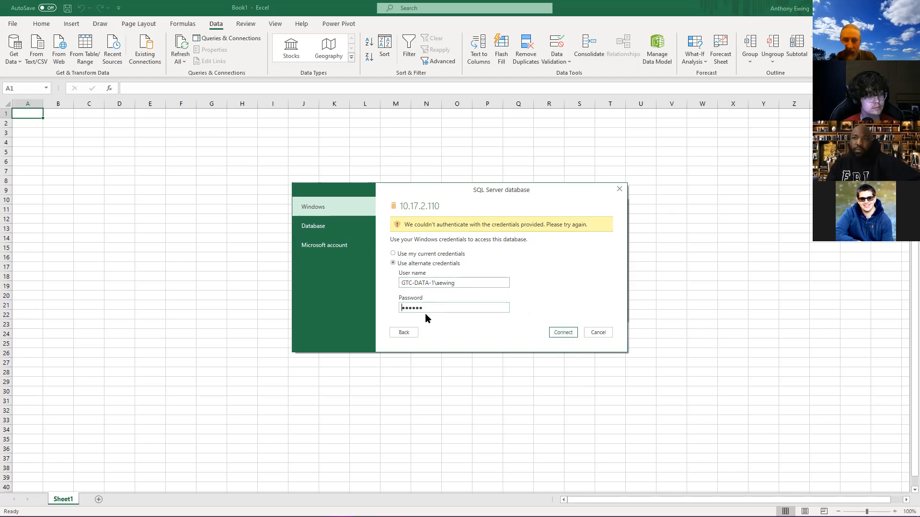
{"action": "key", "text": "Caps_Lock"}
{"action": "type", "text": "a"}
{"action": "left_click", "coordinate": [558, 333]}
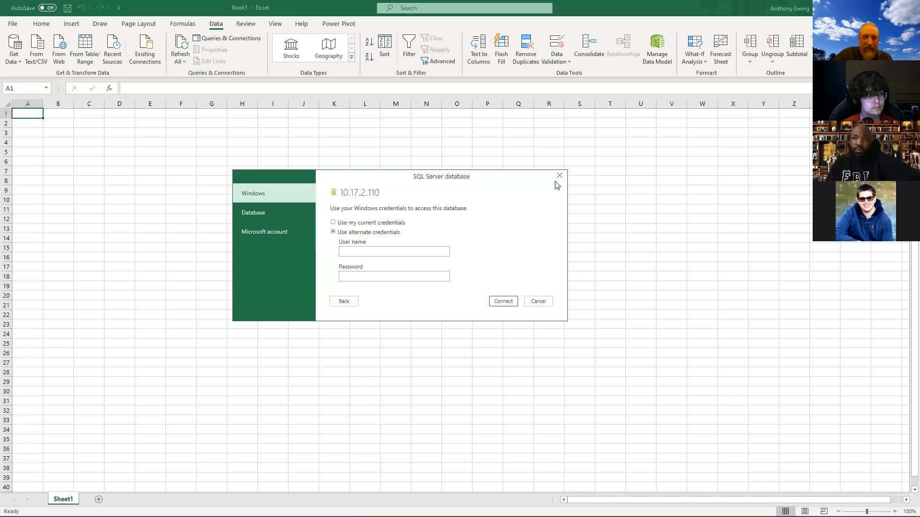
Step: Restart the import from a SQL Server database, specifying 10.17.2.110 as the server and leaving the database name blank
{"action": "left_click", "coordinate": [558, 176]}
{"action": "left_click", "coordinate": [17, 63]}
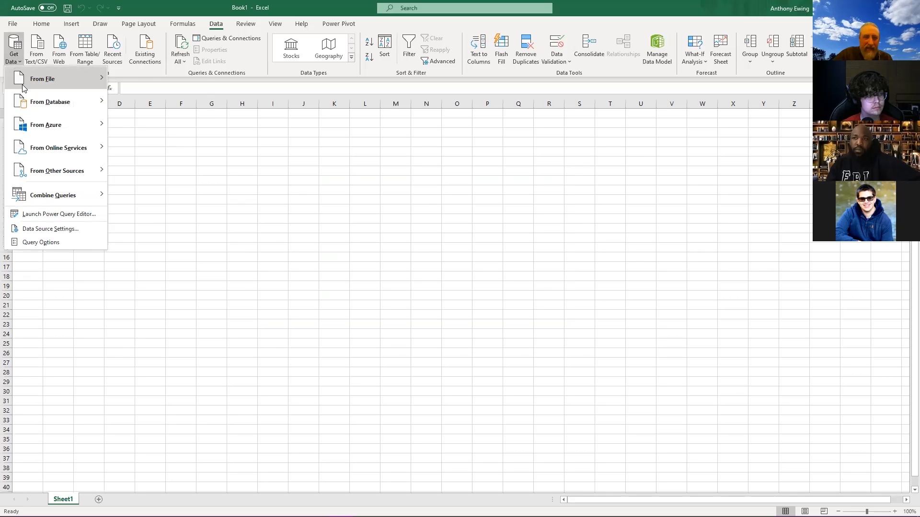
{"action": "mouse_move", "coordinate": [69, 108]}
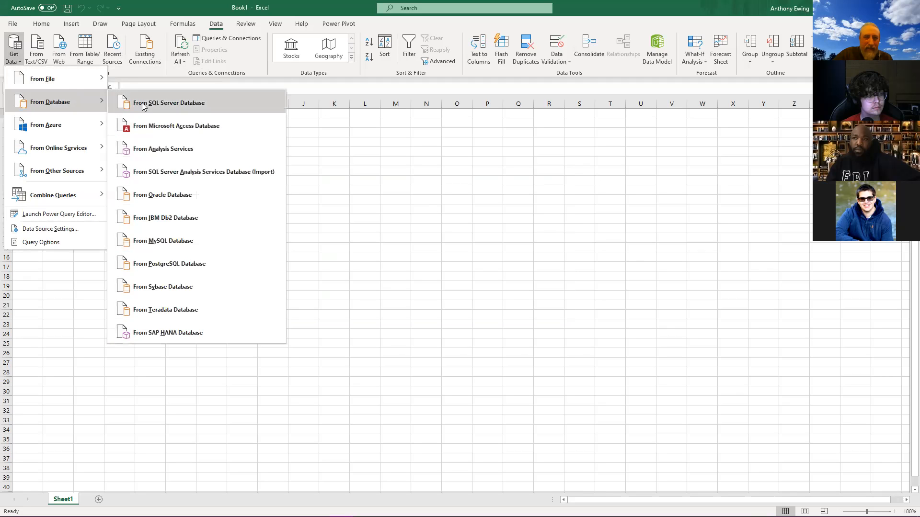
{"action": "left_click", "coordinate": [242, 103]}
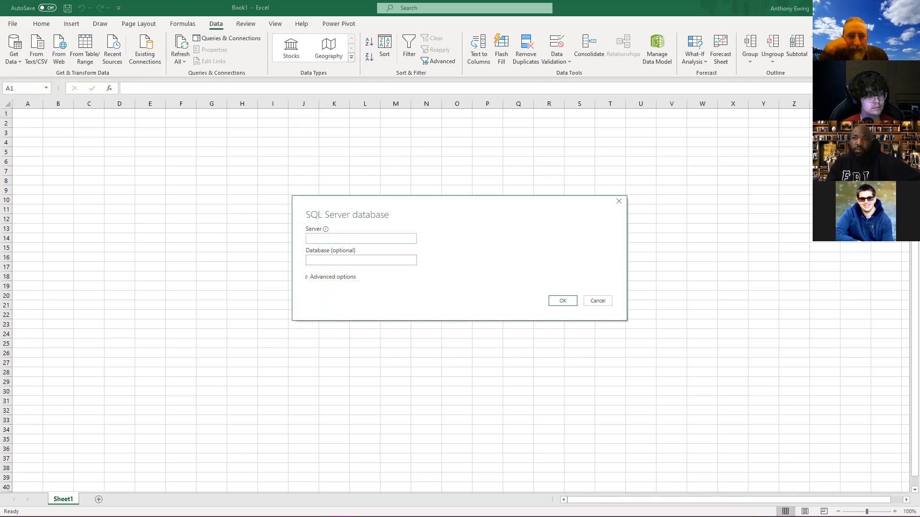
{"action": "left_click", "coordinate": [379, 239]}
{"action": "type", "text": "10.17.2.110"}
{"action": "left_click", "coordinate": [560, 301]}
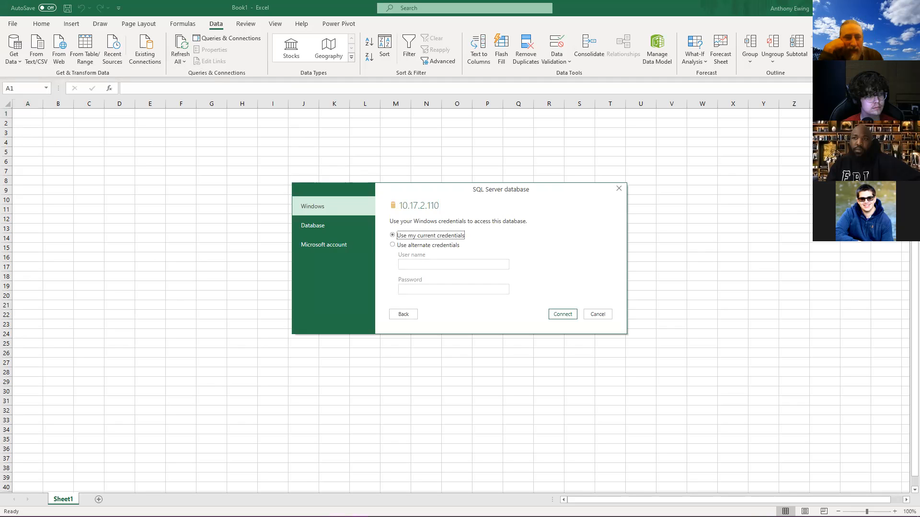
Step: Try to sign in with database credentials as data-student, entering the account password and accepting an unencrypted connection
{"action": "left_click", "coordinate": [309, 227]}
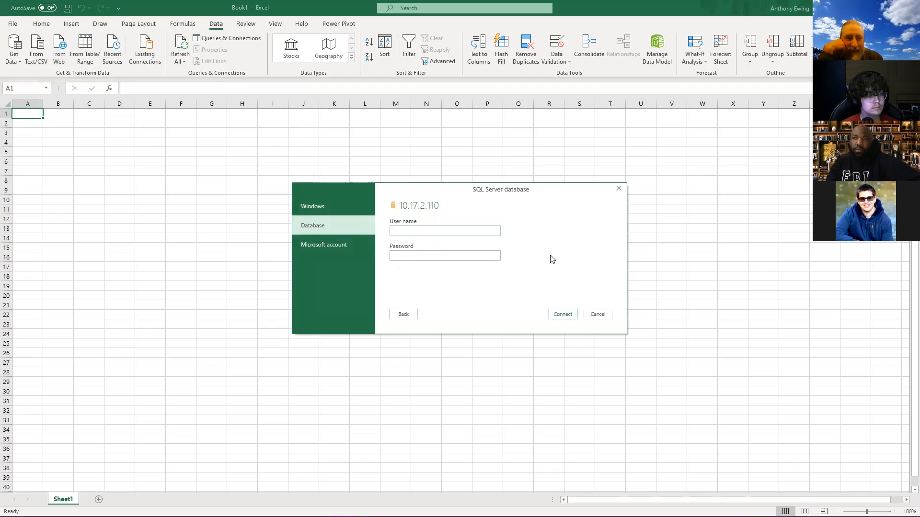
{"action": "type", "text": "data-student"}
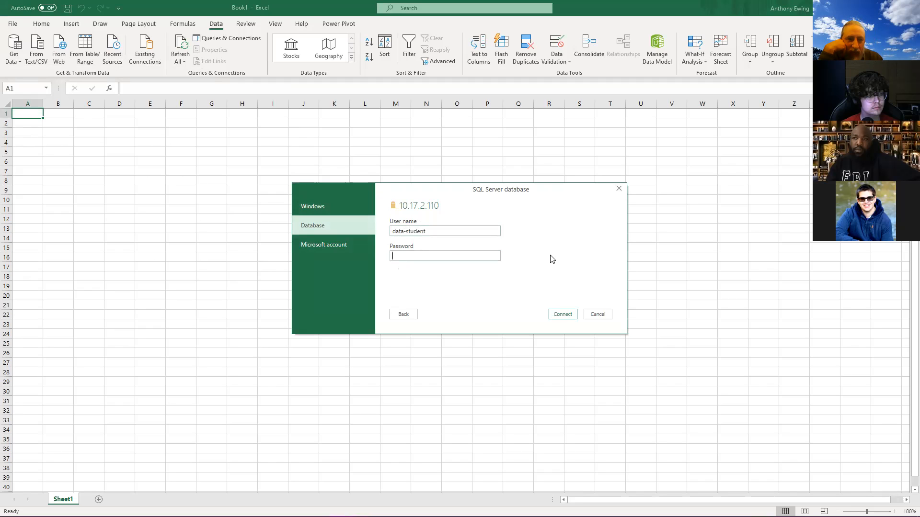
{"action": "key", "text": "Caps_Lock"}
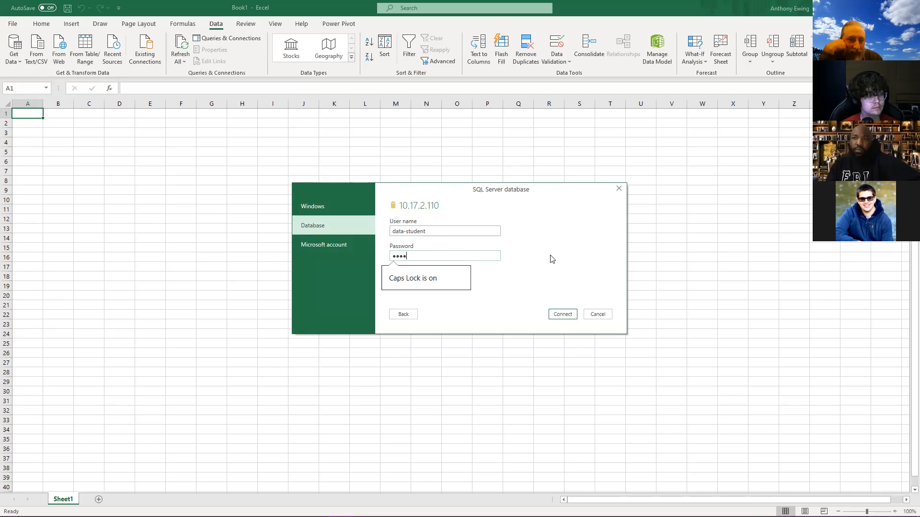
{"action": "type", "text": "••"}
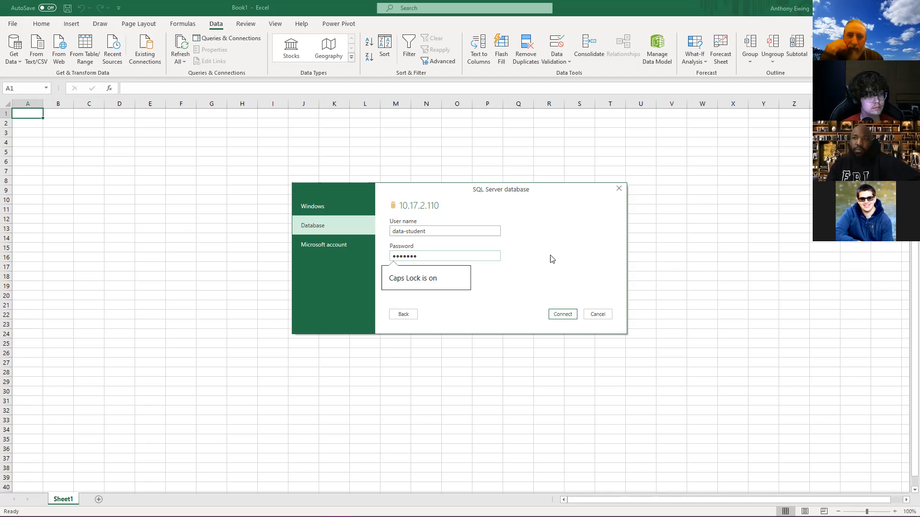
{"action": "key", "text": "Return"}
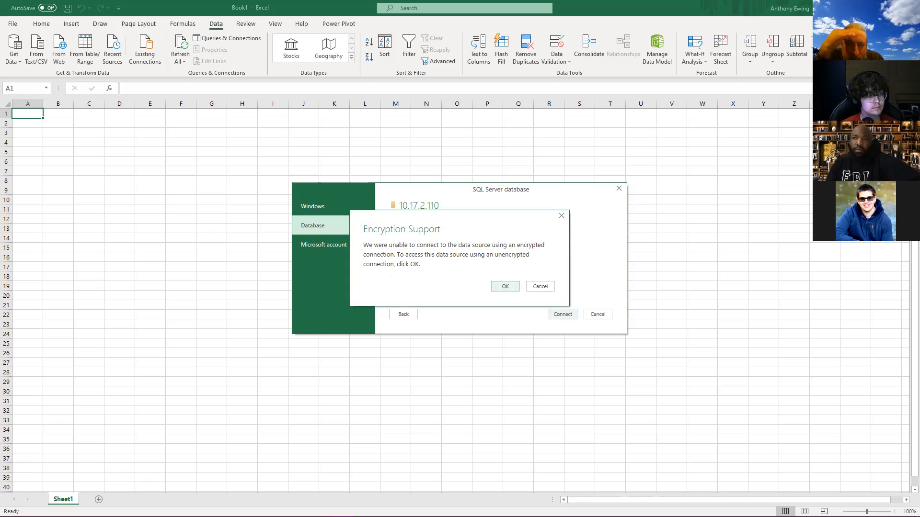
{"action": "left_click", "coordinate": [506, 286]}
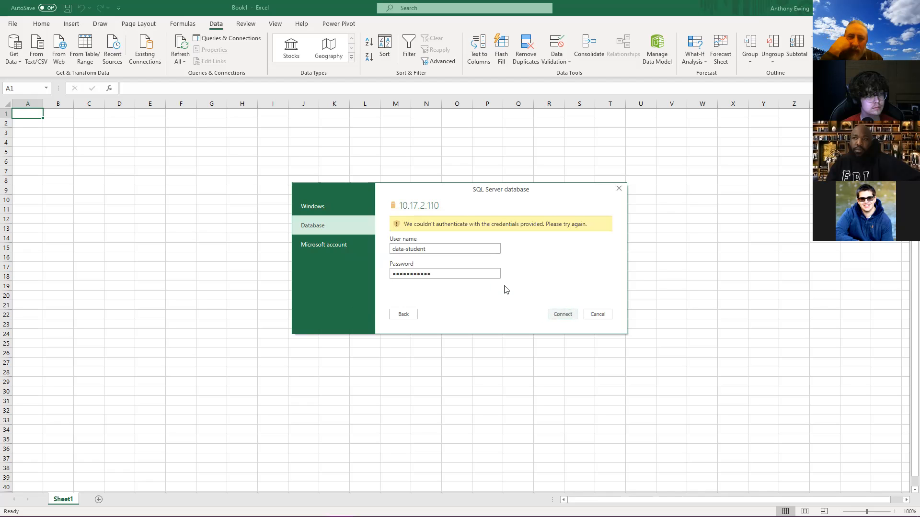
Step: Turn off caps lock, retype the end of the data-student account's password and connect to the SQL Server again
{"action": "left_click_drag", "start_coordinate": [437, 274], "coordinate": [415, 279]}
{"action": "key", "text": "BackSpace"}
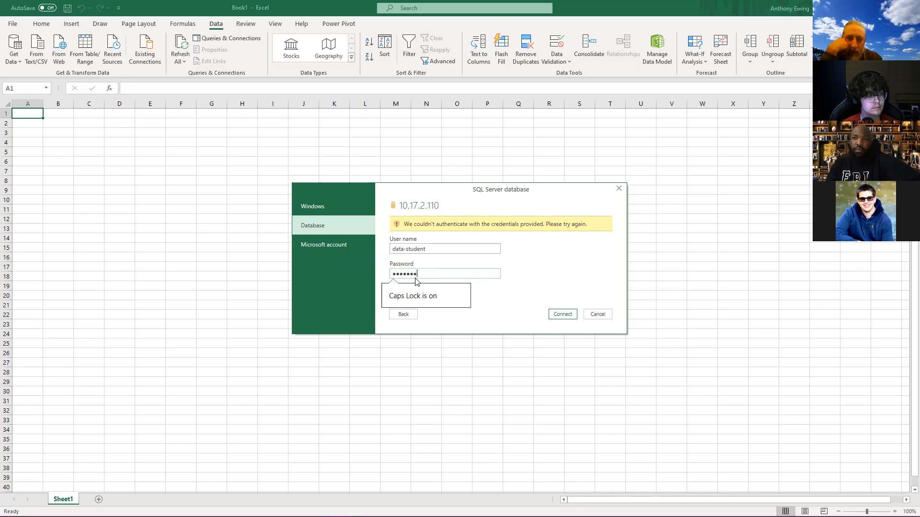
{"action": "key", "text": "Caps_Lock"}
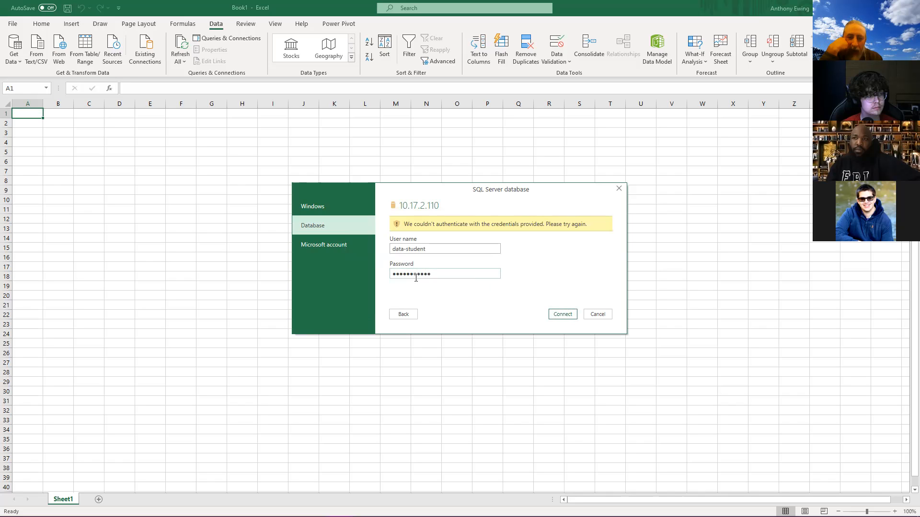
{"action": "key", "text": "BackSpace"}
{"action": "key", "text": "BackSpace"}
{"action": "key", "text": "BackSpace"}
{"action": "key", "text": "BackSpace"}
{"action": "key", "text": "BackSpace"}
{"action": "key", "text": "BackSpace"}
{"action": "key", "text": "BackSpace"}
{"action": "key", "text": "BackSpace"}
{"action": "key", "text": "BackSpace"}
{"action": "key", "text": "BackSpace"}
{"action": "key", "text": "BackSpace"}
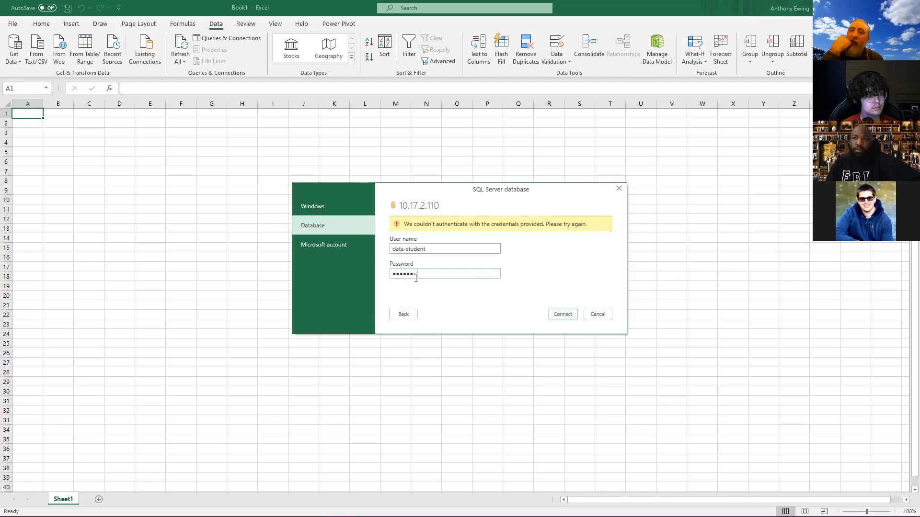
{"action": "type", "text": "••••"}
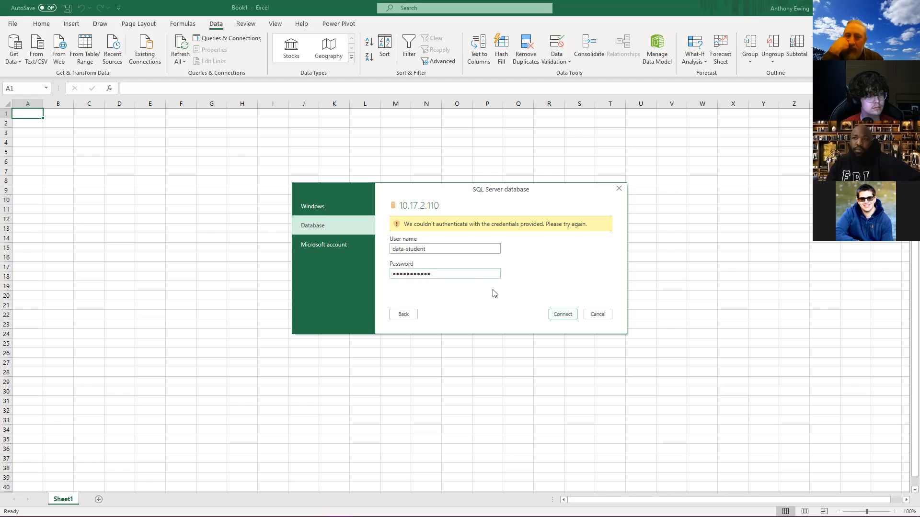
{"action": "left_click", "coordinate": [562, 314]}
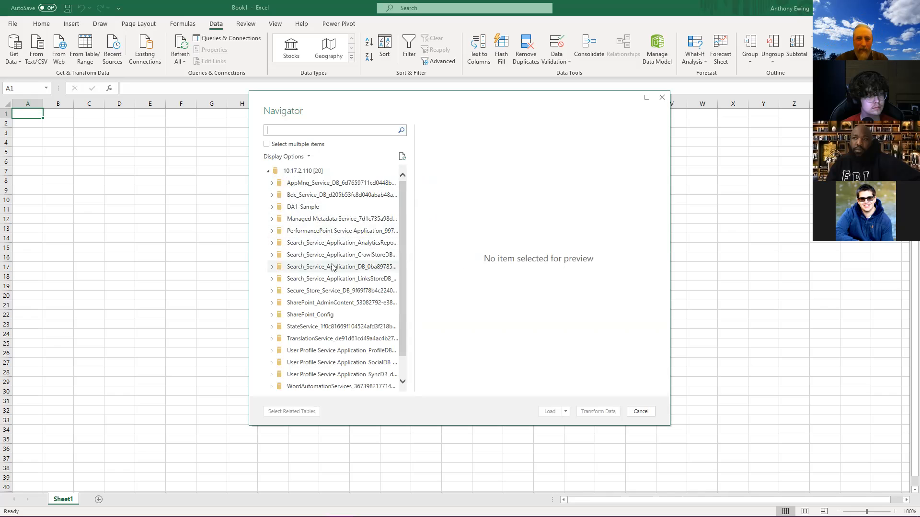
Step: Load the rawdata_2004 table from the DA1-Sample database into the workbook and look through its rows
{"action": "left_click", "coordinate": [303, 206]}
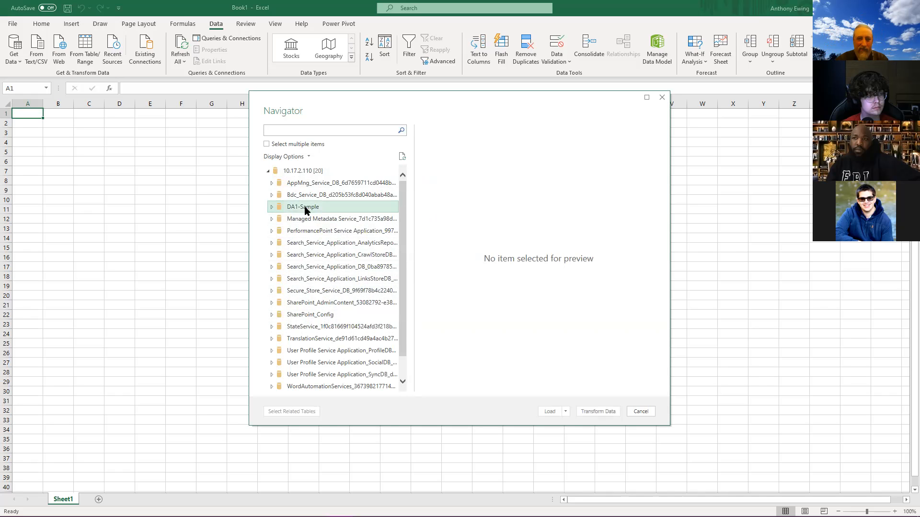
{"action": "left_click", "coordinate": [273, 207]}
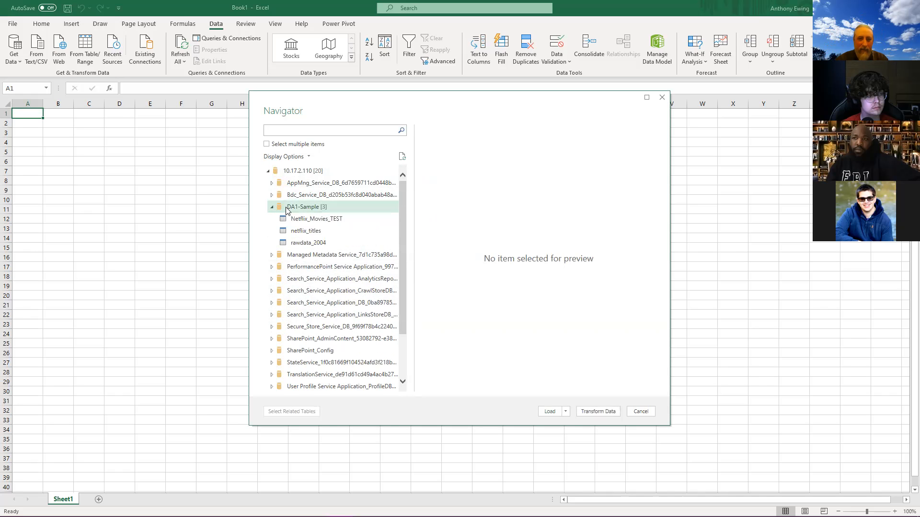
{"action": "left_click", "coordinate": [338, 242]}
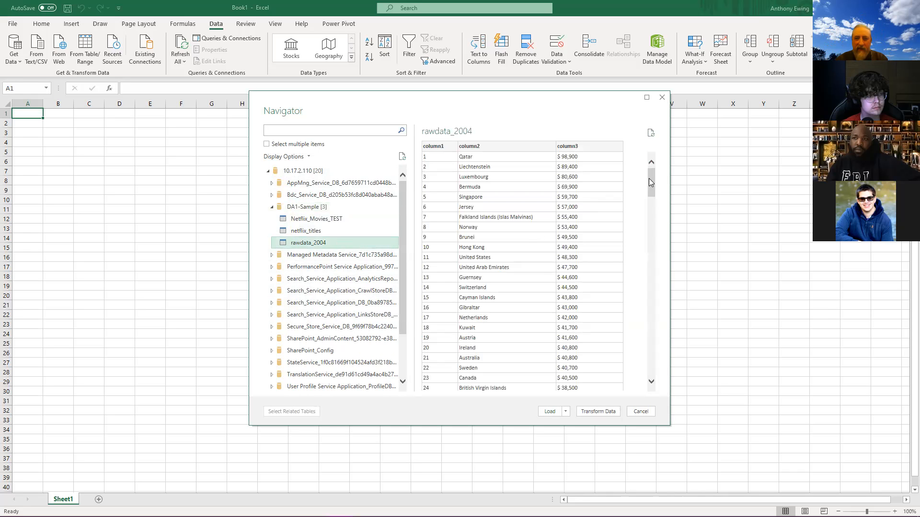
{"action": "scroll", "coordinate": [650, 192], "scroll_direction": "down", "scroll_amount": 3}
{"action": "scroll", "coordinate": [651, 192], "scroll_direction": "up", "scroll_amount": 3}
{"action": "left_click", "coordinate": [549, 412]}
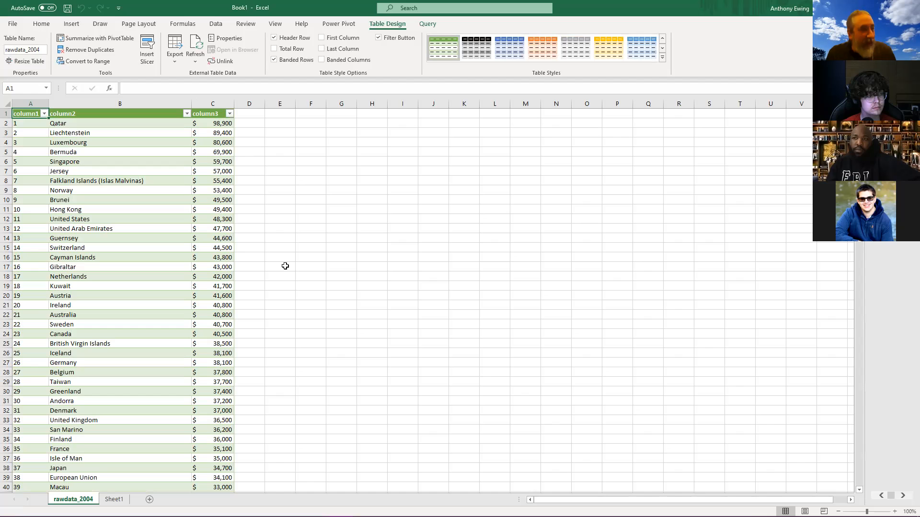
{"action": "scroll", "coordinate": [285, 265], "scroll_direction": "down", "scroll_amount": 1}
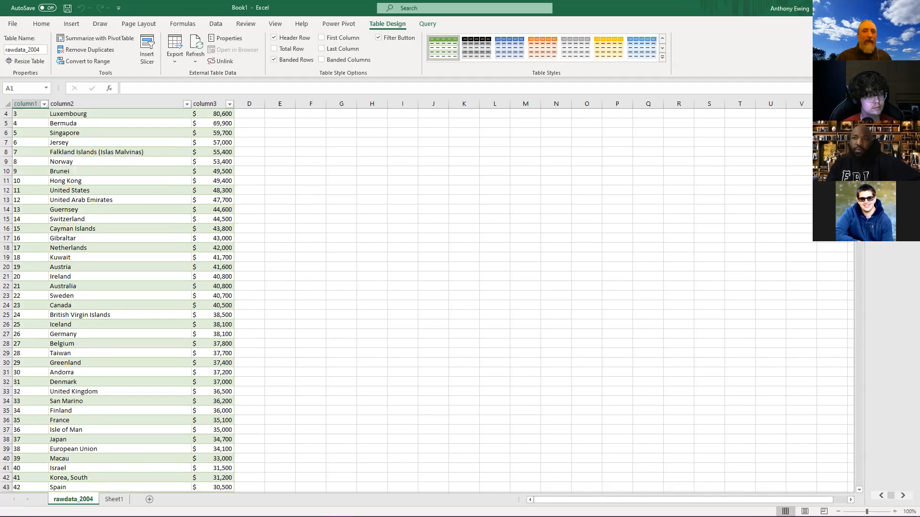
{"action": "scroll", "coordinate": [846, 378], "scroll_direction": "down", "scroll_amount": 20}
{"action": "scroll", "coordinate": [843, 385], "scroll_direction": "down", "scroll_amount": 20}
{"action": "key", "text": "ctrl+Home"}
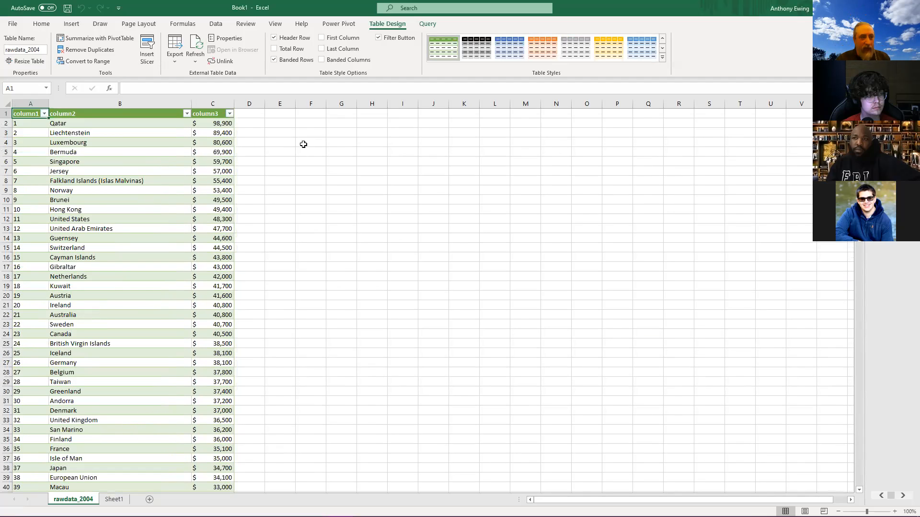
{"action": "left_click", "coordinate": [249, 123]}
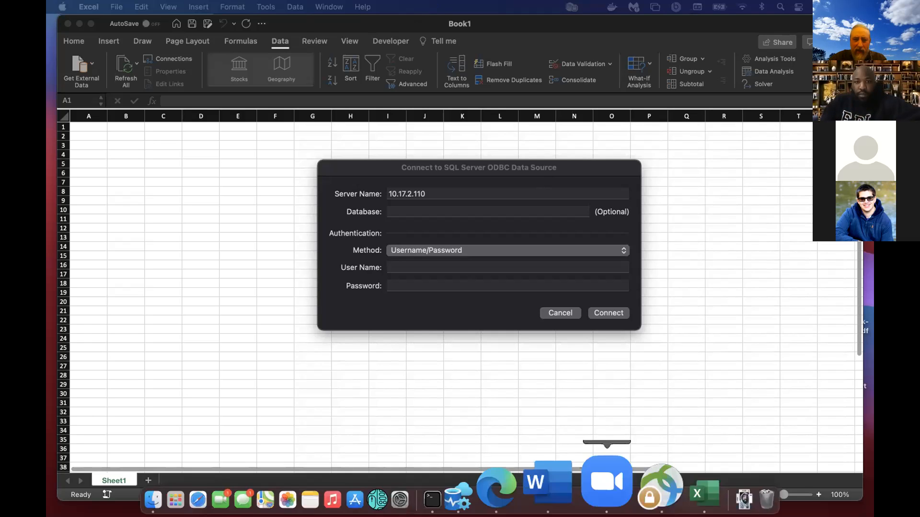
Step: Check the authentication methods offered for the SQL Server ODBC connection to 10.17.2.110, keeping Username/Password
{"action": "left_click", "coordinate": [402, 248]}
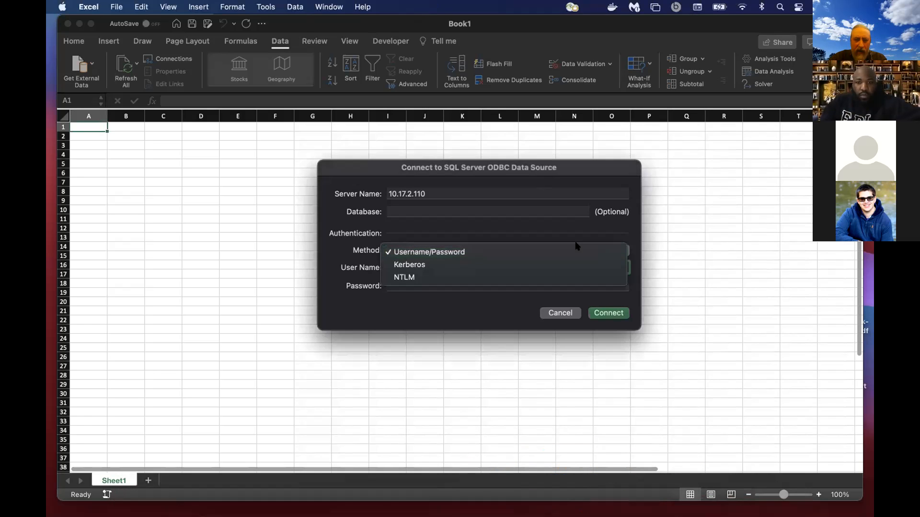
{"action": "left_click", "coordinate": [576, 246]}
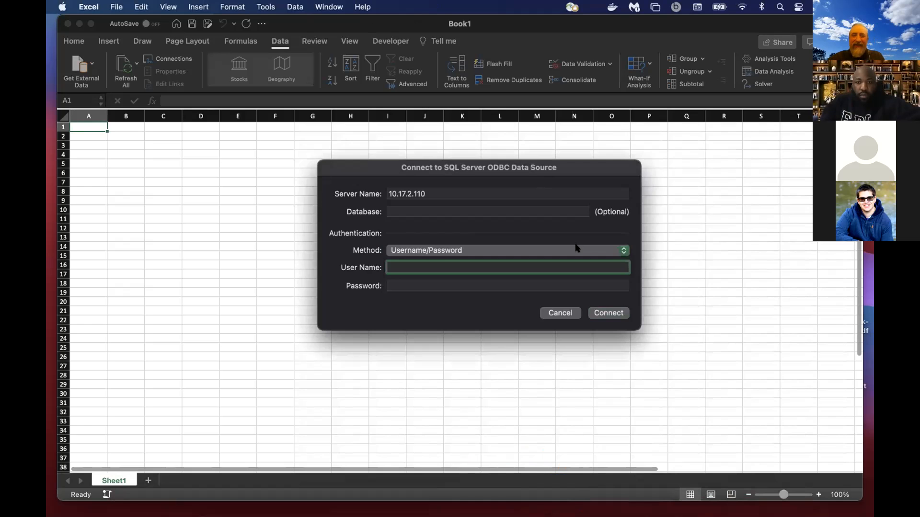
{"action": "left_click", "coordinate": [576, 248]}
{"action": "left_click", "coordinate": [570, 242]}
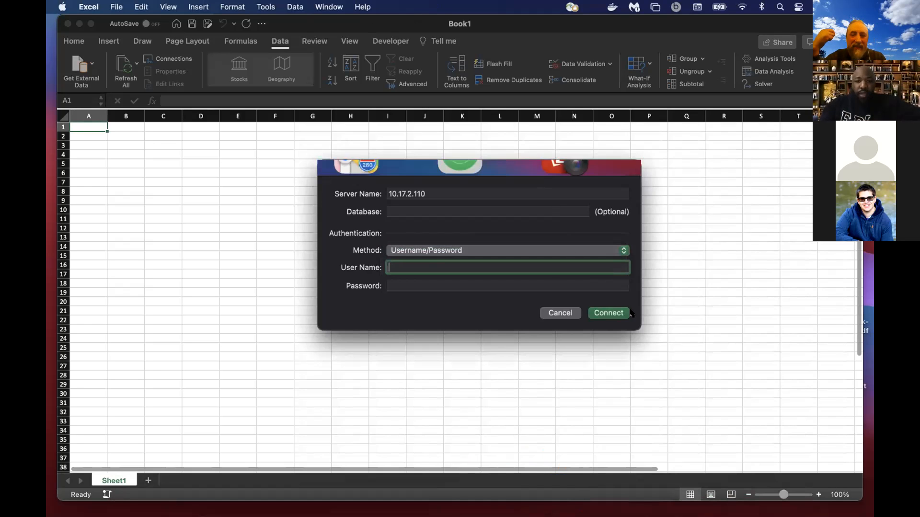
{"action": "key", "text": "F4"}
{"action": "scroll", "coordinate": [584, 292], "scroll_direction": "right", "scroll_amount": 5}
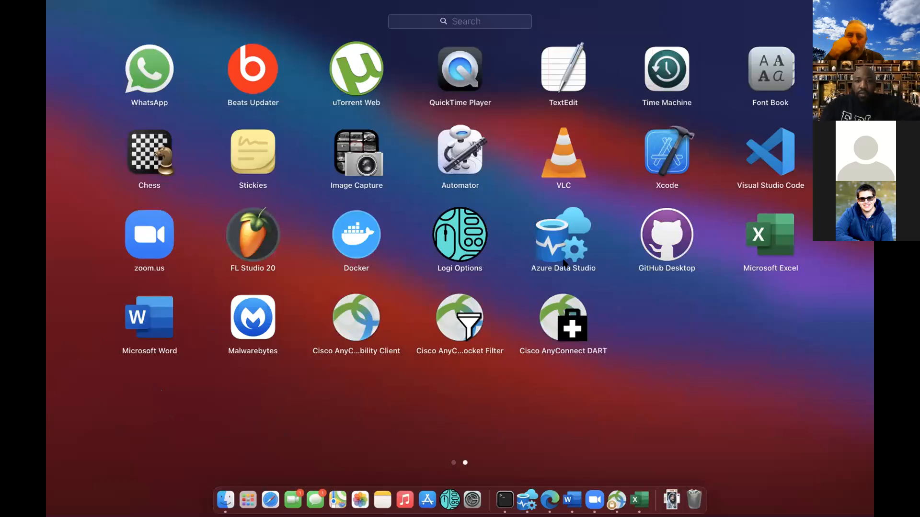
{"action": "left_click", "coordinate": [563, 261]}
{"action": "mouse_move", "coordinate": [593, 498]}
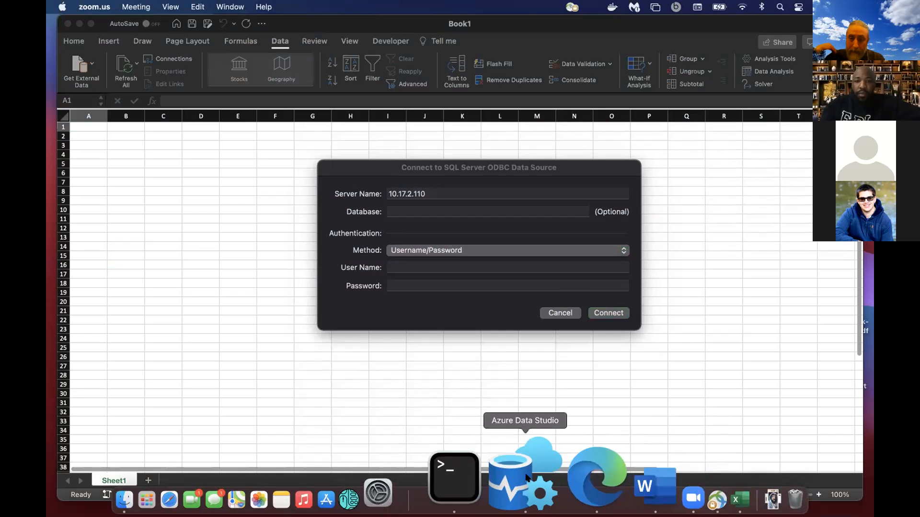
{"action": "left_click", "coordinate": [525, 474]}
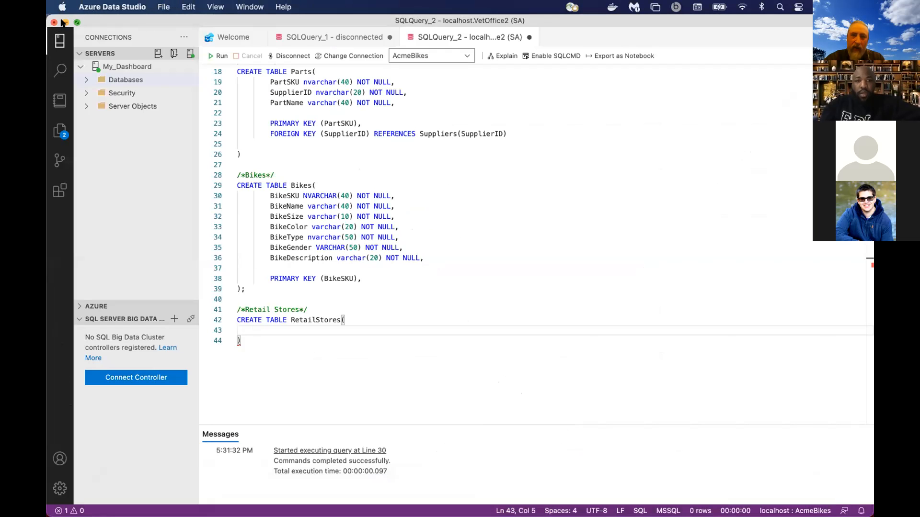
{"action": "key", "text": "ctrl+Up"}
{"action": "left_click", "coordinate": [179, 304]}
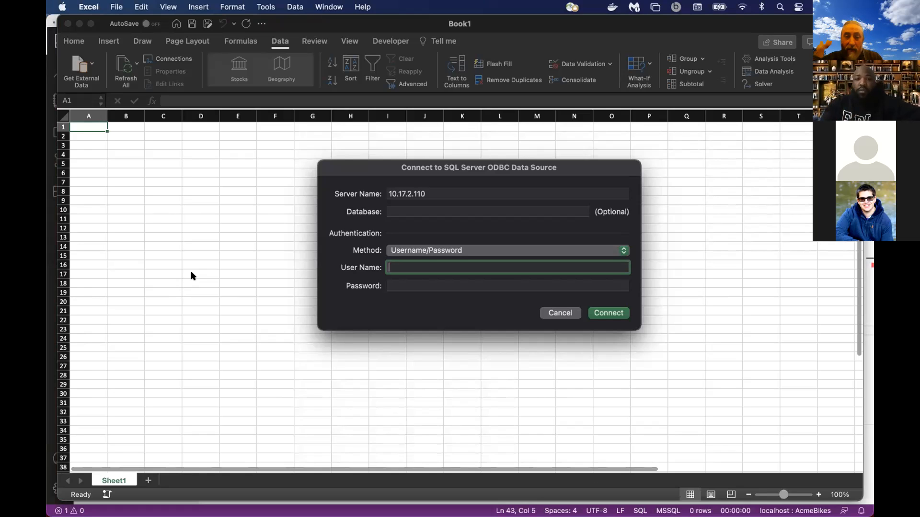
Step: Connect to the SQL Server ODBC data source with the user name data-student and the account password
{"action": "type", "text": "data"}
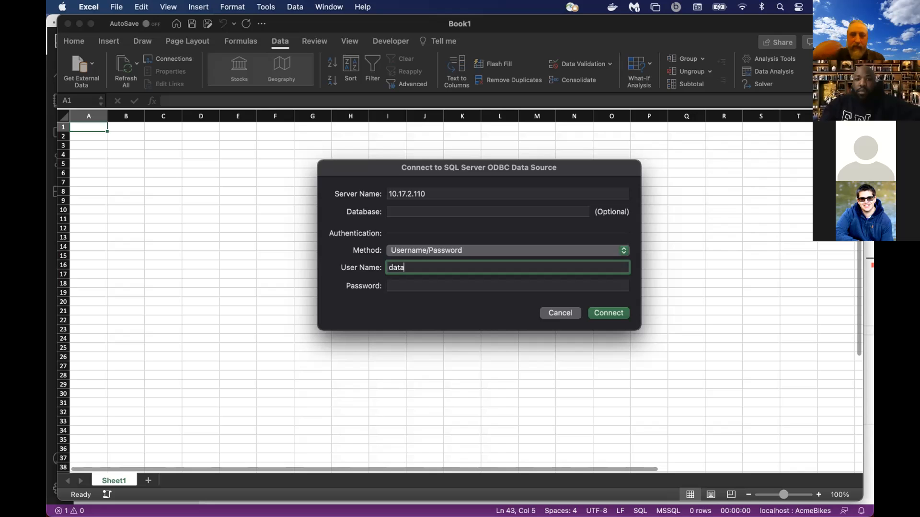
{"action": "type", "text": "-student"}
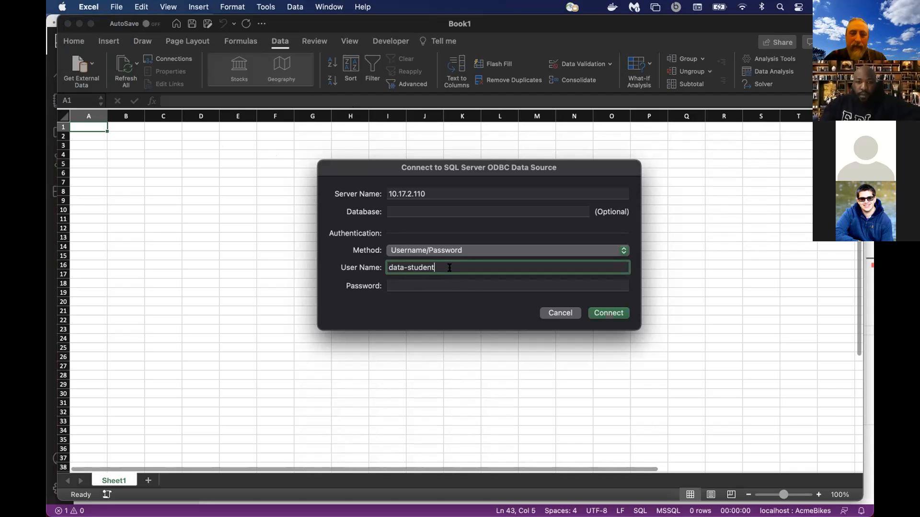
{"action": "left_click", "coordinate": [454, 283]}
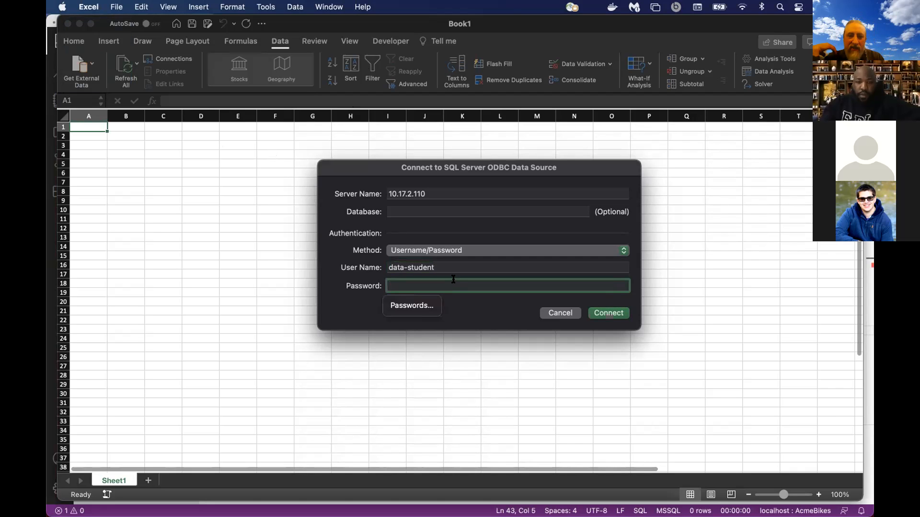
{"action": "type", "text": "***"}
{"action": "key", "text": "BackSpace"}
{"action": "key", "text": "BackSpace"}
{"action": "key", "text": "BackSpace"}
{"action": "type", "text": "***"}
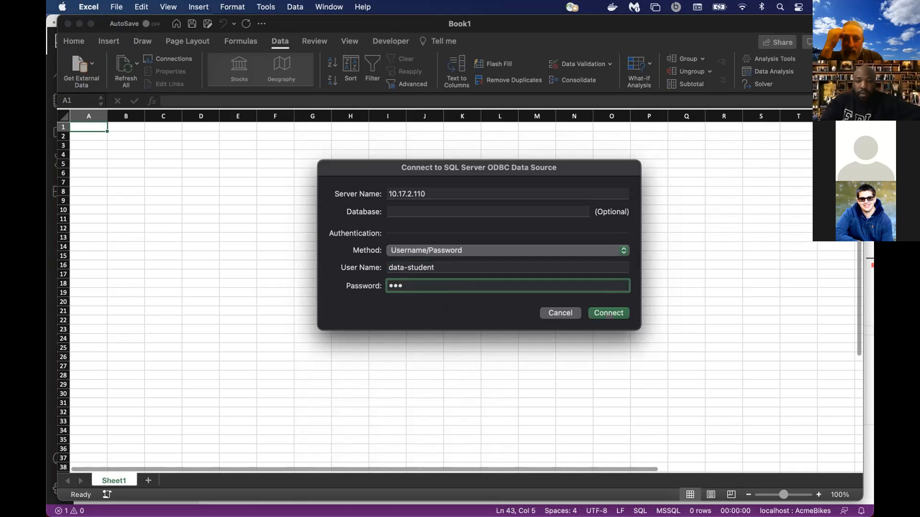
{"action": "type", "text": "********"}
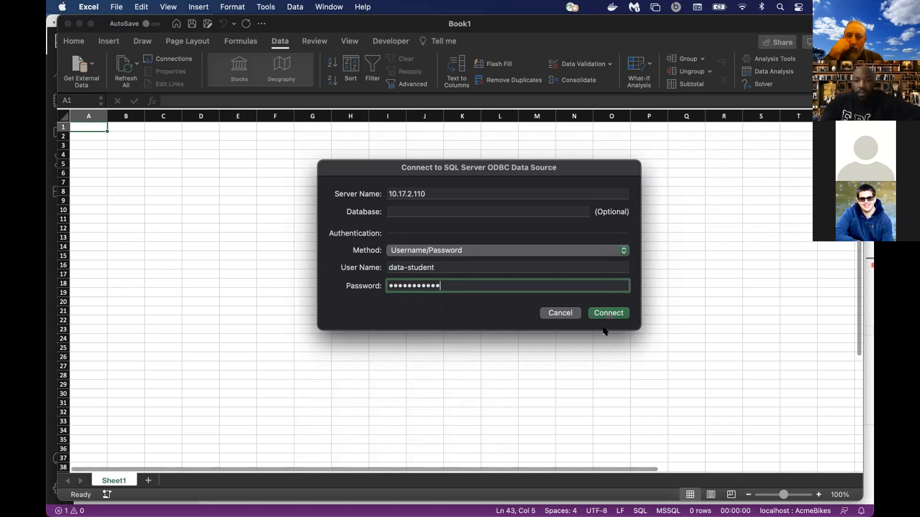
{"action": "left_click", "coordinate": [609, 313]}
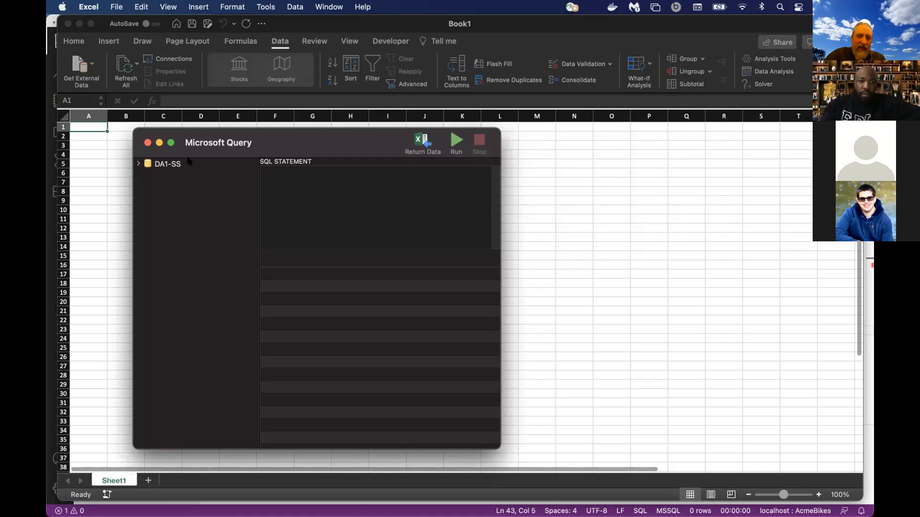
Step: Run the SELECT * query on the dbo.rawdata_2004 table of the DA1-Sample database
{"action": "left_click", "coordinate": [137, 164]}
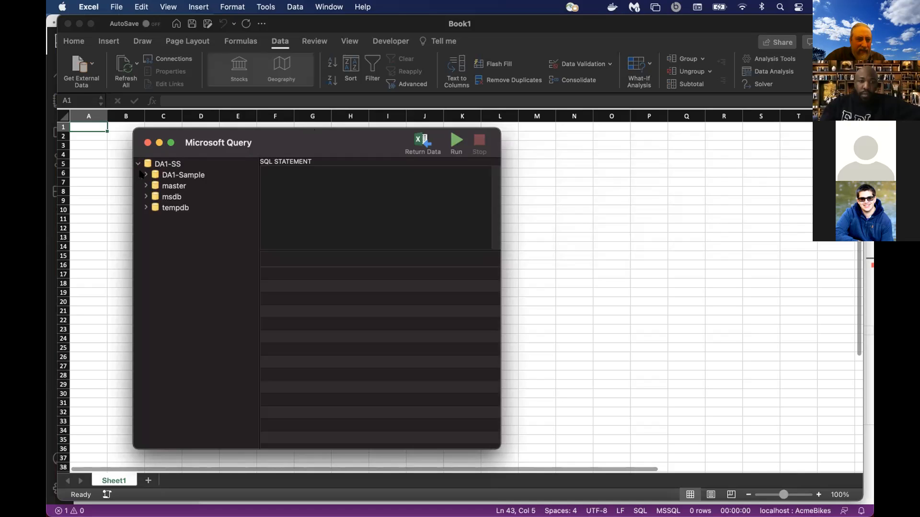
{"action": "left_click", "coordinate": [141, 175]}
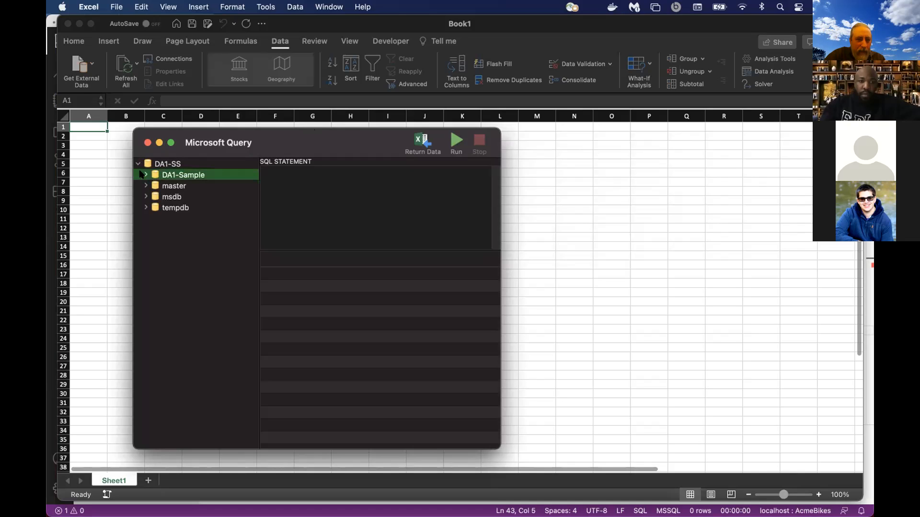
{"action": "left_click", "coordinate": [143, 175]}
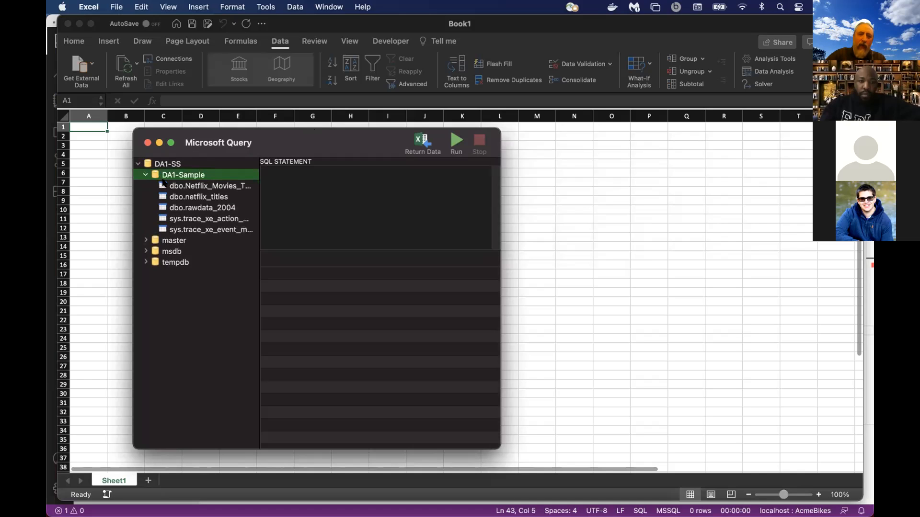
{"action": "left_click", "coordinate": [199, 207]}
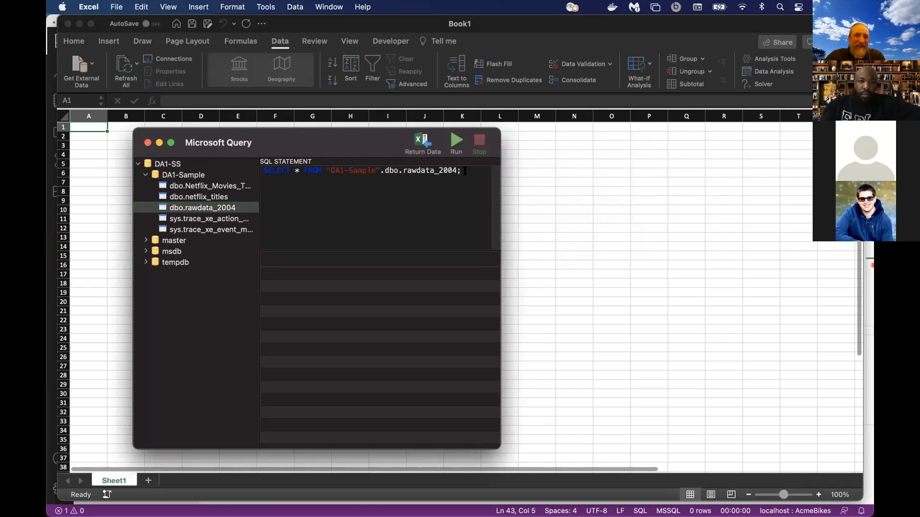
{"action": "left_click_drag", "start_coordinate": [461, 171], "coordinate": [258, 171]}
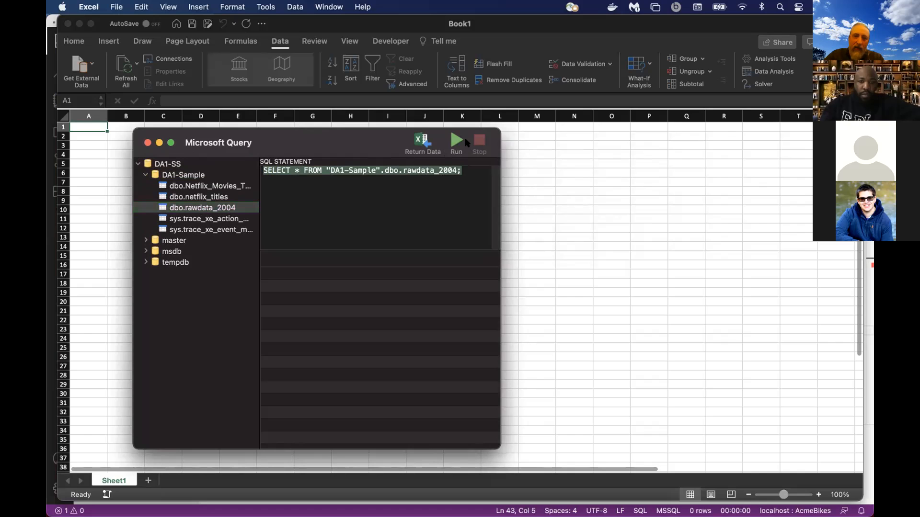
{"action": "left_click", "coordinate": [451, 138]}
Step: Enlarge the query window and return the query data to the existing sheet, starting at cell A1
{"action": "left_click_drag", "start_coordinate": [495, 128], "coordinate": [837, 20]}
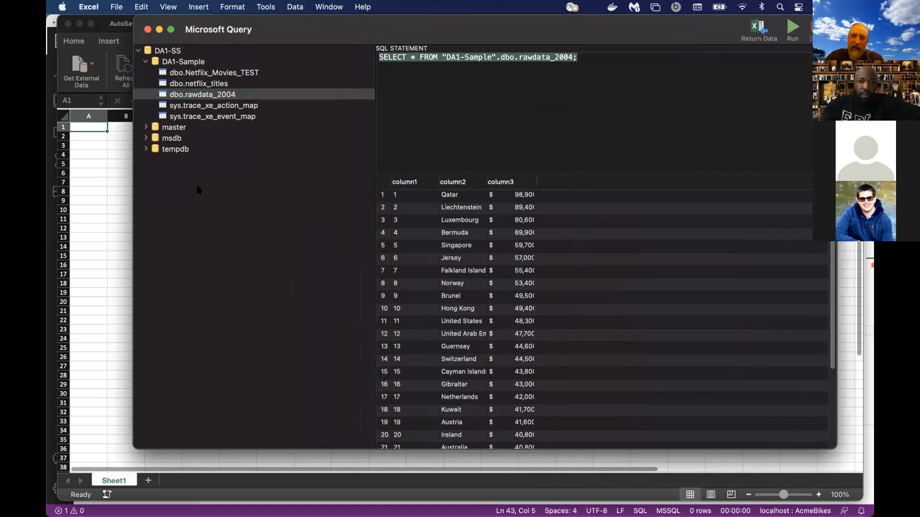
{"action": "left_click_drag", "start_coordinate": [136, 441], "coordinate": [80, 478]}
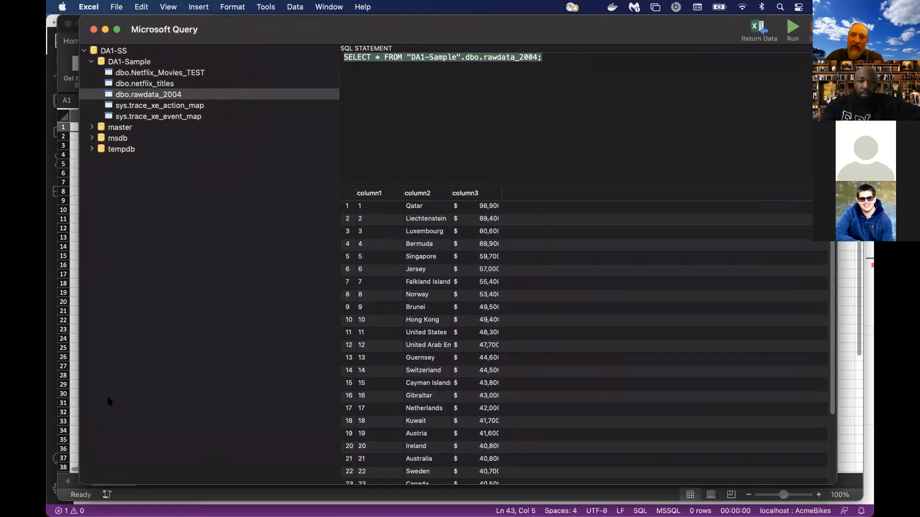
{"action": "left_click", "coordinate": [756, 29]}
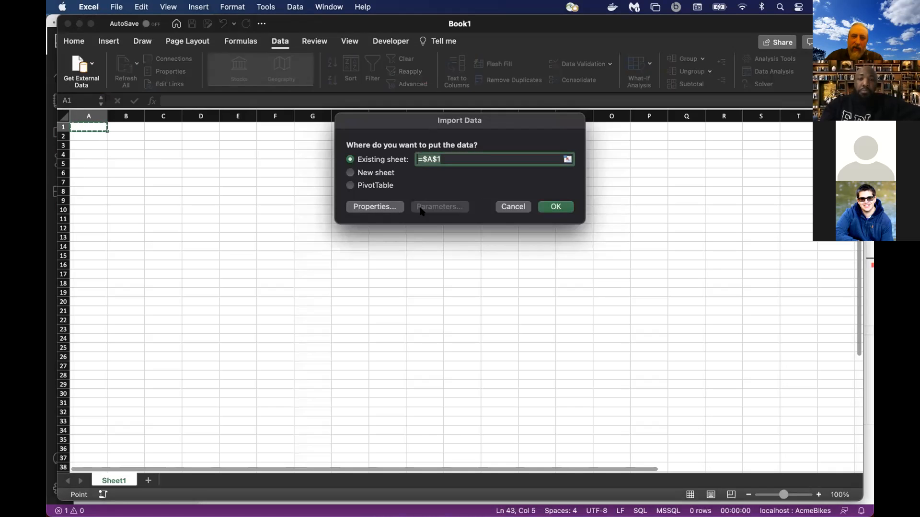
{"action": "left_click", "coordinate": [556, 207]}
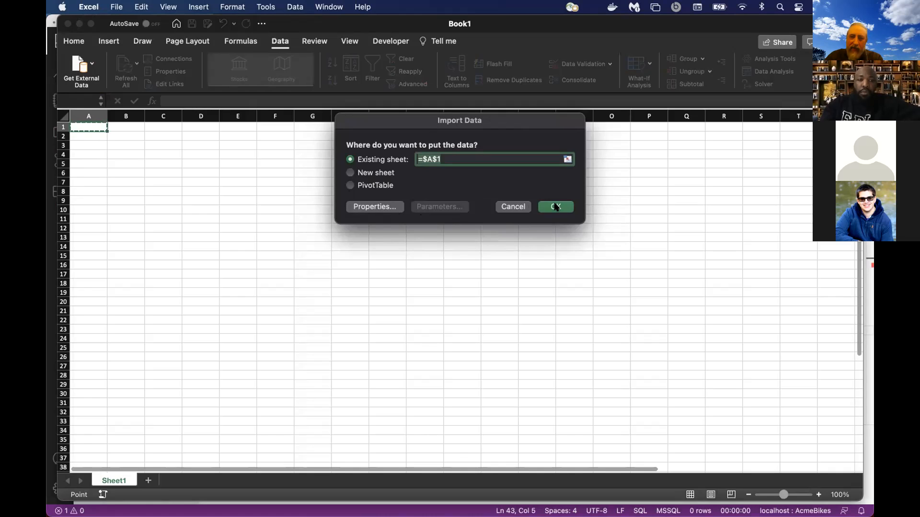
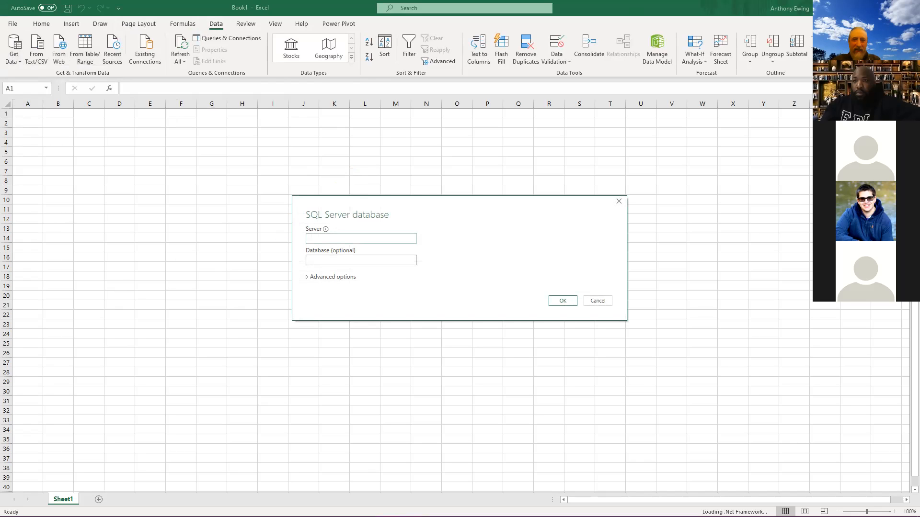
Step: Connect to the SQL Server database at 10.17.2.110 and look through its list of databases
{"action": "type", "text": "10.17.2.110"}
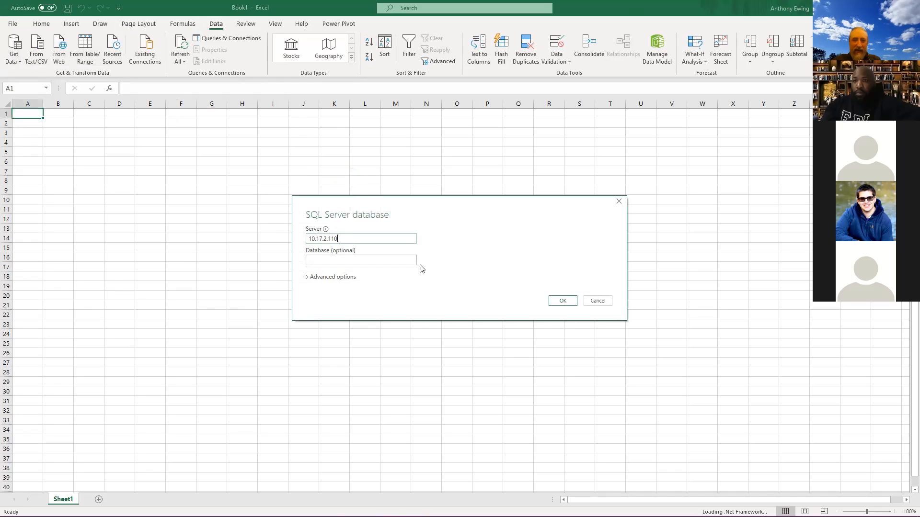
{"action": "left_click", "coordinate": [557, 304]}
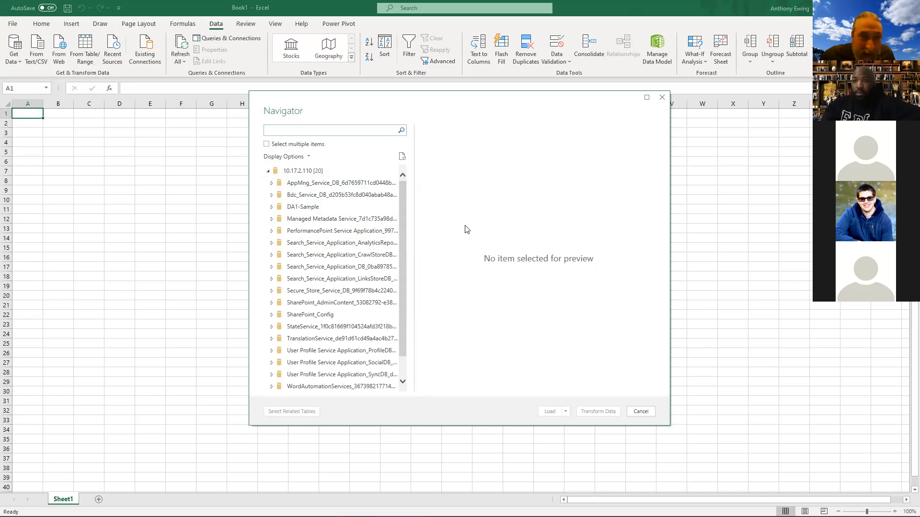
{"action": "scroll", "coordinate": [403, 187], "scroll_direction": "down", "scroll_amount": 1}
{"action": "scroll", "coordinate": [403, 187], "scroll_direction": "up", "scroll_amount": 1}
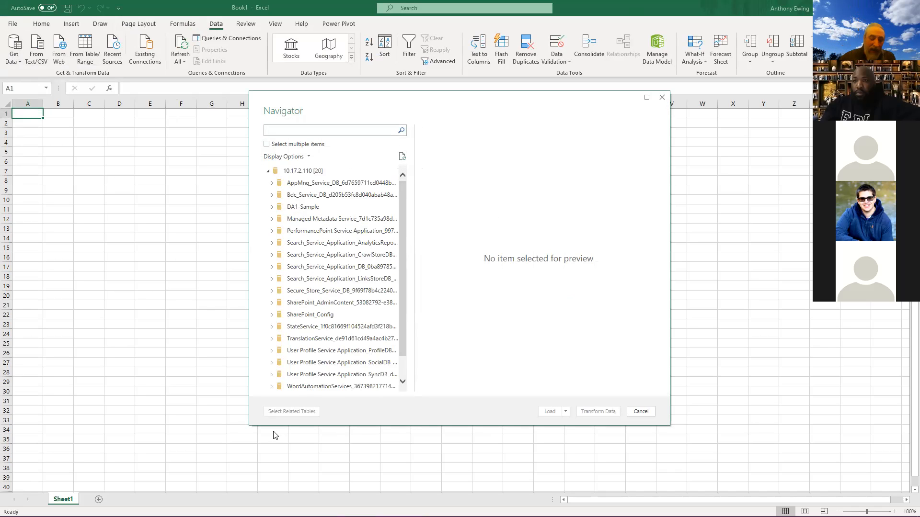
{"action": "mouse_move", "coordinate": [403, 354]}
{"action": "left_mouse_down"}
{"action": "mouse_move", "coordinate": [402, 378]}
{"action": "mouse_move", "coordinate": [403, 343]}
{"action": "left_mouse_up"}
Step: Preview the Netflix_Movies_TEST and netflix_titles tables of the DA1-Sample database and load netflix_titles into the workbook
{"action": "left_click", "coordinate": [272, 207]}
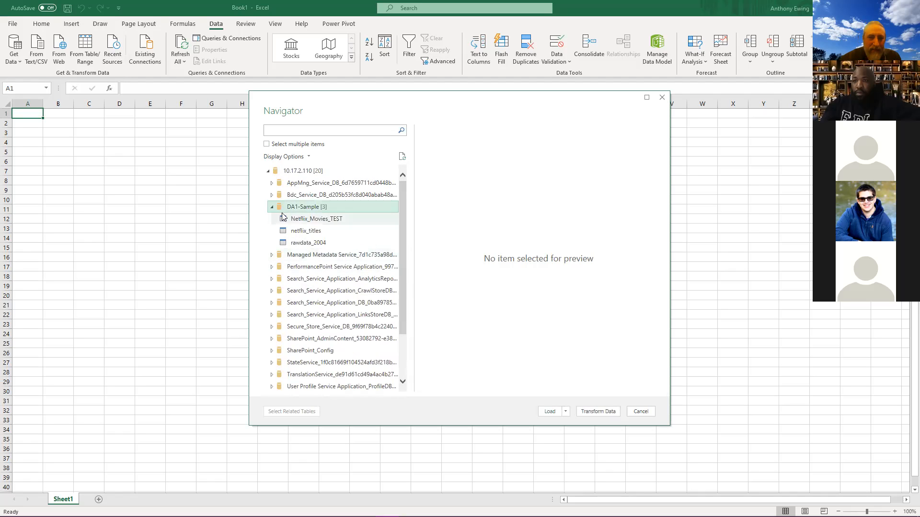
{"action": "left_click", "coordinate": [302, 220]}
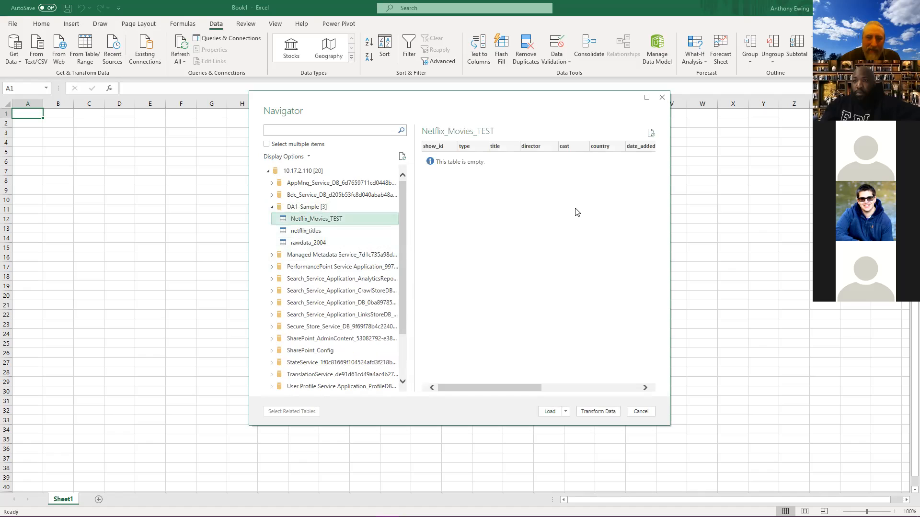
{"action": "left_click", "coordinate": [302, 230]}
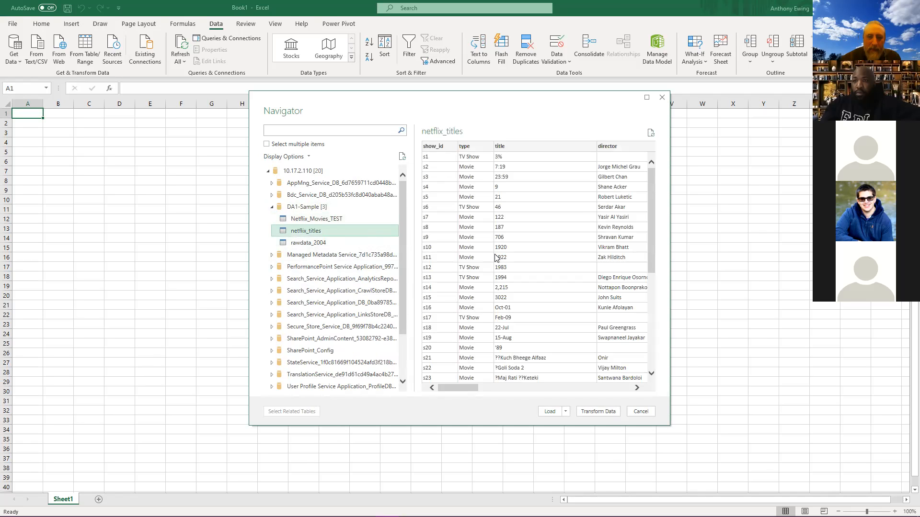
{"action": "left_click_drag", "start_coordinate": [651, 191], "coordinate": [631, 139]}
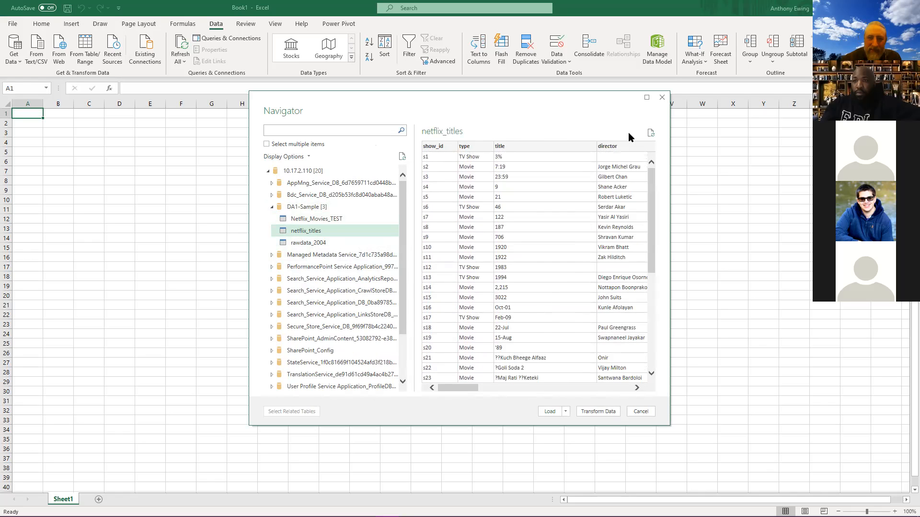
{"action": "left_click", "coordinate": [550, 413]}
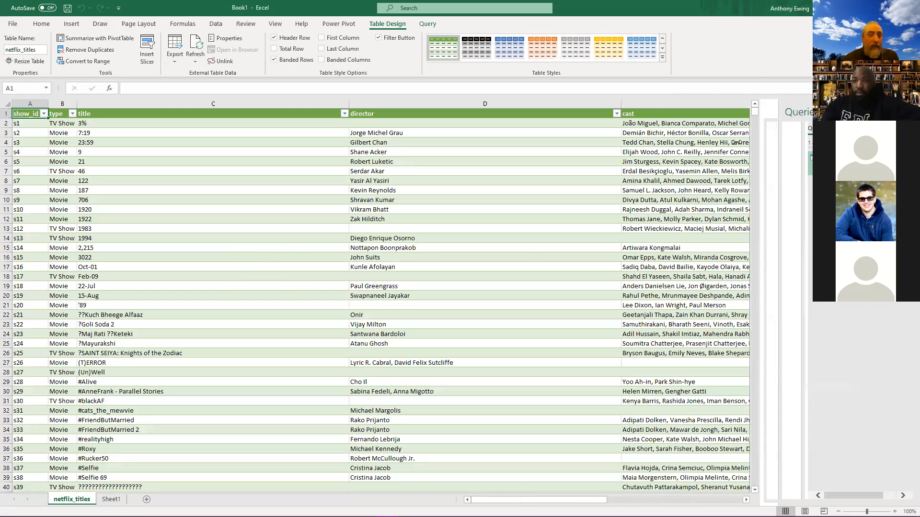
Step: Check the workbook's connections and queries lists, and close the Queries & Connections pane
{"action": "left_click", "coordinate": [791, 130]}
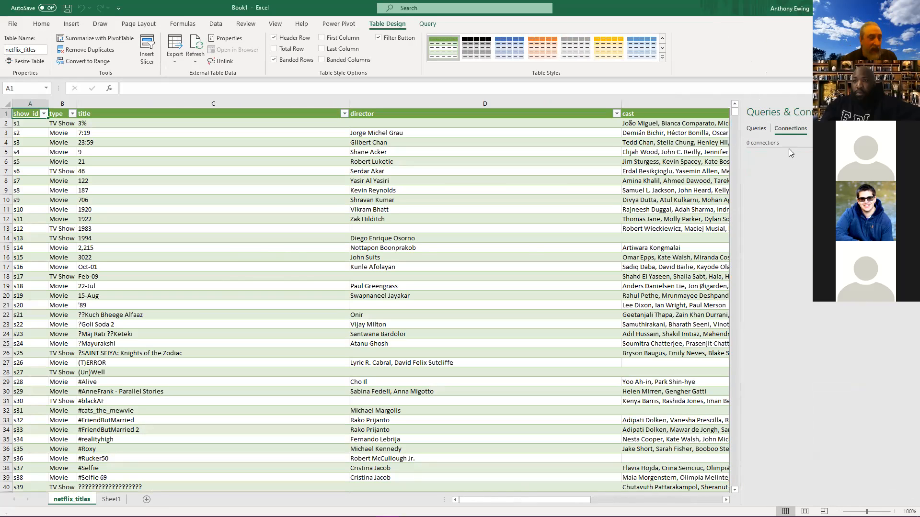
{"action": "left_click", "coordinate": [756, 128]}
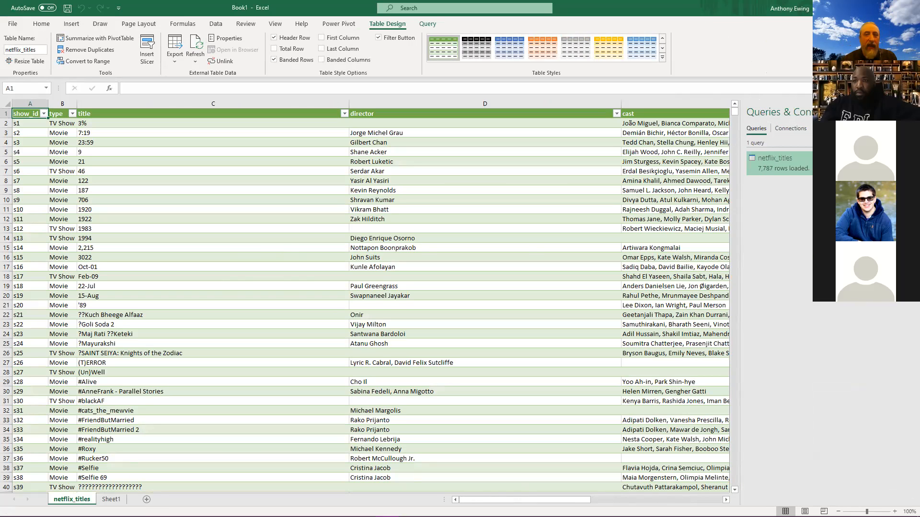
{"action": "left_click", "coordinate": [910, 112]}
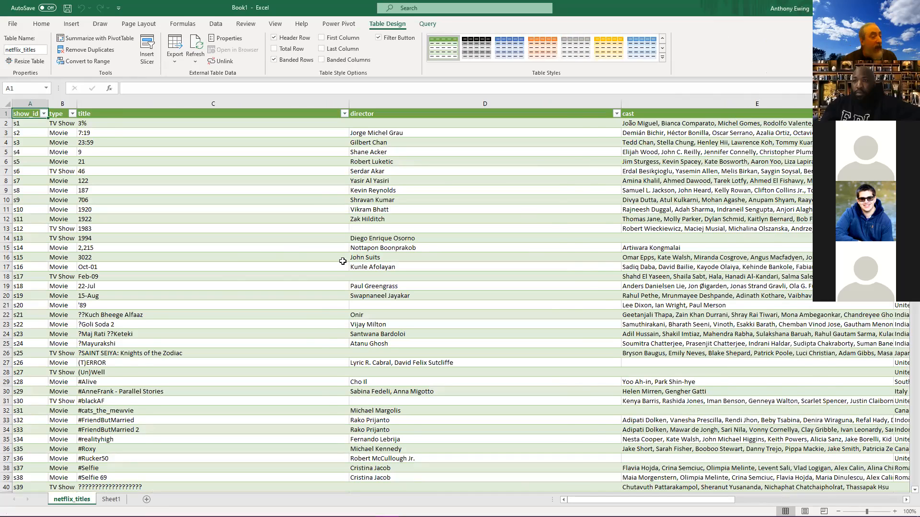
Step: Examine the loaded netflix_titles table's columns and its rows from first to last
{"action": "scroll", "coordinate": [343, 261], "scroll_direction": "down", "scroll_amount": 1}
{"action": "scroll", "coordinate": [343, 261], "scroll_direction": "down", "scroll_amount": 2}
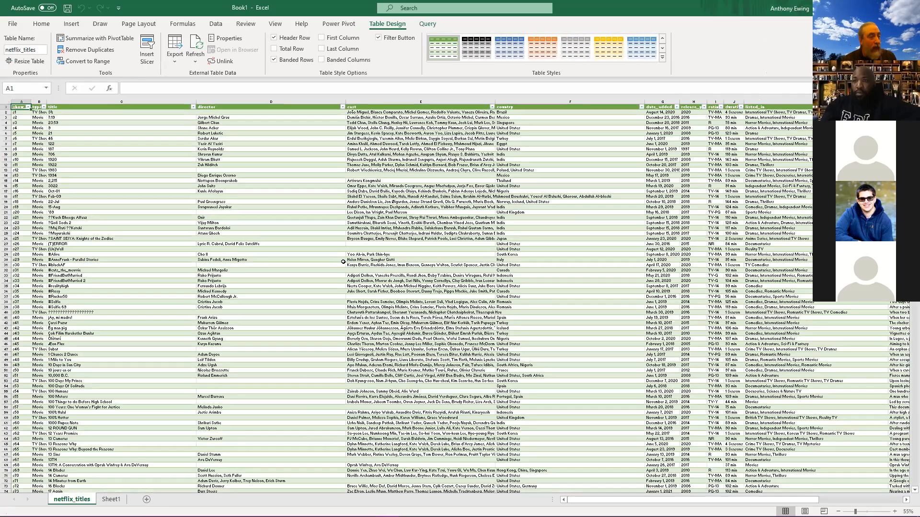
{"action": "scroll", "coordinate": [343, 262], "scroll_direction": "down", "scroll_amount": 1}
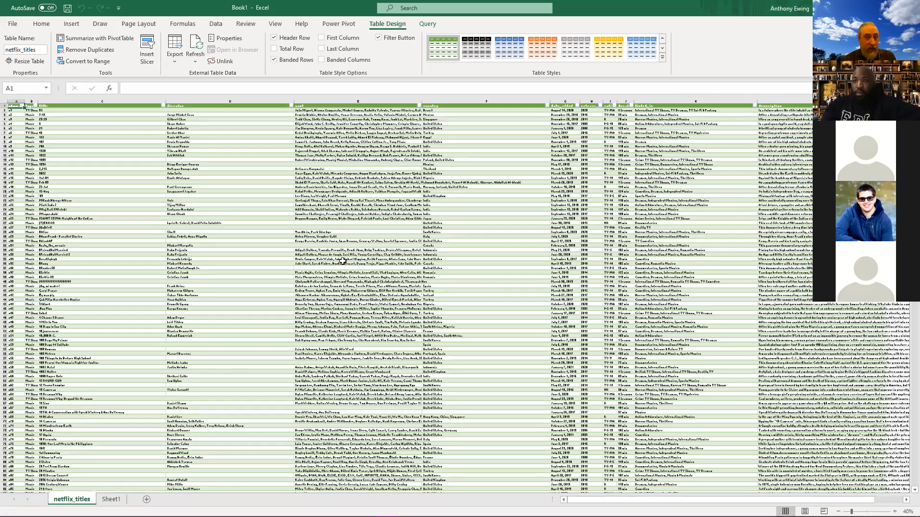
{"action": "scroll", "coordinate": [343, 261], "scroll_direction": "up", "scroll_amount": 5}
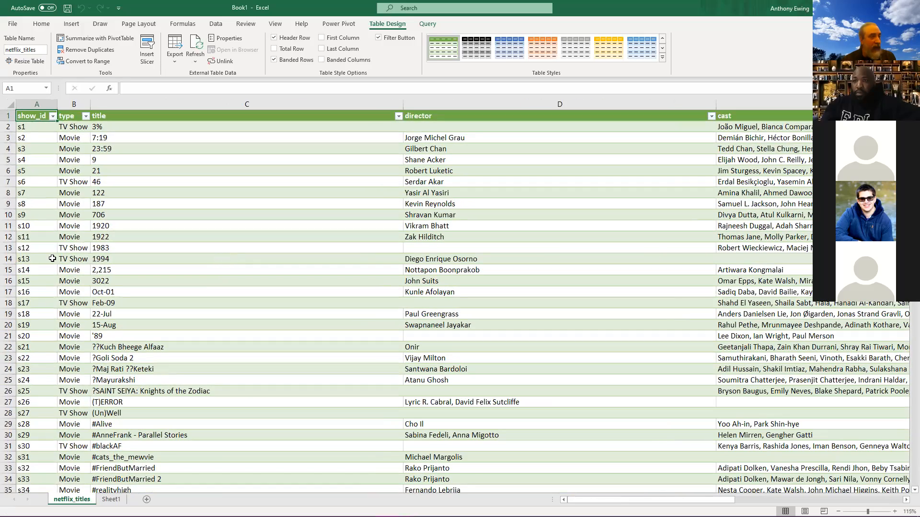
{"action": "left_click", "coordinate": [183, 11]}
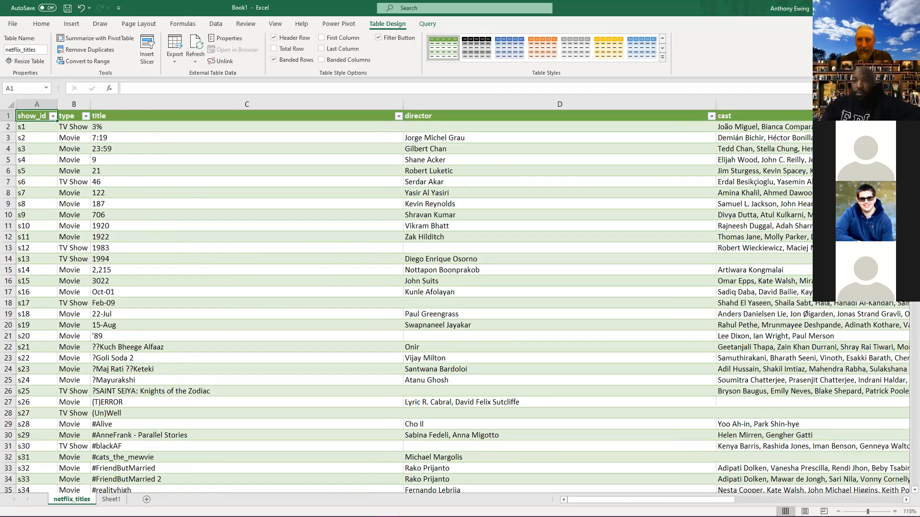
{"action": "scroll", "coordinate": [455, 297], "scroll_direction": "down", "scroll_amount": 20}
{"action": "left_click_drag", "start_coordinate": [902, 370], "coordinate": [905, 490]}
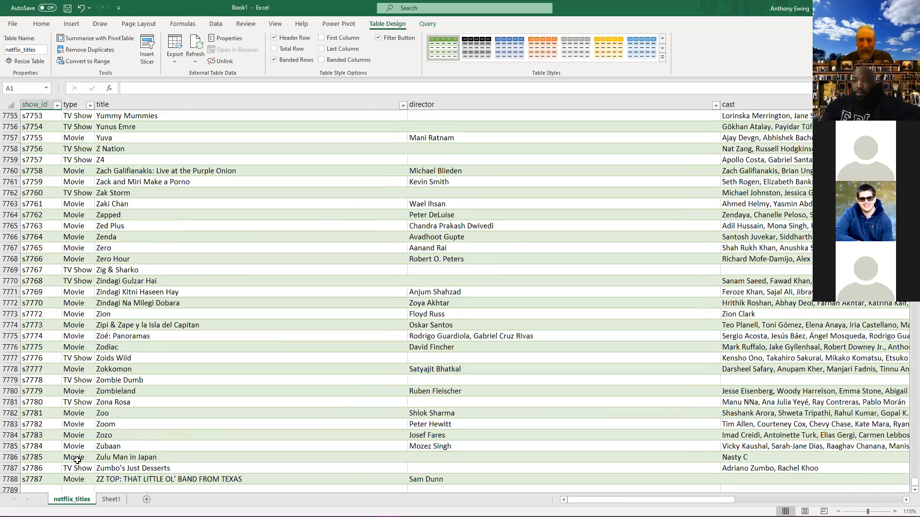
{"action": "scroll", "coordinate": [9, 431], "scroll_direction": "down", "scroll_amount": 2}
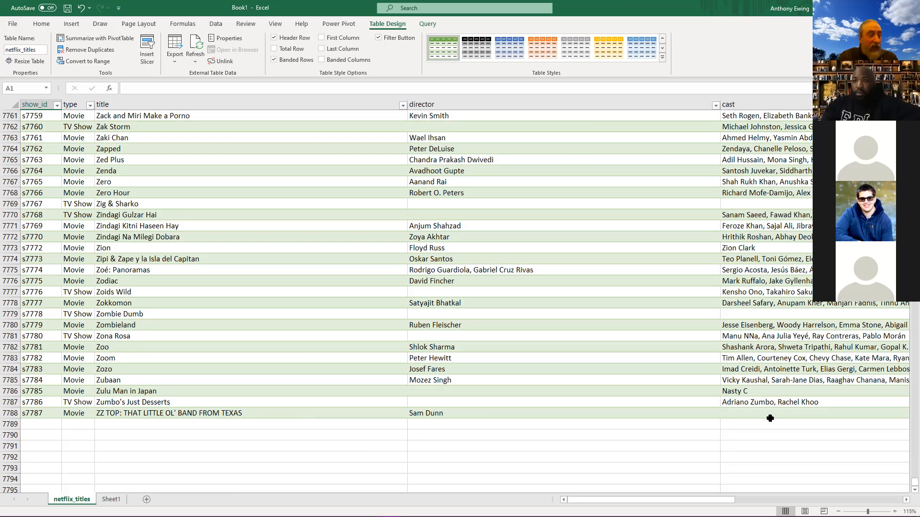
{"action": "left_click_drag", "start_coordinate": [913, 483], "coordinate": [913, 111]}
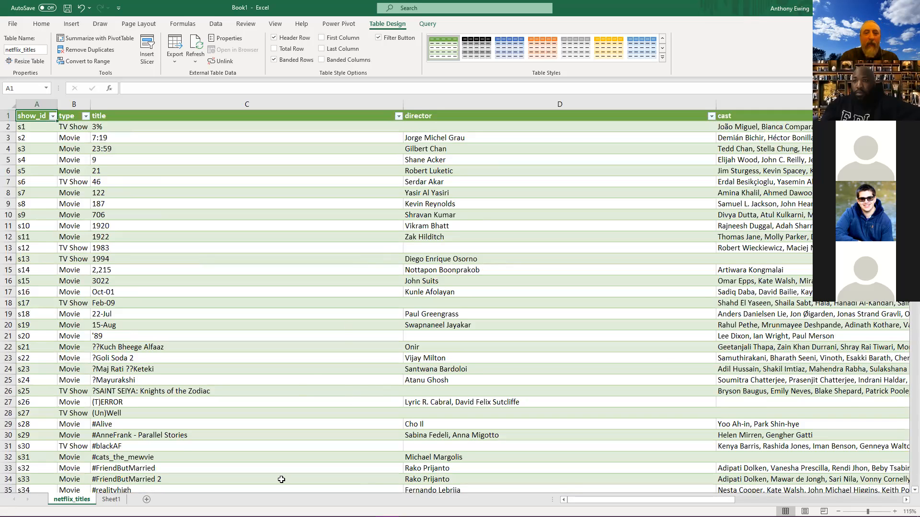
Step: Filter the type column of the netflix_titles table to show only TV Show
{"action": "mouse_move", "coordinate": [248, 516]}
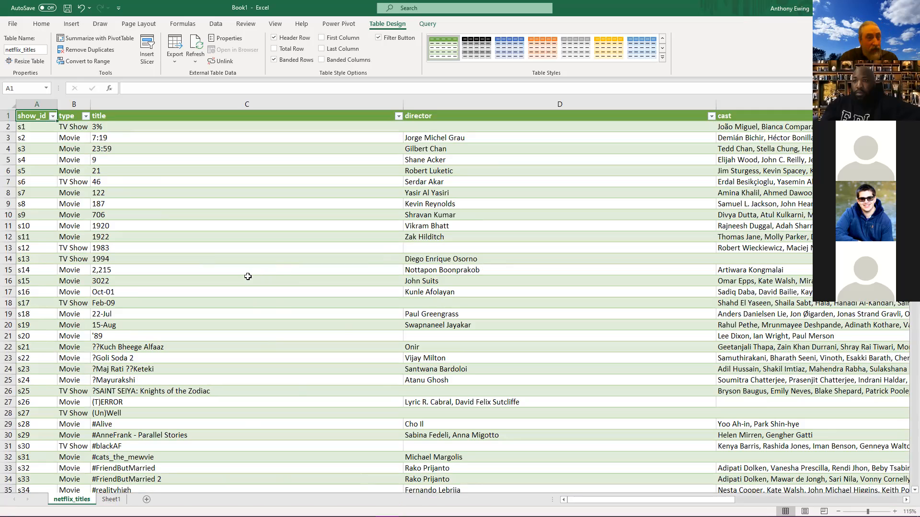
{"action": "left_click", "coordinate": [86, 116]}
{"action": "left_click", "coordinate": [28, 239]}
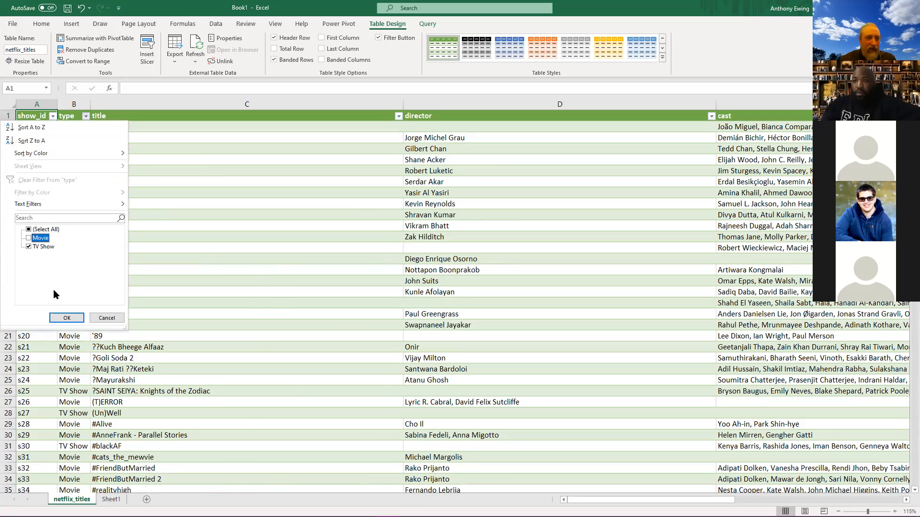
{"action": "left_click", "coordinate": [66, 318]}
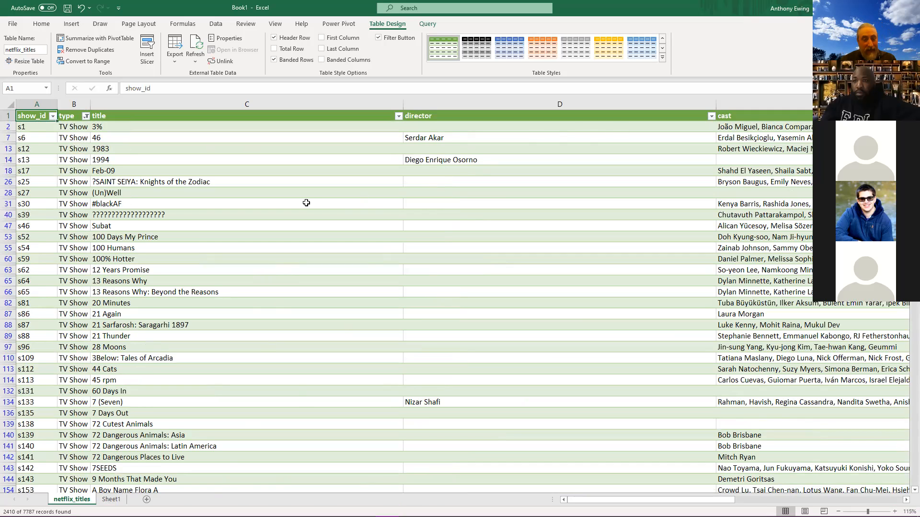
Step: Filter the country column to show only Brazil, leaving out combined entries such as Brazil, United Kingdom
{"action": "mouse_move", "coordinate": [686, 500]}
{"action": "left_mouse_down"}
{"action": "mouse_move", "coordinate": [781, 499]}
{"action": "mouse_move", "coordinate": [742, 485]}
{"action": "mouse_move", "coordinate": [757, 499]}
{"action": "mouse_move", "coordinate": [614, 501]}
{"action": "mouse_move", "coordinate": [668, 501]}
{"action": "left_mouse_up"}
{"action": "left_click_drag", "start_coordinate": [740, 500], "coordinate": [812, 499]}
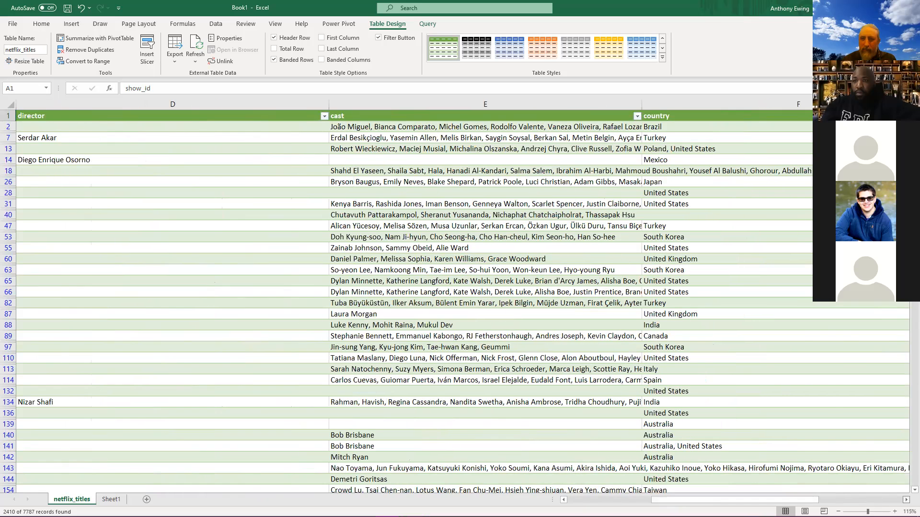
{"action": "scroll", "coordinate": [581, 274], "scroll_direction": "right", "scroll_amount": 2}
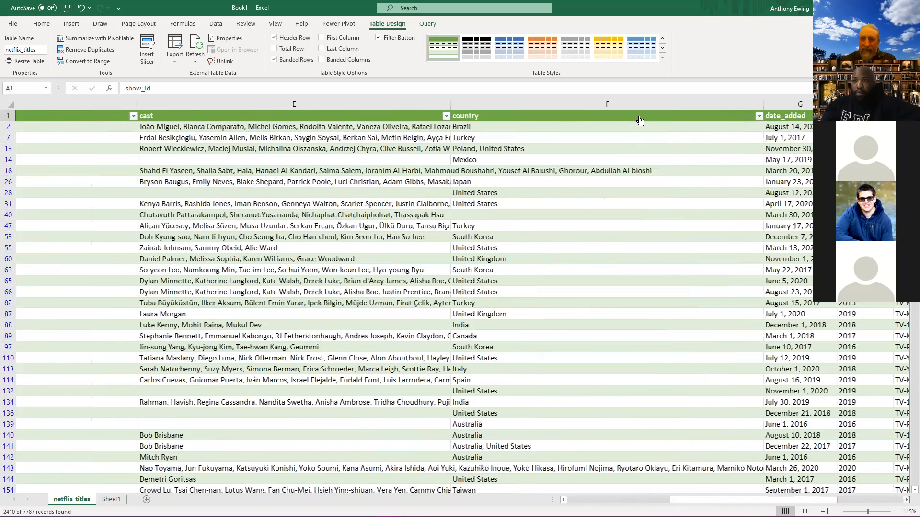
{"action": "left_click", "coordinate": [637, 117]}
{"action": "left_click", "coordinate": [542, 230]}
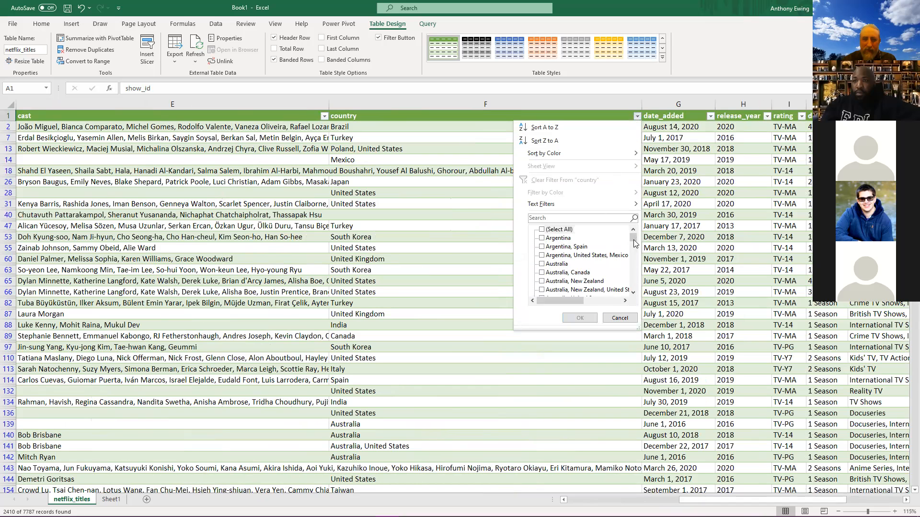
{"action": "left_click", "coordinate": [633, 293]}
{"action": "left_click", "coordinate": [633, 293]}
{"action": "left_click", "coordinate": [633, 293]}
{"action": "left_click", "coordinate": [633, 293]}
{"action": "left_click", "coordinate": [633, 293]}
{"action": "left_click", "coordinate": [633, 293]}
{"action": "left_click", "coordinate": [633, 293]}
{"action": "left_click", "coordinate": [633, 293]}
{"action": "left_click", "coordinate": [543, 273]}
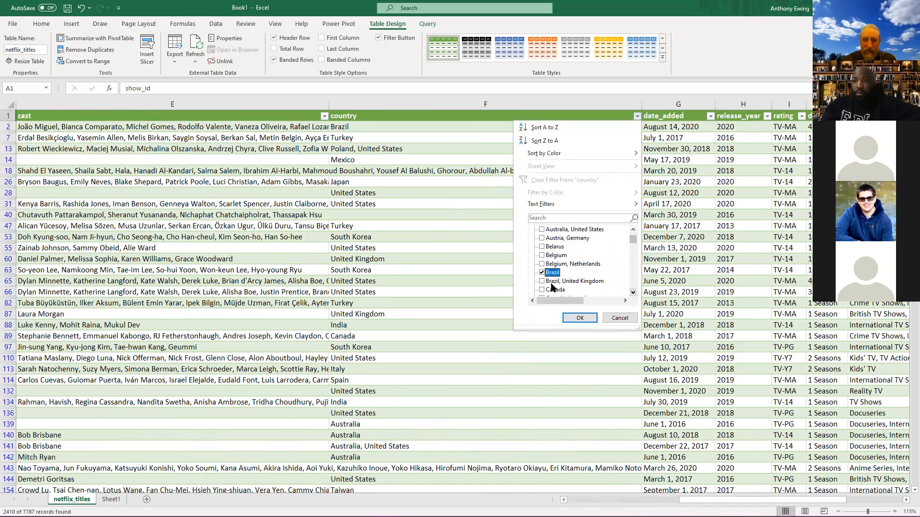
{"action": "left_click", "coordinate": [542, 281]}
{"action": "left_click", "coordinate": [578, 282]}
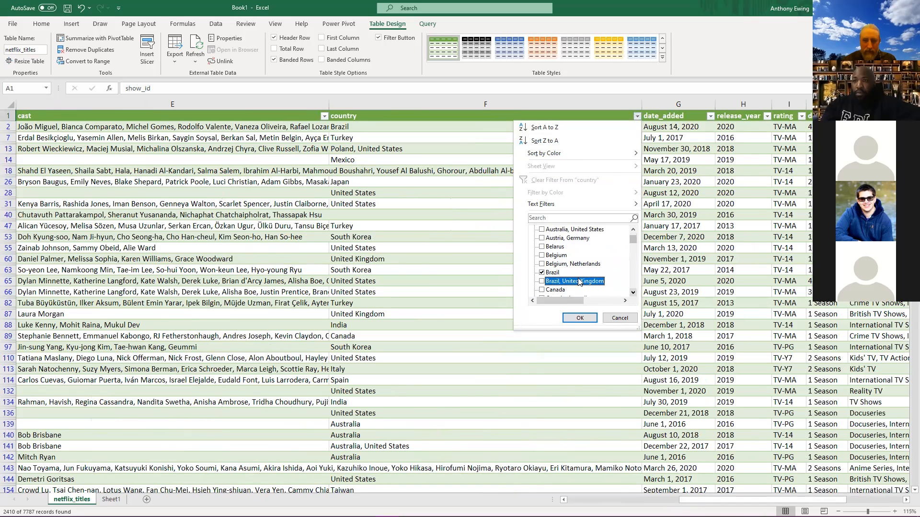
{"action": "left_click", "coordinate": [565, 320]}
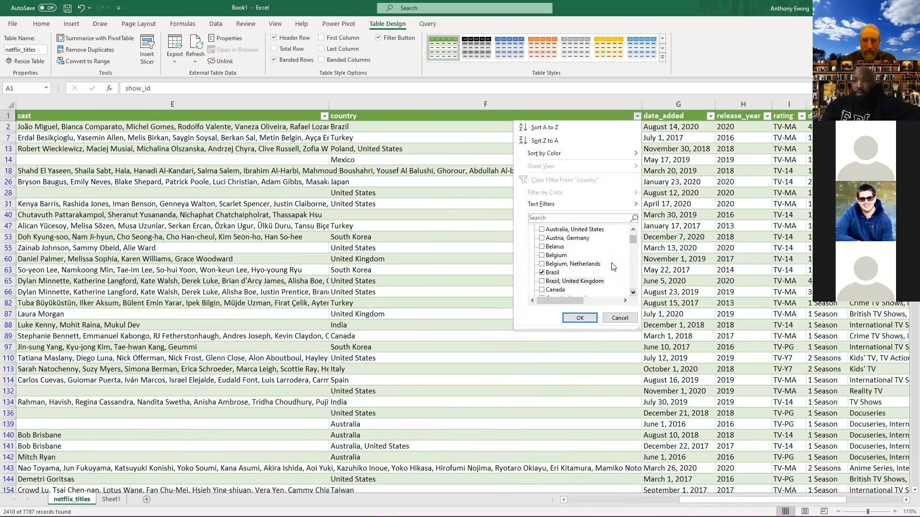
{"action": "left_click_drag", "start_coordinate": [634, 241], "coordinate": [634, 293]}
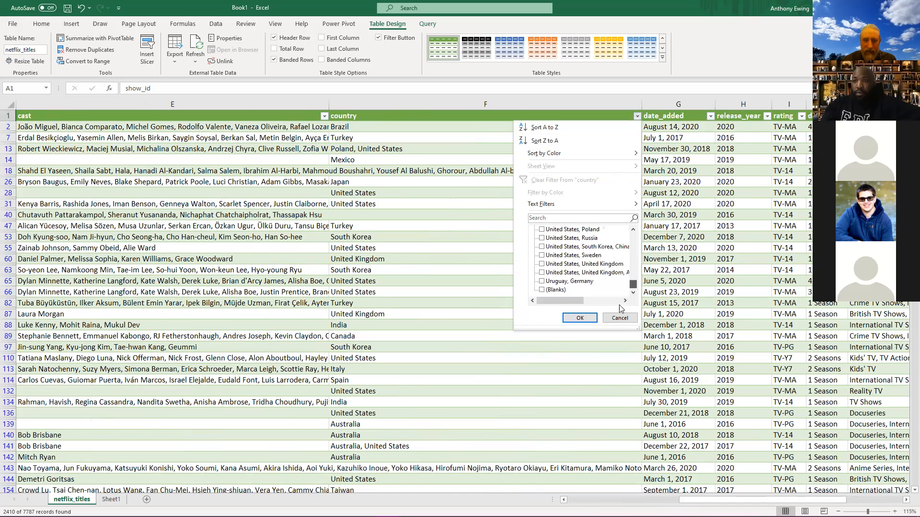
{"action": "left_click", "coordinate": [579, 318]}
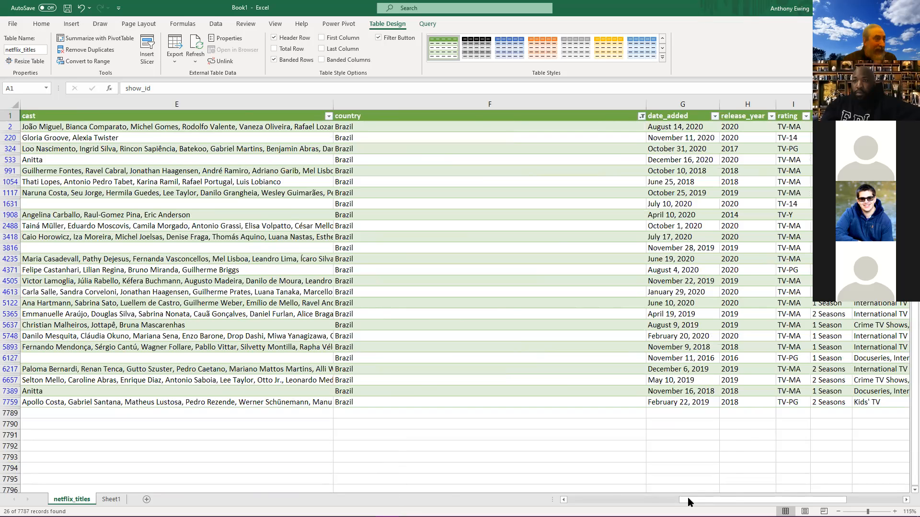
Step: Filter the release_year column to show only 2020
{"action": "left_click", "coordinate": [771, 116]}
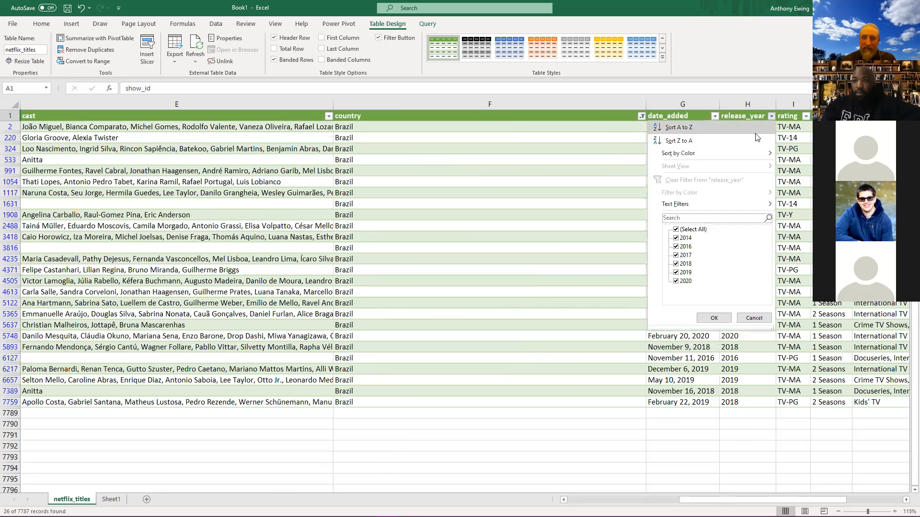
{"action": "left_click", "coordinate": [676, 230]}
{"action": "left_click", "coordinate": [677, 281]}
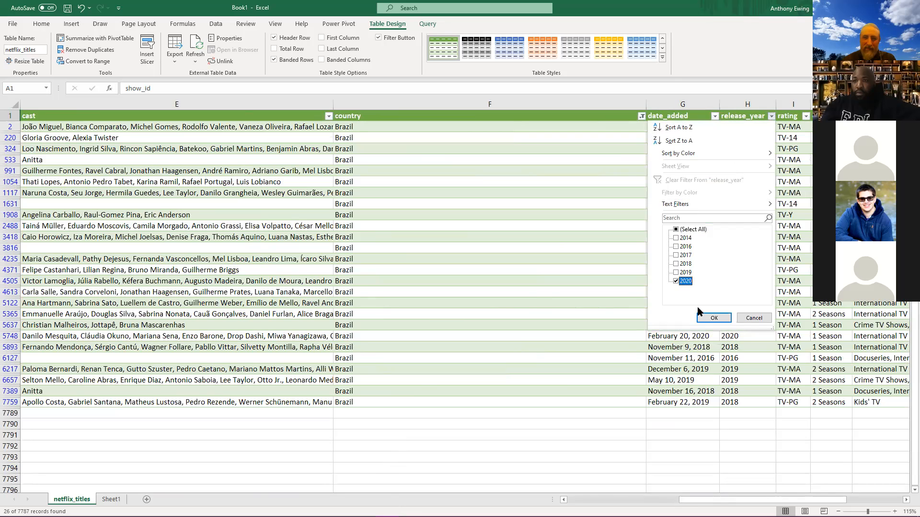
{"action": "left_click", "coordinate": [712, 319]}
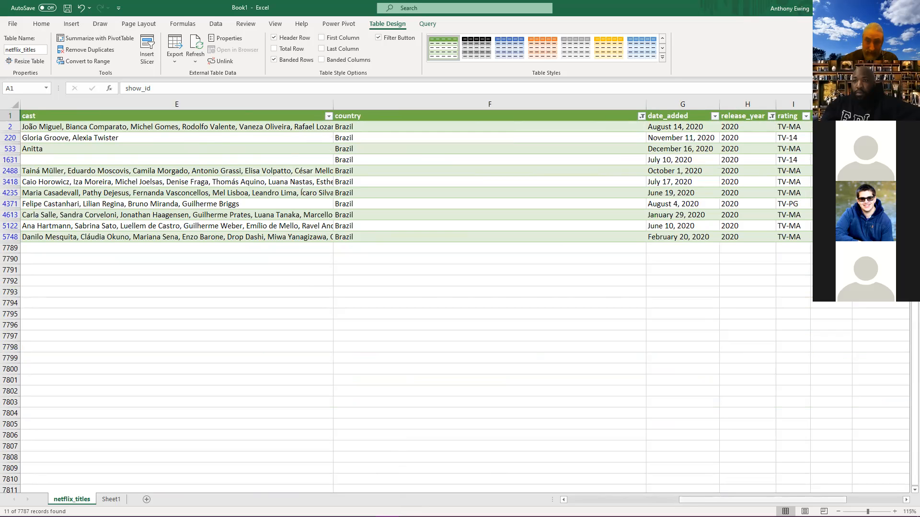
Step: Narrow the title and director columns to fit the filtered entries more closely
{"action": "left_click_drag", "start_coordinate": [695, 499], "coordinate": [558, 497]}
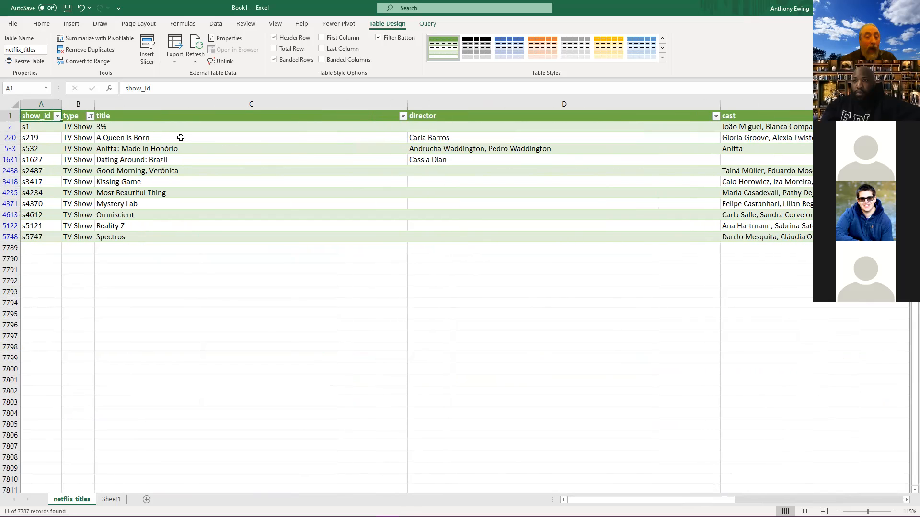
{"action": "left_click", "coordinate": [194, 249]}
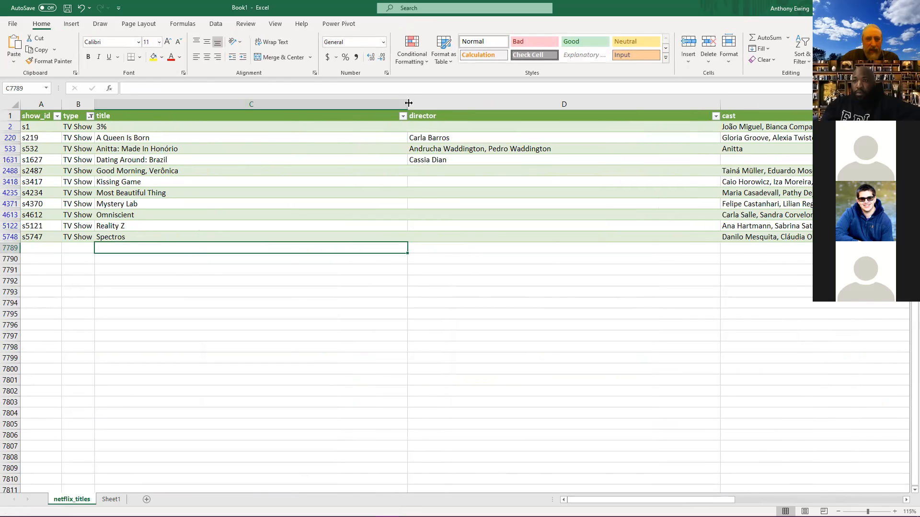
{"action": "left_click_drag", "start_coordinate": [408, 104], "coordinate": [190, 104]}
{"action": "left_click_drag", "start_coordinate": [498, 104], "coordinate": [296, 128]}
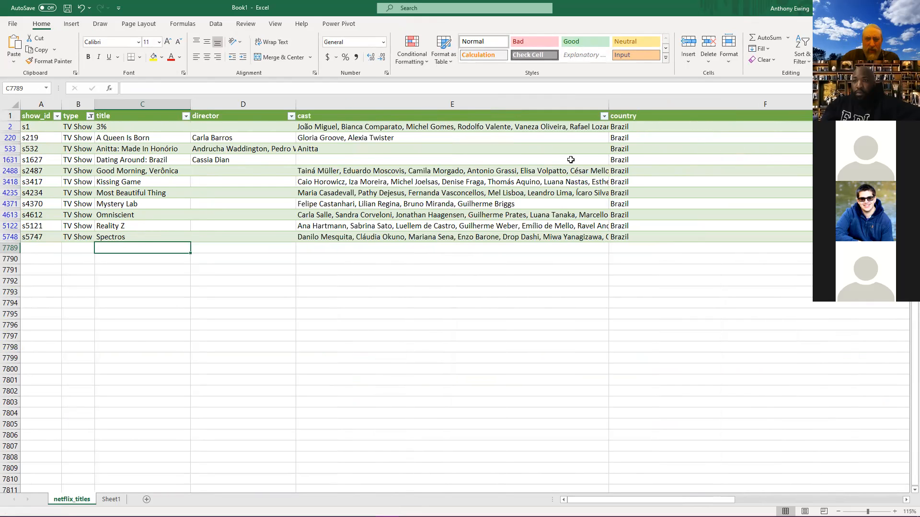
Step: Narrow the cast and country columns of the netflix_titles table so more columns fit in view
{"action": "left_click_drag", "start_coordinate": [609, 104], "coordinate": [422, 114]}
{"action": "left_click_drag", "start_coordinate": [733, 103], "coordinate": [450, 107]}
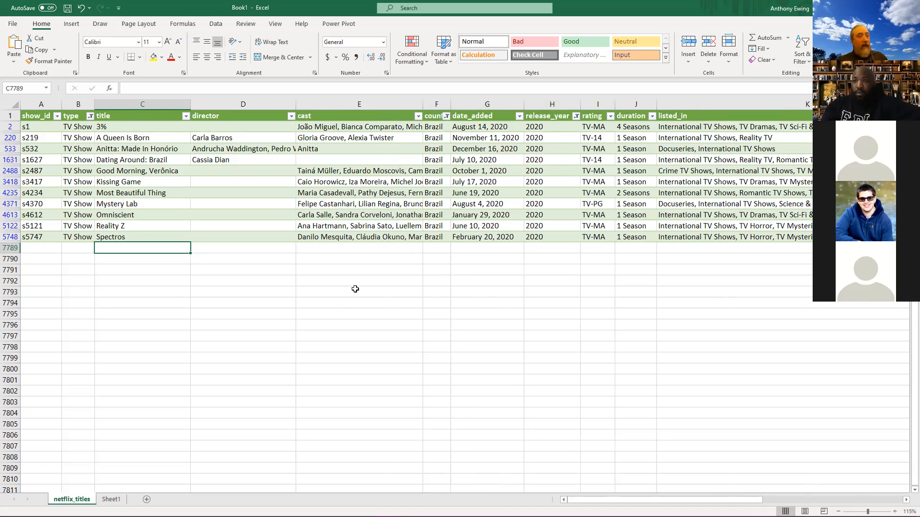
{"action": "left_click", "coordinate": [48, 252]}
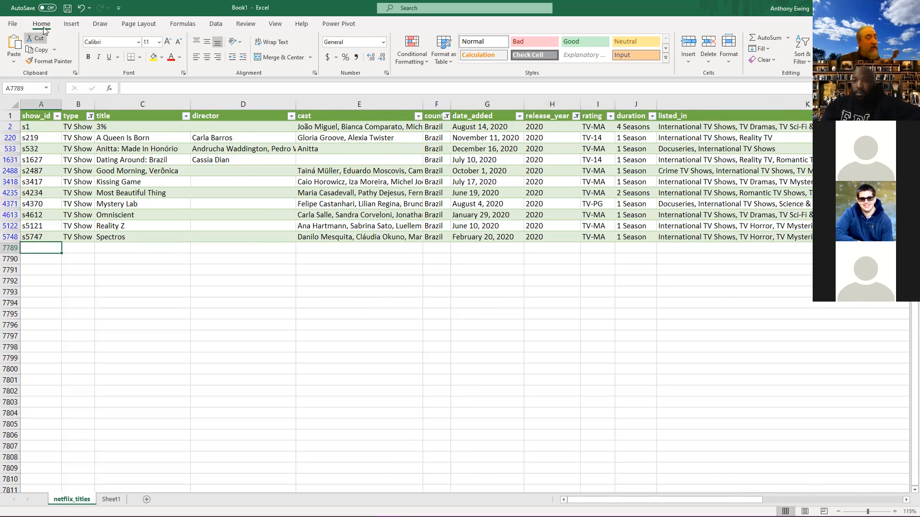
Step: Save the workbook in Documents, named with the student's full name followed by u7
{"action": "left_click", "coordinate": [67, 8]}
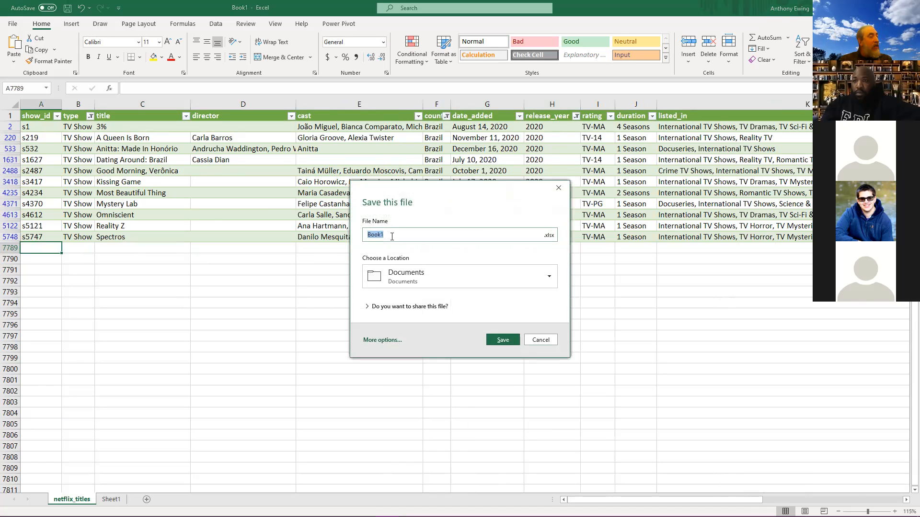
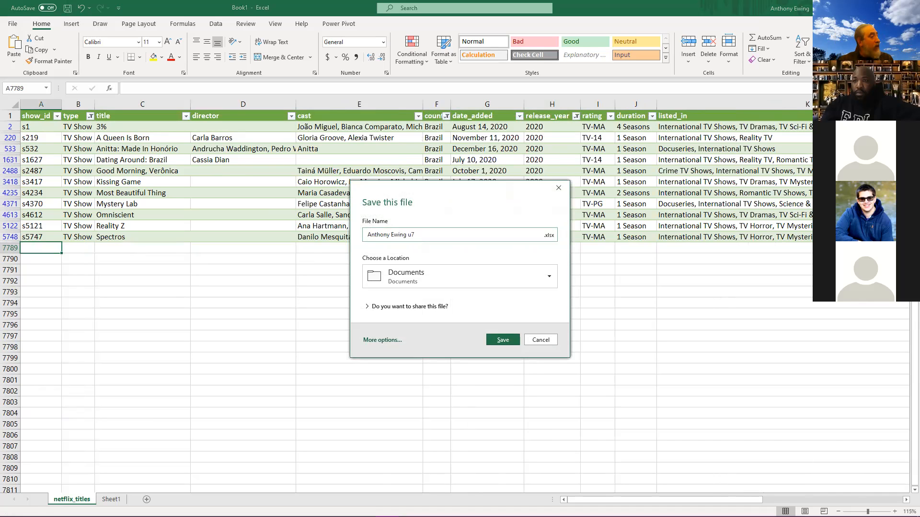
{"action": "left_click", "coordinate": [502, 340]}
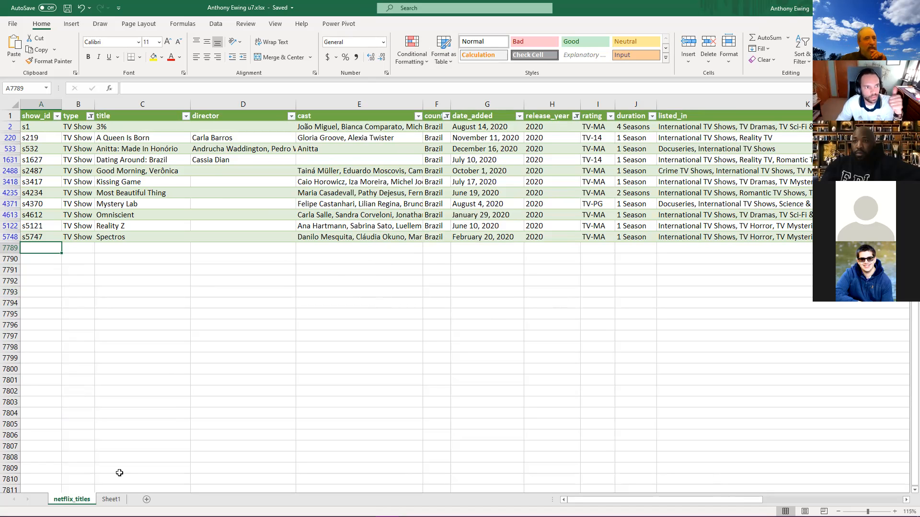
Step: Capture a screenshot of the filtered netflix_titles table and switch to Sheet1
{"action": "left_click", "coordinate": [413, 369]}
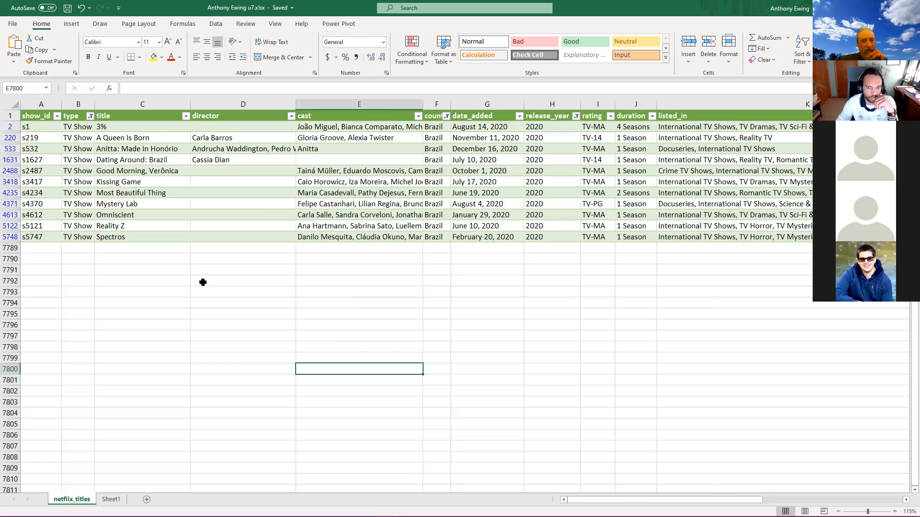
{"action": "key", "text": "Print"}
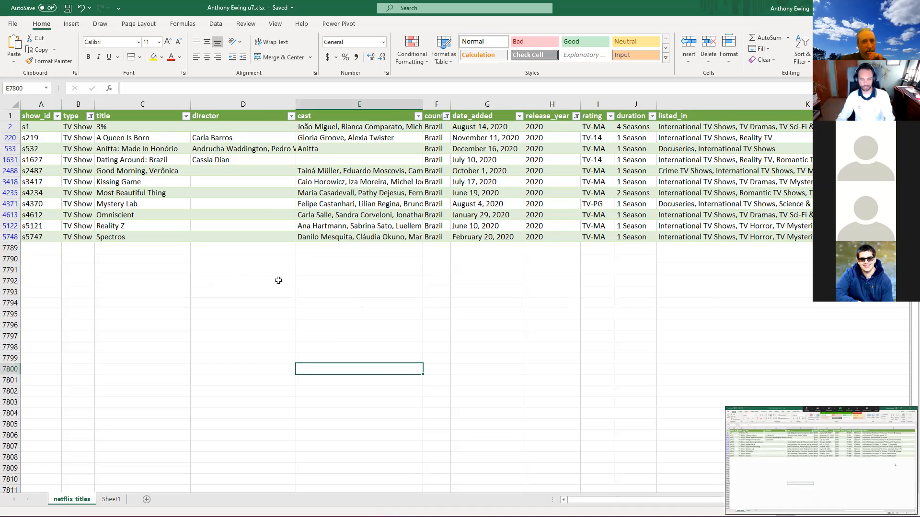
{"action": "key", "text": "ctrl+Page_Down"}
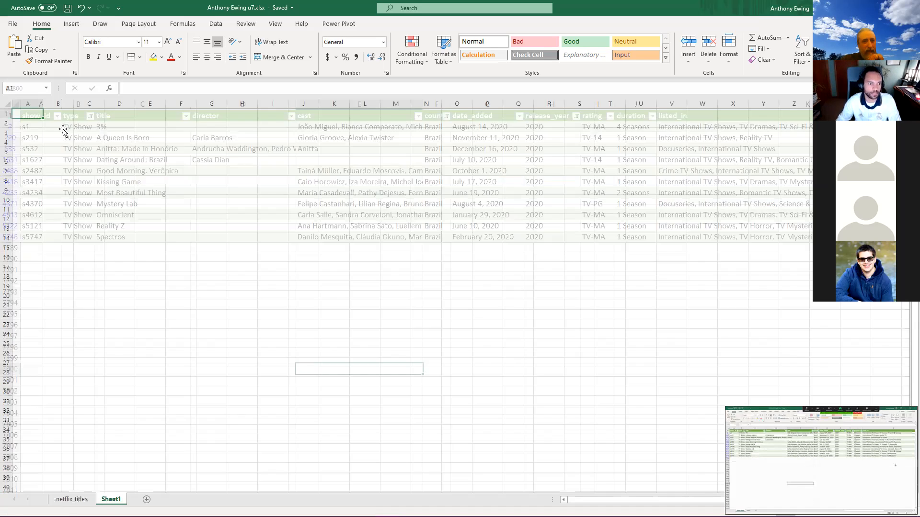
Step: Widen column B on Sheet1 and enter the label "Screeshot" in cell B2
{"action": "left_click_drag", "start_coordinate": [73, 102], "coordinate": [202, 104]}
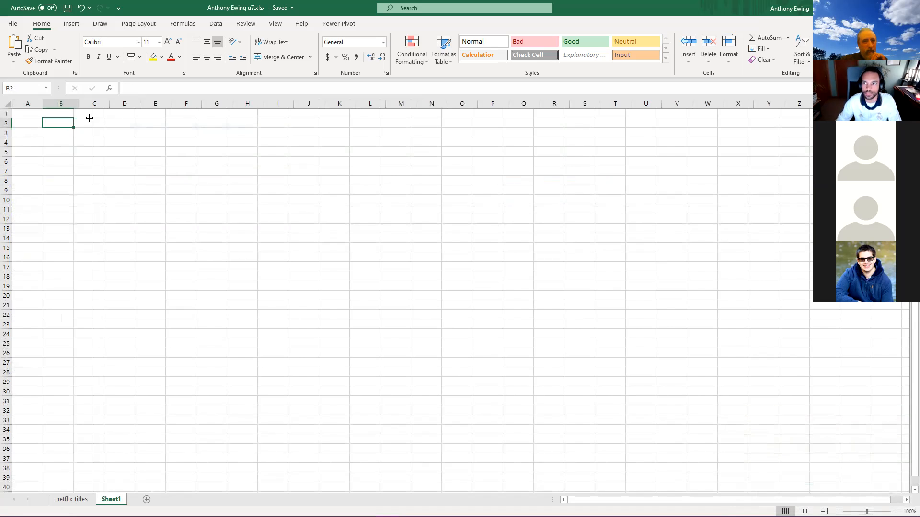
{"action": "type", "text": "Scre"}
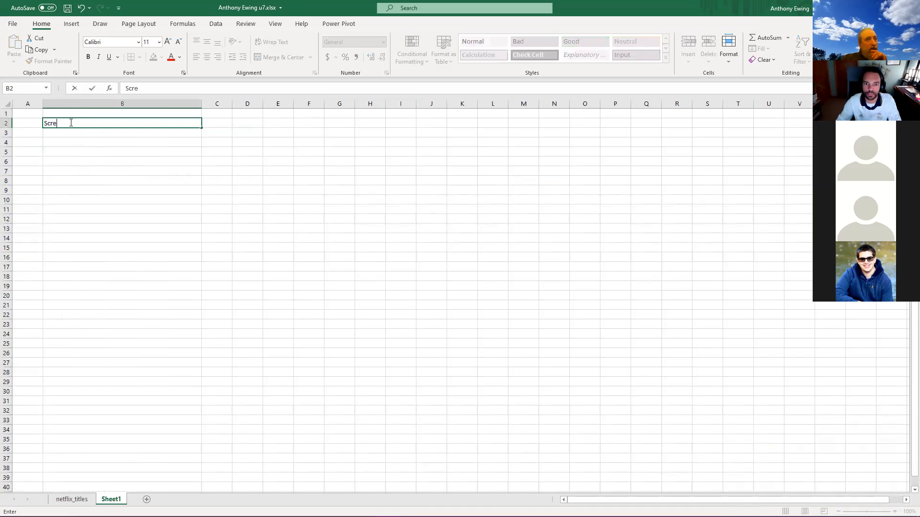
{"action": "type", "text": "eshot"}
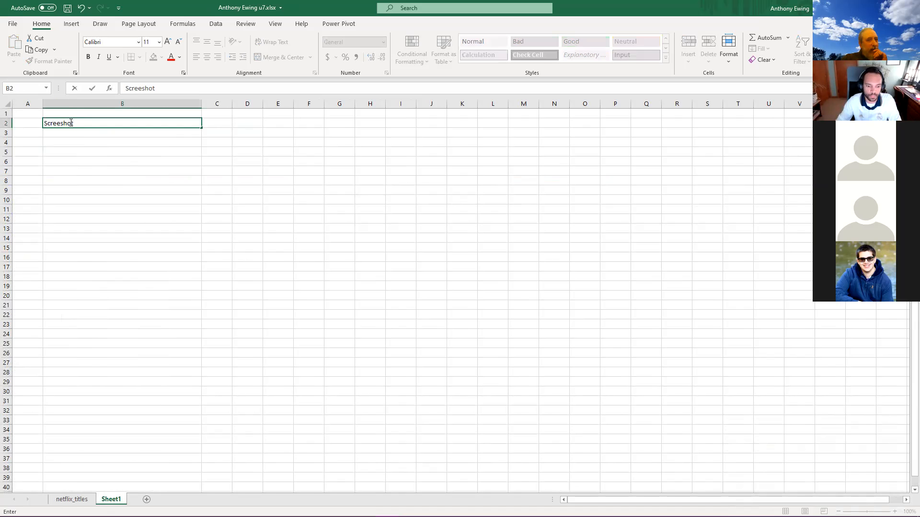
{"action": "key", "text": "Return"}
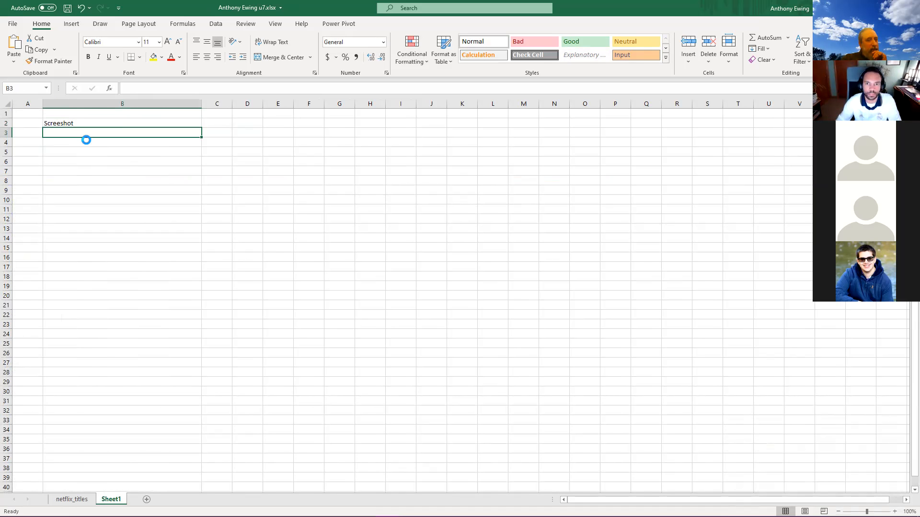
Step: Paste the captured screenshot below the label and shrink it to span about rows 4 to 13
{"action": "key", "text": "ctrl+v"}
{"action": "left_click_drag", "start_coordinate": [147, 168], "coordinate": [149, 182]}
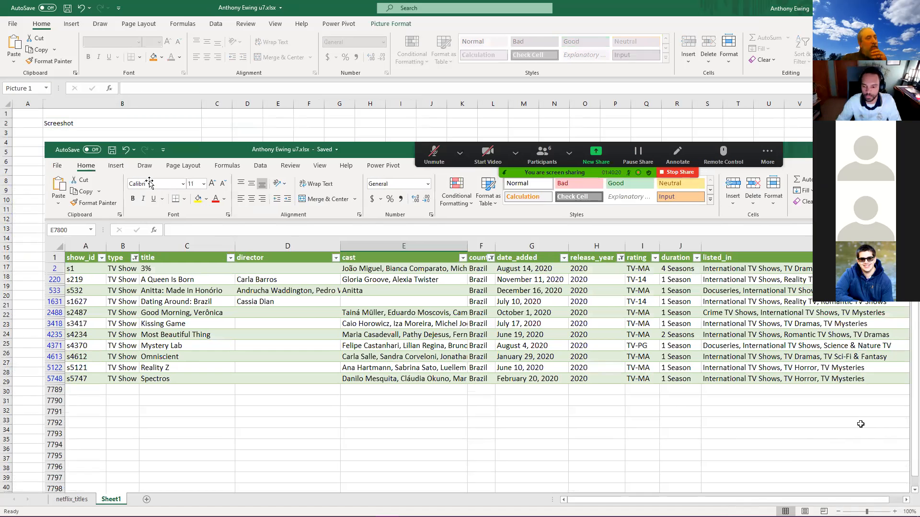
{"action": "scroll", "coordinate": [527, 400], "scroll_direction": "down", "scroll_amount": 3}
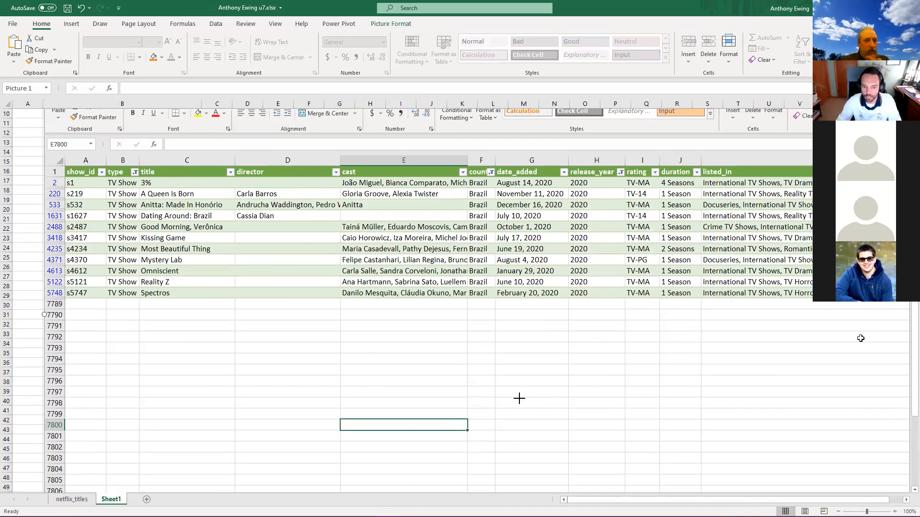
{"action": "scroll", "coordinate": [335, 297], "scroll_direction": "down", "scroll_amount": 3}
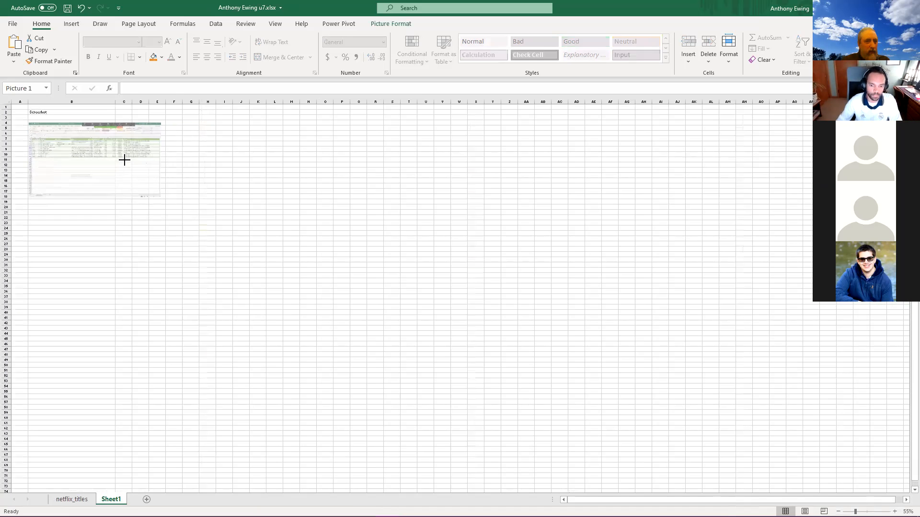
{"action": "scroll", "coordinate": [71, 169], "scroll_direction": "up", "scroll_amount": 2}
{"action": "scroll", "coordinate": [67, 164], "scroll_direction": "up", "scroll_amount": 4}
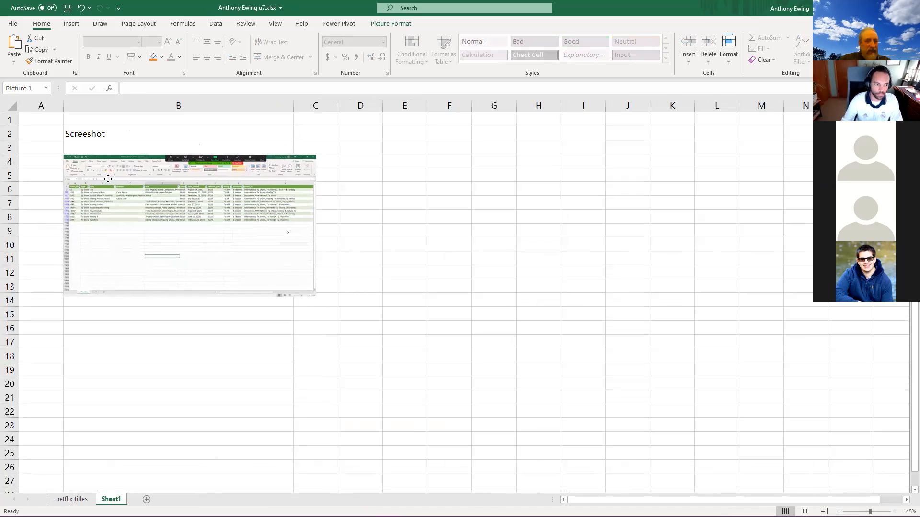
Step: Enlarge the pasted screenshot to about row 20 and crop away most of the empty rows at its bottom
{"action": "left_click", "coordinate": [108, 147]}
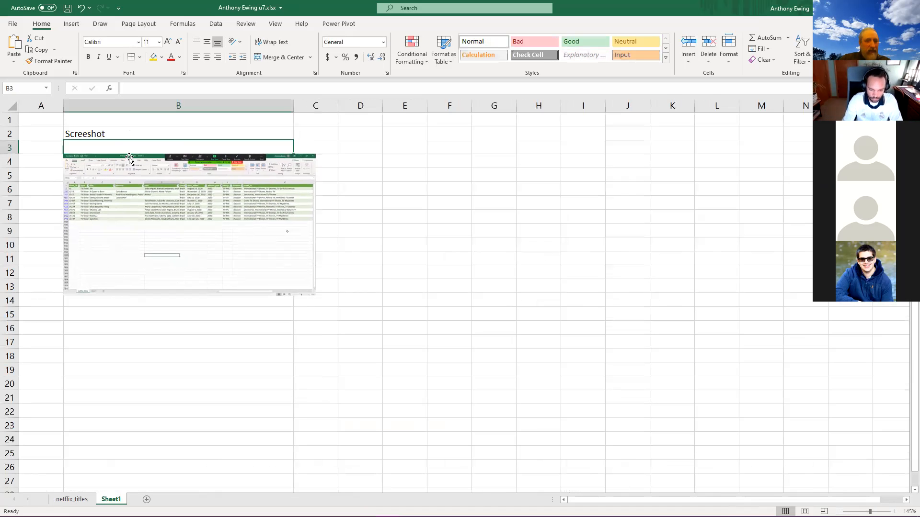
{"action": "left_click", "coordinate": [118, 181]}
{"action": "left_click_drag", "start_coordinate": [318, 294], "coordinate": [429, 392]}
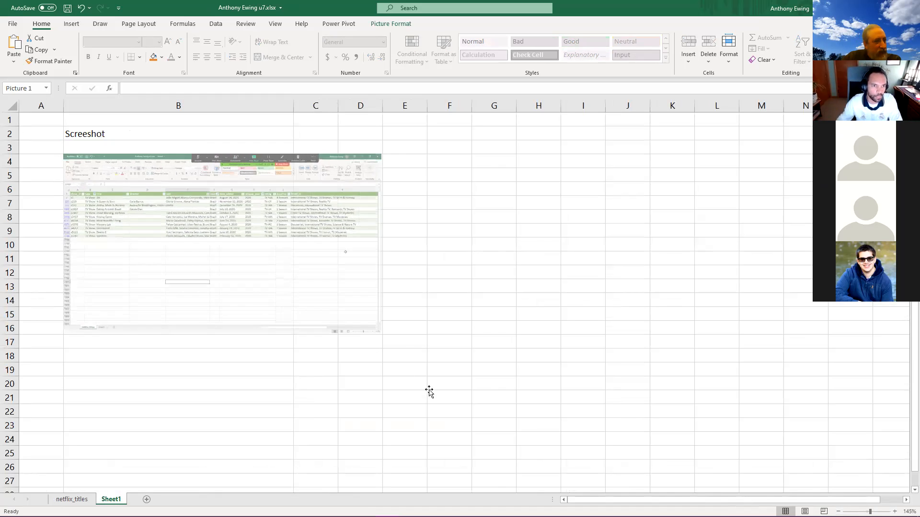
{"action": "right_click", "coordinate": [370, 310]}
{"action": "left_click", "coordinate": [402, 288]}
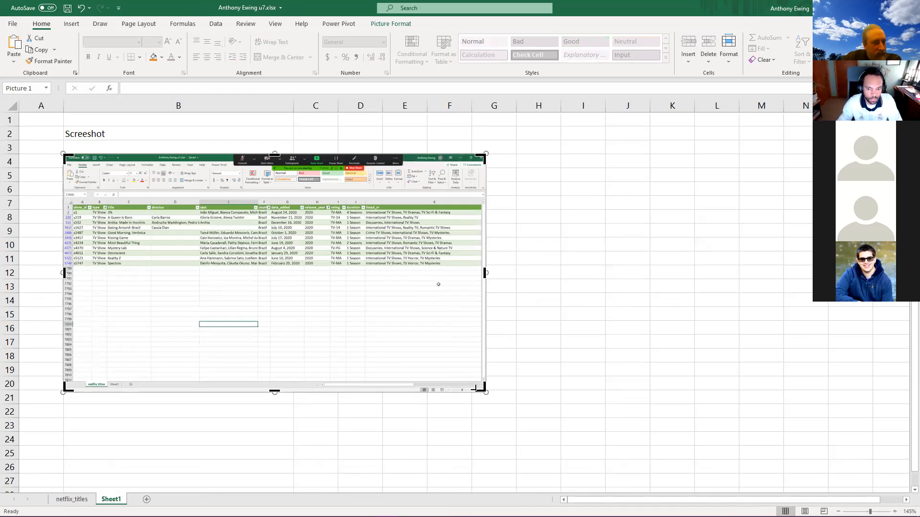
{"action": "left_click_drag", "start_coordinate": [274, 391], "coordinate": [274, 288]}
{"action": "left_click", "coordinate": [530, 269]}
Step: Enlarge the cropped screenshot to reach about column J and row 17, and save the workbook from the netflix_titles sheet
{"action": "left_click", "coordinate": [484, 289]}
{"action": "left_click_drag", "start_coordinate": [536, 321], "coordinate": [582, 344]}
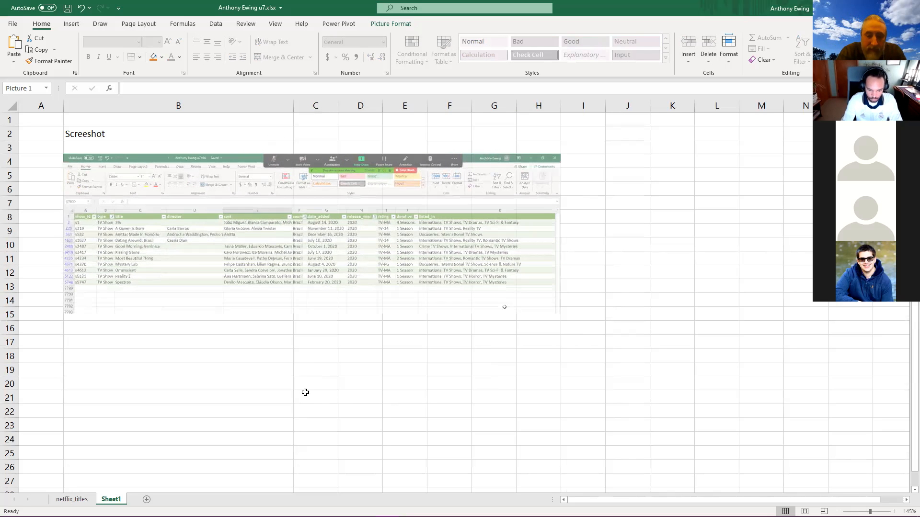
{"action": "left_click", "coordinate": [265, 380]}
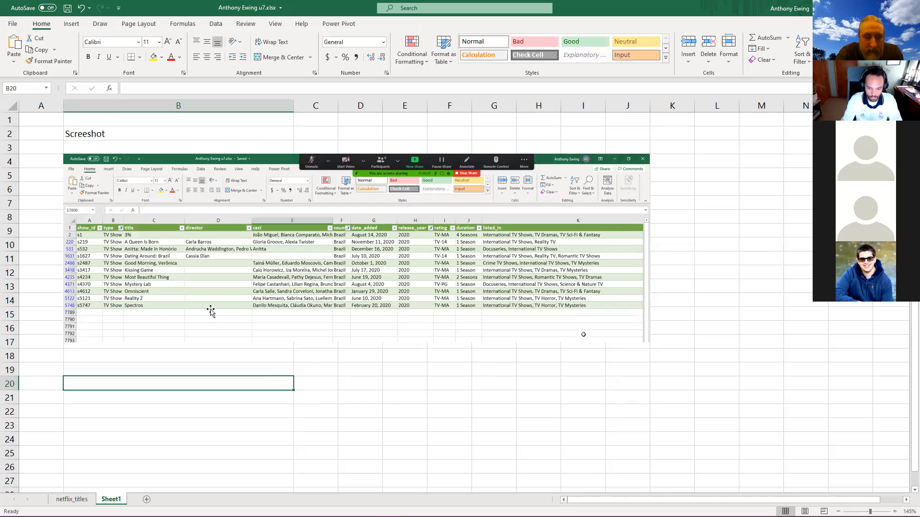
{"action": "left_click", "coordinate": [72, 499]}
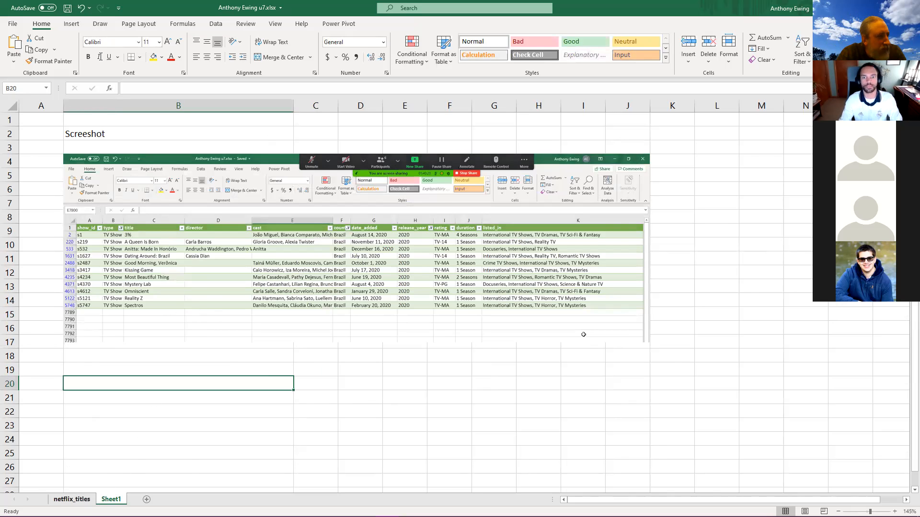
{"action": "key", "text": "ctrl+s"}
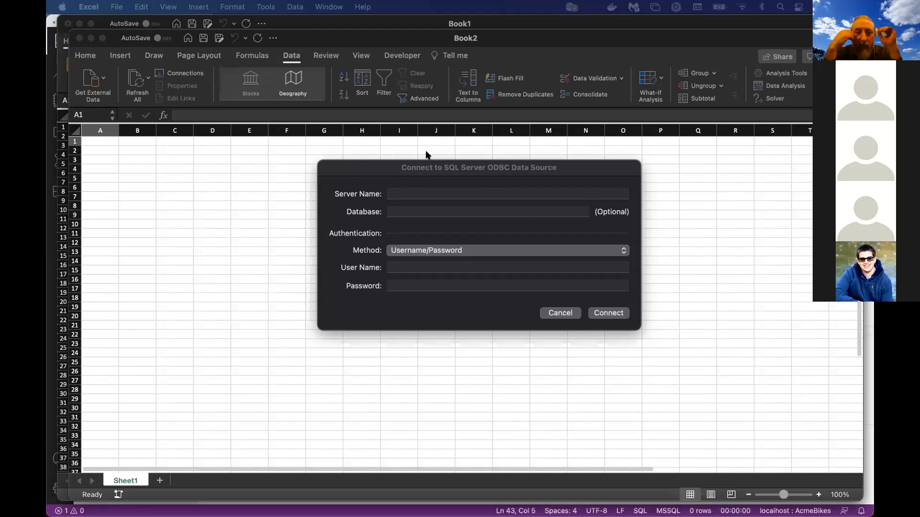
Step: Set the server name of the SQL Server ODBC connection to 10.17.2.110
{"action": "left_click", "coordinate": [496, 193]}
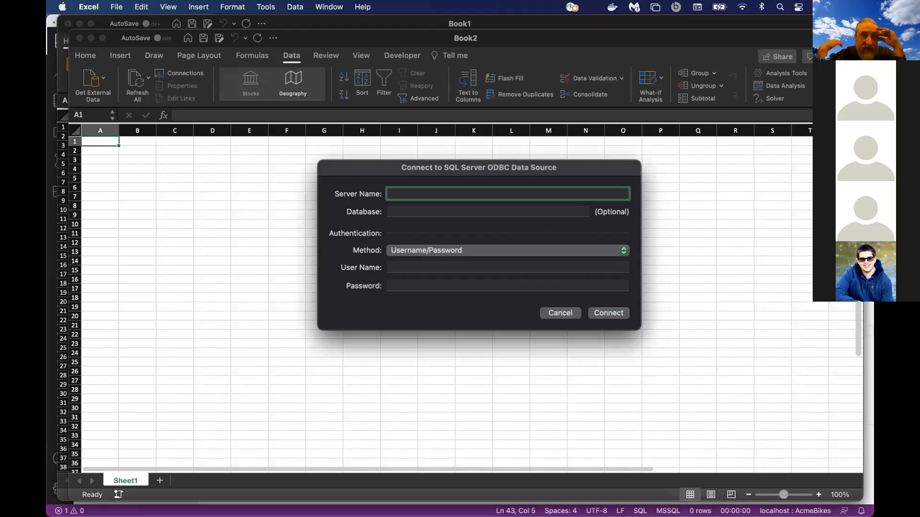
{"action": "key", "text": "super+Tab"}
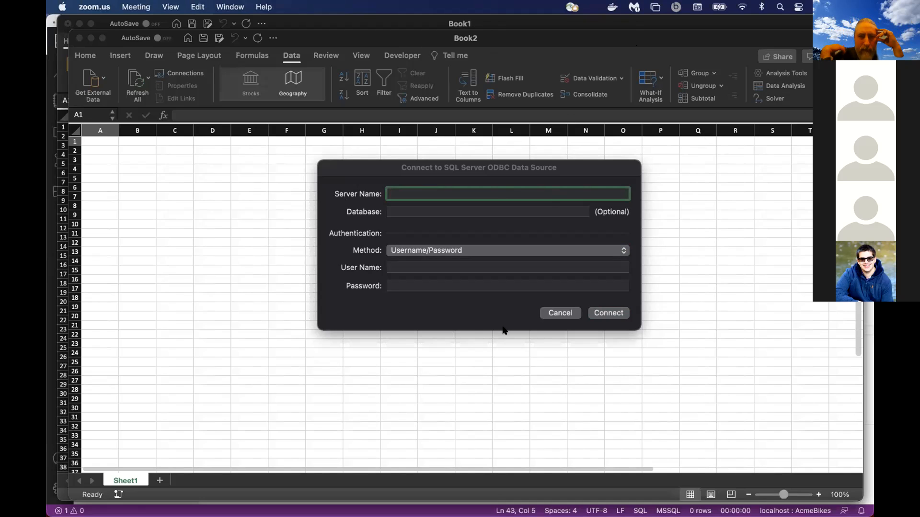
{"action": "left_click", "coordinate": [430, 194]}
{"action": "type", "text": "1"}
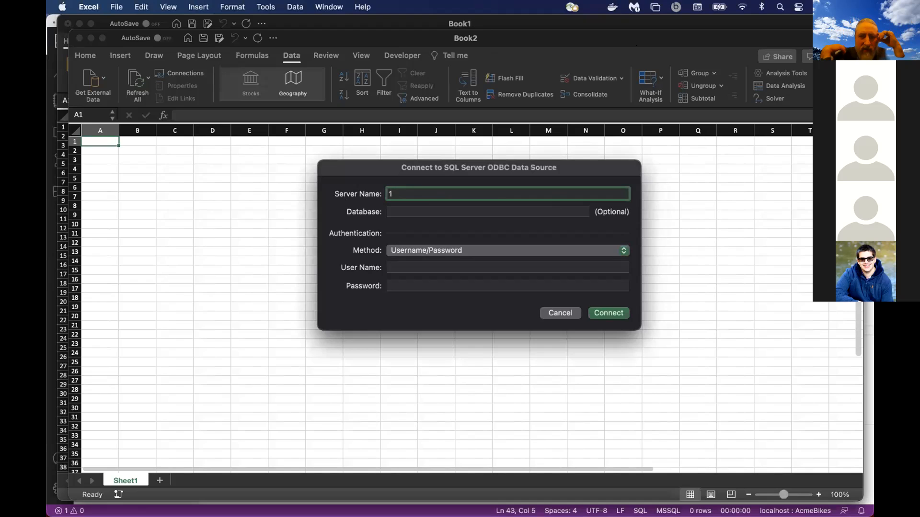
{"action": "type", "text": "0.0"}
{"action": "type", "text": "0"}
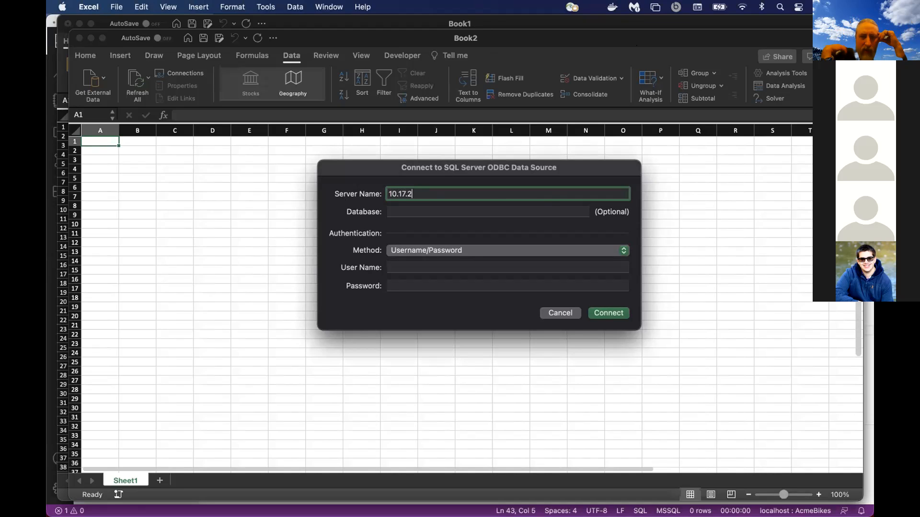
Step: Set the connection's user name to data-student, leaving the database blank
{"action": "key", "text": "Tab"}
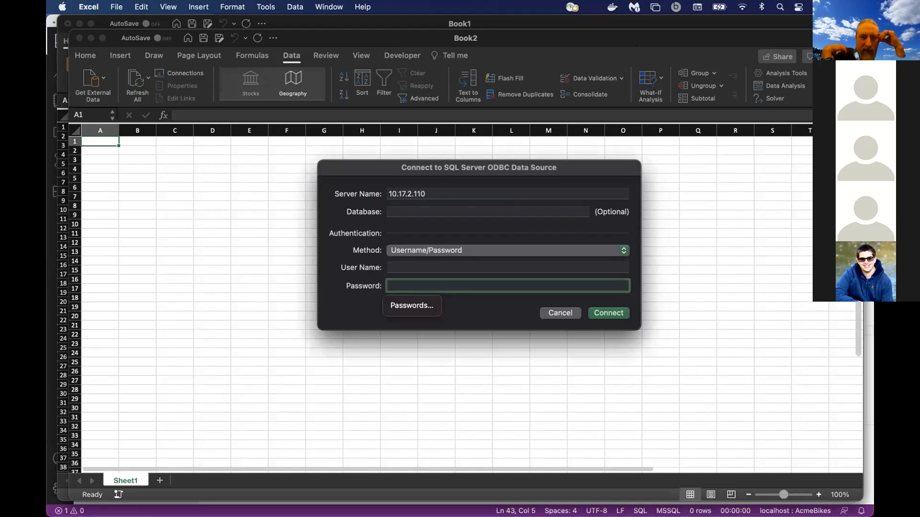
{"action": "key", "text": "shift+Tab"}
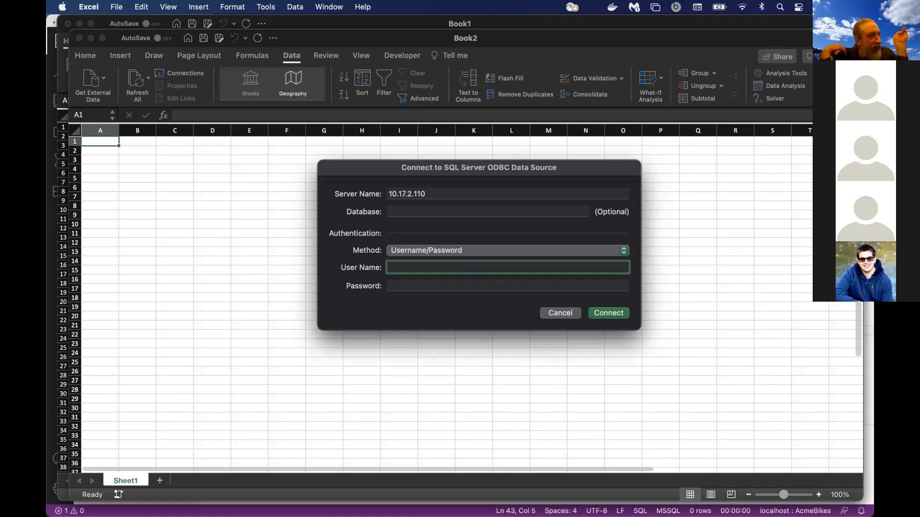
{"action": "mouse_move", "coordinate": [563, 494]}
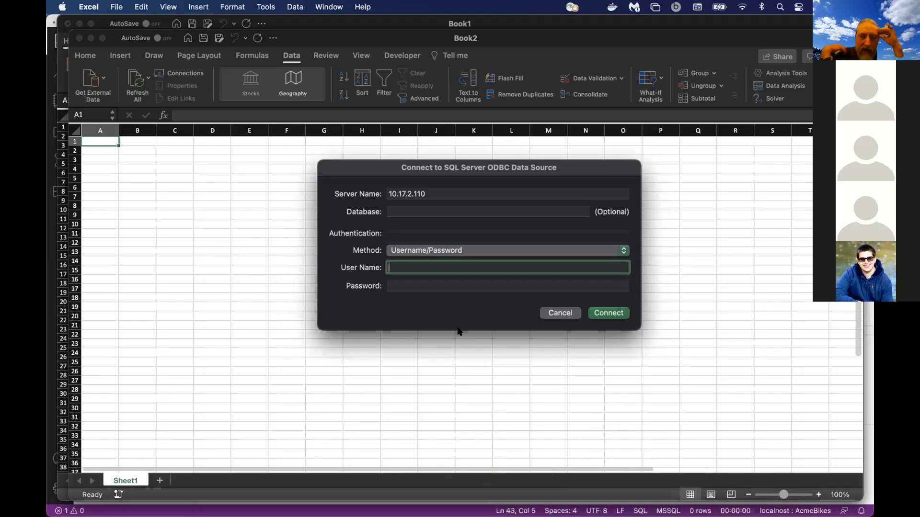
{"action": "type", "text": "data"}
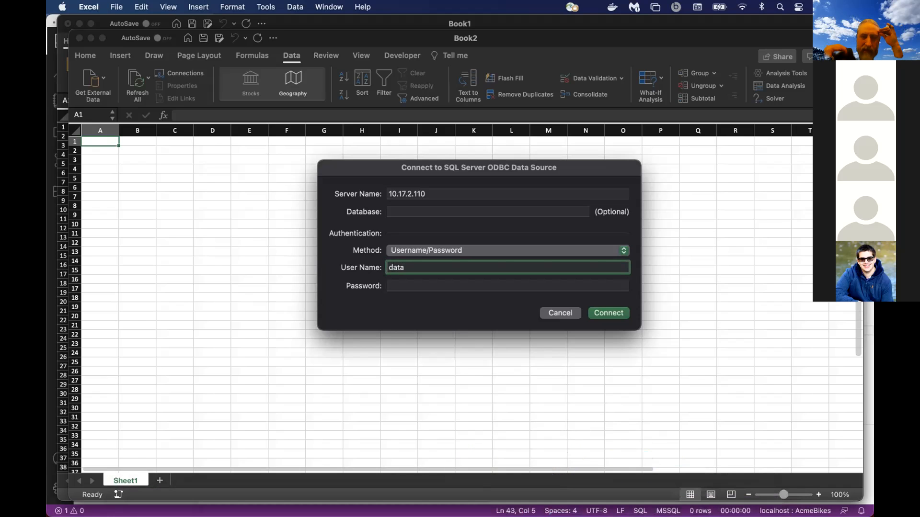
{"action": "type", "text": "-student"}
Step: Enter the account password and connect to the SQL Server data source
{"action": "key", "text": "Tab"}
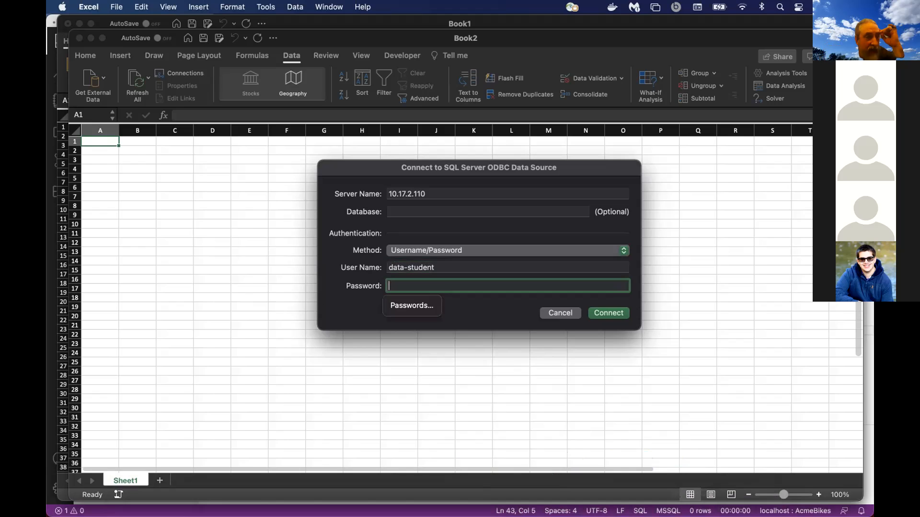
{"action": "type", "text": "•"}
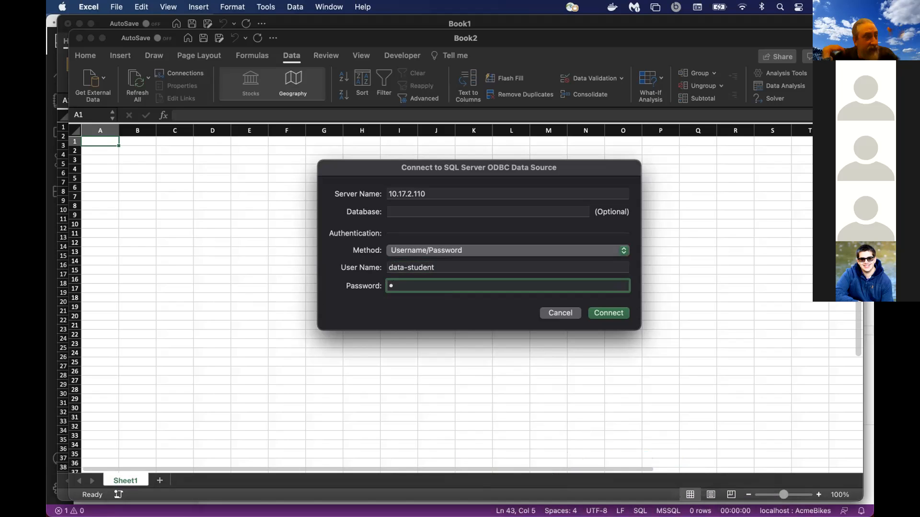
{"action": "key", "text": "BackSpace"}
{"action": "type", "text": "•••"}
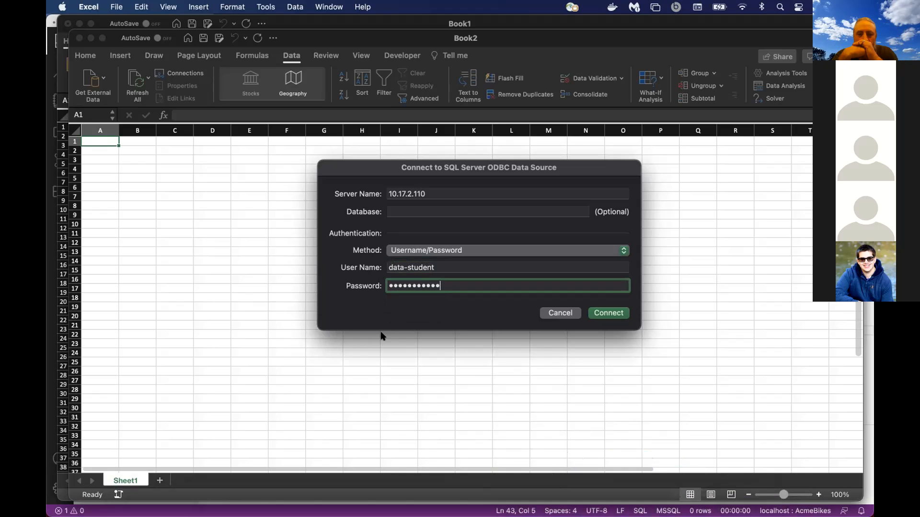
{"action": "left_click", "coordinate": [623, 312]}
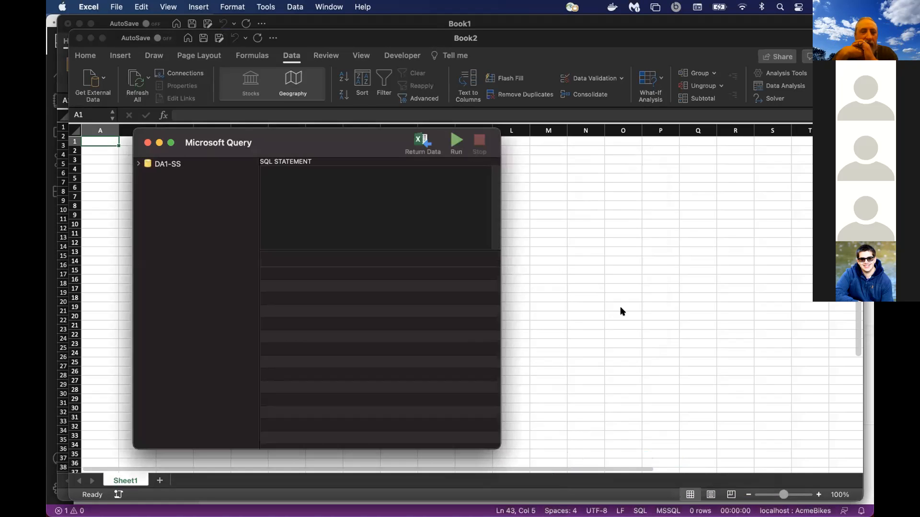
Step: Query all rows of dbo.netflix_titles in the DA1-Sample database and return the data to the existing sheet at cell A1
{"action": "left_click", "coordinate": [138, 163]}
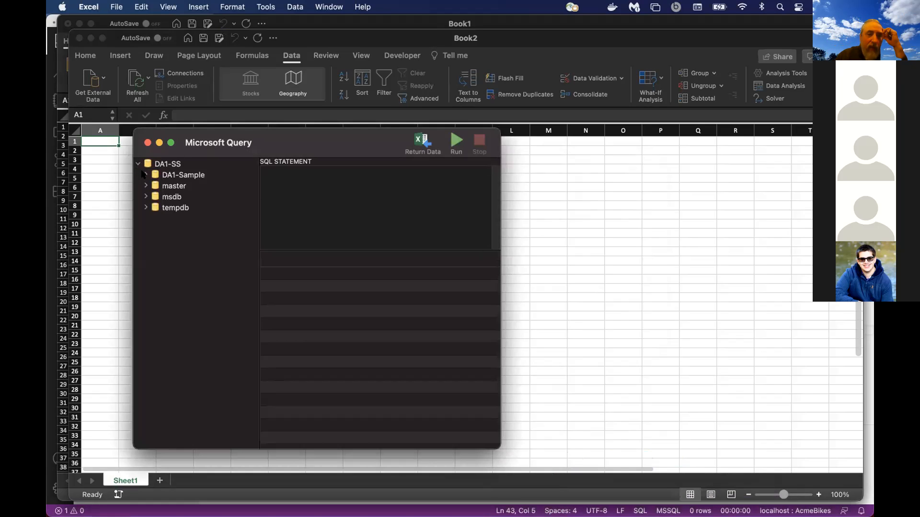
{"action": "left_click", "coordinate": [144, 175]}
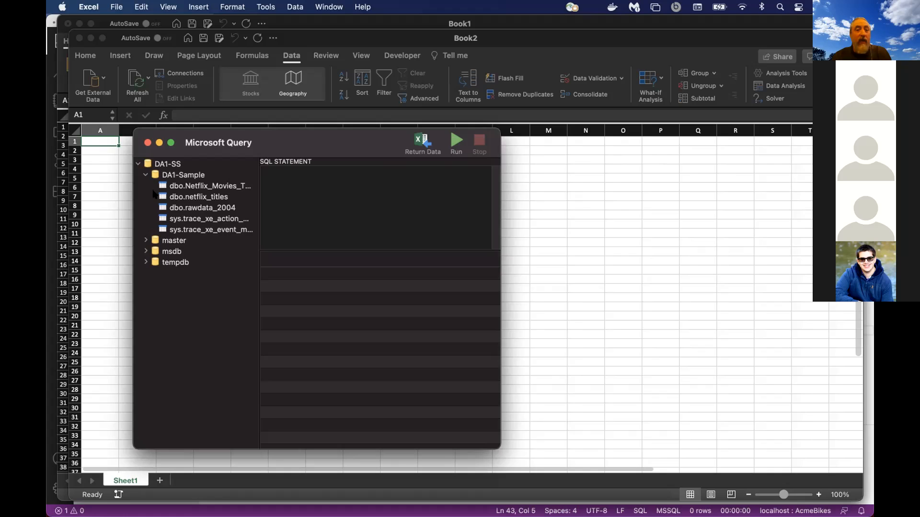
{"action": "left_click", "coordinate": [187, 199]}
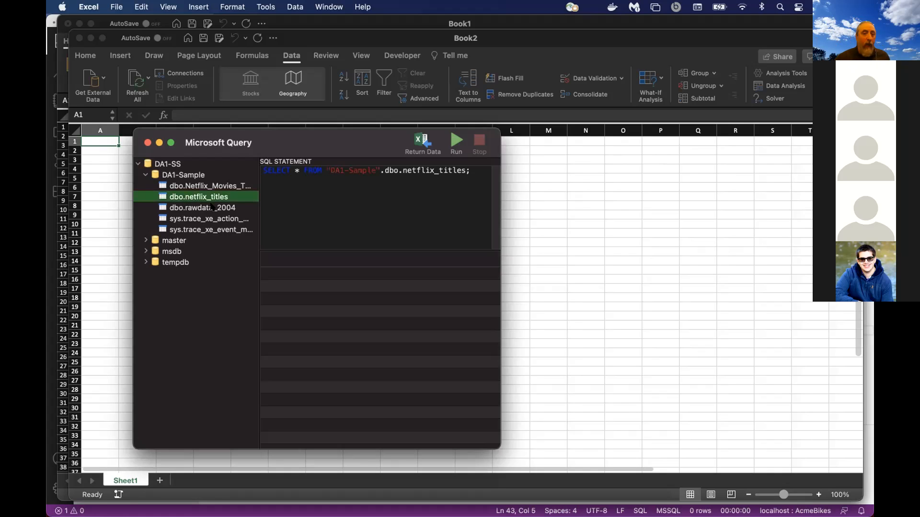
{"action": "left_click", "coordinate": [380, 199]}
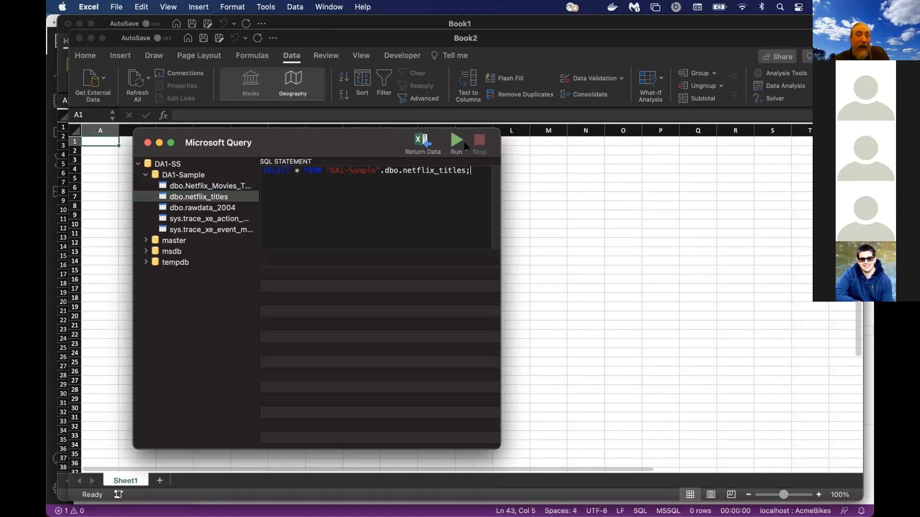
{"action": "triple_click", "coordinate": [453, 170]}
{"action": "left_click", "coordinate": [456, 144]}
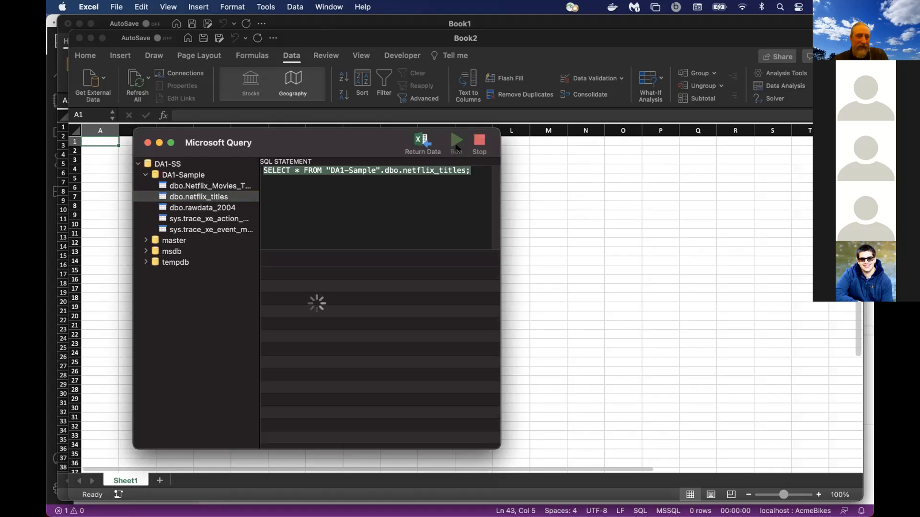
{"action": "left_click", "coordinate": [421, 140]}
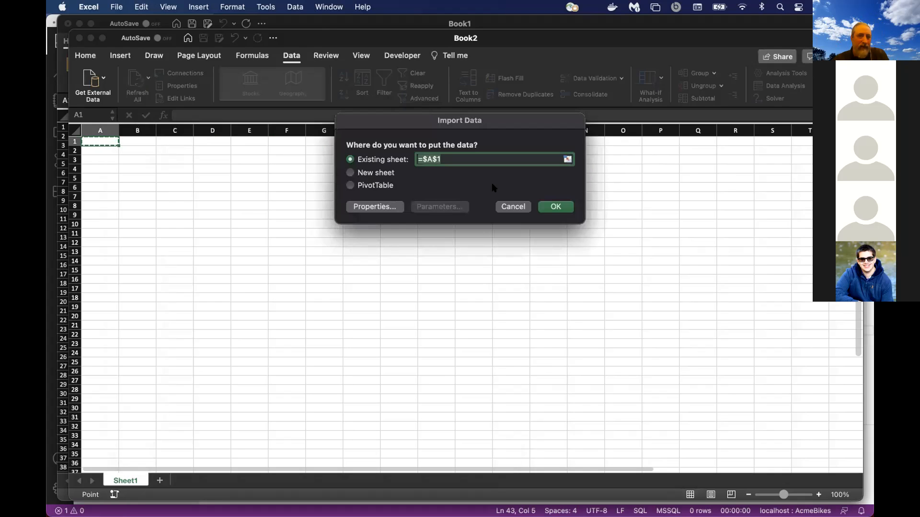
{"action": "left_click", "coordinate": [556, 206]}
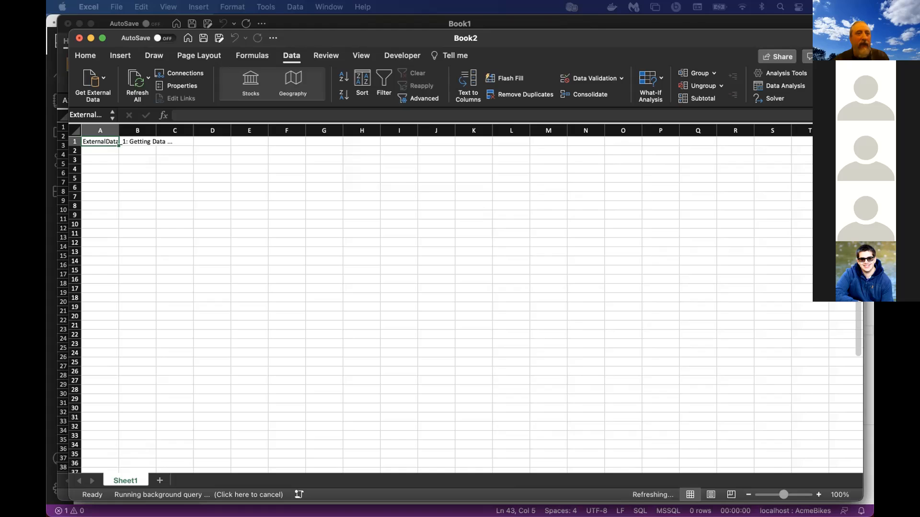
{"action": "key", "text": "F4"}
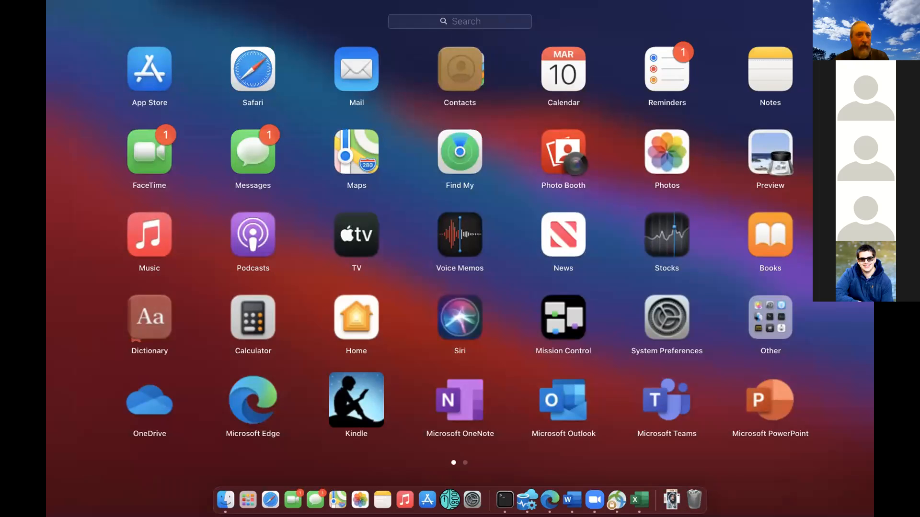
{"action": "left_click", "coordinate": [852, 367]}
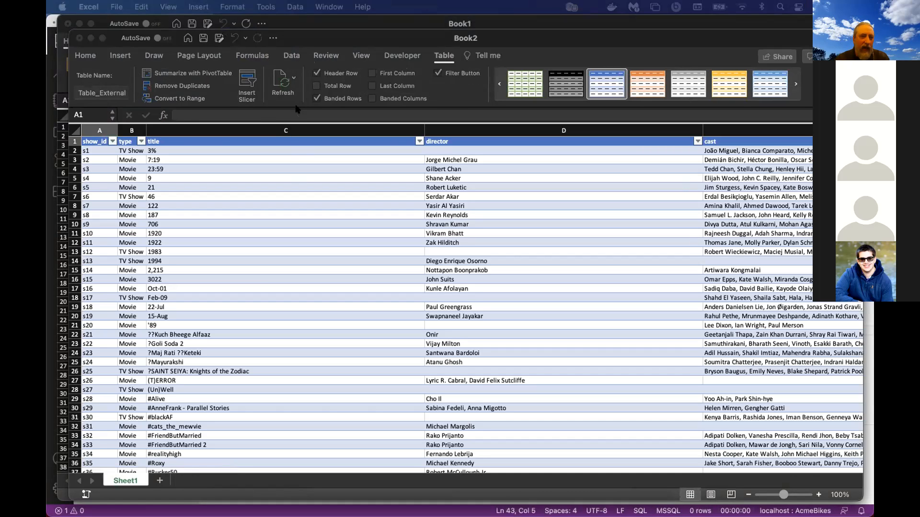
{"action": "left_click", "coordinate": [301, 88]}
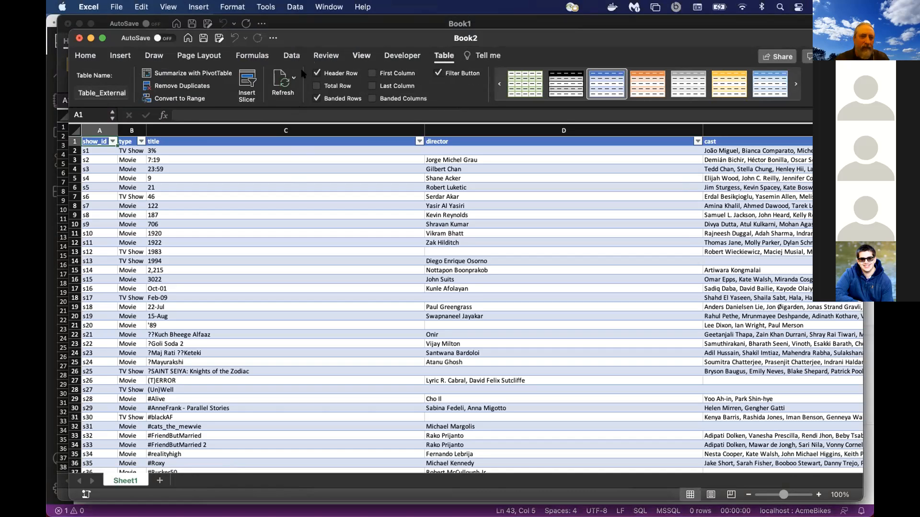
Step: Filter the imported table's type column to show only TV Show records
{"action": "left_click", "coordinate": [140, 141]}
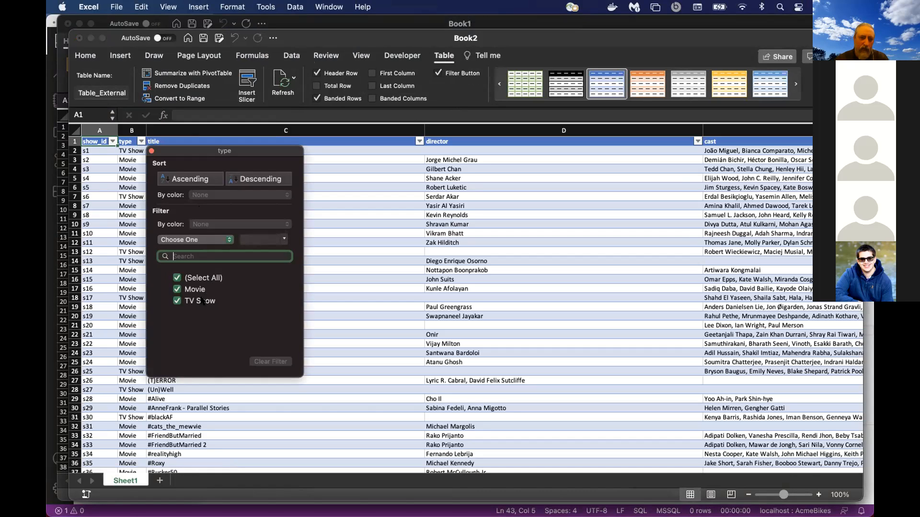
{"action": "left_click", "coordinate": [197, 278]}
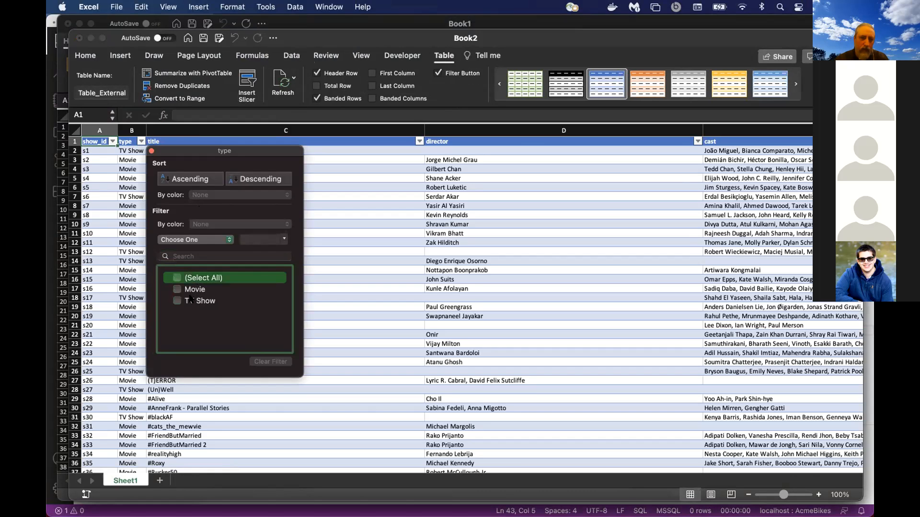
{"action": "left_click", "coordinate": [190, 301]}
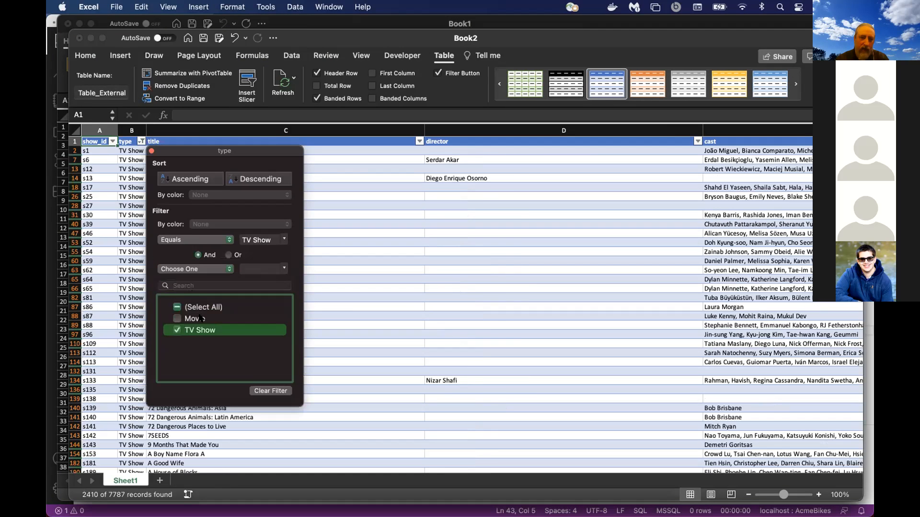
{"action": "left_click", "coordinate": [151, 151]}
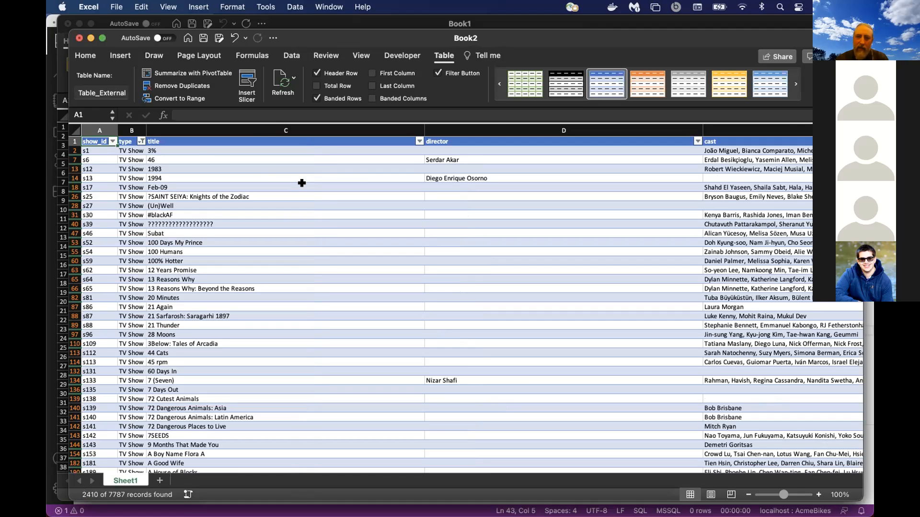
Step: Enlarge the workbook window to fill the screen and autofit the width of the cast column
{"action": "scroll", "coordinate": [304, 192], "scroll_direction": "right", "scroll_amount": 3}
{"action": "scroll", "coordinate": [304, 197], "scroll_direction": "down", "scroll_amount": 5}
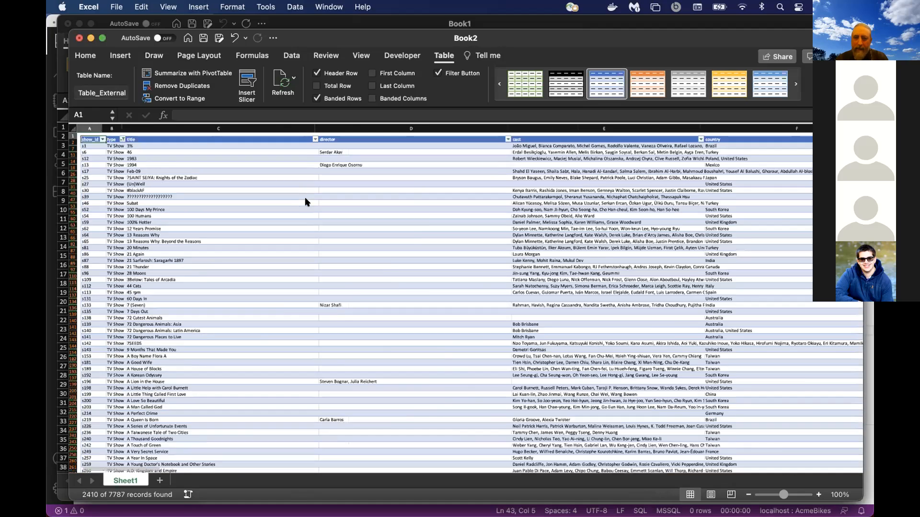
{"action": "scroll", "coordinate": [306, 197], "scroll_direction": "up", "scroll_amount": 5}
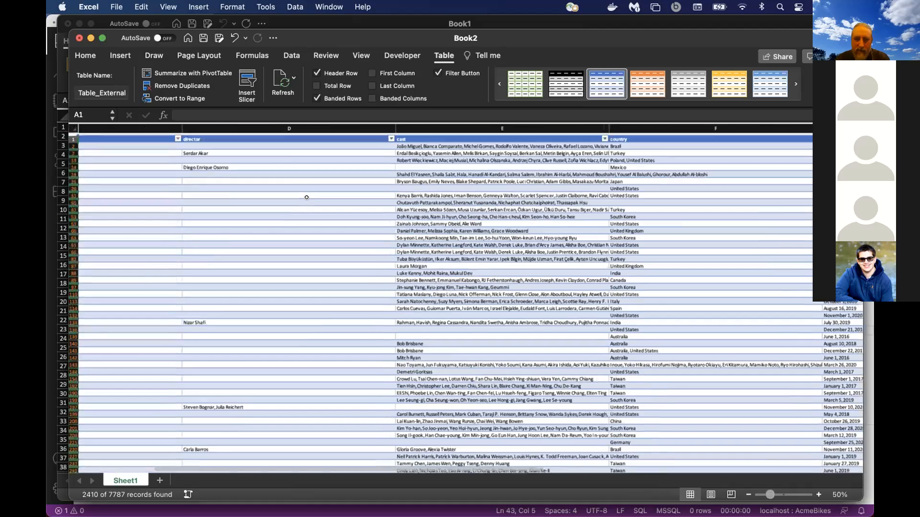
{"action": "scroll", "coordinate": [307, 197], "scroll_direction": "up", "scroll_amount": 3}
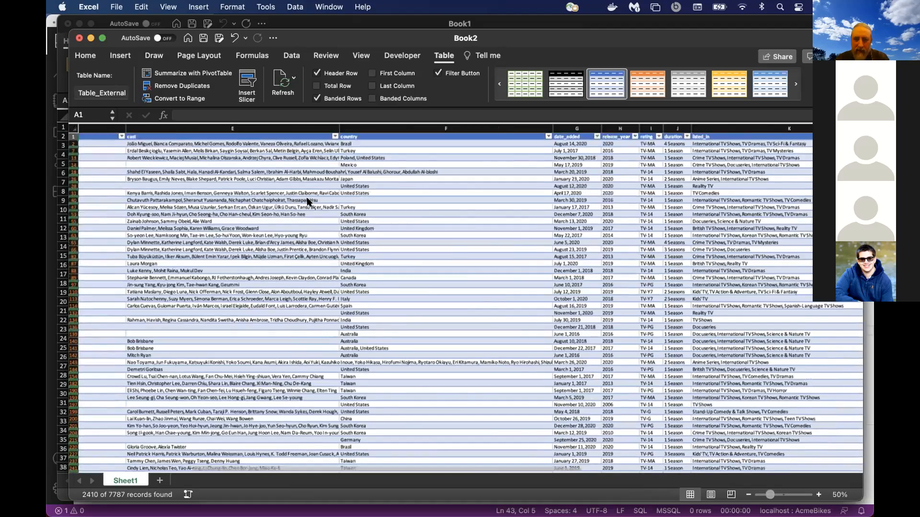
{"action": "scroll", "coordinate": [307, 216], "scroll_direction": "up", "scroll_amount": 3}
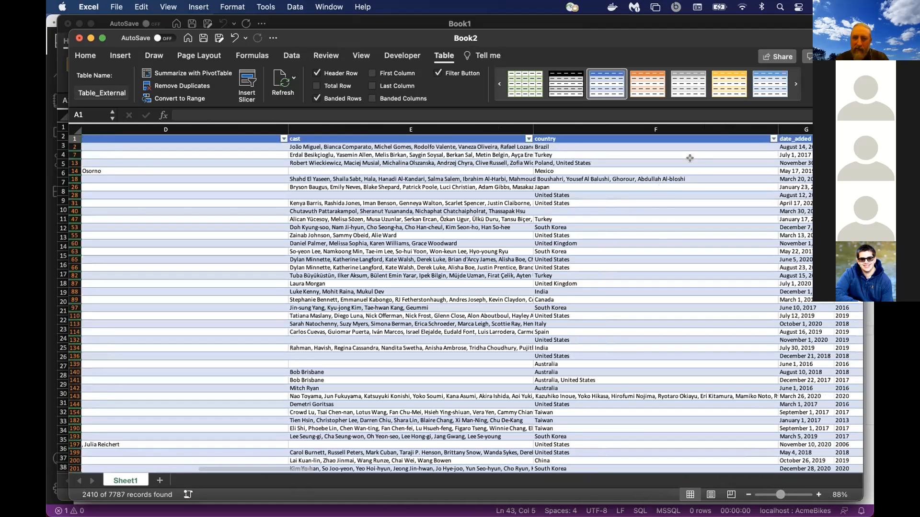
{"action": "left_click", "coordinate": [772, 139]}
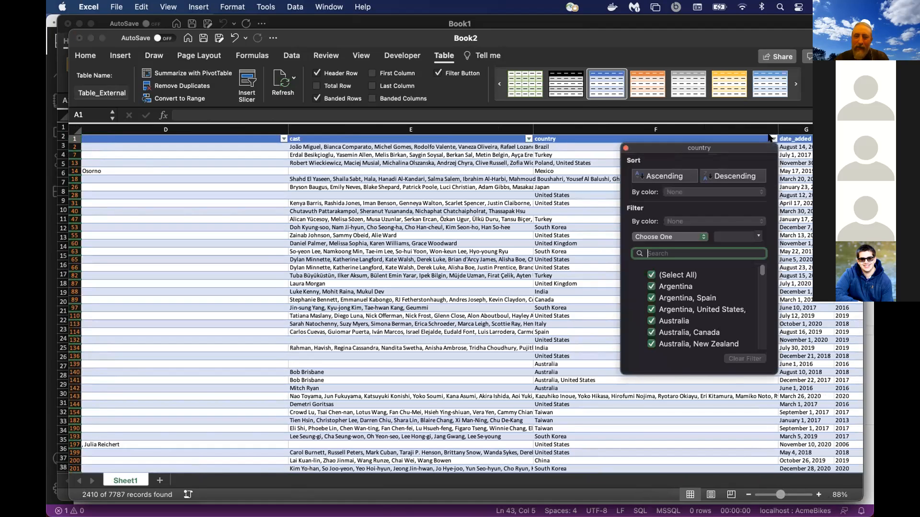
{"action": "left_click", "coordinate": [626, 148]}
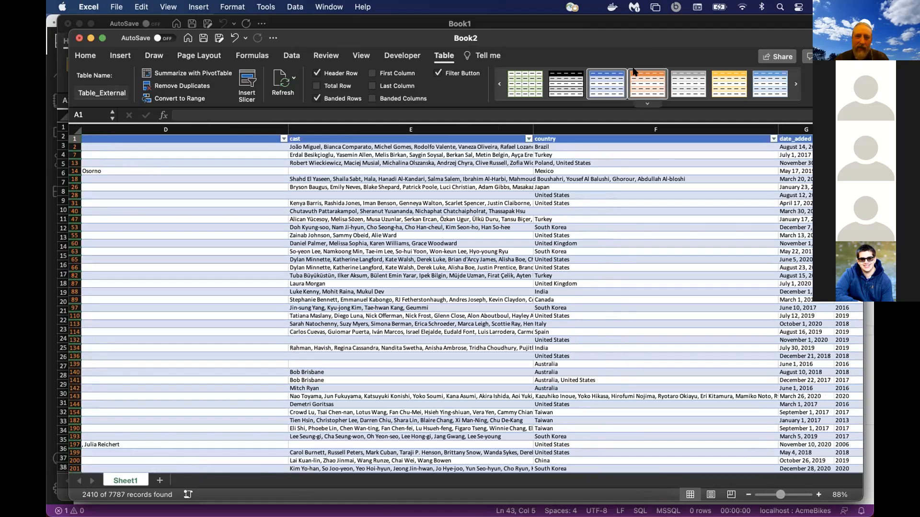
{"action": "double_click", "coordinate": [652, 44]}
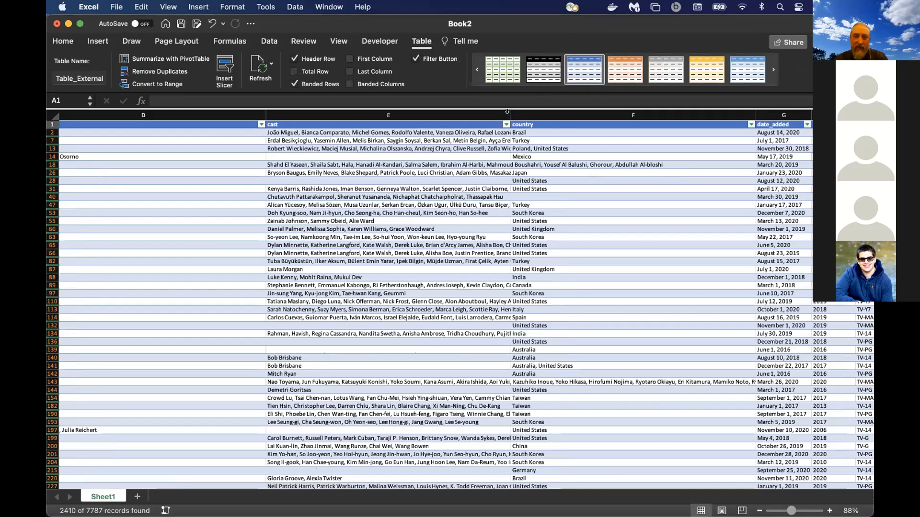
{"action": "double_click", "coordinate": [510, 115]}
Step: Filter the country column to show only records whose country is exactly Brazil
{"action": "scroll", "coordinate": [599, 187], "scroll_direction": "right", "scroll_amount": 5}
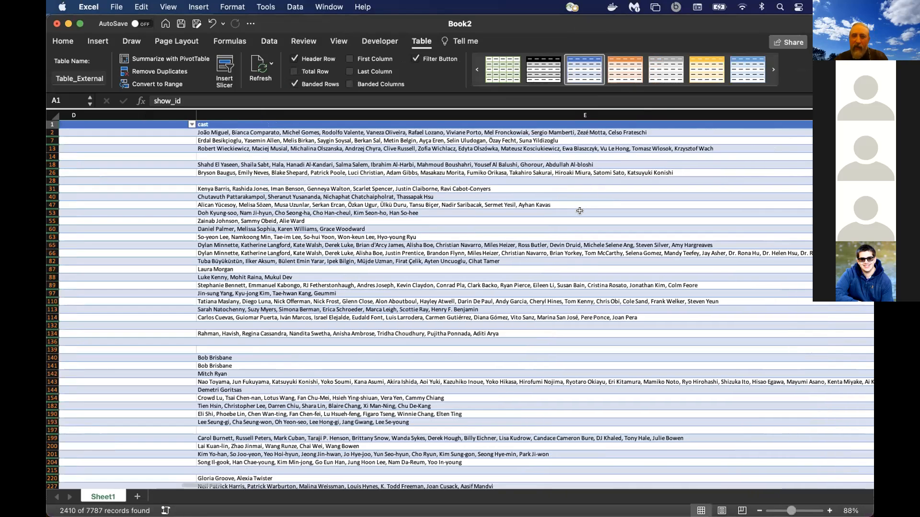
{"action": "scroll", "coordinate": [578, 207], "scroll_direction": "right", "scroll_amount": 15}
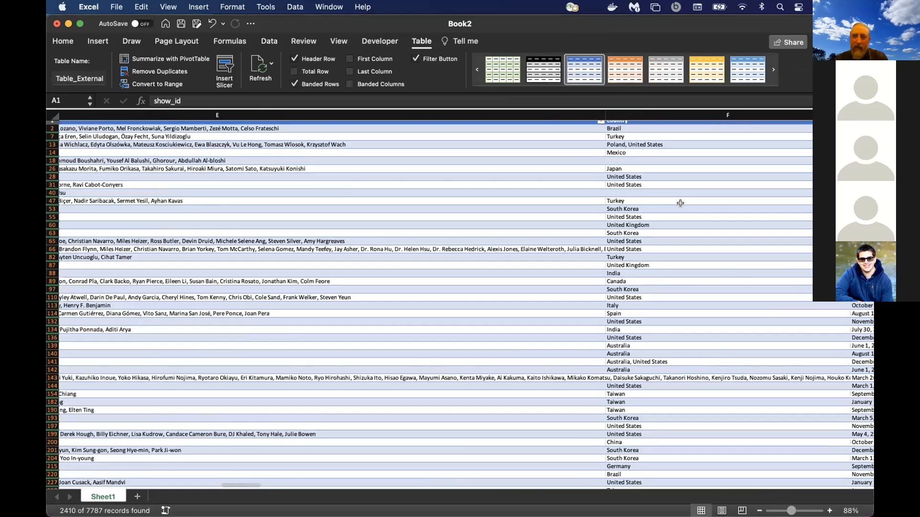
{"action": "scroll", "coordinate": [701, 148], "scroll_direction": "right", "scroll_amount": 1}
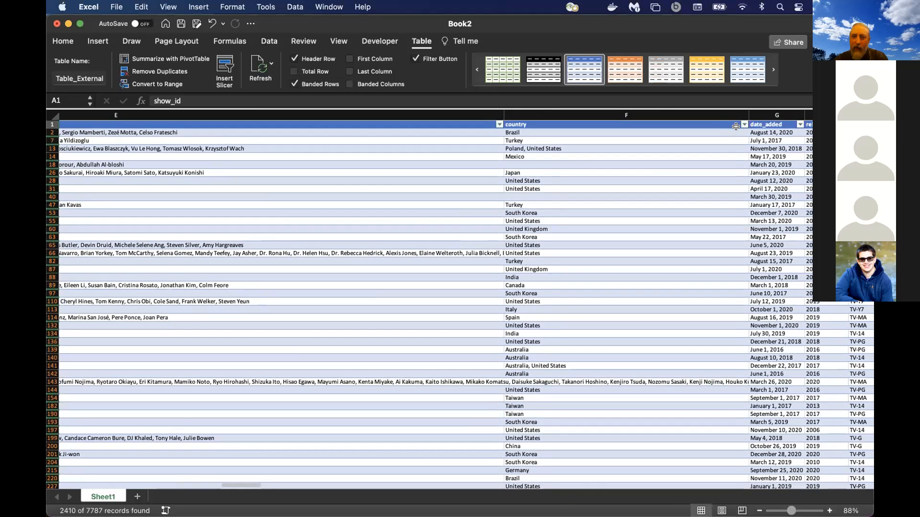
{"action": "left_click", "coordinate": [743, 124]}
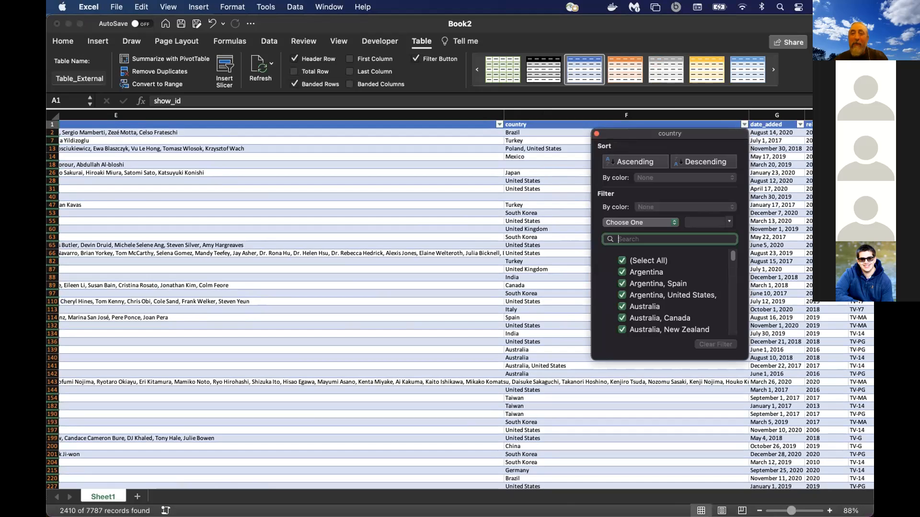
{"action": "key", "text": "super+Tab"}
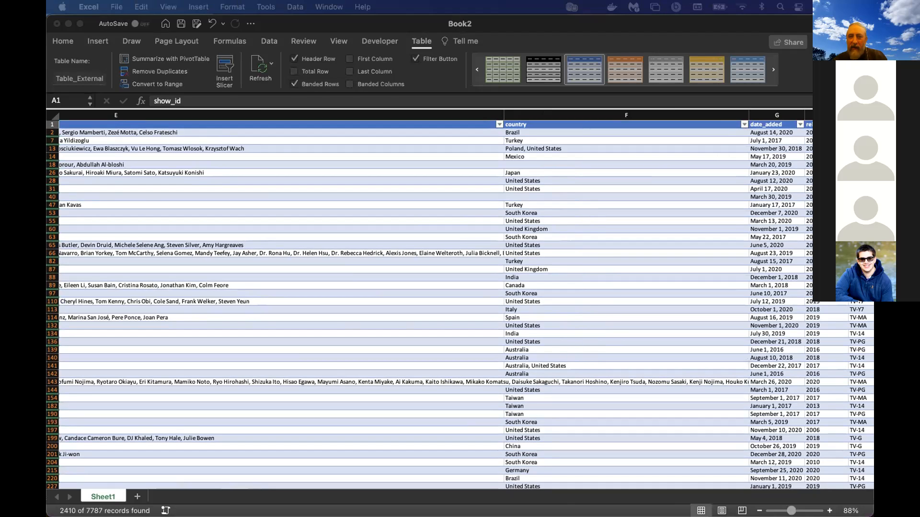
{"action": "left_click", "coordinate": [743, 124]}
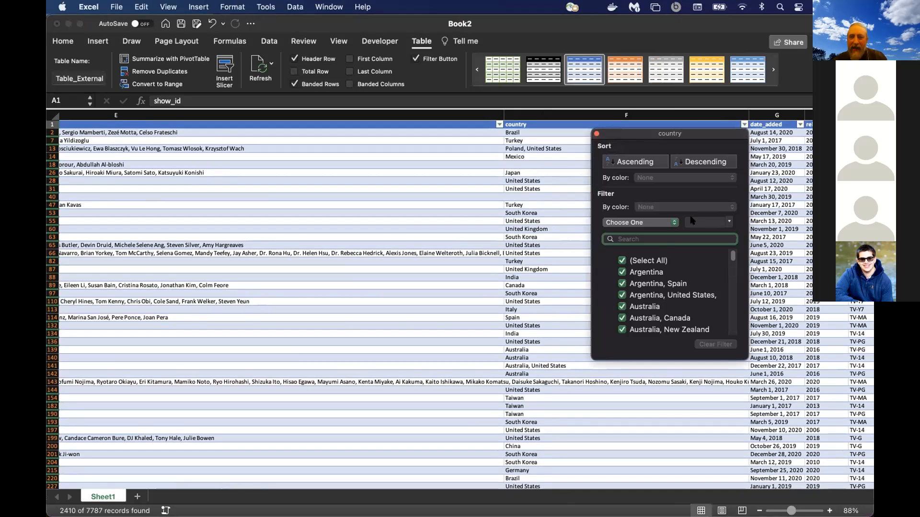
{"action": "left_click", "coordinate": [645, 262]}
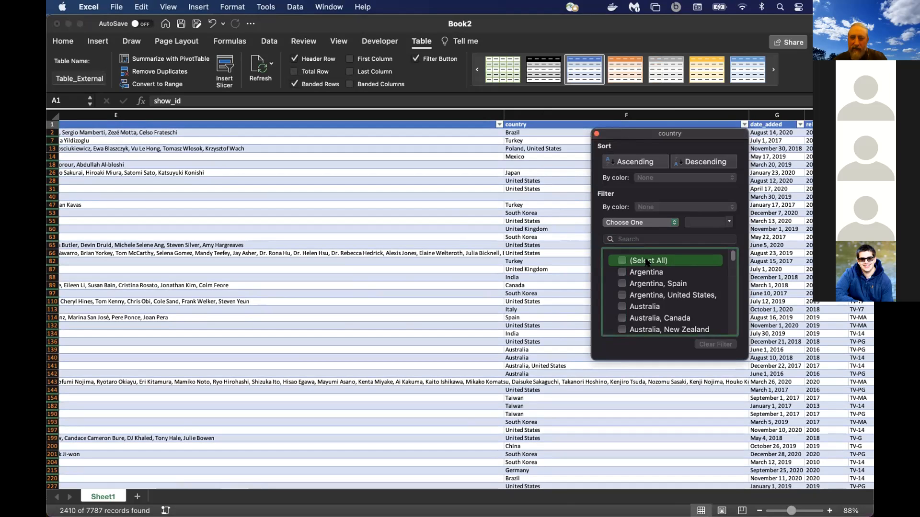
{"action": "scroll", "coordinate": [646, 262], "scroll_direction": "down", "scroll_amount": 4}
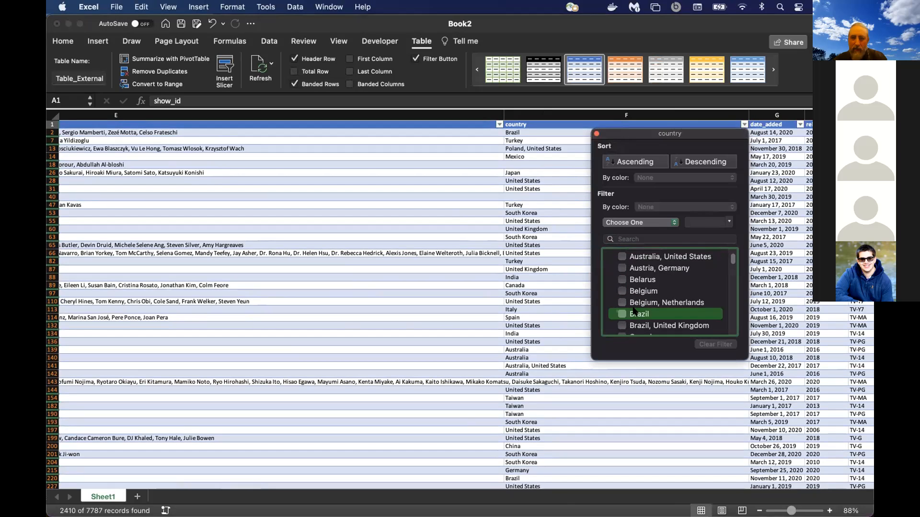
{"action": "left_click", "coordinate": [633, 314]}
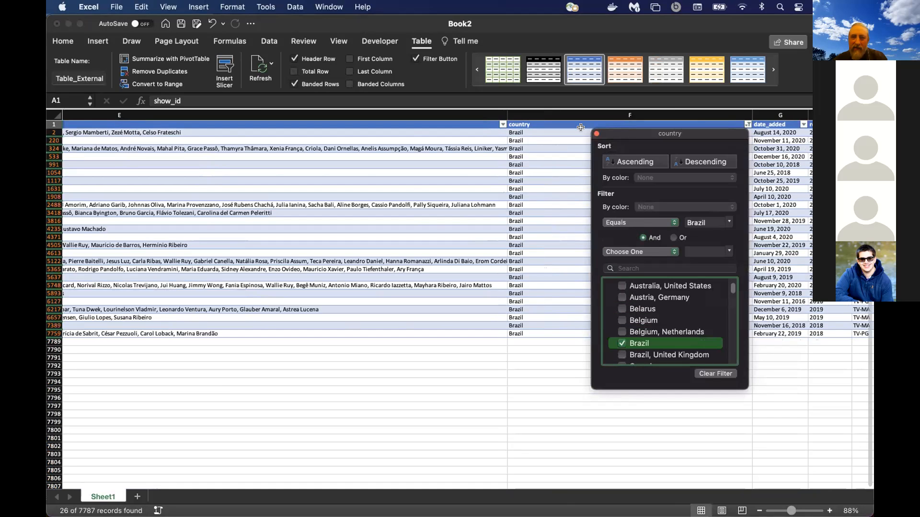
{"action": "left_click", "coordinate": [595, 134]}
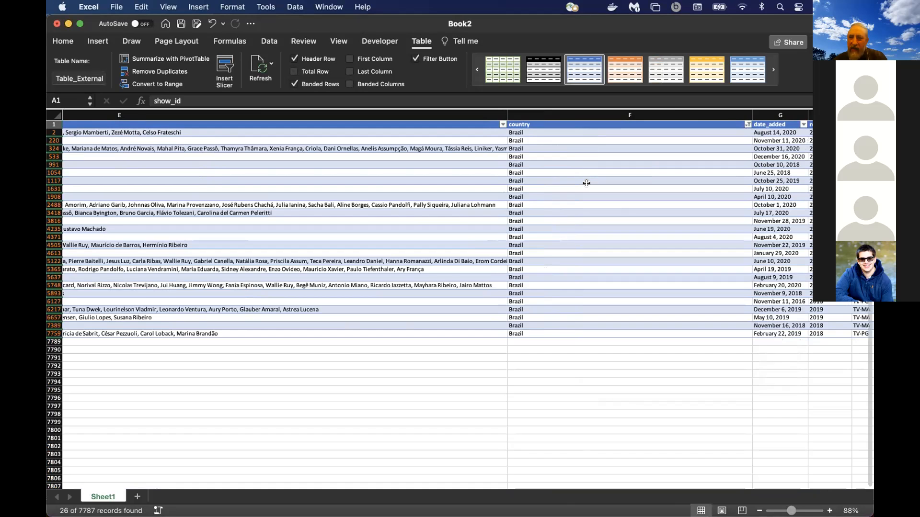
Step: Filter the release_year column to show only records from 2020
{"action": "scroll", "coordinate": [586, 184], "scroll_direction": "left", "scroll_amount": 2}
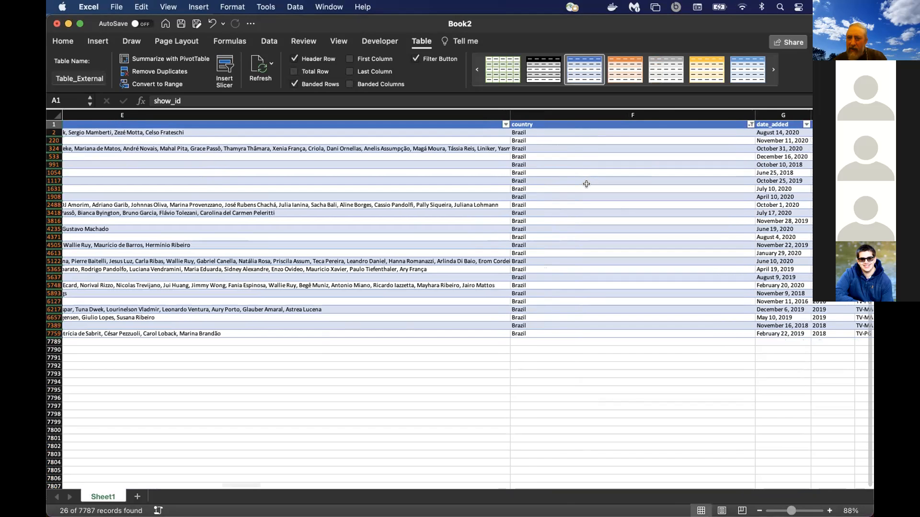
{"action": "scroll", "coordinate": [586, 184], "scroll_direction": "right", "scroll_amount": 5}
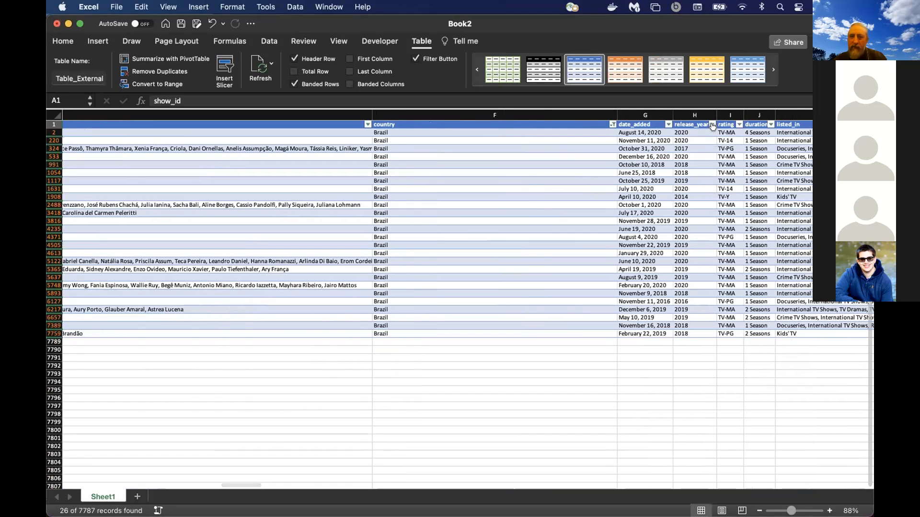
{"action": "left_click", "coordinate": [712, 125]}
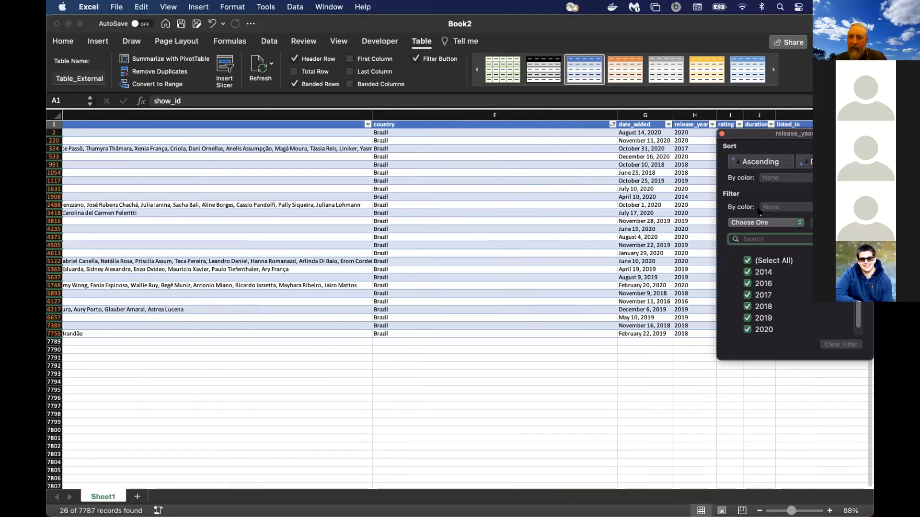
{"action": "left_click", "coordinate": [757, 261]}
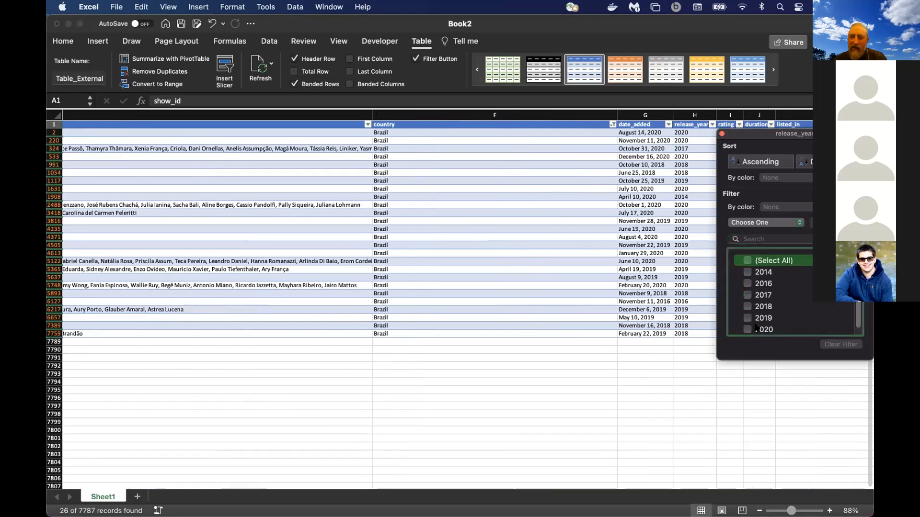
{"action": "left_click", "coordinate": [754, 328]}
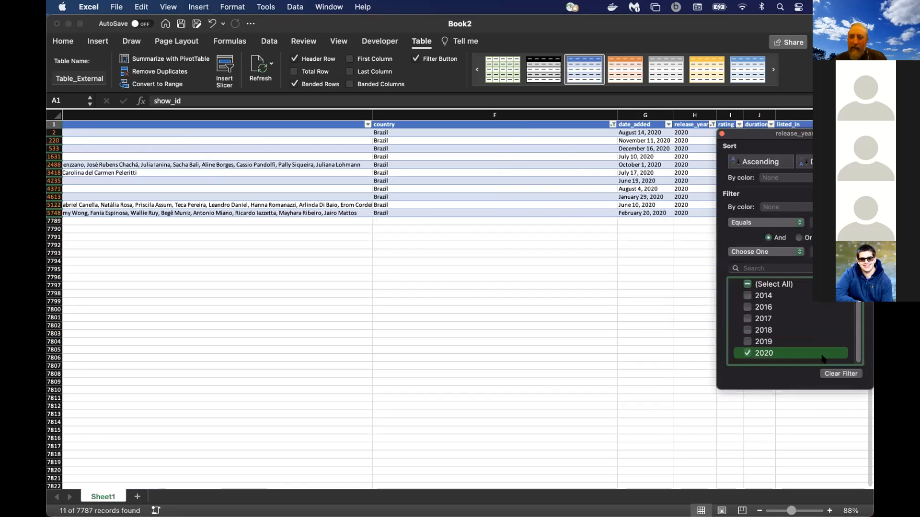
{"action": "left_click", "coordinate": [721, 134]}
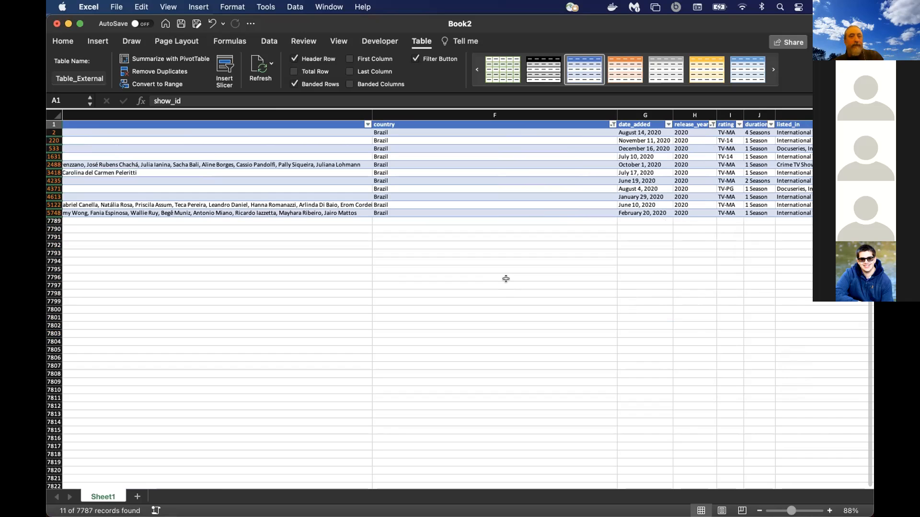
Step: Review the filtered records from the cast column back to the title and director columns
{"action": "scroll", "coordinate": [506, 278], "scroll_direction": "left", "scroll_amount": 10}
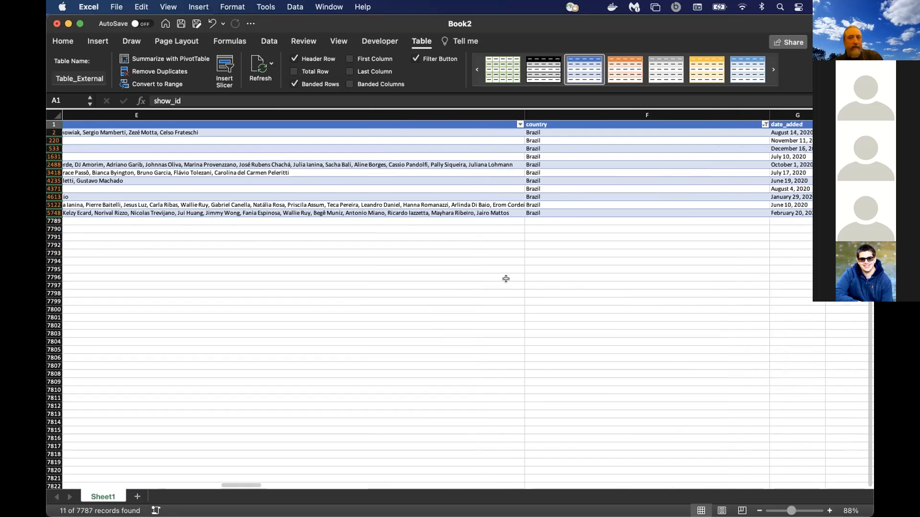
{"action": "scroll", "coordinate": [506, 279], "scroll_direction": "left", "scroll_amount": 10}
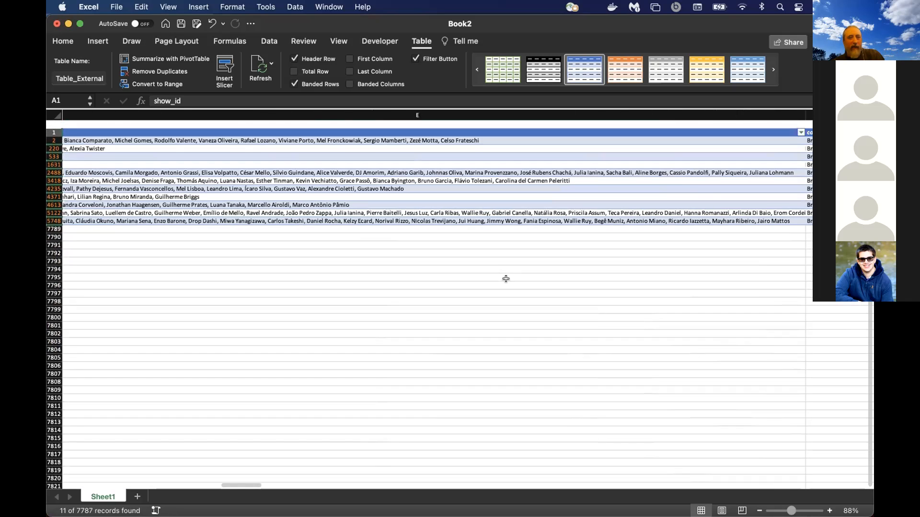
{"action": "scroll", "coordinate": [506, 278], "scroll_direction": "left", "scroll_amount": 3}
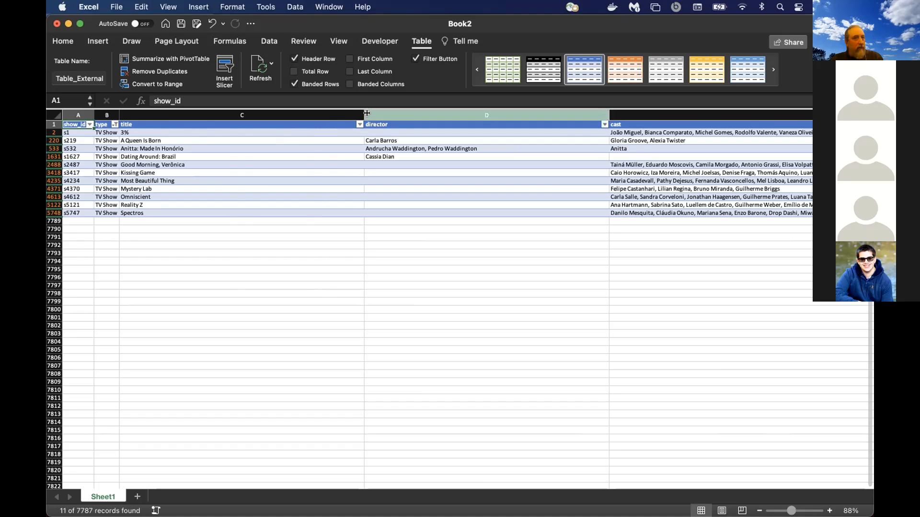
{"action": "left_click_drag", "start_coordinate": [359, 113], "coordinate": [399, 114]}
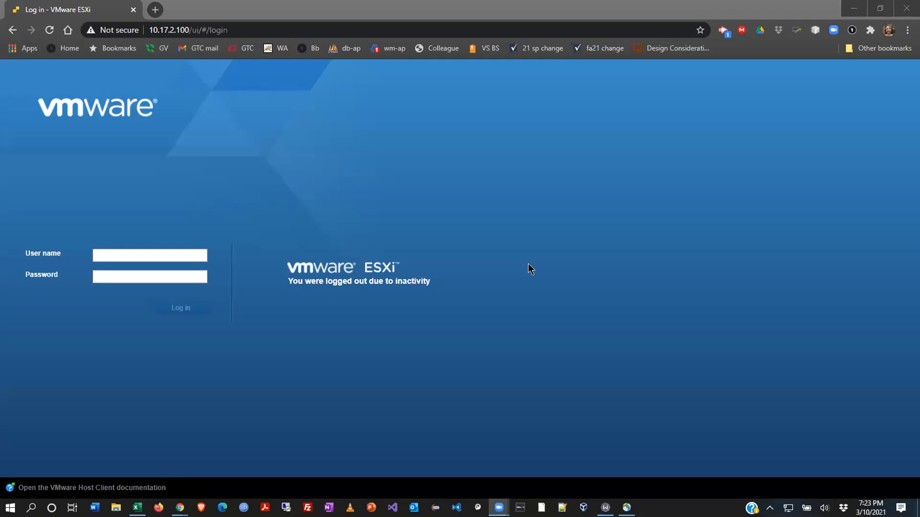
Step: Switch to the Unit 7 Blackboard page in Chrome, download the U7-Ex1 attachment U7_Ex1.docx and open it in Word
{"action": "left_click", "coordinate": [848, 8]}
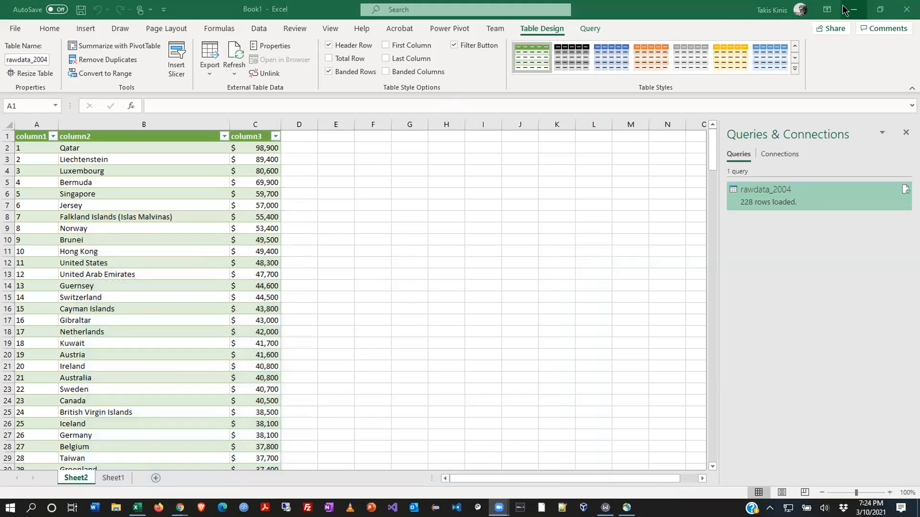
{"action": "left_click", "coordinate": [851, 9]}
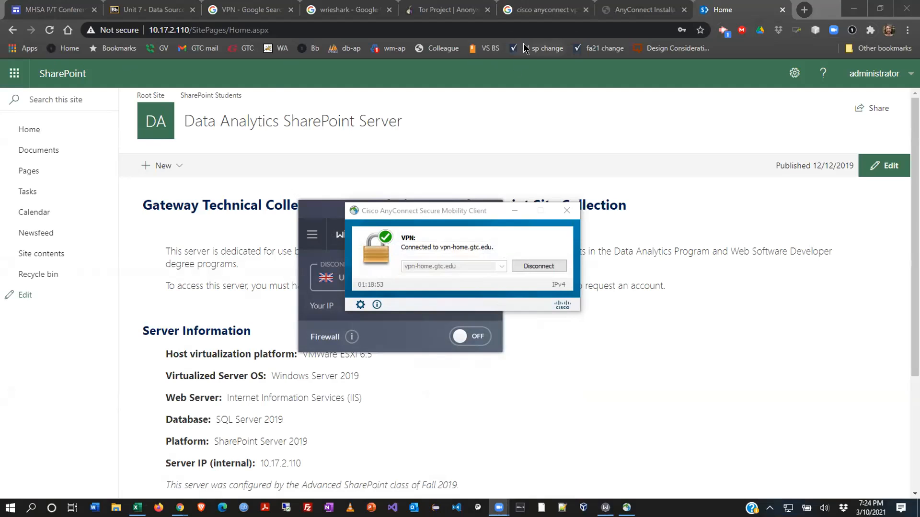
{"action": "left_click", "coordinate": [150, 10]}
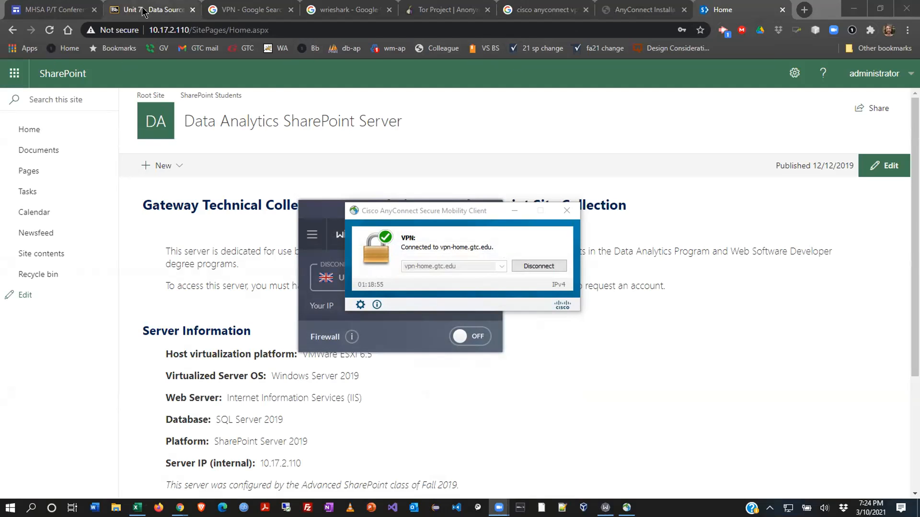
{"action": "scroll", "coordinate": [594, 383], "scroll_direction": "up", "scroll_amount": 10}
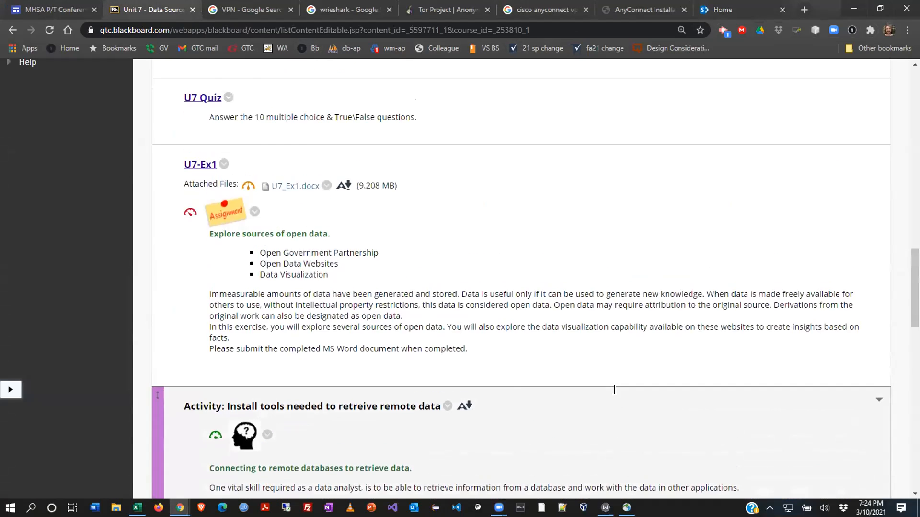
{"action": "scroll", "coordinate": [595, 357], "scroll_direction": "down", "scroll_amount": 2}
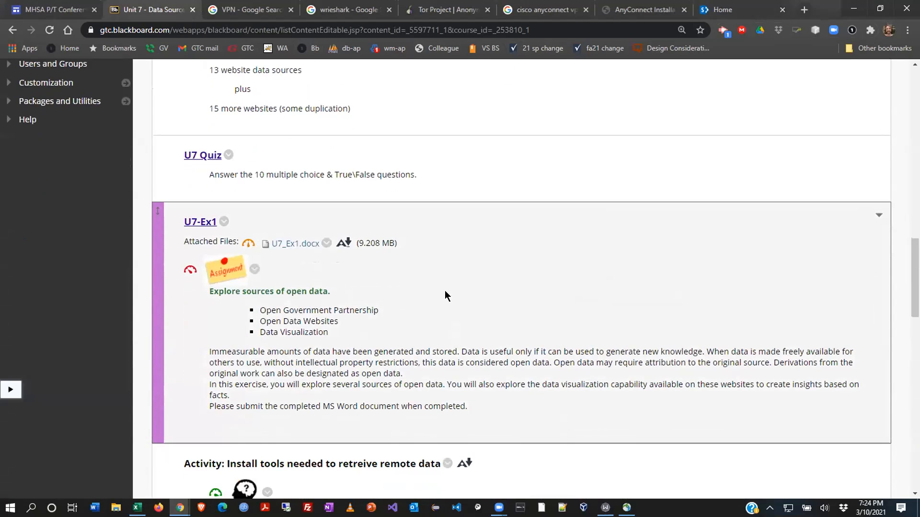
{"action": "left_click", "coordinate": [297, 243]}
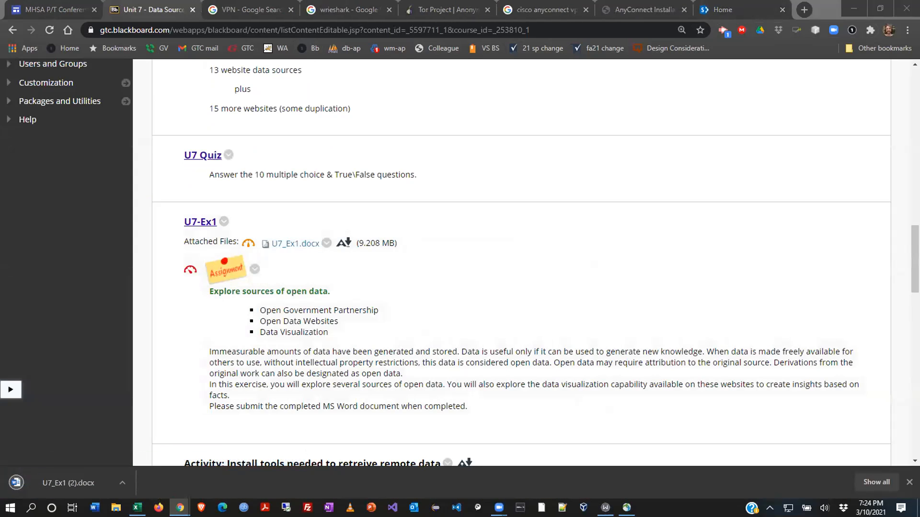
{"action": "left_click", "coordinate": [68, 484]}
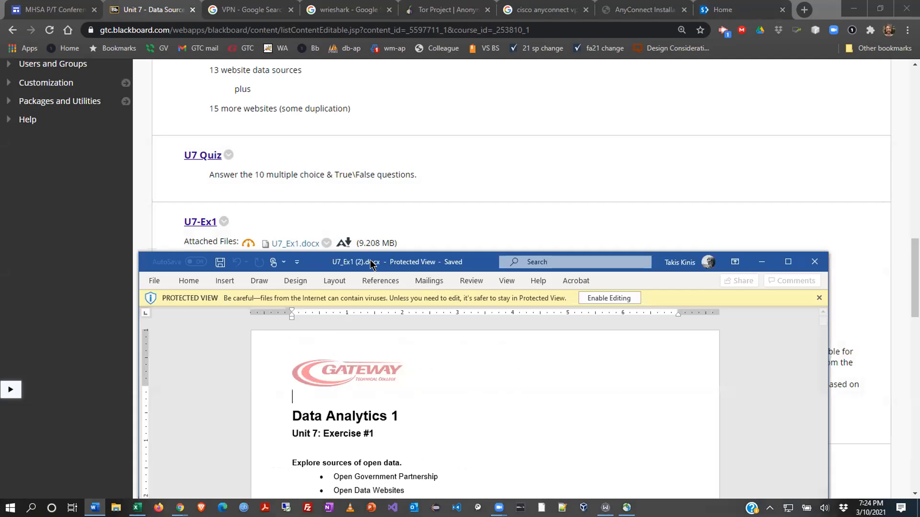
Step: Enable editing of the exercise document, maximize its window and set the zoom to 120%
{"action": "left_click_drag", "start_coordinate": [370, 262], "coordinate": [244, 15]}
{"action": "left_click_drag", "start_coordinate": [700, 305], "coordinate": [695, 360]}
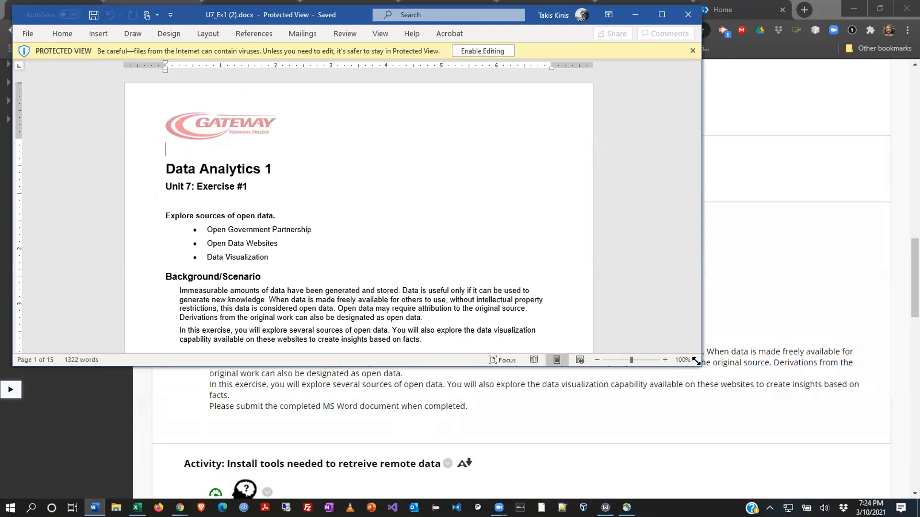
{"action": "left_click_drag", "start_coordinate": [696, 361], "coordinate": [913, 493]}
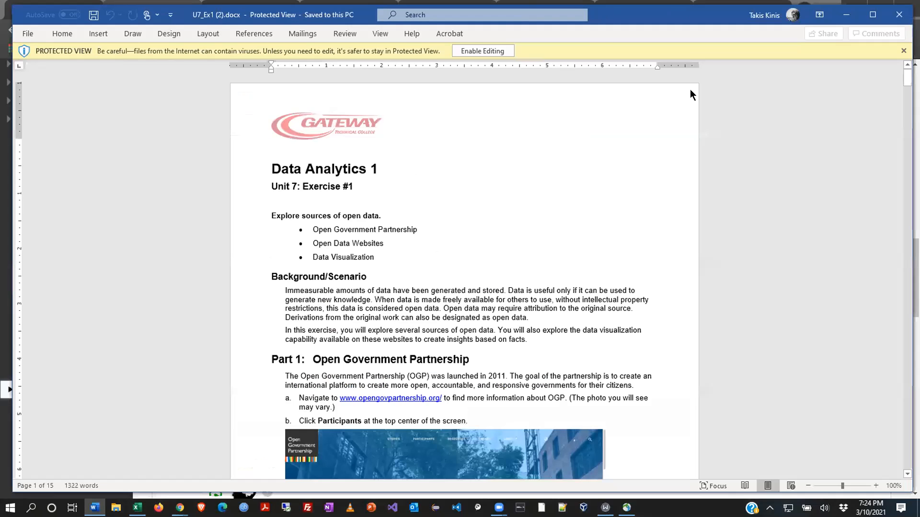
{"action": "left_click", "coordinate": [489, 50]}
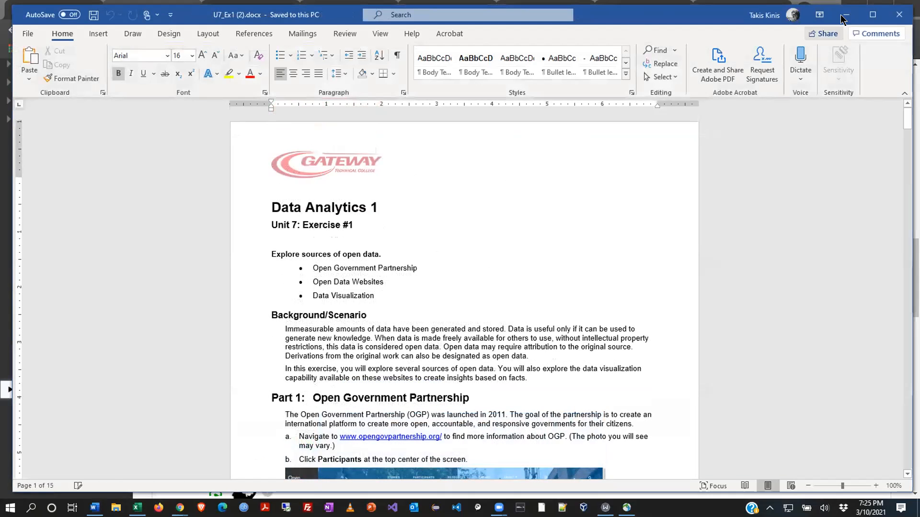
{"action": "left_click", "coordinate": [872, 14]}
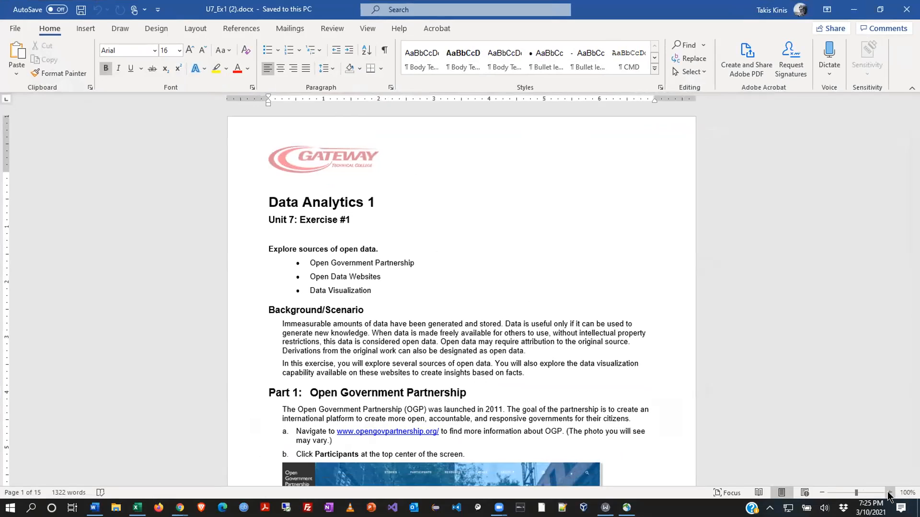
{"action": "left_click", "coordinate": [889, 492]}
{"action": "left_click", "coordinate": [889, 493]}
{"action": "scroll", "coordinate": [618, 268], "scroll_direction": "down", "scroll_amount": 2}
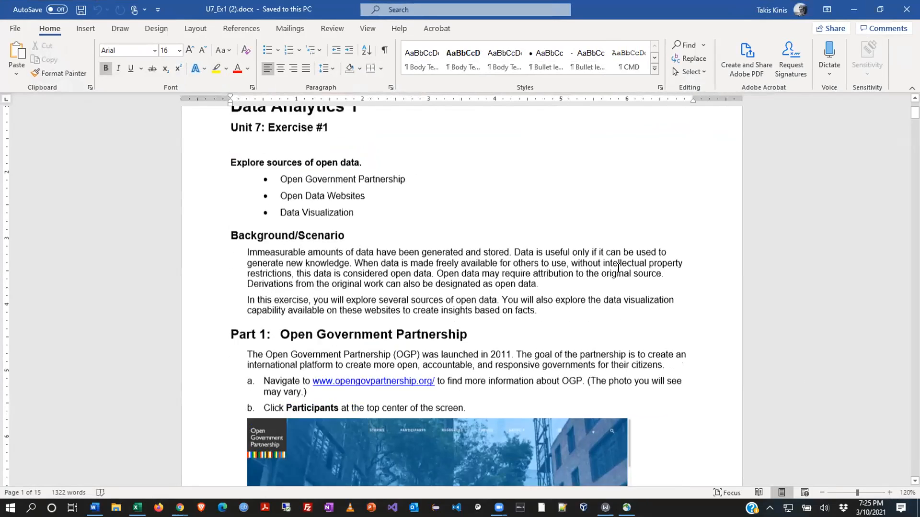
{"action": "scroll", "coordinate": [618, 269], "scroll_direction": "down", "scroll_amount": 2}
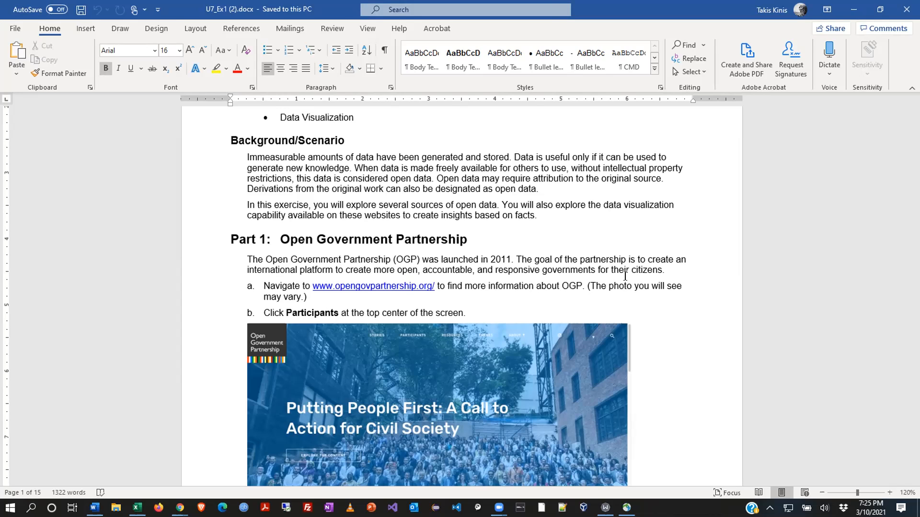
{"action": "left_click", "coordinate": [376, 289], "text": "ctrl"}
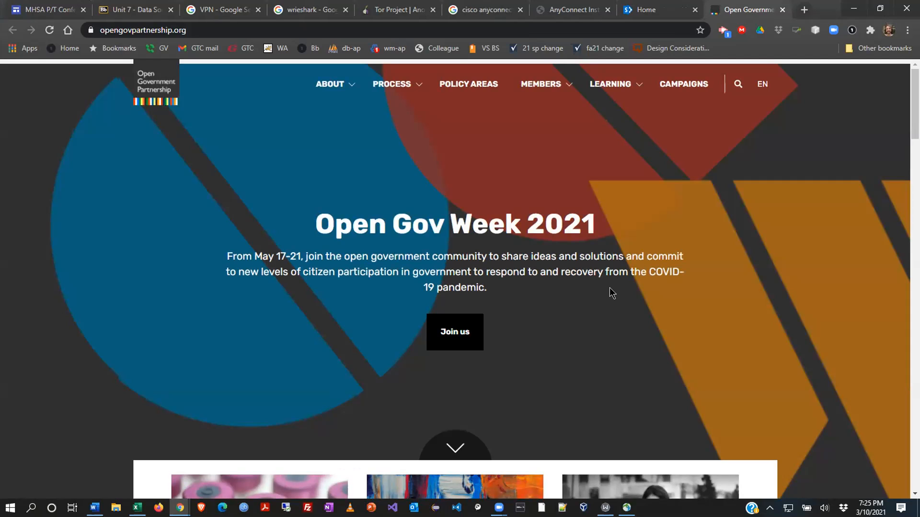
{"action": "left_click", "coordinate": [541, 84]}
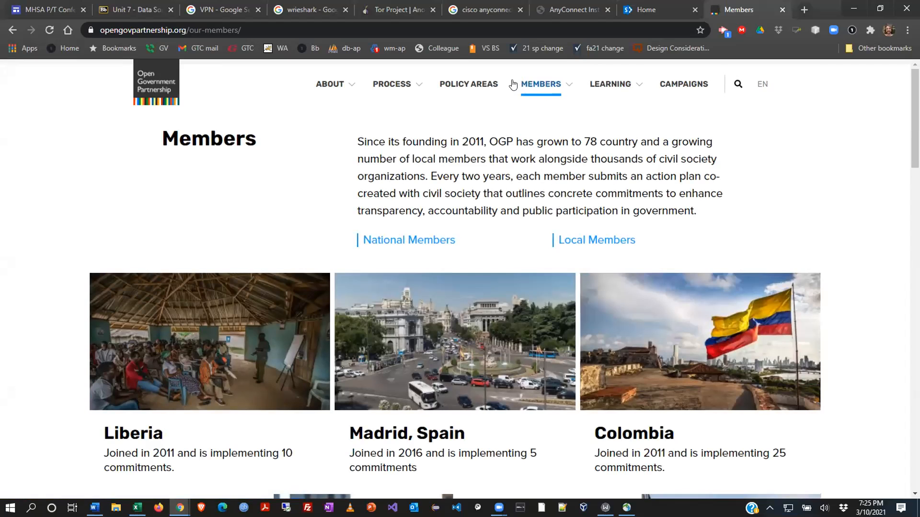
{"action": "left_click", "coordinate": [438, 244]}
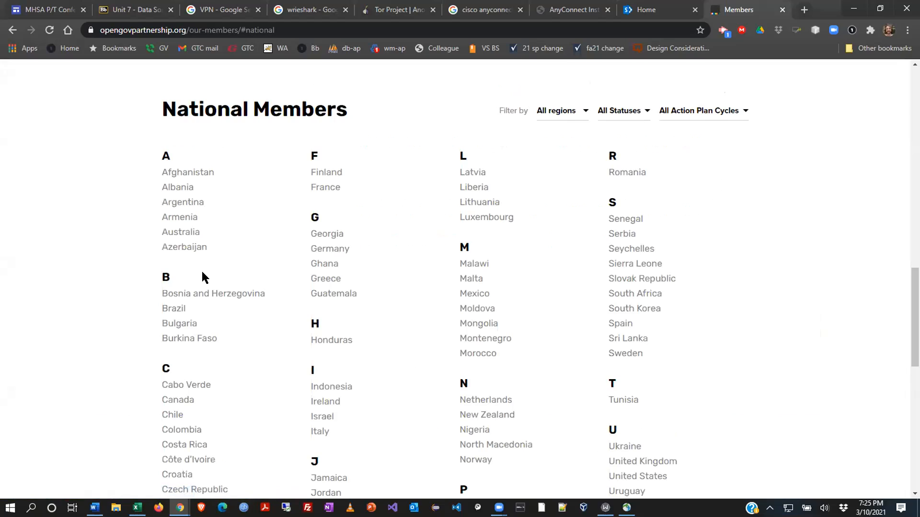
{"action": "left_click", "coordinate": [183, 191]}
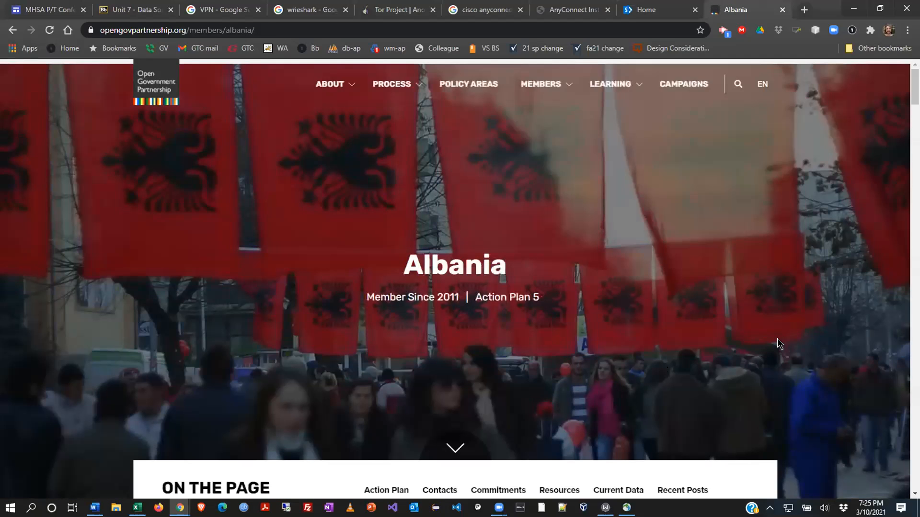
Step: Examine Albania's current action plan and its Current Data section, including the Commitment Performance and How to Get More Starred Commitments charts
{"action": "scroll", "coordinate": [777, 338], "scroll_direction": "down", "scroll_amount": 5}
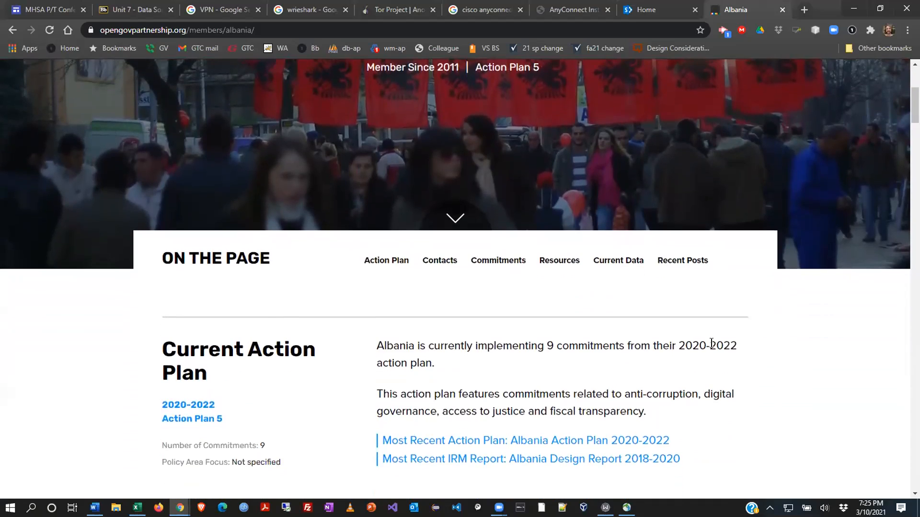
{"action": "scroll", "coordinate": [738, 335], "scroll_direction": "down", "scroll_amount": 7}
{"action": "scroll", "coordinate": [735, 337], "scroll_direction": "up", "scroll_amount": 8}
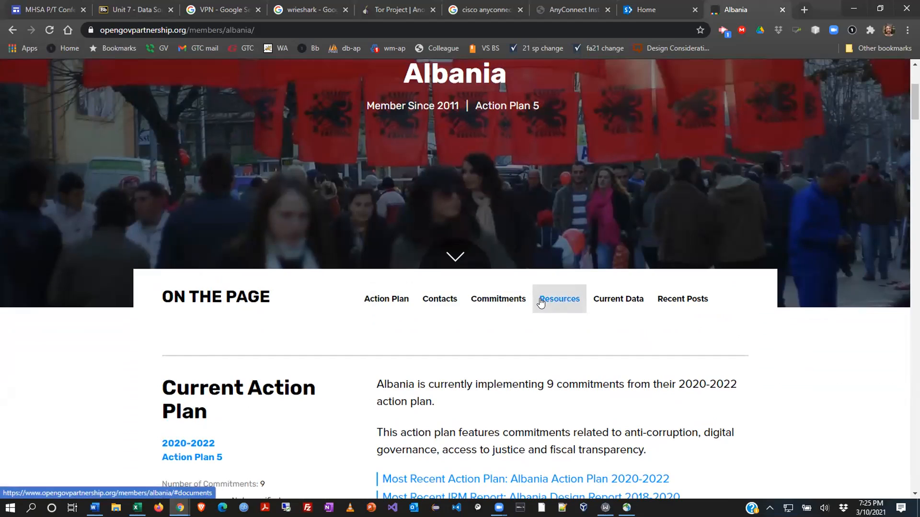
{"action": "left_click", "coordinate": [619, 300]}
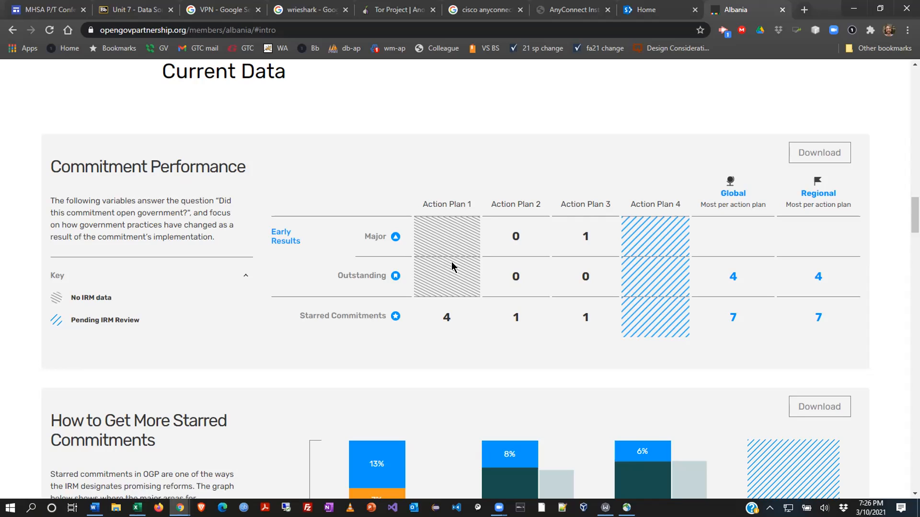
{"action": "scroll", "coordinate": [881, 278], "scroll_direction": "up", "scroll_amount": 2}
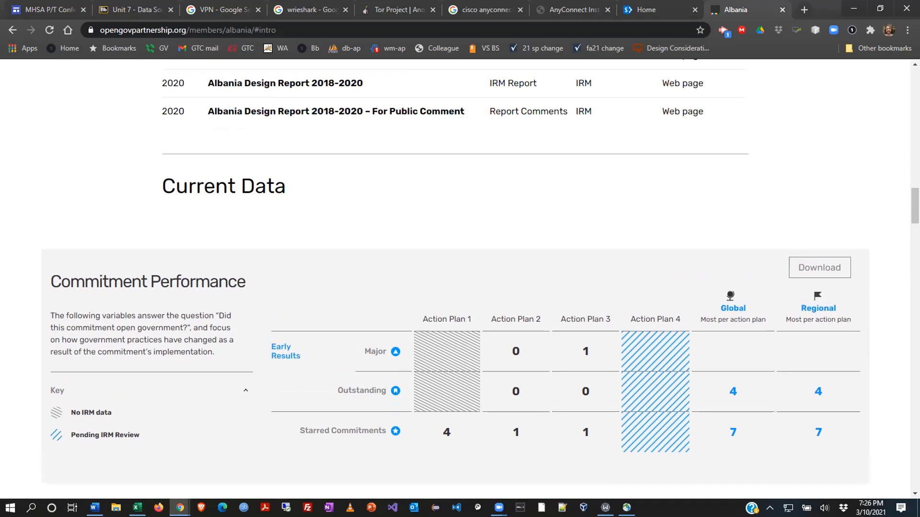
{"action": "scroll", "coordinate": [882, 279], "scroll_direction": "down", "scroll_amount": 3}
{"action": "scroll", "coordinate": [481, 279], "scroll_direction": "down", "scroll_amount": 6}
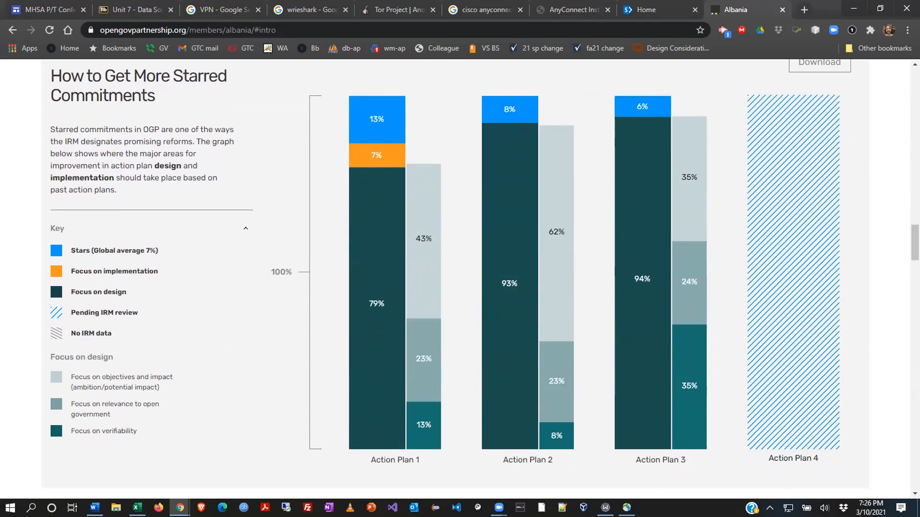
Step: Switch back to the exercise document in Word and read through the Part 1 and Part 2: Open Data Websites instructions
{"action": "key", "text": "alt+Tab"}
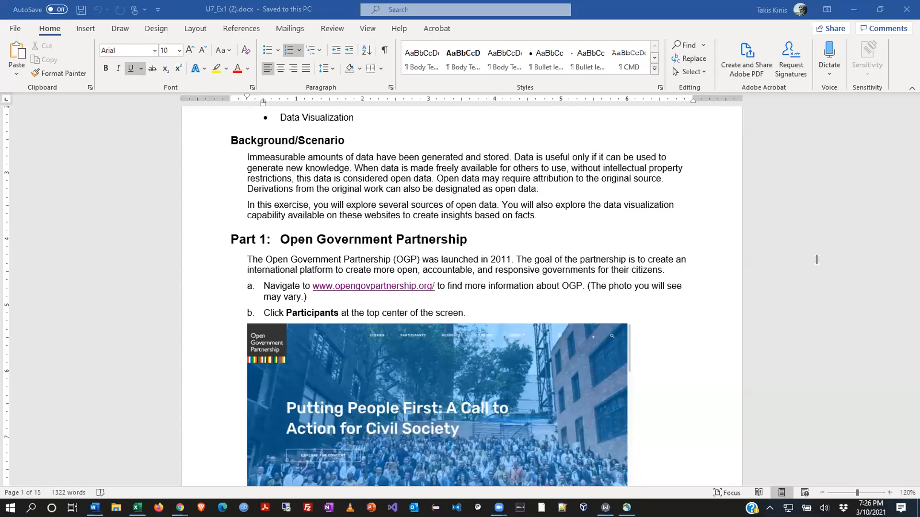
{"action": "scroll", "coordinate": [627, 273], "scroll_direction": "down", "scroll_amount": 1}
{"action": "scroll", "coordinate": [655, 312], "scroll_direction": "down", "scroll_amount": 8}
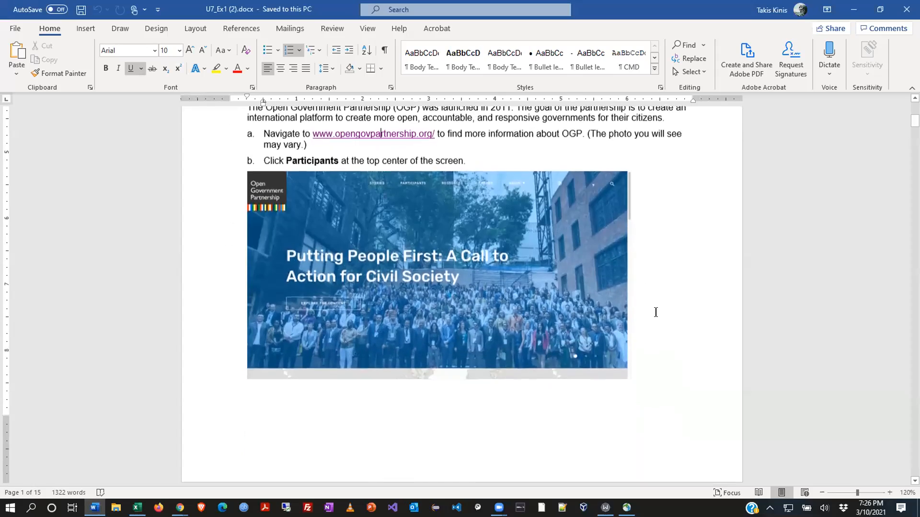
{"action": "scroll", "coordinate": [660, 314], "scroll_direction": "down", "scroll_amount": 20}
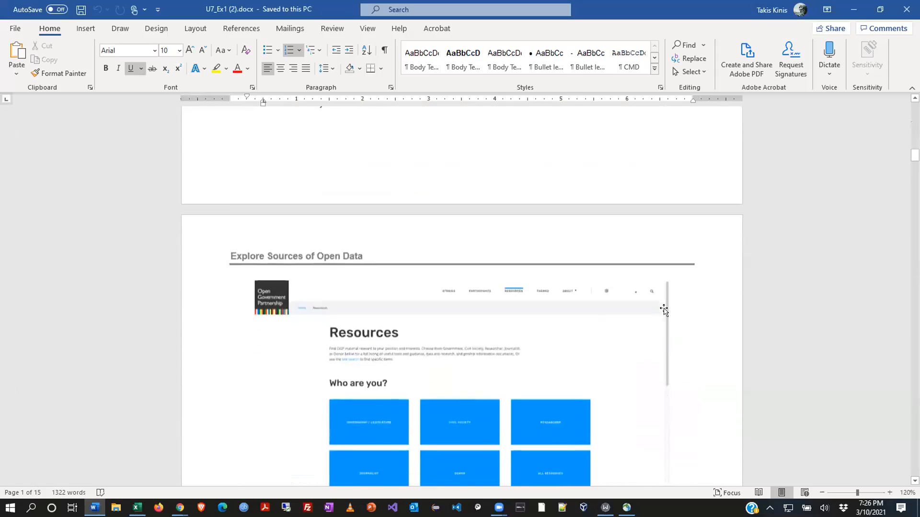
{"action": "scroll", "coordinate": [665, 305], "scroll_direction": "down", "scroll_amount": 12}
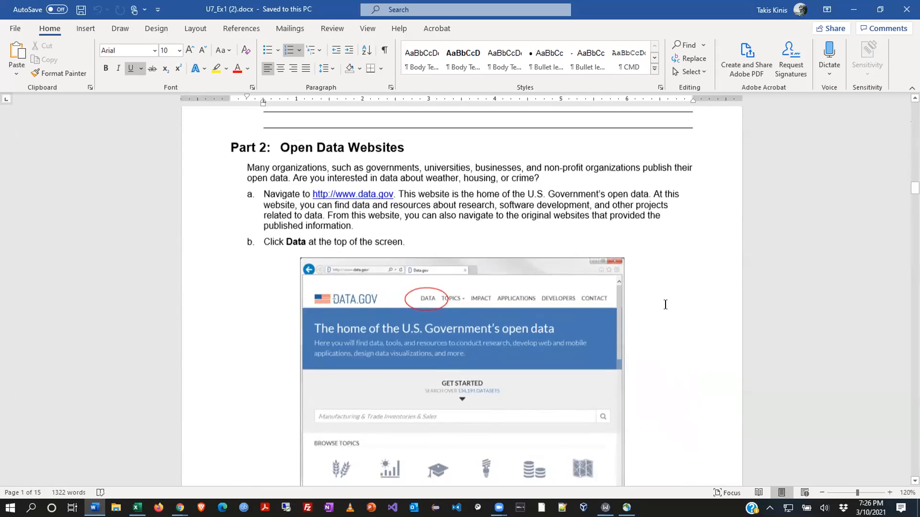
{"action": "scroll", "coordinate": [665, 305], "scroll_direction": "down", "scroll_amount": 14}
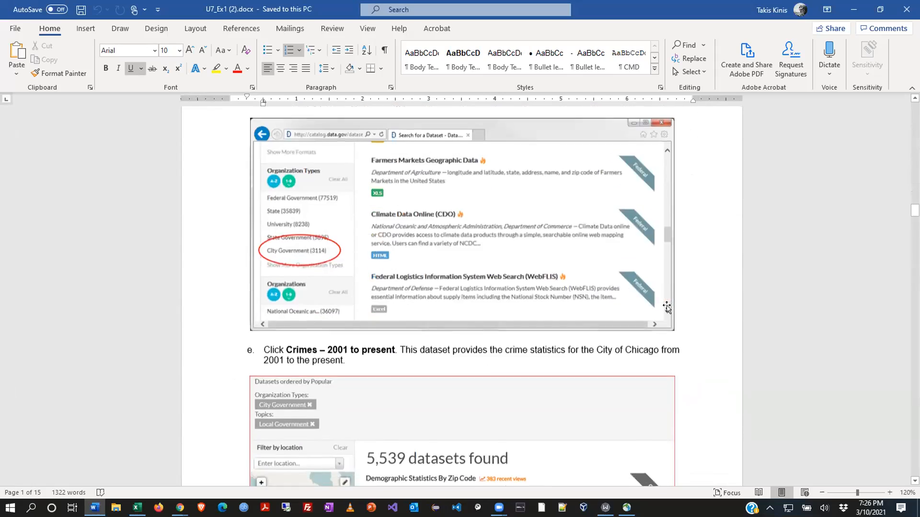
{"action": "scroll", "coordinate": [667, 316], "scroll_direction": "down", "scroll_amount": 3}
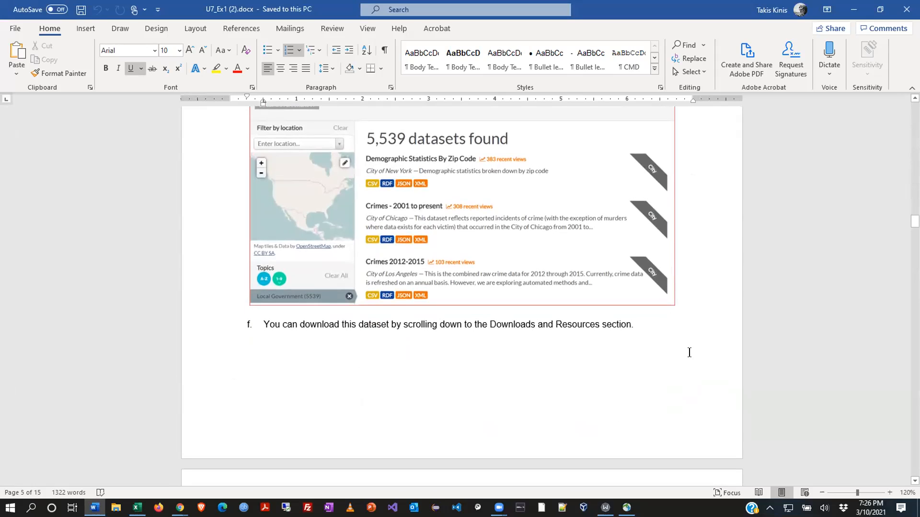
{"action": "scroll", "coordinate": [709, 360], "scroll_direction": "down", "scroll_amount": 2}
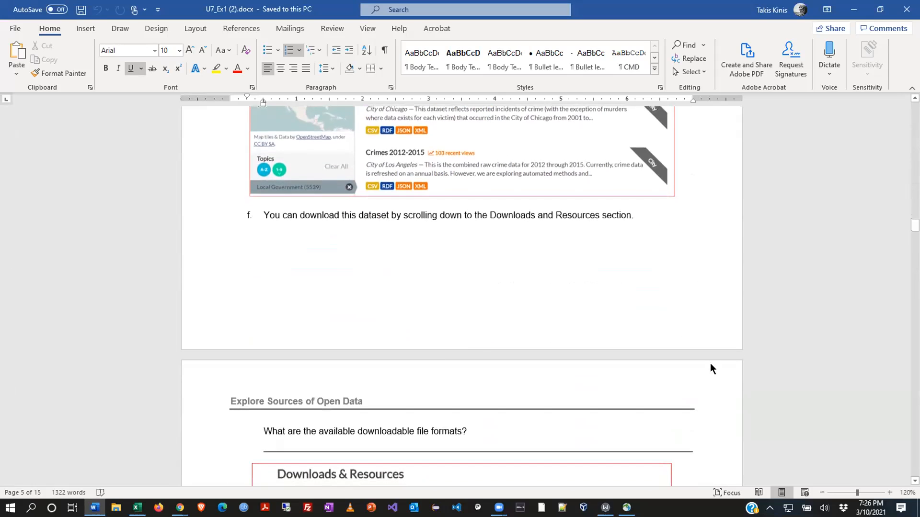
{"action": "scroll", "coordinate": [707, 368], "scroll_direction": "down", "scroll_amount": 8}
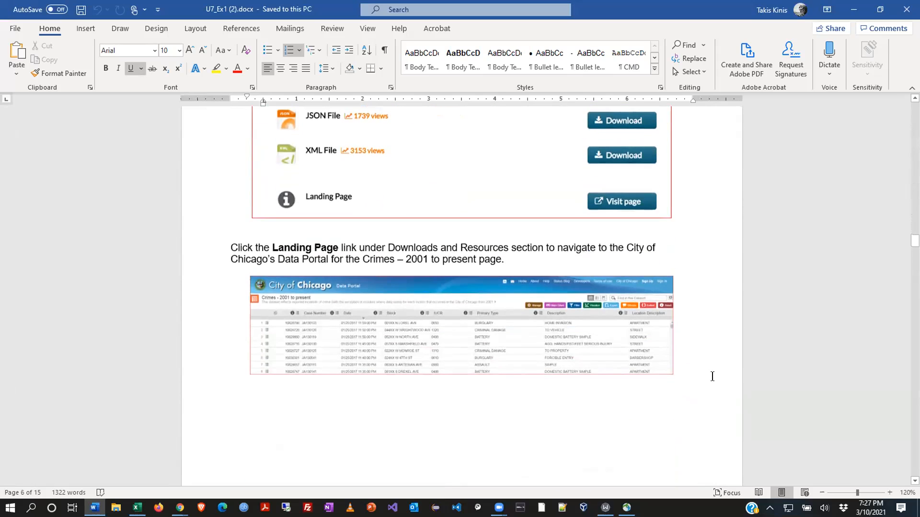
{"action": "scroll", "coordinate": [712, 369], "scroll_direction": "up", "scroll_amount": 12}
{"action": "scroll", "coordinate": [714, 355], "scroll_direction": "up", "scroll_amount": 15}
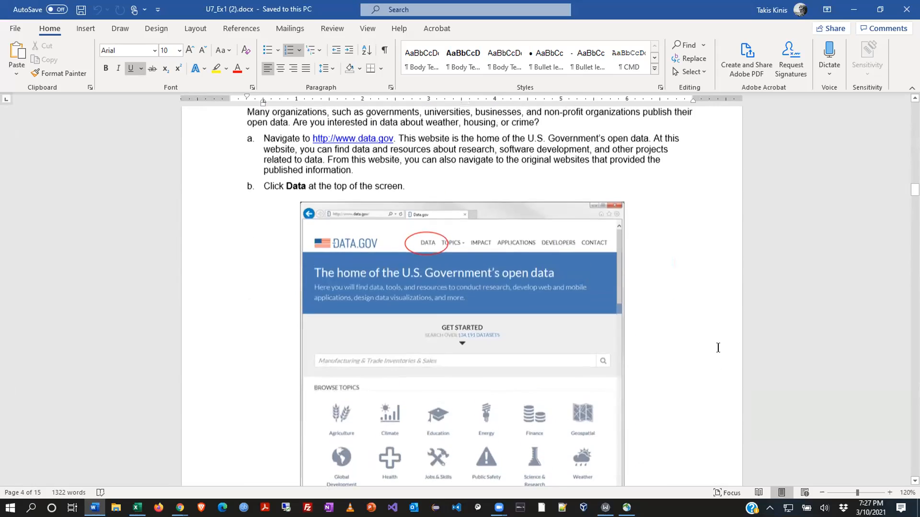
{"action": "scroll", "coordinate": [717, 348], "scroll_direction": "up", "scroll_amount": 2}
{"action": "scroll", "coordinate": [718, 345], "scroll_direction": "down", "scroll_amount": 1}
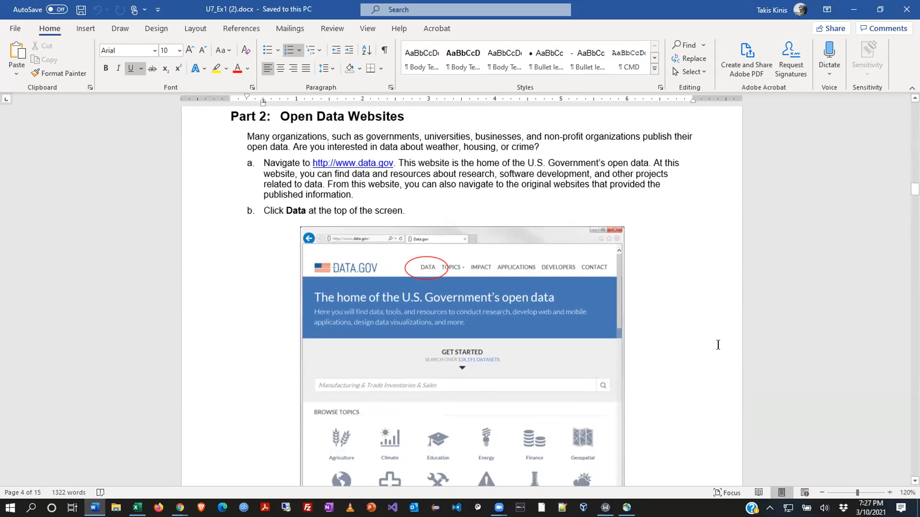
{"action": "left_click", "coordinate": [370, 165], "text": "ctrl"}
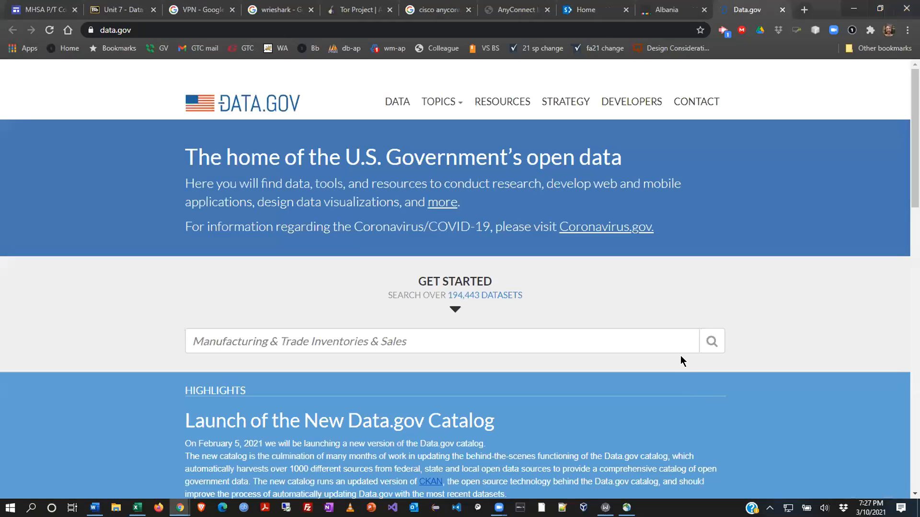
{"action": "key", "text": "alt+Tab"}
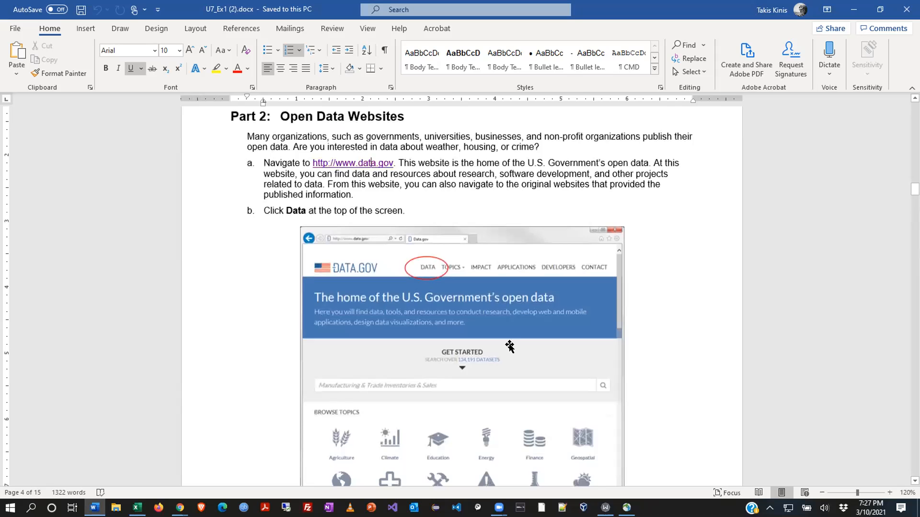
{"action": "scroll", "coordinate": [652, 329], "scroll_direction": "down", "scroll_amount": 2}
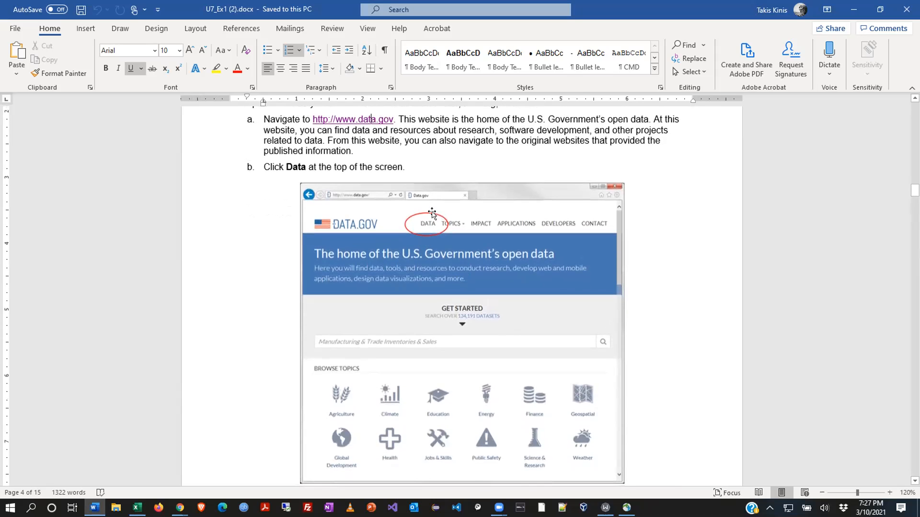
{"action": "key", "text": "alt+Tab"}
{"action": "left_click", "coordinate": [397, 102]}
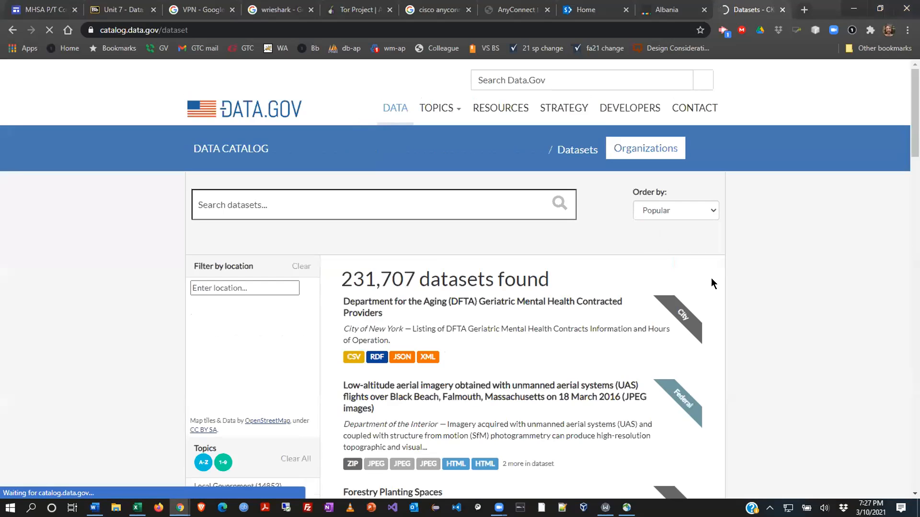
Step: Examine the popular datasets in the Data.gov catalog, including their file formats and the topic, format and organization filters
{"action": "scroll", "coordinate": [567, 344], "scroll_direction": "down", "scroll_amount": 3}
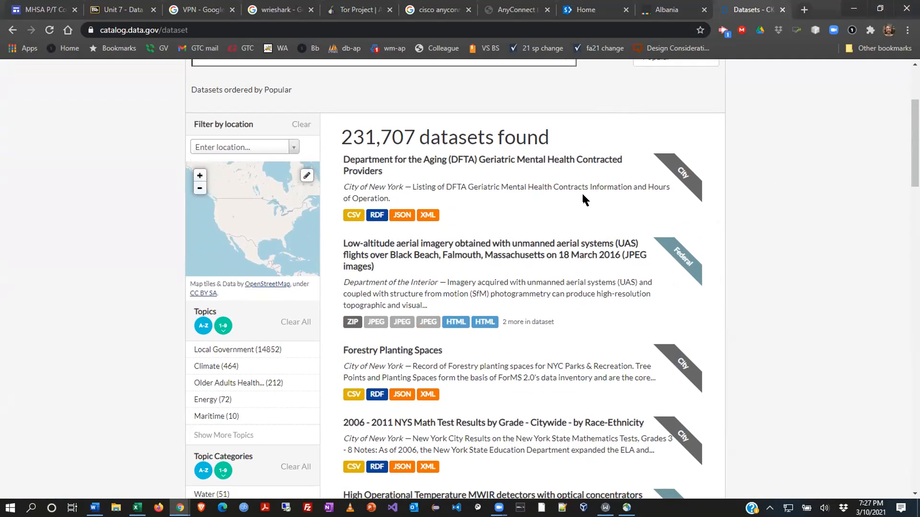
{"action": "scroll", "coordinate": [604, 324], "scroll_direction": "down", "scroll_amount": 2}
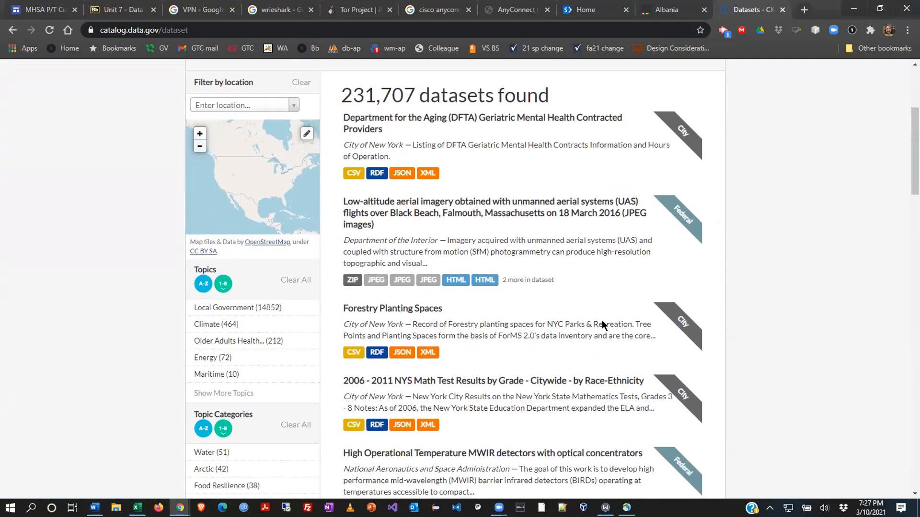
{"action": "scroll", "coordinate": [604, 324], "scroll_direction": "down", "scroll_amount": 7}
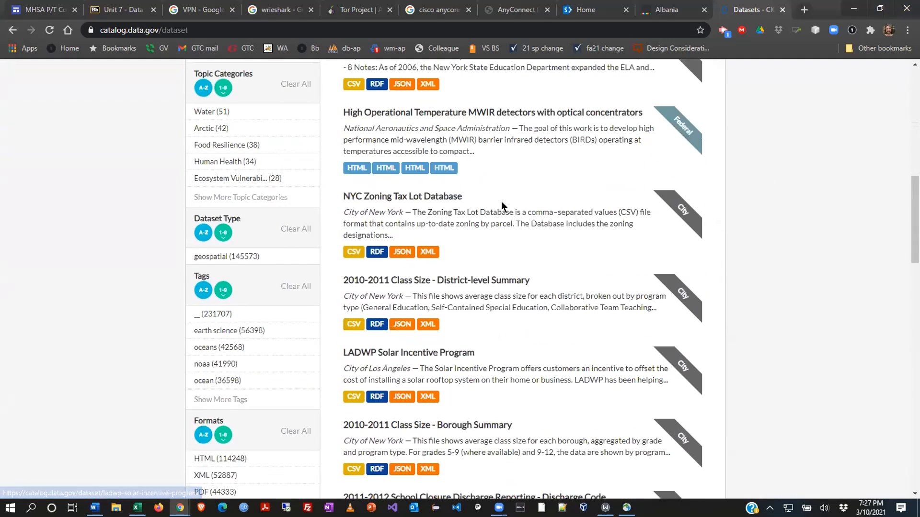
{"action": "scroll", "coordinate": [520, 303], "scroll_direction": "down", "scroll_amount": 7}
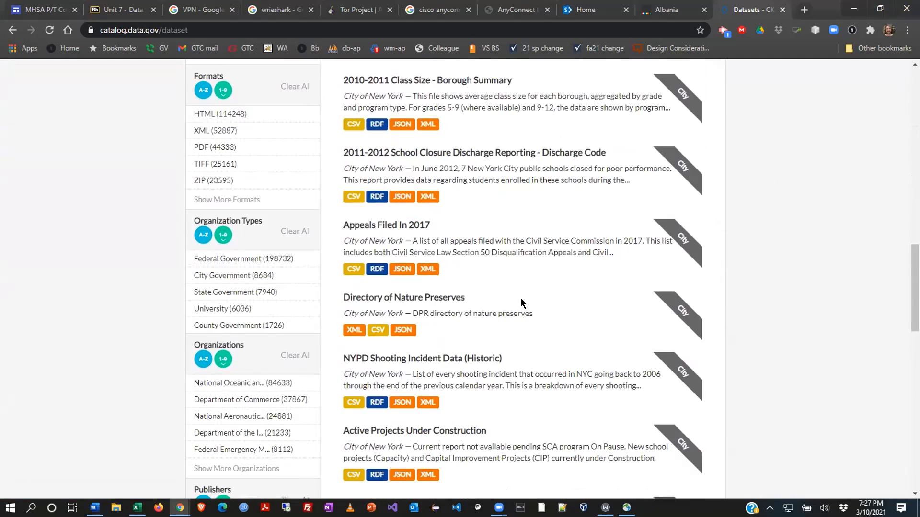
{"action": "scroll", "coordinate": [520, 299], "scroll_direction": "down", "scroll_amount": 2}
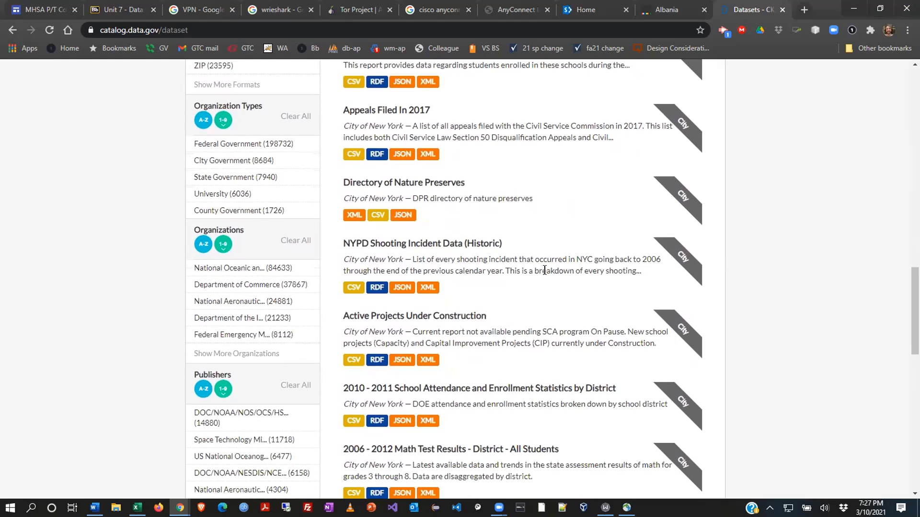
{"action": "scroll", "coordinate": [555, 279], "scroll_direction": "down", "scroll_amount": 2}
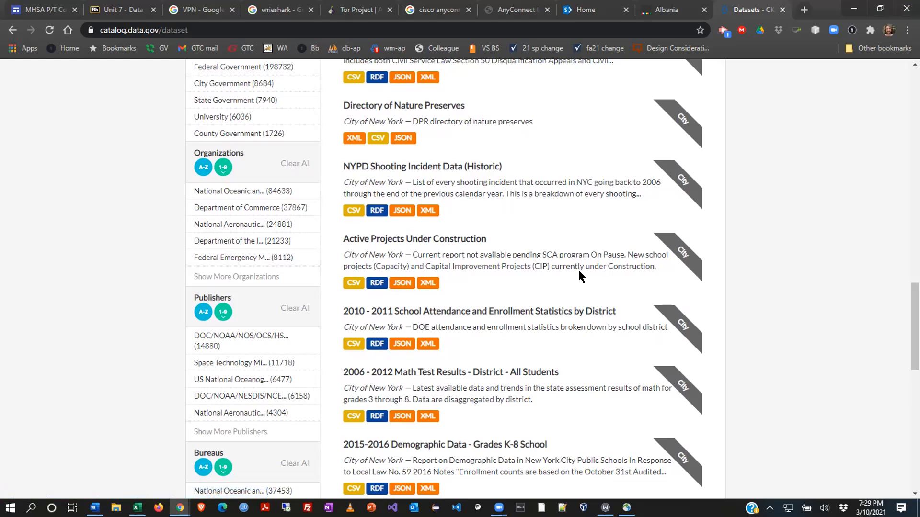
{"action": "scroll", "coordinate": [570, 276], "scroll_direction": "up", "scroll_amount": 20}
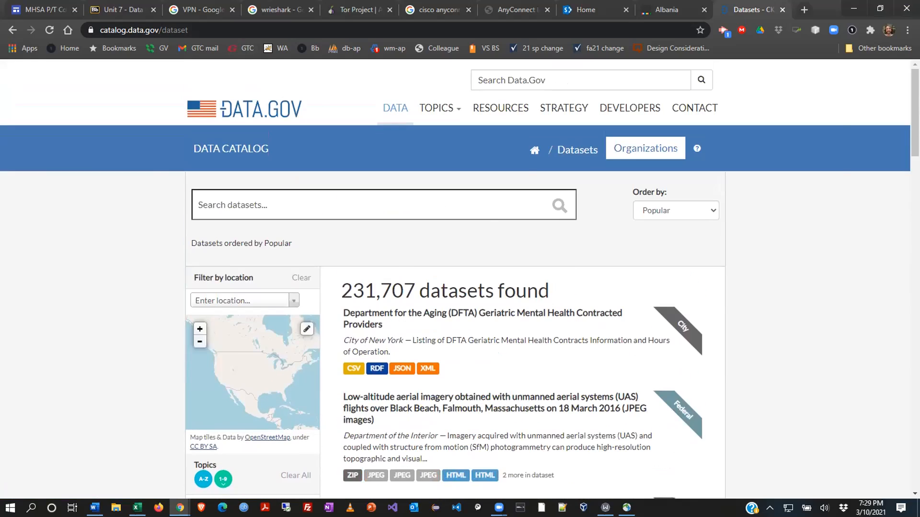
Step: Minimize the exercise document and open the Midterm Project assignment from the Unit 7 Blackboard page in Chrome
{"action": "key", "text": "alt+Tab"}
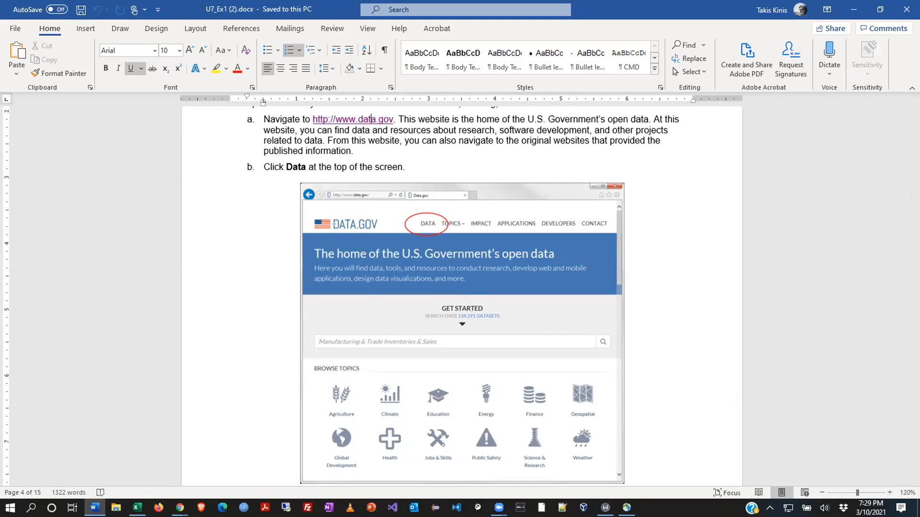
{"action": "left_click", "coordinate": [851, 10]}
{"action": "left_click", "coordinate": [120, 9]}
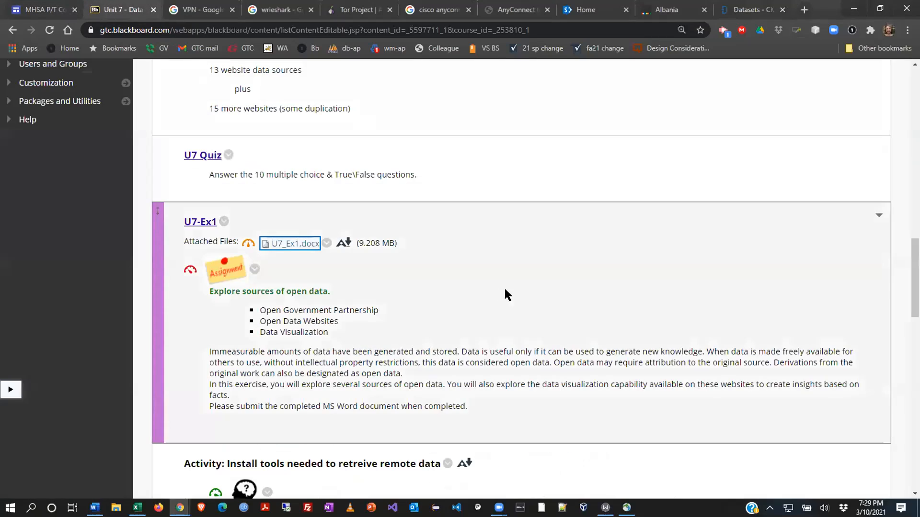
{"action": "scroll", "coordinate": [717, 251], "scroll_direction": "down", "scroll_amount": 15}
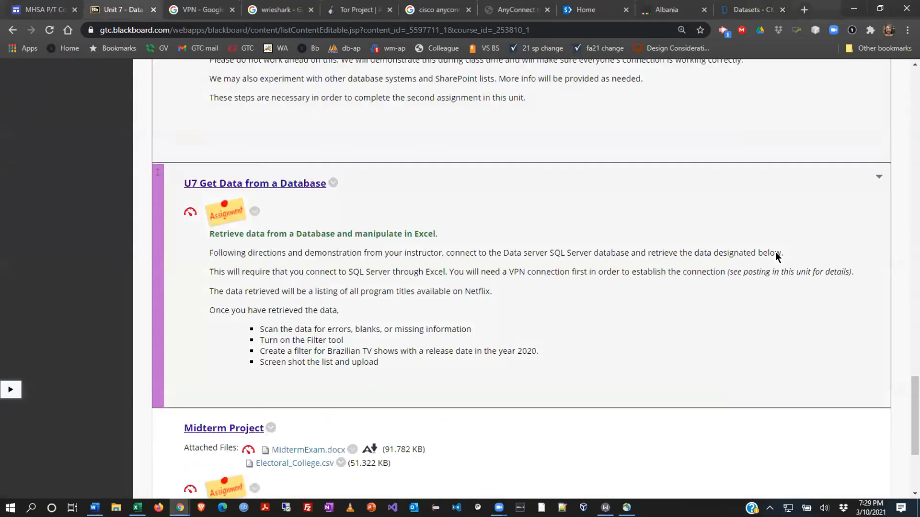
{"action": "scroll", "coordinate": [775, 252], "scroll_direction": "down", "scroll_amount": 4}
{"action": "left_click", "coordinate": [198, 245]}
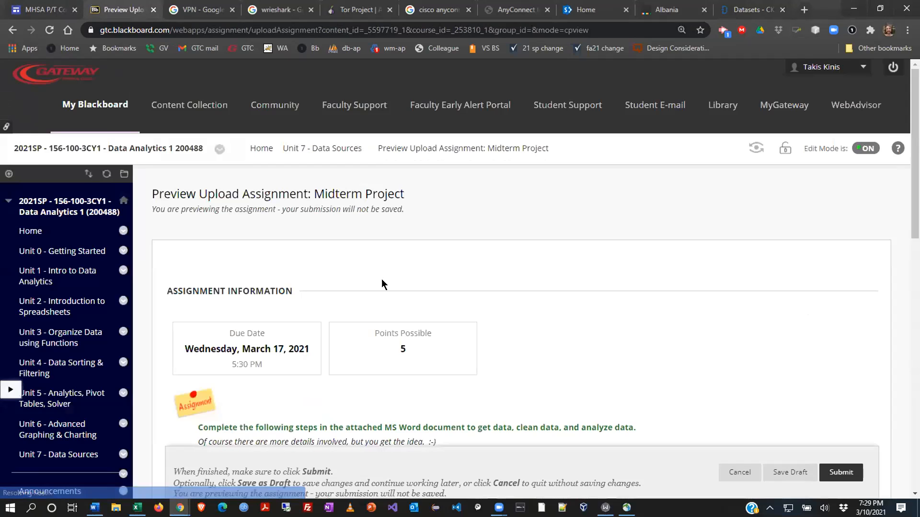
Step: Check the Midterm Project's due date and time, and cancel the assignment preview to return to the Unit 7 page
{"action": "scroll", "coordinate": [381, 278], "scroll_direction": "down", "scroll_amount": 3}
{"action": "left_click_drag", "start_coordinate": [227, 211], "coordinate": [268, 210]}
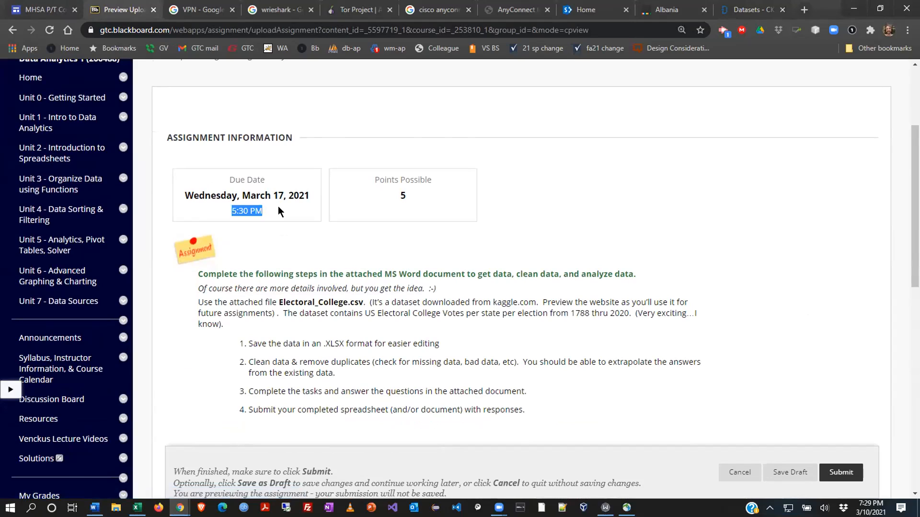
{"action": "left_click", "coordinate": [285, 209]}
{"action": "left_click", "coordinate": [739, 473]}
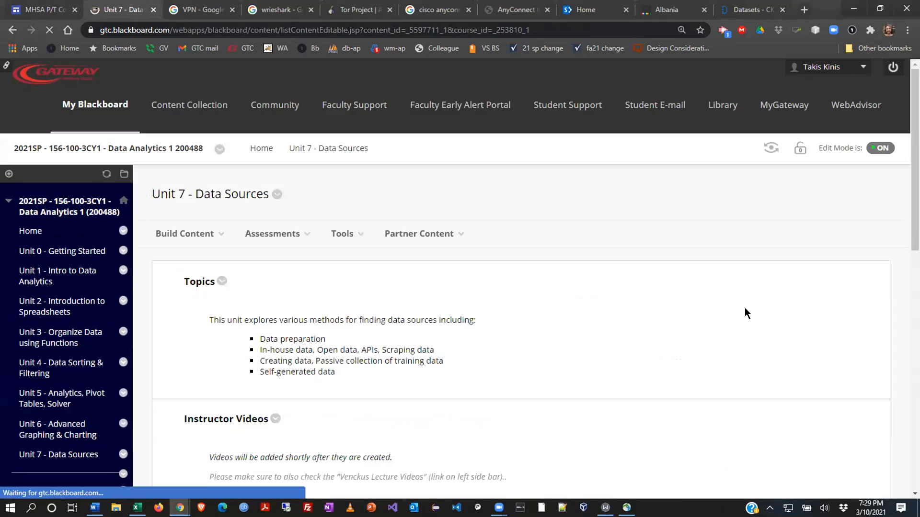
Step: Open the MidtermExam.docx attachment of the Midterm Project from the Unit 7 page in Word
{"action": "scroll", "coordinate": [734, 288], "scroll_direction": "down", "scroll_amount": 7}
{"action": "scroll", "coordinate": [728, 289], "scroll_direction": "down", "scroll_amount": 10}
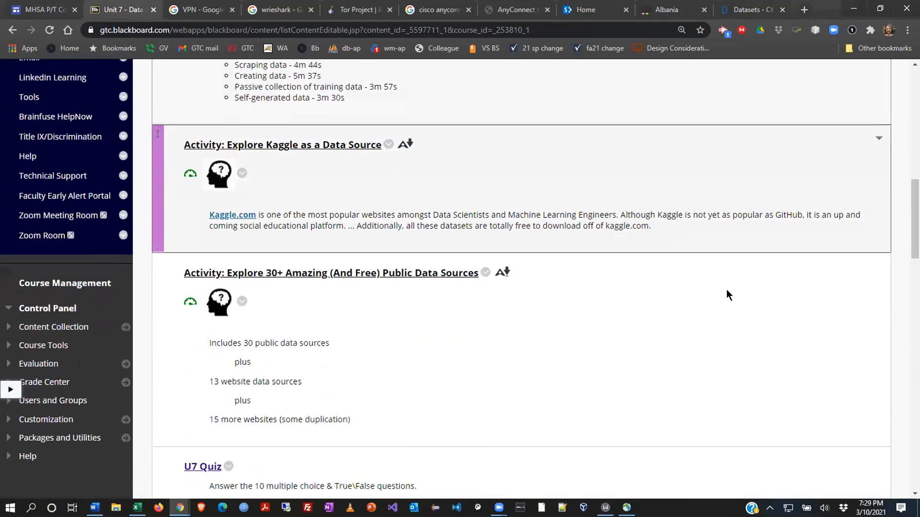
{"action": "scroll", "coordinate": [585, 322], "scroll_direction": "down", "scroll_amount": 6}
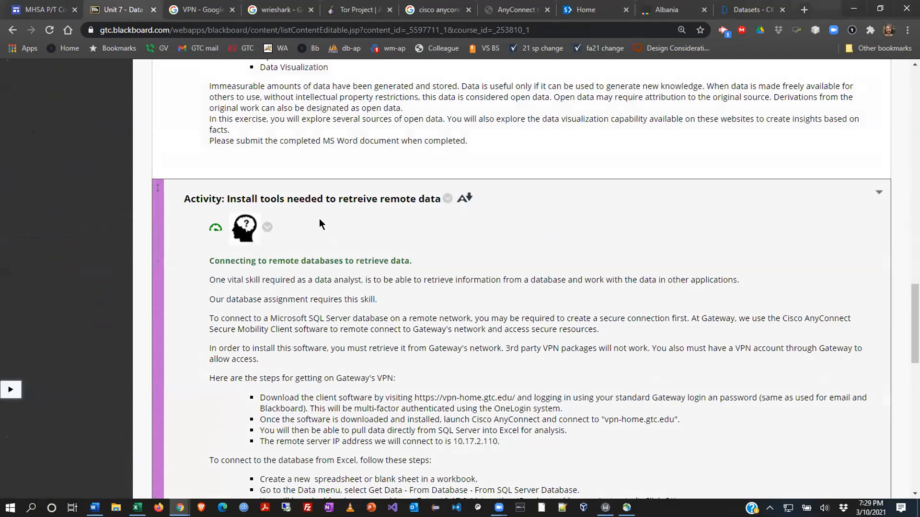
{"action": "scroll", "coordinate": [318, 211], "scroll_direction": "up", "scroll_amount": 4}
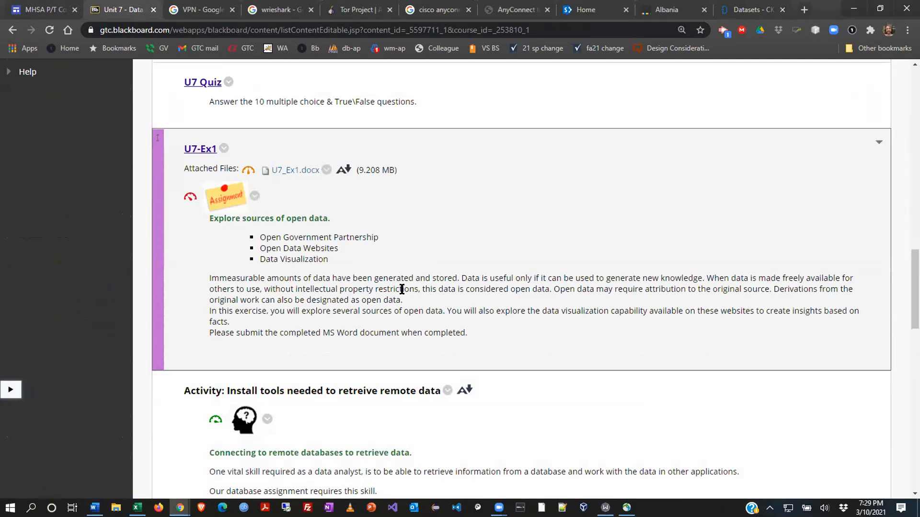
{"action": "scroll", "coordinate": [402, 289], "scroll_direction": "down", "scroll_amount": 18}
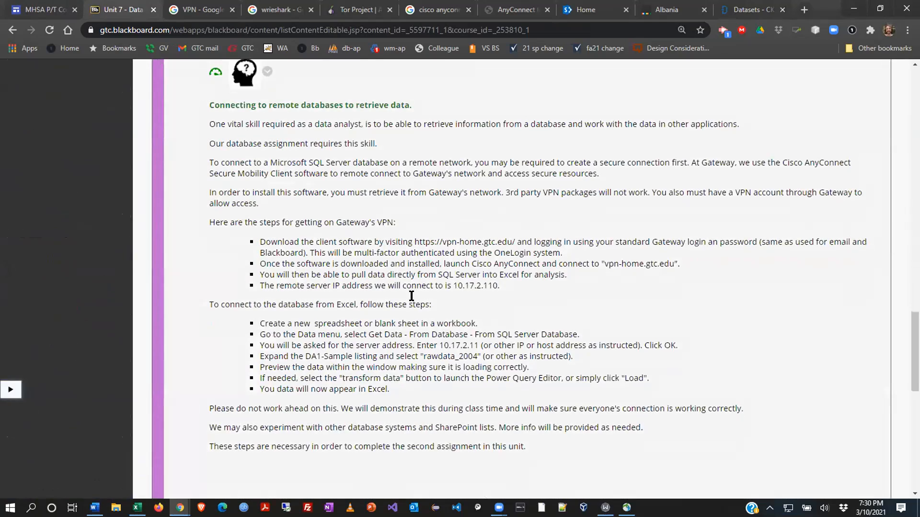
{"action": "scroll", "coordinate": [408, 294], "scroll_direction": "down", "scroll_amount": 2}
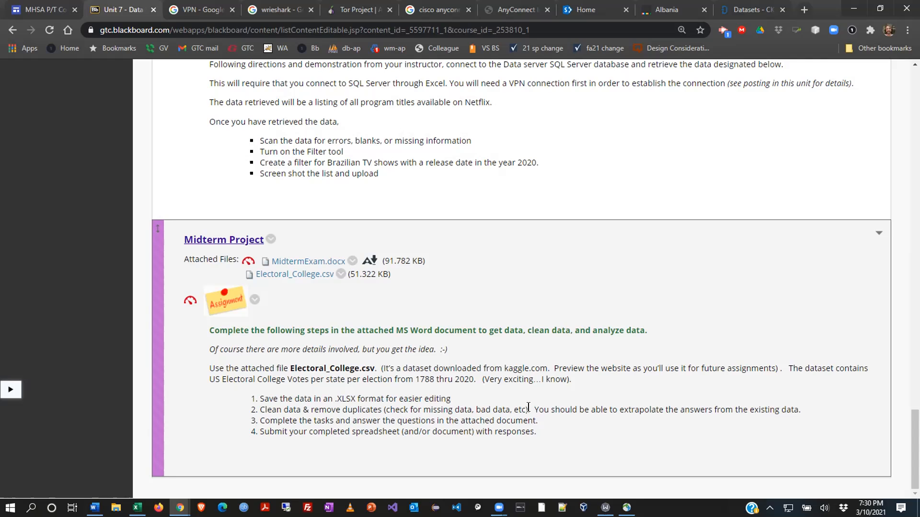
{"action": "left_click", "coordinate": [316, 261]}
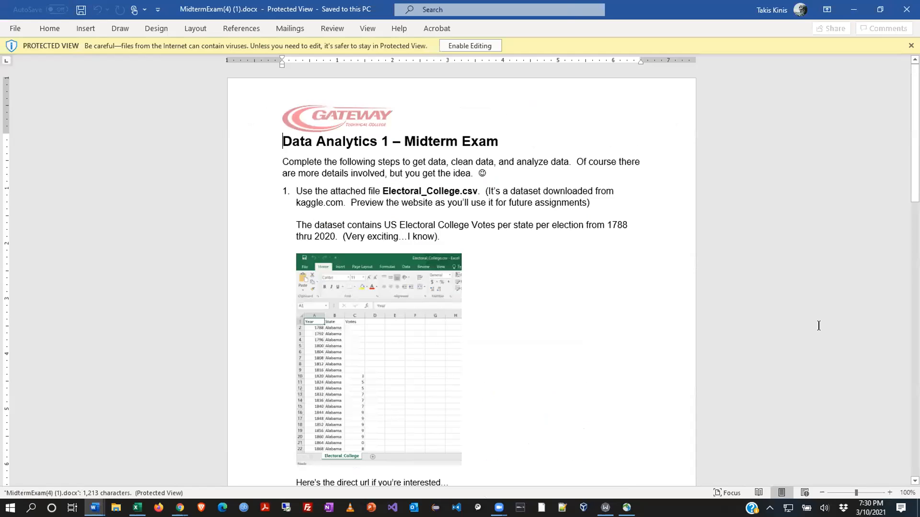
Step: Enable editing of the midterm exam document and set its zoom to 120%
{"action": "left_click", "coordinate": [488, 44]}
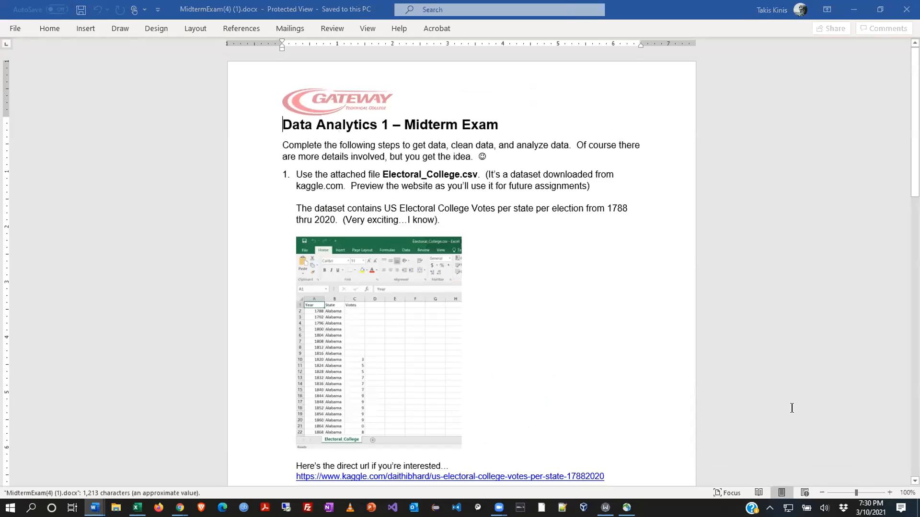
{"action": "left_click", "coordinate": [889, 492]}
{"action": "left_click", "coordinate": [889, 493]}
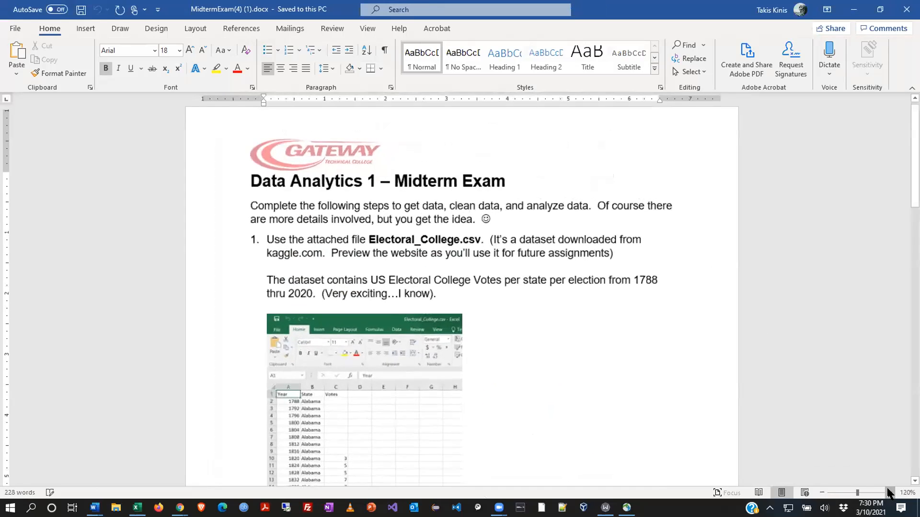
Step: Set the midterm exam document's zoom to 130% and select "kaggle.com" in item 1
{"action": "left_click", "coordinate": [889, 492]}
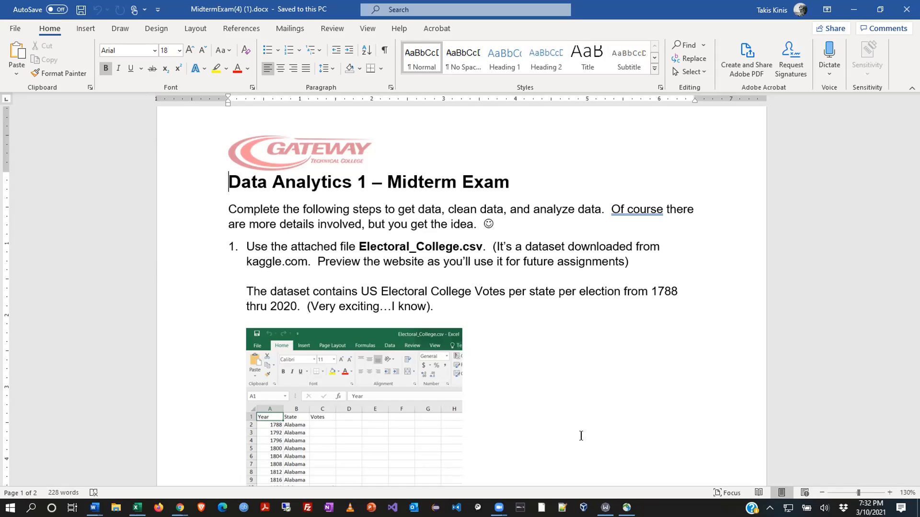
{"action": "left_click_drag", "start_coordinate": [246, 261], "coordinate": [308, 262]}
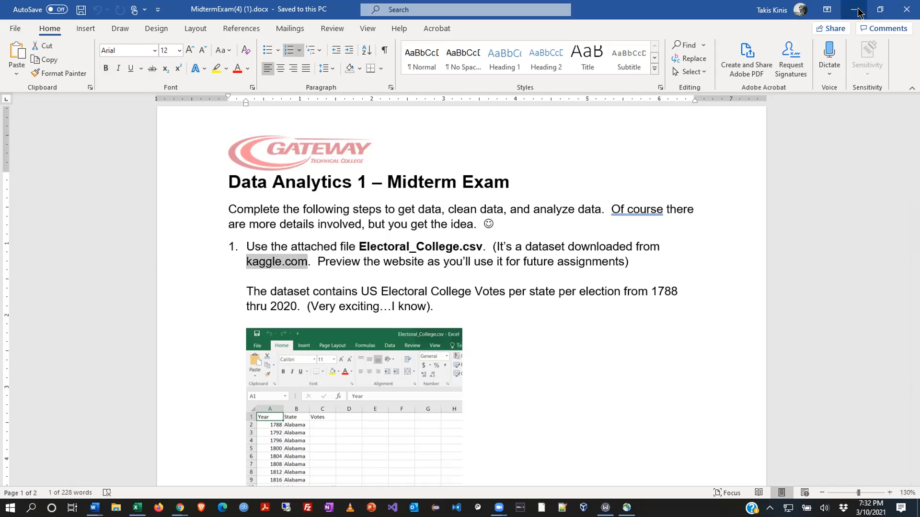
Step: Return to the Unit 7 Blackboard page in Chrome and open the Explore Kaggle as a Data Source activity
{"action": "left_click", "coordinate": [852, 10]}
{"action": "left_click", "coordinate": [852, 9]}
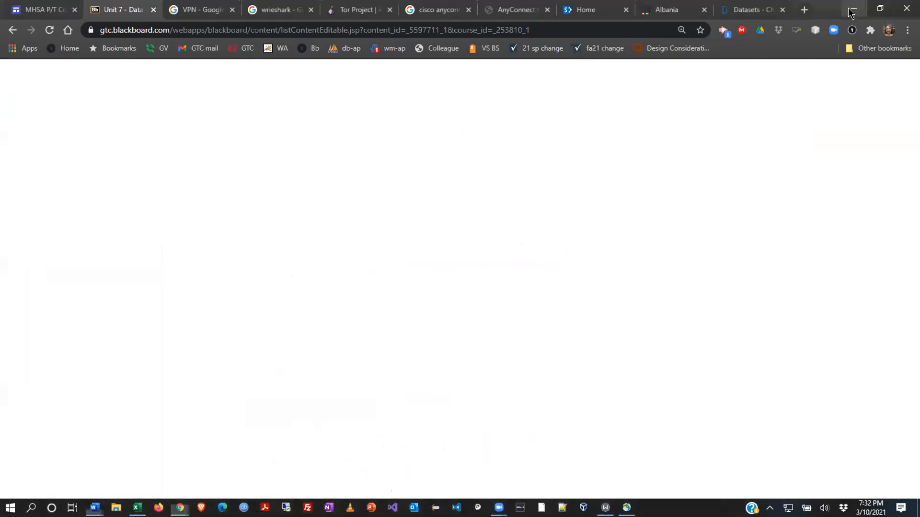
{"action": "scroll", "coordinate": [717, 385], "scroll_direction": "up", "scroll_amount": 20}
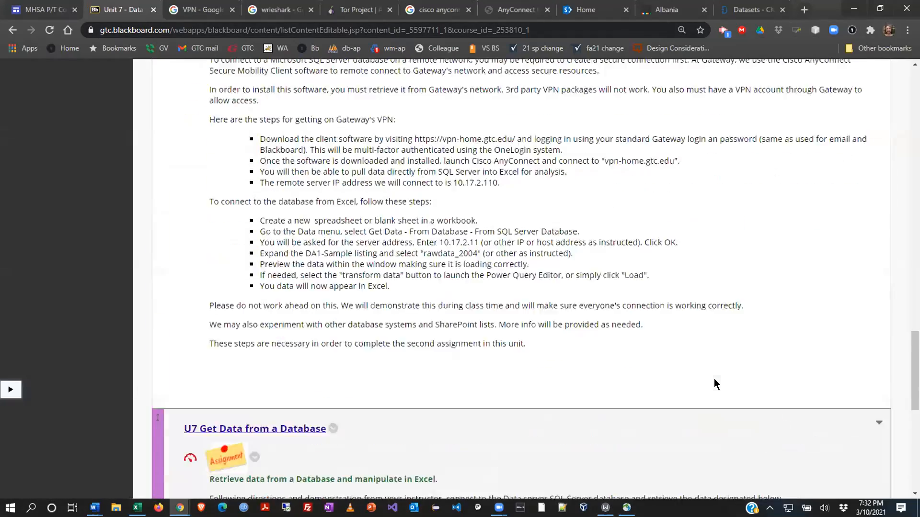
{"action": "scroll", "coordinate": [713, 385], "scroll_direction": "up", "scroll_amount": 5}
{"action": "scroll", "coordinate": [713, 383], "scroll_direction": "down", "scroll_amount": 5}
{"action": "scroll", "coordinate": [710, 372], "scroll_direction": "down", "scroll_amount": 2}
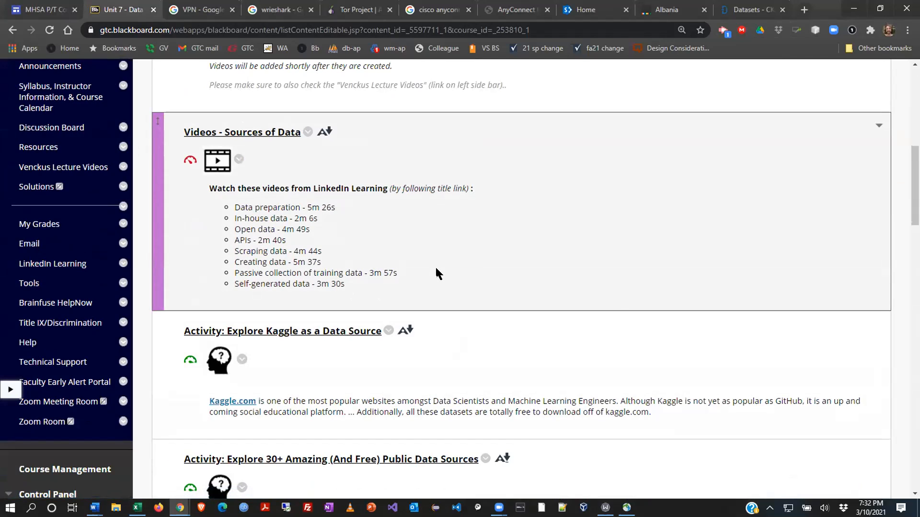
{"action": "scroll", "coordinate": [685, 321], "scroll_direction": "down", "scroll_amount": 4}
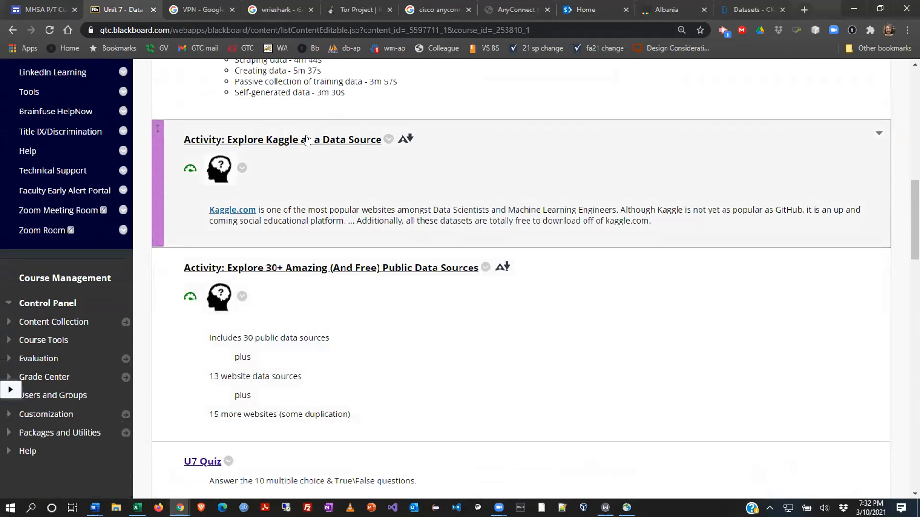
{"action": "left_click", "coordinate": [298, 140]}
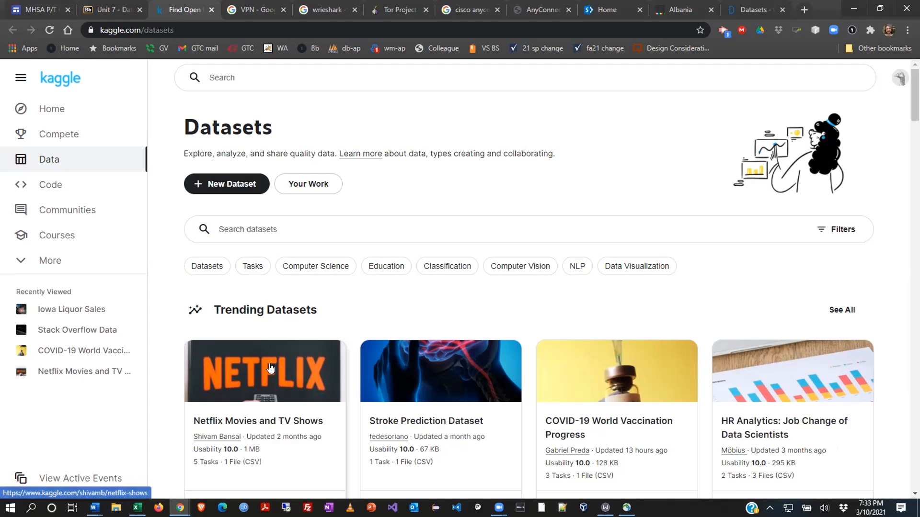
Step: Browse Kaggle's trending datasets and open the Netflix Movies and TV Shows dataset
{"action": "scroll", "coordinate": [314, 442], "scroll_direction": "down", "scroll_amount": 1}
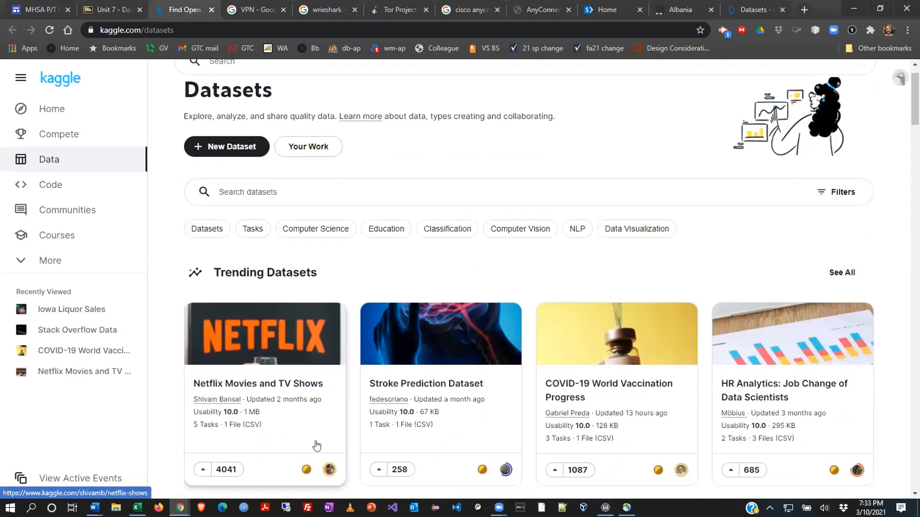
{"action": "scroll", "coordinate": [310, 423], "scroll_direction": "down", "scroll_amount": 1}
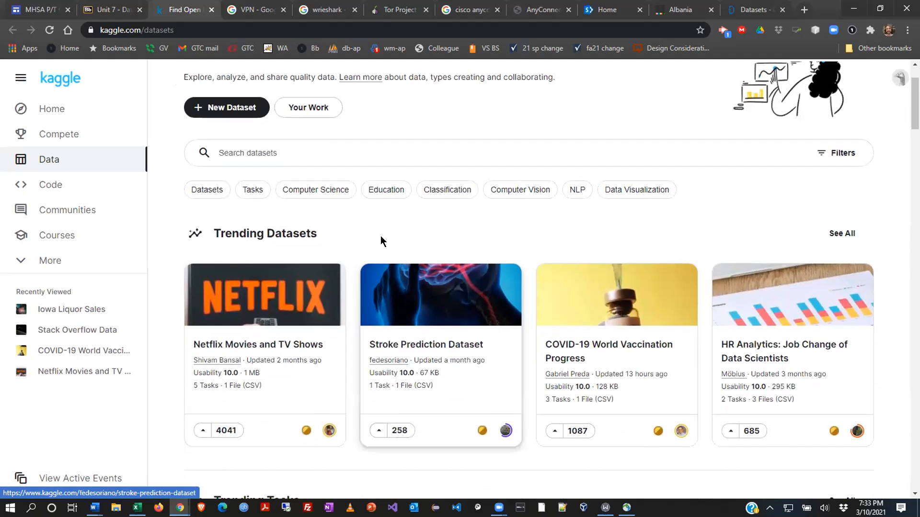
{"action": "scroll", "coordinate": [388, 225], "scroll_direction": "up", "scroll_amount": 2}
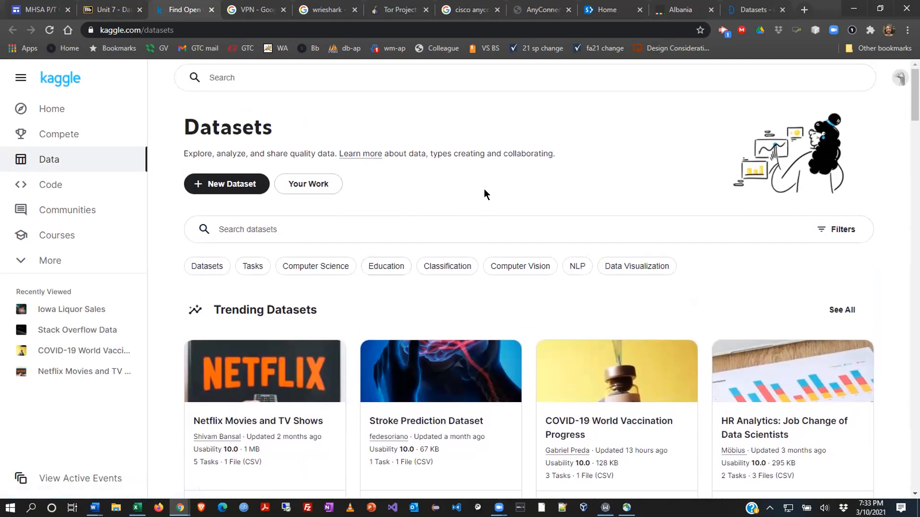
{"action": "left_click", "coordinate": [236, 375]}
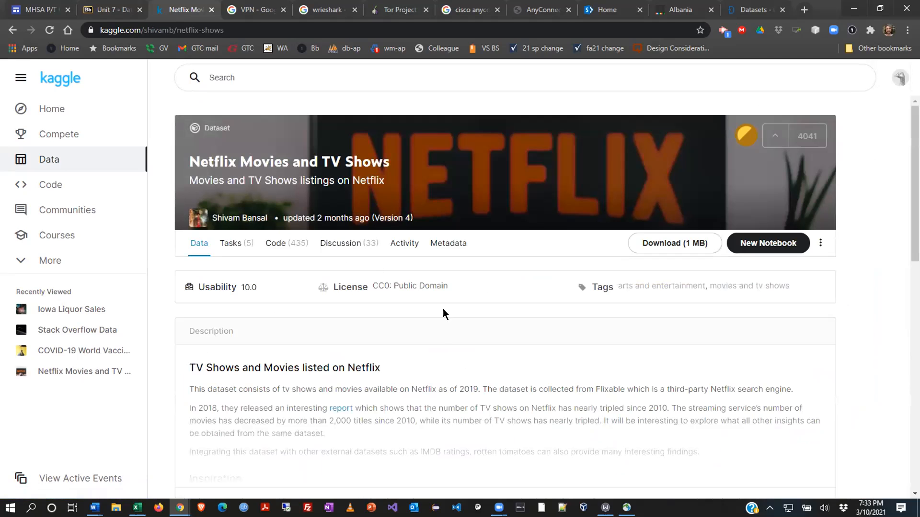
Step: View the code notebooks and the discussions of the Netflix Movies and TV Shows dataset
{"action": "left_click", "coordinate": [284, 245]}
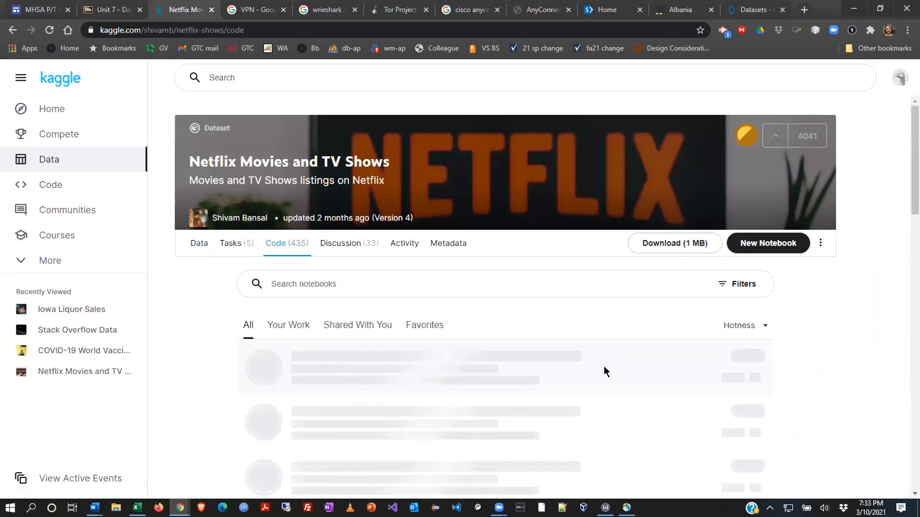
{"action": "scroll", "coordinate": [619, 374], "scroll_direction": "down", "scroll_amount": 3}
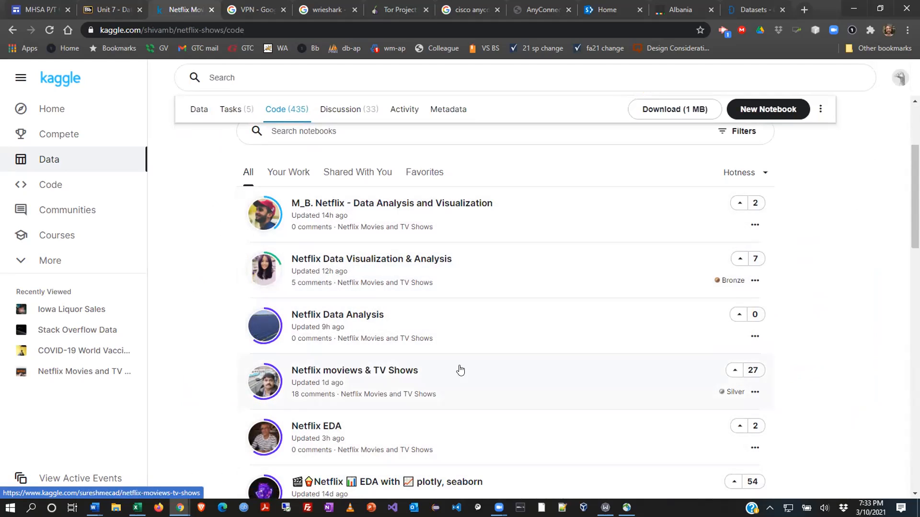
{"action": "left_click", "coordinate": [346, 109]}
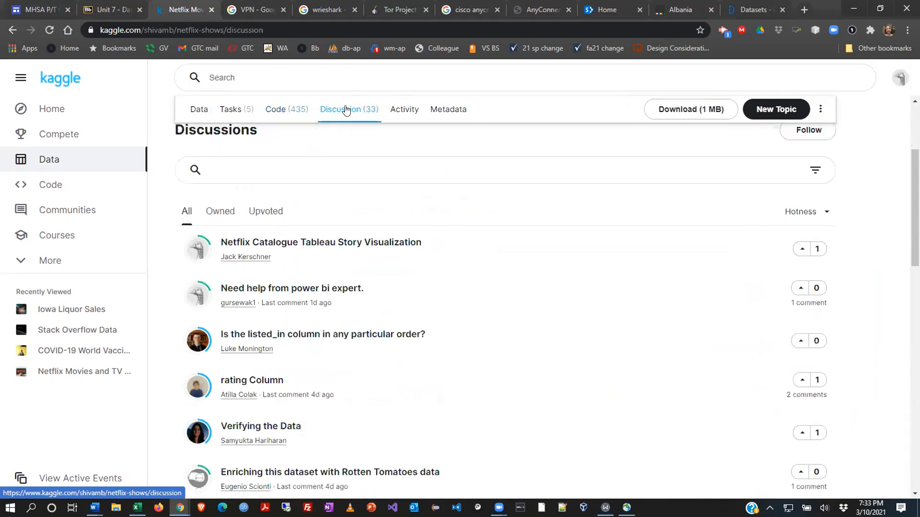
Step: Highlight the collection methodology entry in the Netflix dataset's metadata, and return to the Kaggle home page
{"action": "left_click", "coordinate": [439, 110]}
{"action": "scroll", "coordinate": [811, 359], "scroll_direction": "down", "scroll_amount": 2}
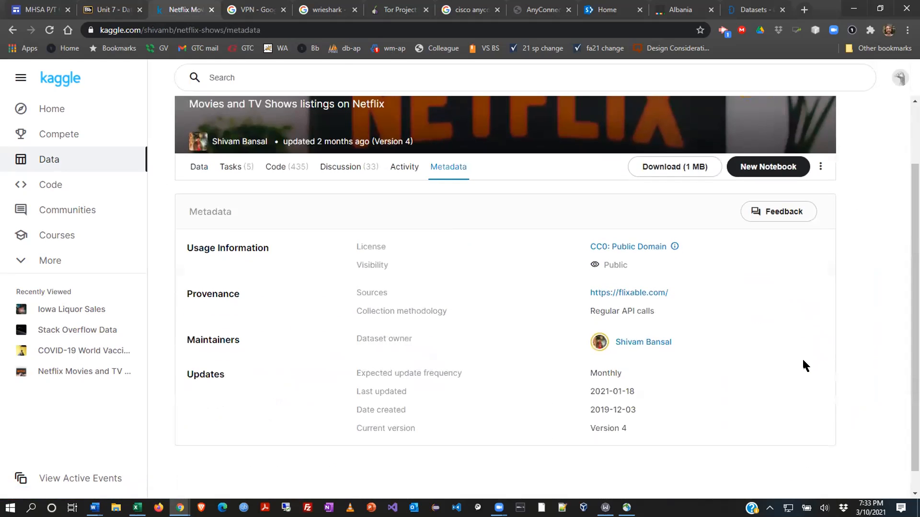
{"action": "scroll", "coordinate": [803, 360], "scroll_direction": "down", "scroll_amount": 1}
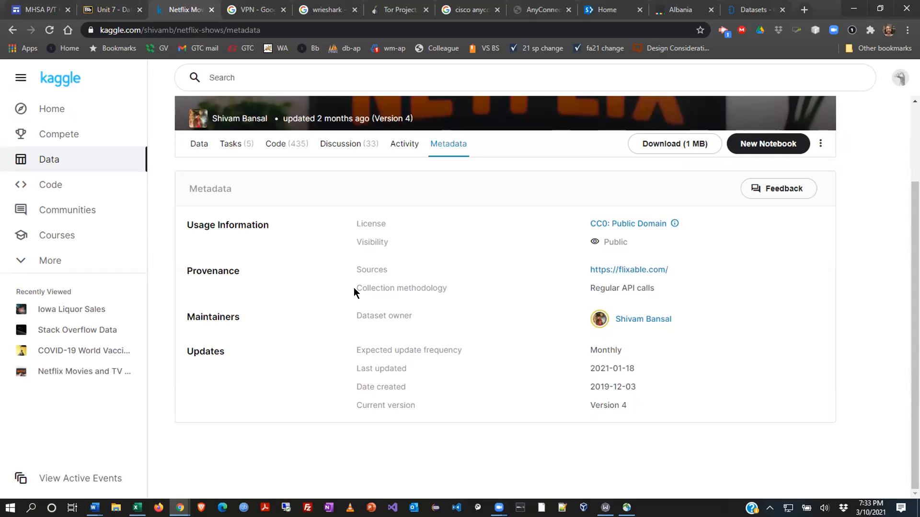
{"action": "left_click_drag", "start_coordinate": [352, 288], "coordinate": [666, 289]}
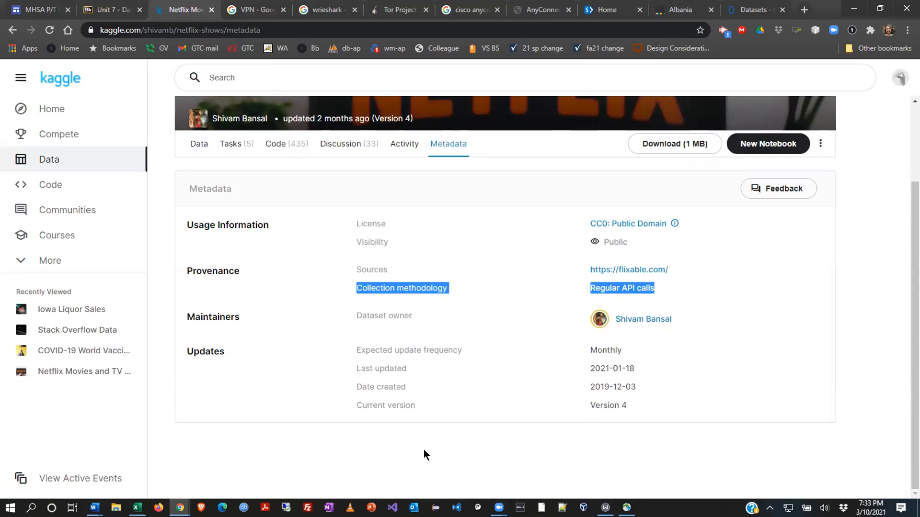
{"action": "left_click", "coordinate": [63, 80]}
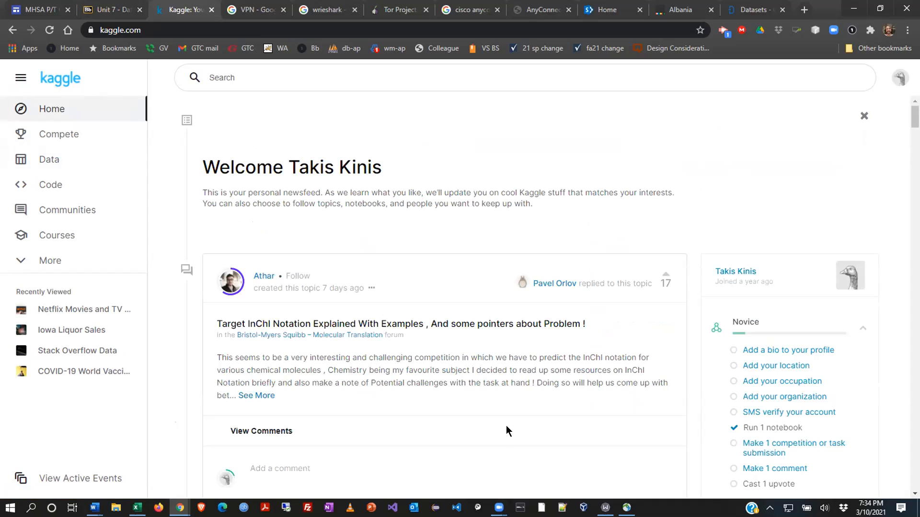
Step: Open the Explore 30+ Amazing (And Free) Public Data Sources activity from the Unit 7 Blackboard page
{"action": "left_click", "coordinate": [108, 10]}
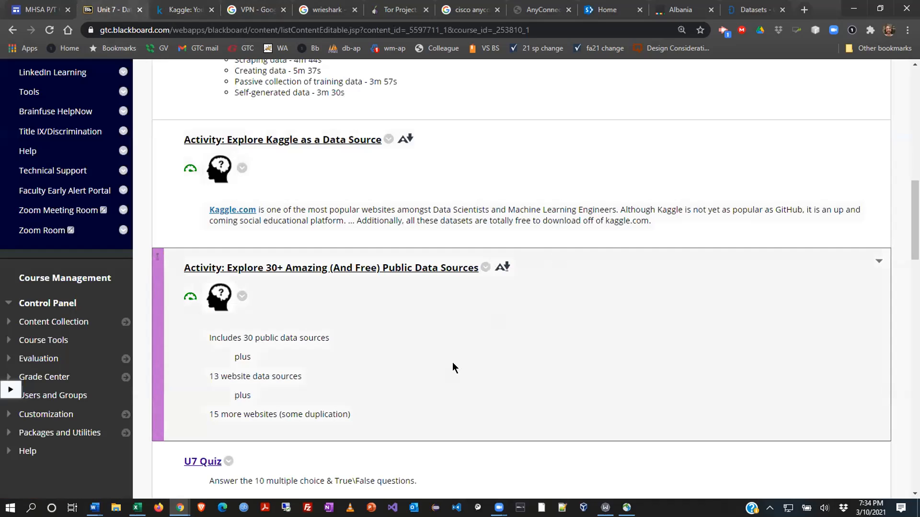
{"action": "scroll", "coordinate": [454, 368], "scroll_direction": "down", "scroll_amount": 3}
{"action": "left_click", "coordinate": [387, 156]}
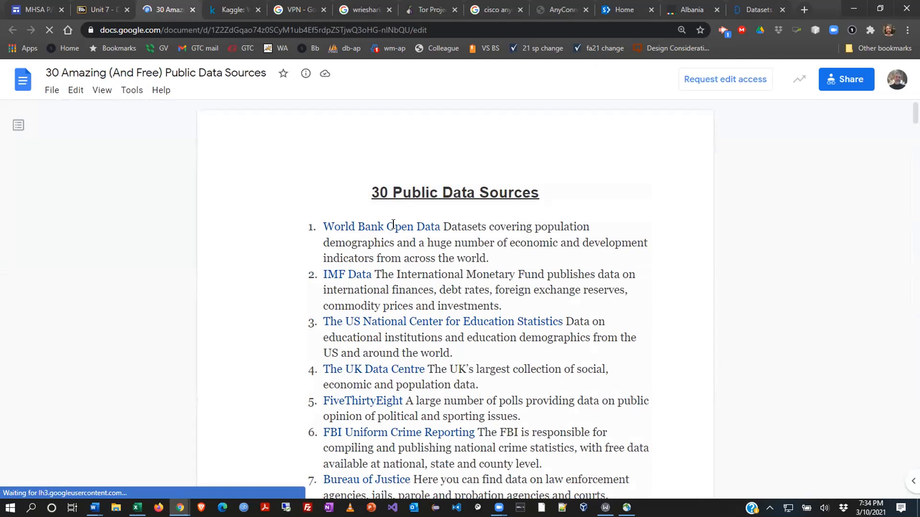
Step: Examine the numbered list of public data sources and the More Data Resources section, and return to the document's beginning
{"action": "scroll", "coordinate": [593, 278], "scroll_direction": "down", "scroll_amount": 5}
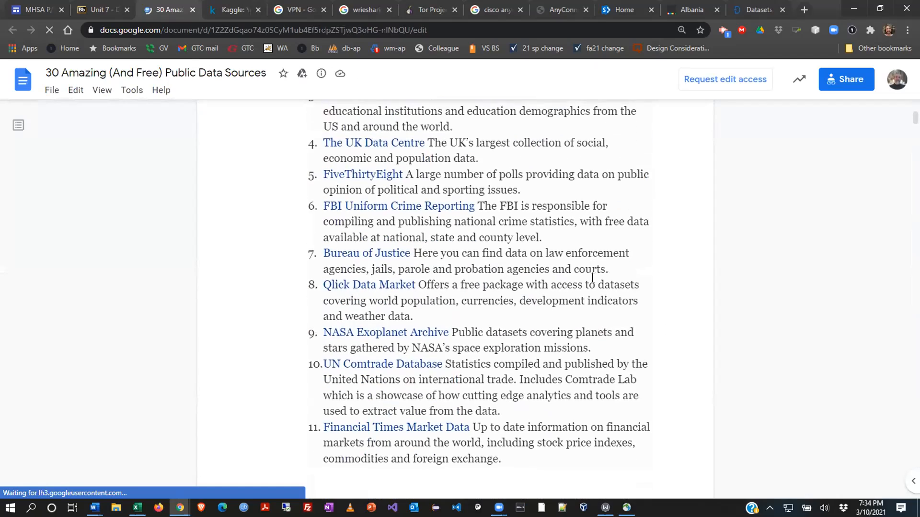
{"action": "scroll", "coordinate": [645, 283], "scroll_direction": "down", "scroll_amount": 3}
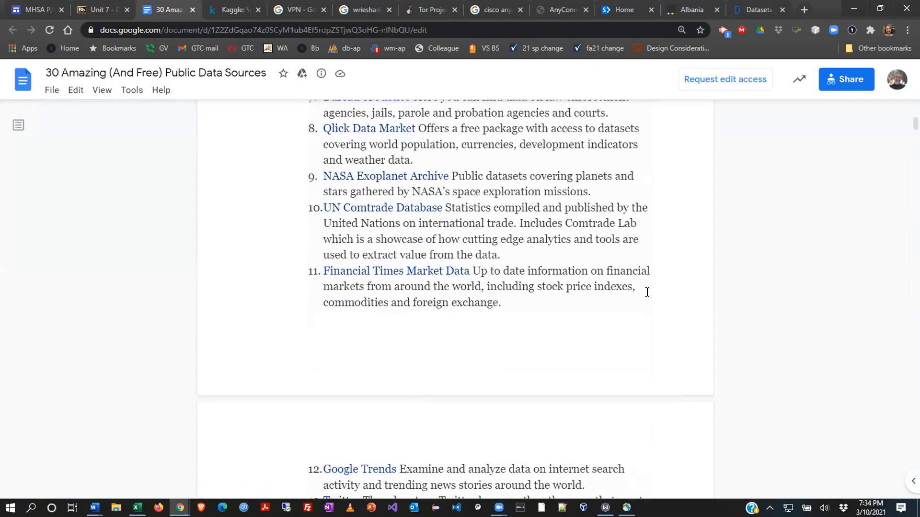
{"action": "scroll", "coordinate": [646, 292], "scroll_direction": "down", "scroll_amount": 8}
{"action": "scroll", "coordinate": [647, 292], "scroll_direction": "down", "scroll_amount": 4}
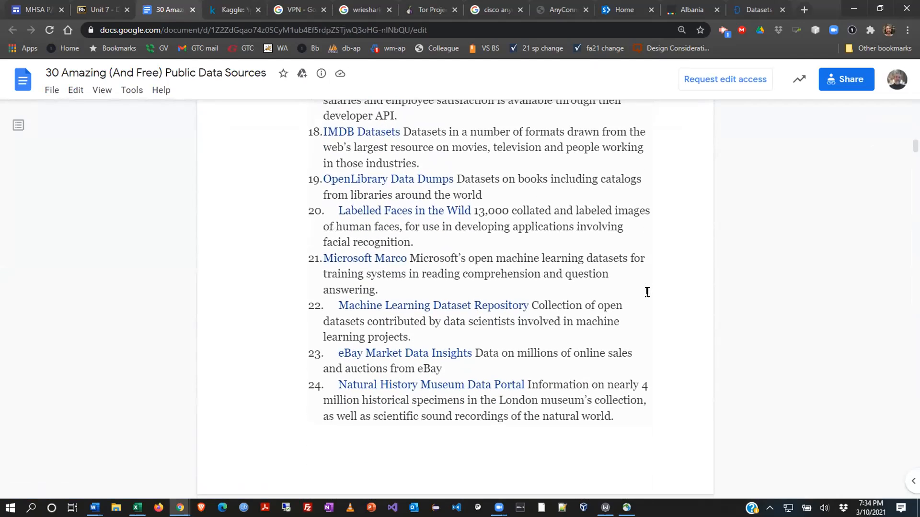
{"action": "scroll", "coordinate": [646, 292], "scroll_direction": "down", "scroll_amount": 8}
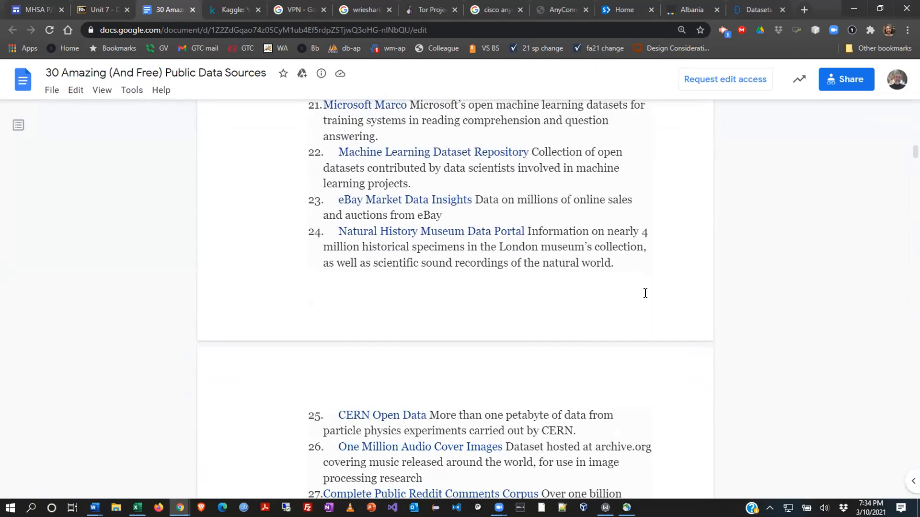
{"action": "scroll", "coordinate": [645, 293], "scroll_direction": "down", "scroll_amount": 8}
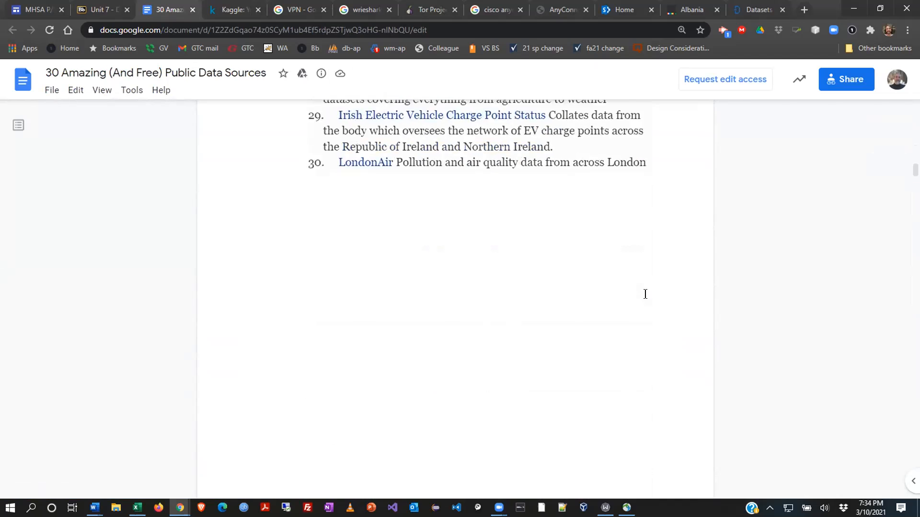
{"action": "scroll", "coordinate": [644, 294], "scroll_direction": "down", "scroll_amount": 4}
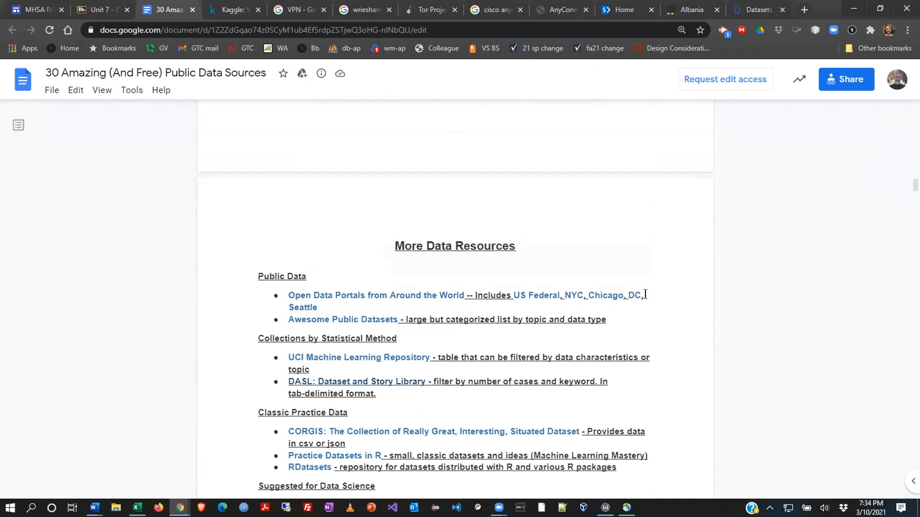
{"action": "scroll", "coordinate": [645, 294], "scroll_direction": "down", "scroll_amount": 3}
{"action": "scroll", "coordinate": [645, 294], "scroll_direction": "down", "scroll_amount": 1}
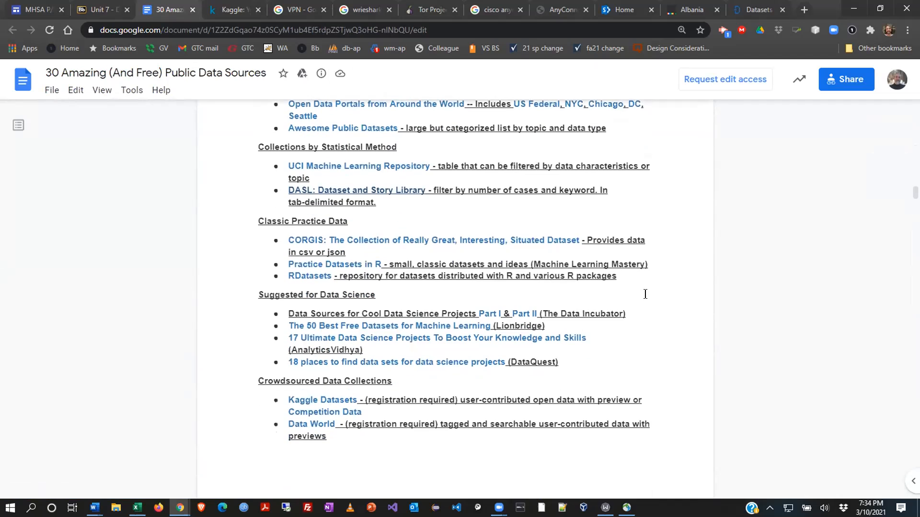
{"action": "scroll", "coordinate": [644, 294], "scroll_direction": "down", "scroll_amount": 1}
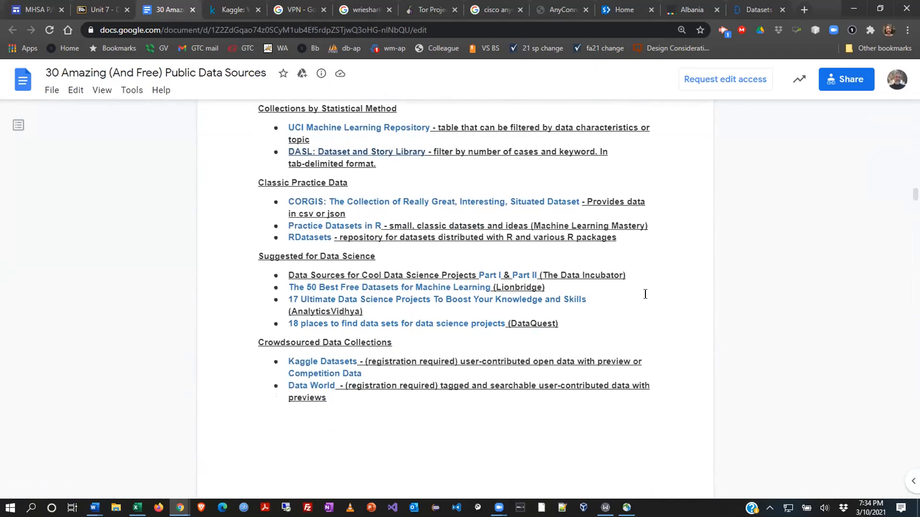
{"action": "scroll", "coordinate": [644, 294], "scroll_direction": "down", "scroll_amount": 2}
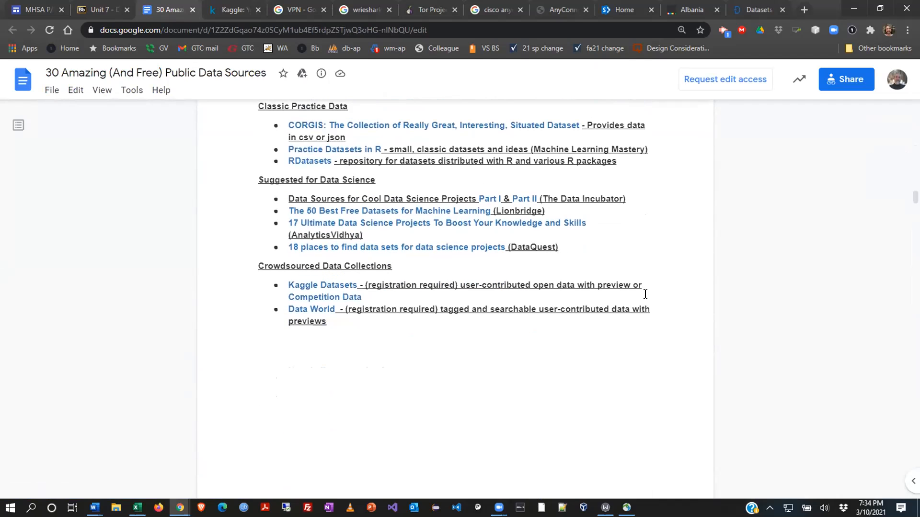
{"action": "scroll", "coordinate": [645, 294], "scroll_direction": "up", "scroll_amount": 15}
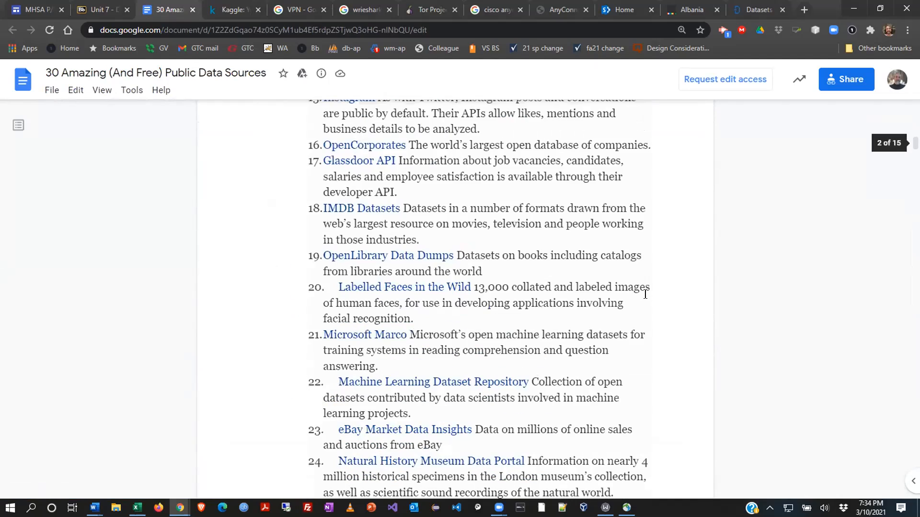
{"action": "scroll", "coordinate": [645, 294], "scroll_direction": "up", "scroll_amount": 18}
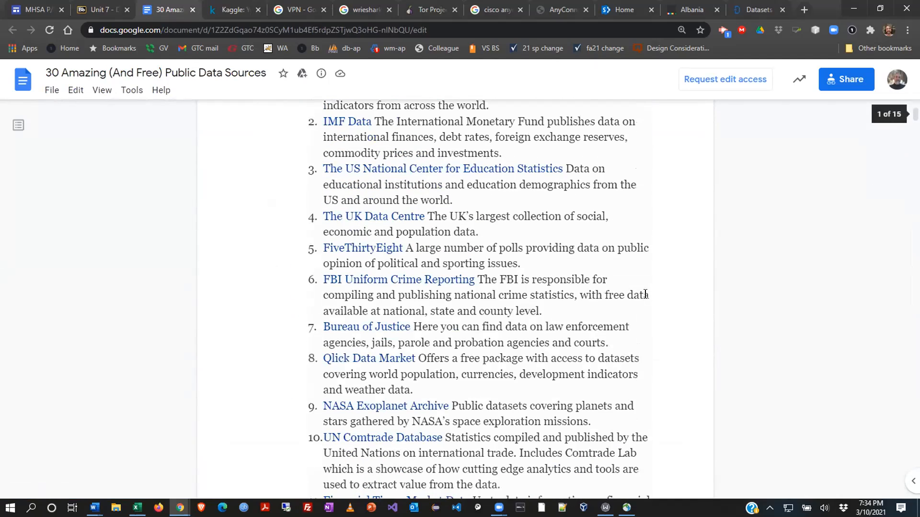
{"action": "scroll", "coordinate": [645, 294], "scroll_direction": "up", "scroll_amount": 3}
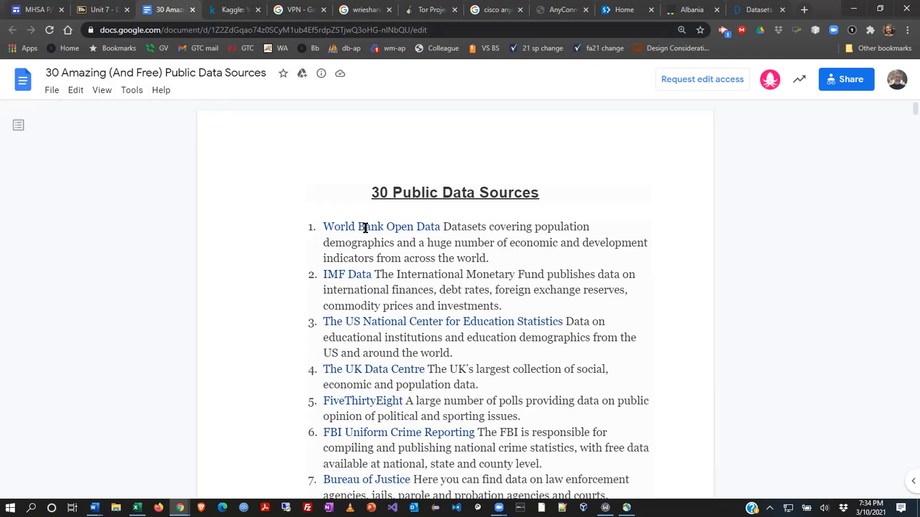
Step: Return to the Unit 7 Blackboard page and view the U7-Ex1 assignment entry
{"action": "left_click", "coordinate": [103, 10]}
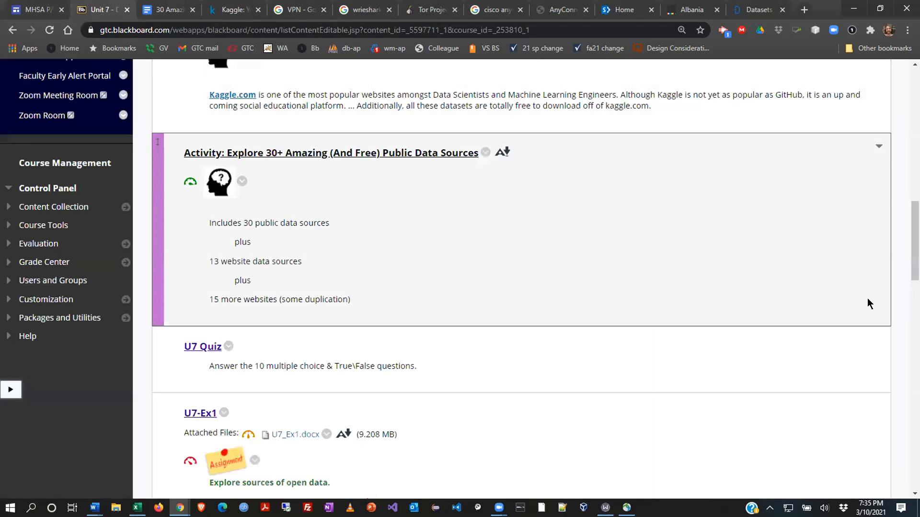
{"action": "scroll", "coordinate": [869, 304], "scroll_direction": "up", "scroll_amount": 2}
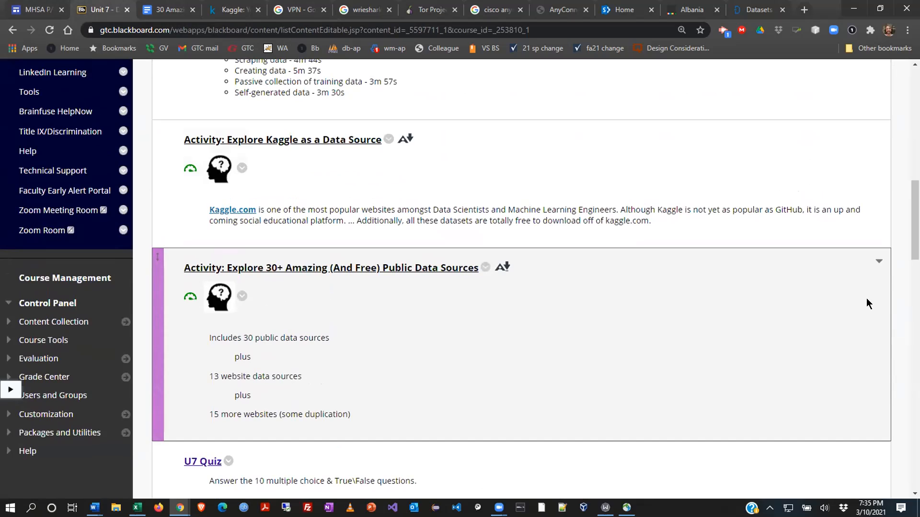
{"action": "scroll", "coordinate": [695, 398], "scroll_direction": "down", "scroll_amount": 7}
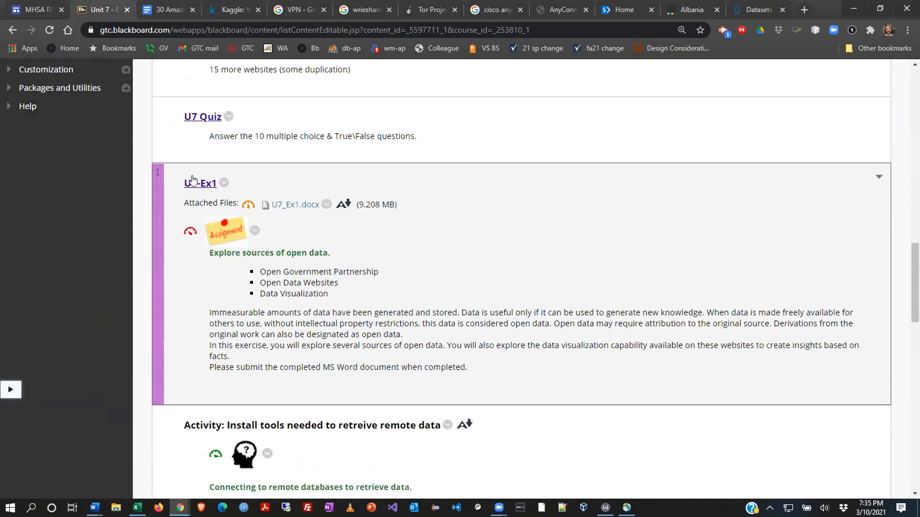
Step: Preview the U7-Ex1 assignment to view its due date and submission options, and return to the Unit 7 page
{"action": "left_click", "coordinate": [197, 184]}
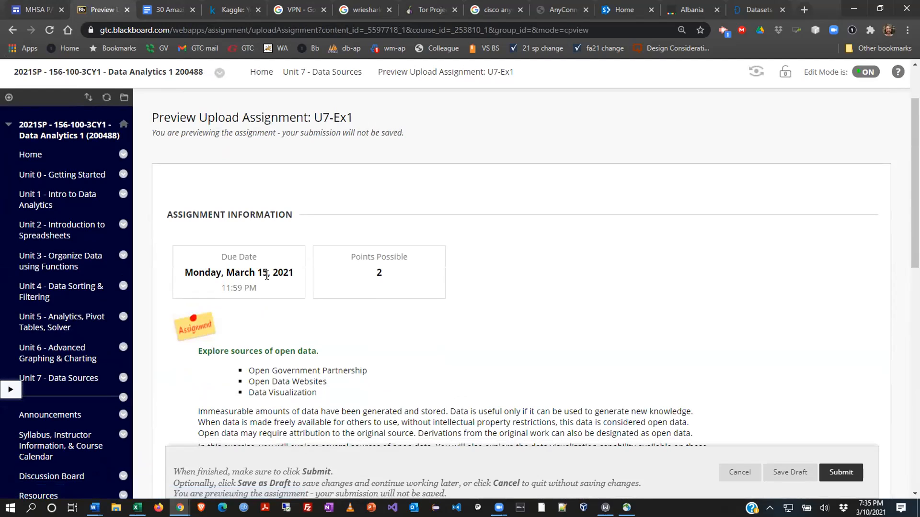
{"action": "scroll", "coordinate": [589, 327], "scroll_direction": "down", "scroll_amount": 8}
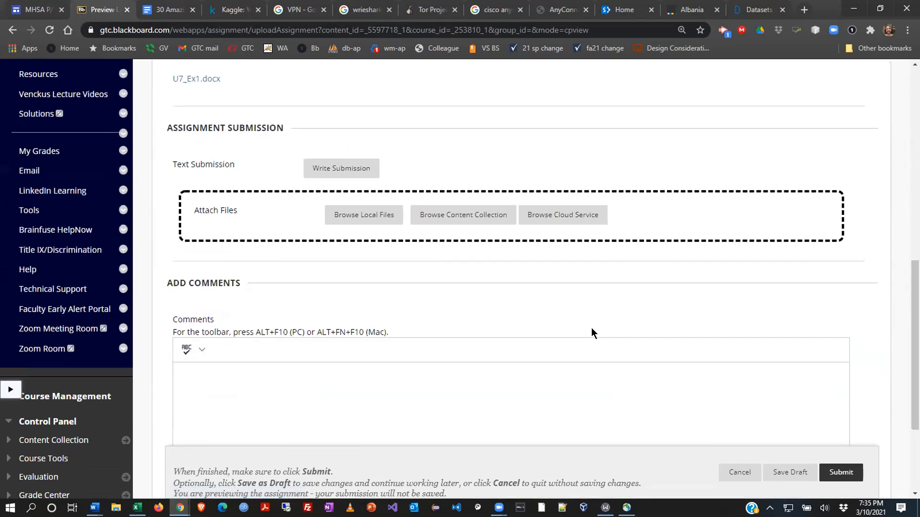
{"action": "left_click", "coordinate": [729, 474]}
Step: Preview the U7 Get Data from a Database assignment to view its due date, and return to the Unit 7 page
{"action": "scroll", "coordinate": [601, 398], "scroll_direction": "down", "scroll_amount": 6}
{"action": "scroll", "coordinate": [606, 389], "scroll_direction": "down", "scroll_amount": 20}
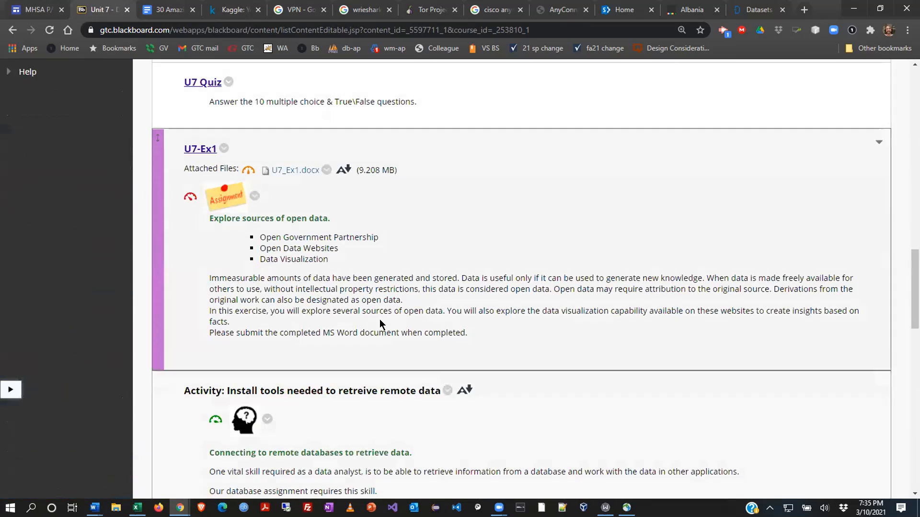
{"action": "scroll", "coordinate": [378, 328], "scroll_direction": "down", "scroll_amount": 2}
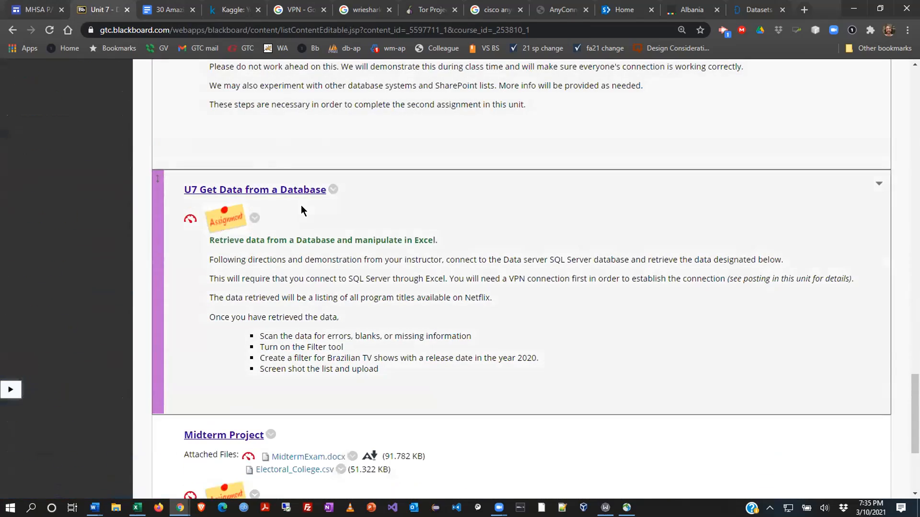
{"action": "left_click", "coordinate": [269, 189]}
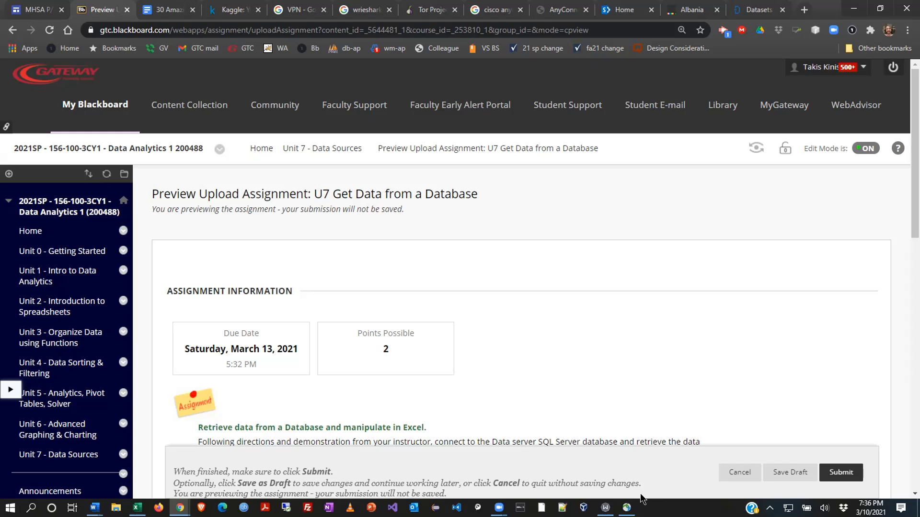
{"action": "left_click", "coordinate": [740, 474]}
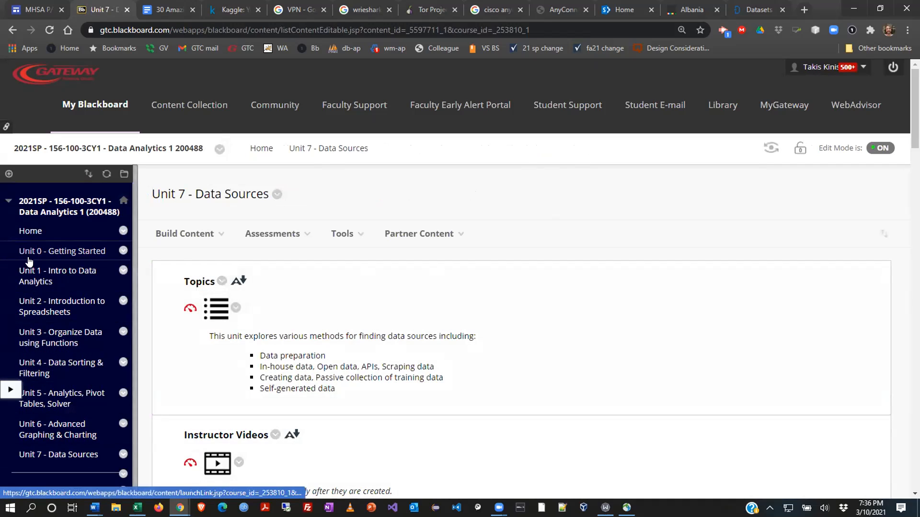
Step: Open the course Home page, examine the Unit 8 to Unit 11 and Final Project entries, and return to the page's beginning
{"action": "left_click", "coordinate": [30, 231]}
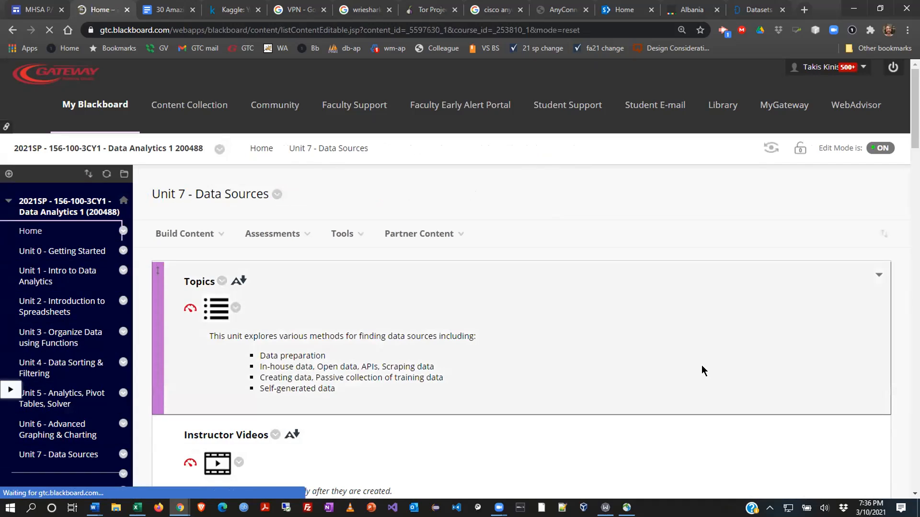
{"action": "scroll", "coordinate": [700, 364], "scroll_direction": "down", "scroll_amount": 10}
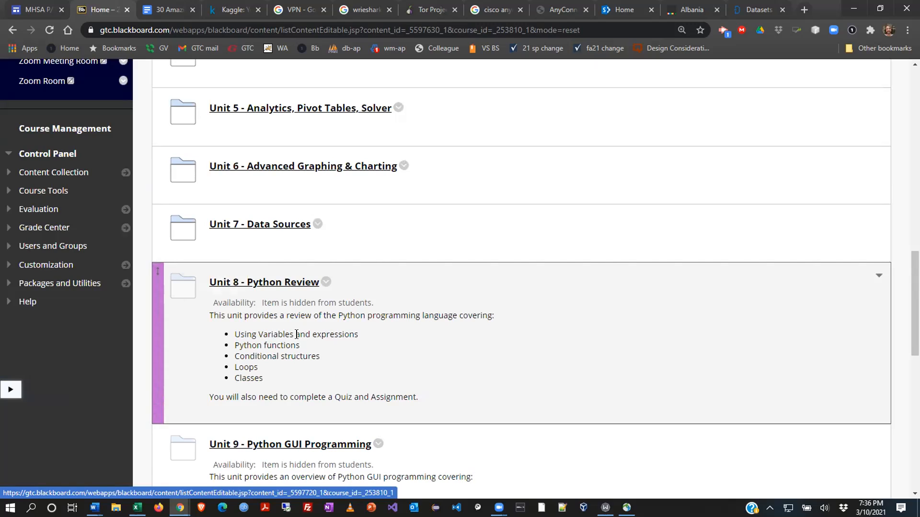
{"action": "scroll", "coordinate": [581, 336], "scroll_direction": "down", "scroll_amount": 4}
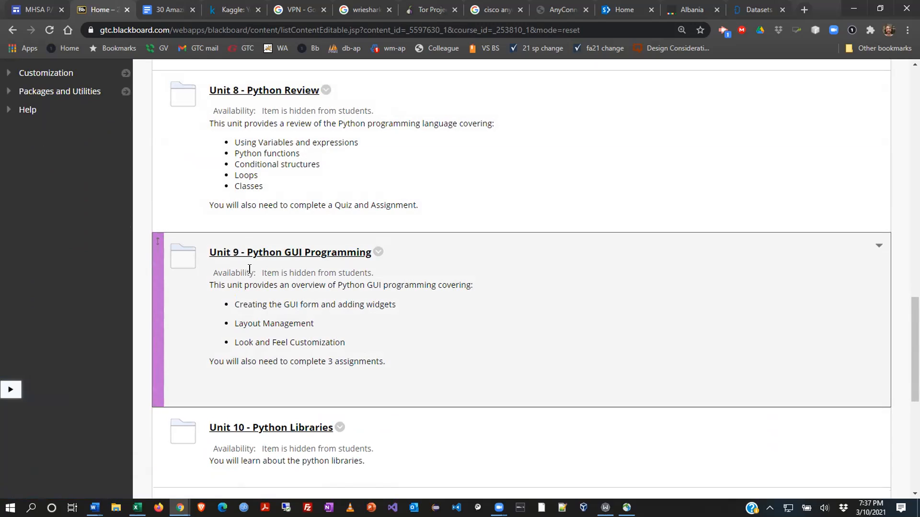
{"action": "scroll", "coordinate": [572, 282], "scroll_direction": "down", "scroll_amount": 3}
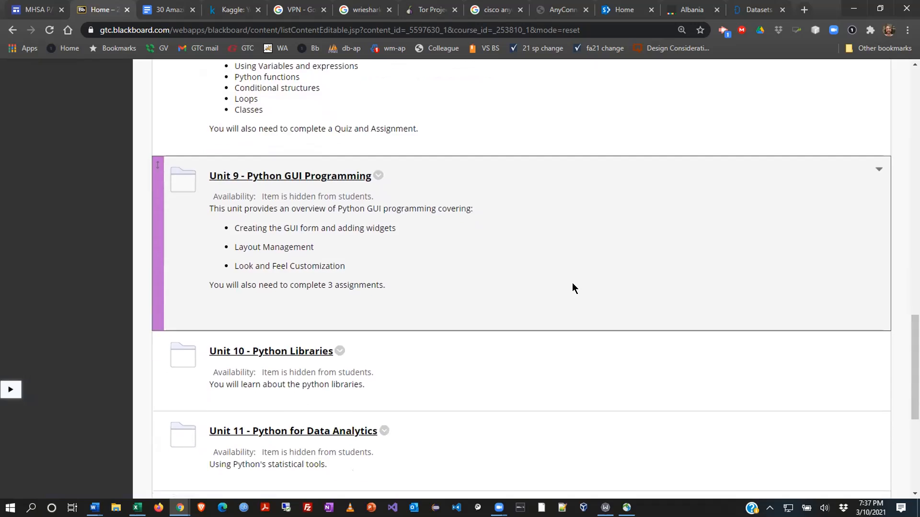
{"action": "scroll", "coordinate": [575, 283], "scroll_direction": "down", "scroll_amount": 2}
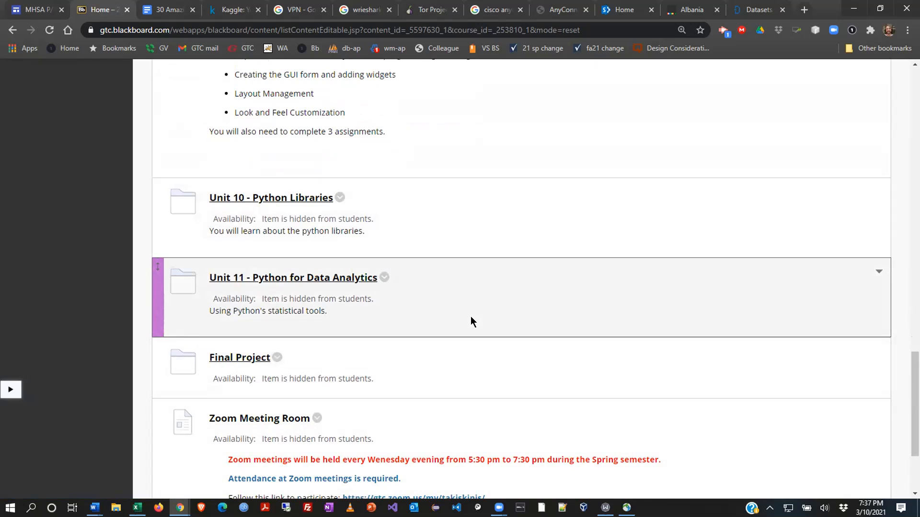
{"action": "scroll", "coordinate": [471, 318], "scroll_direction": "up", "scroll_amount": 20}
{"action": "scroll", "coordinate": [471, 318], "scroll_direction": "up", "scroll_amount": 4}
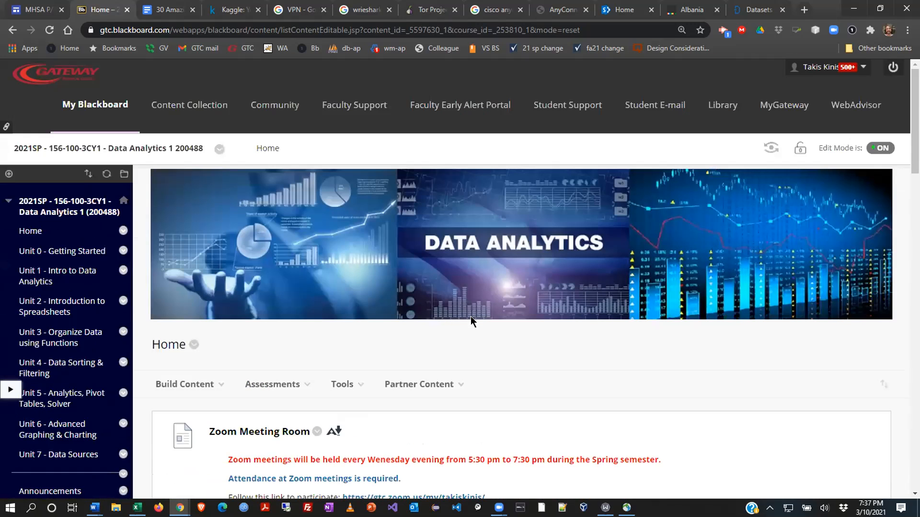